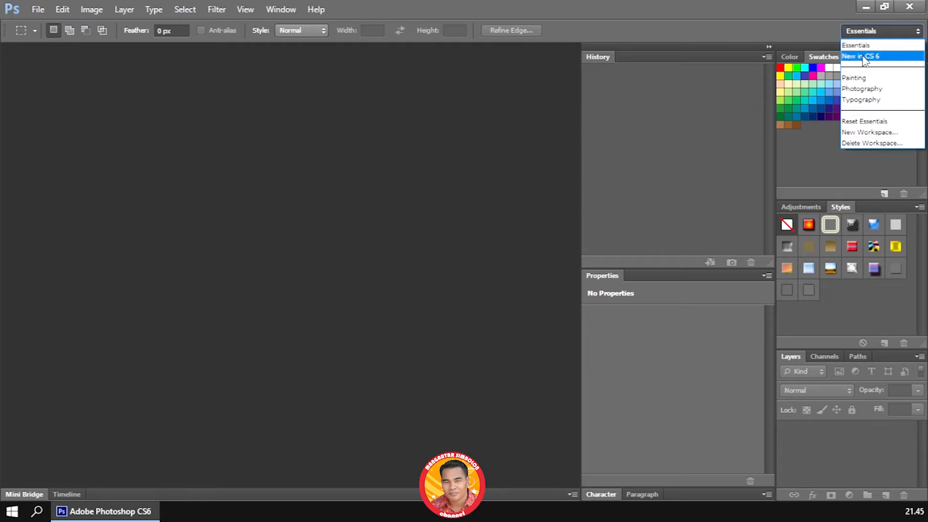
Step: Switch the workspace layout to New in CS 6
click(870, 30)
click(855, 78)
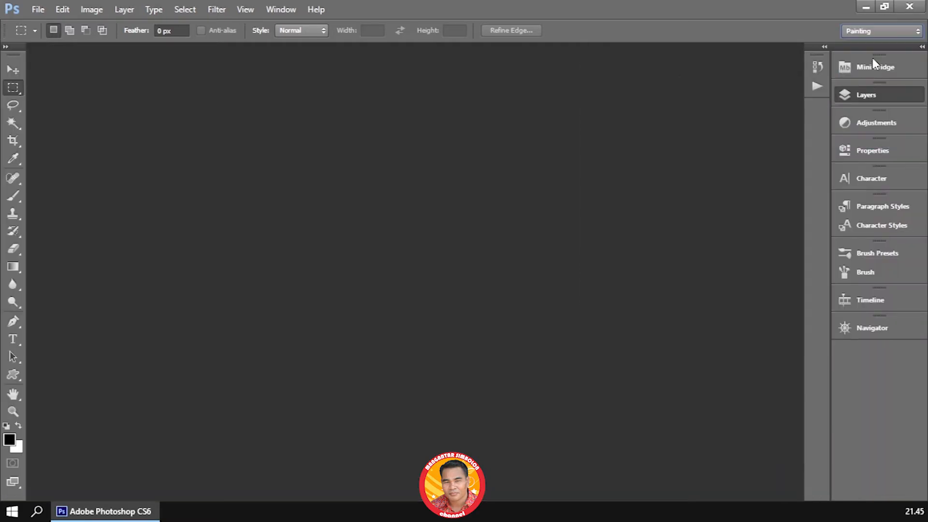
click(876, 32)
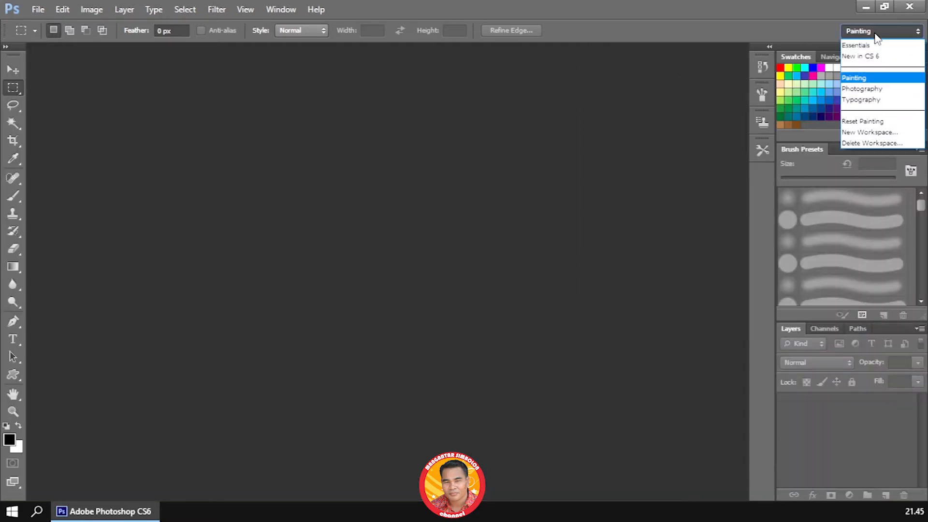
click(863, 57)
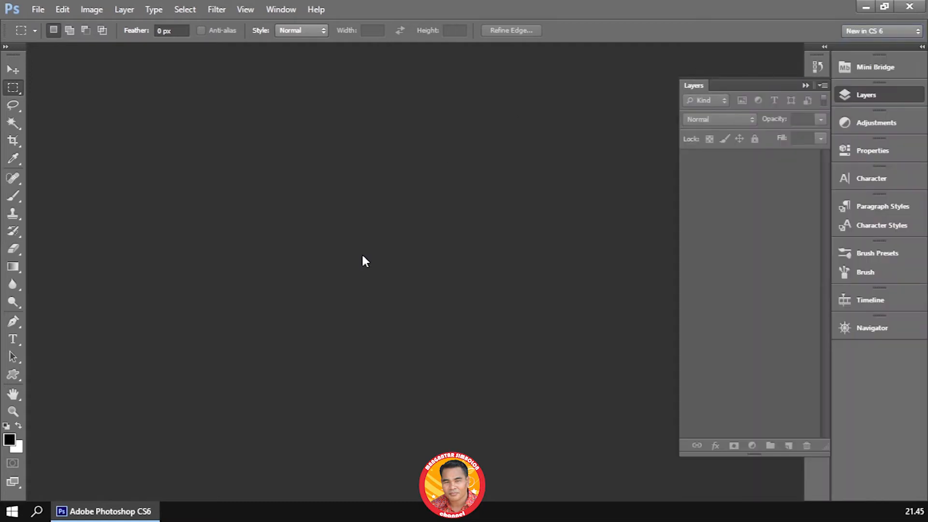
Step: Create a new blank document named "latihan" using the Default Photoshop Size preset
click(35, 12)
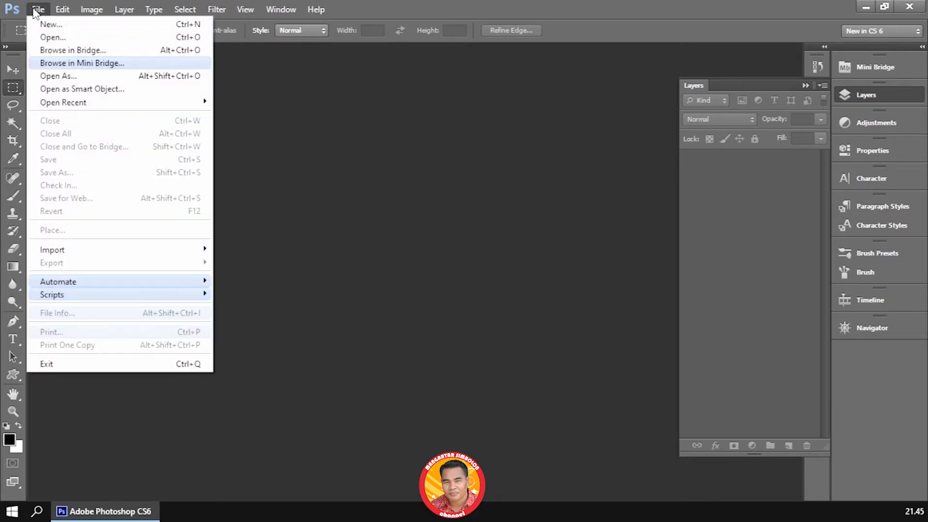
click(59, 26)
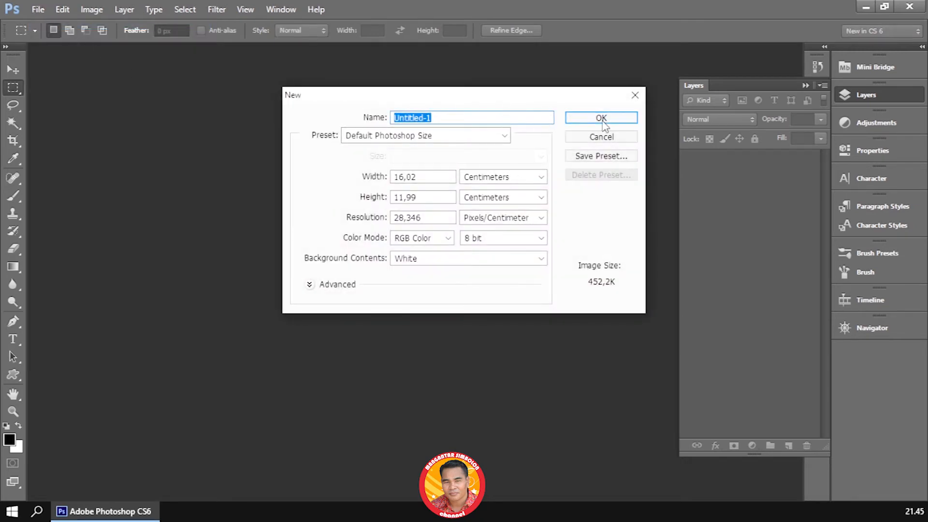
click(450, 118)
drag(450, 118, 339, 124)
key(BackSpace)
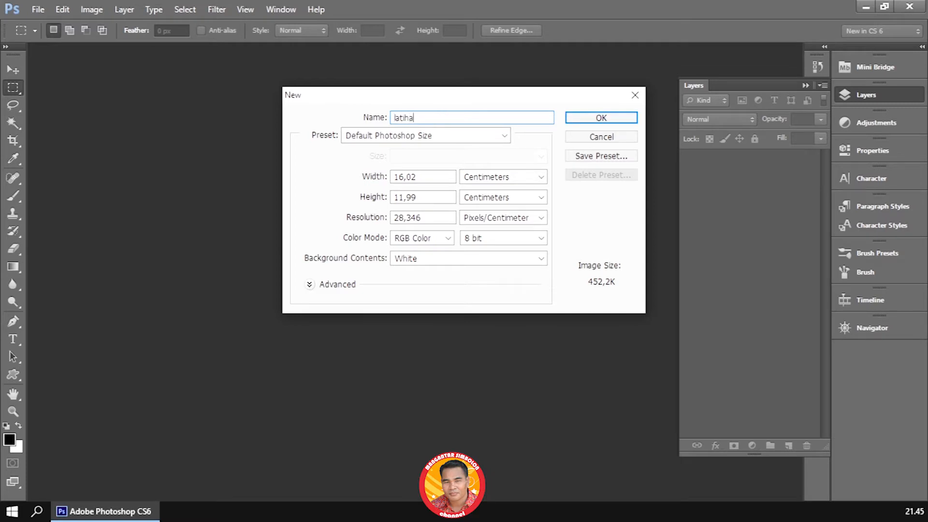
click(588, 118)
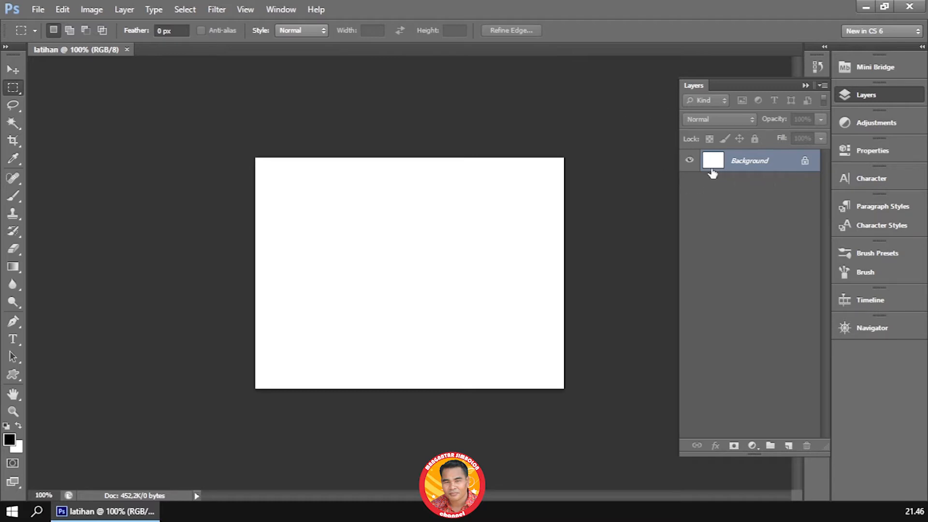
Step: Collapse and reopen the Layers panel
double_click(693, 86)
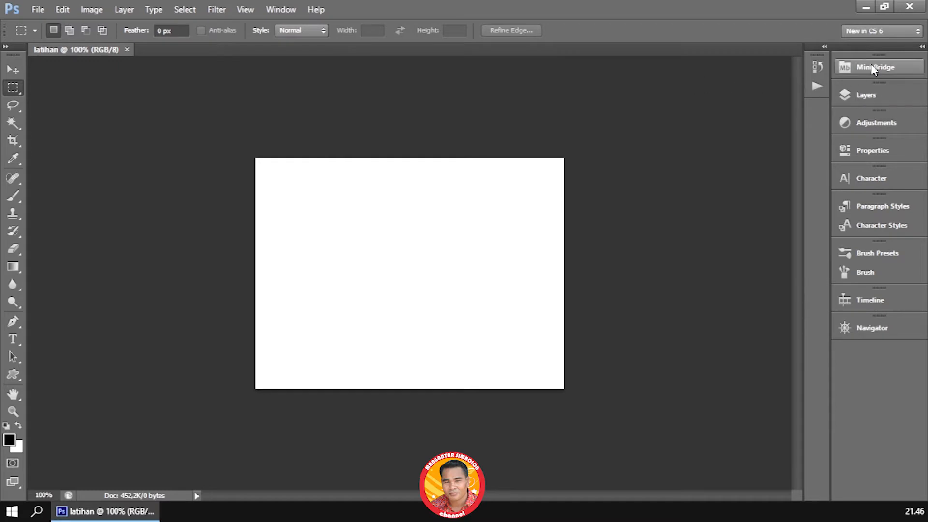
click(864, 95)
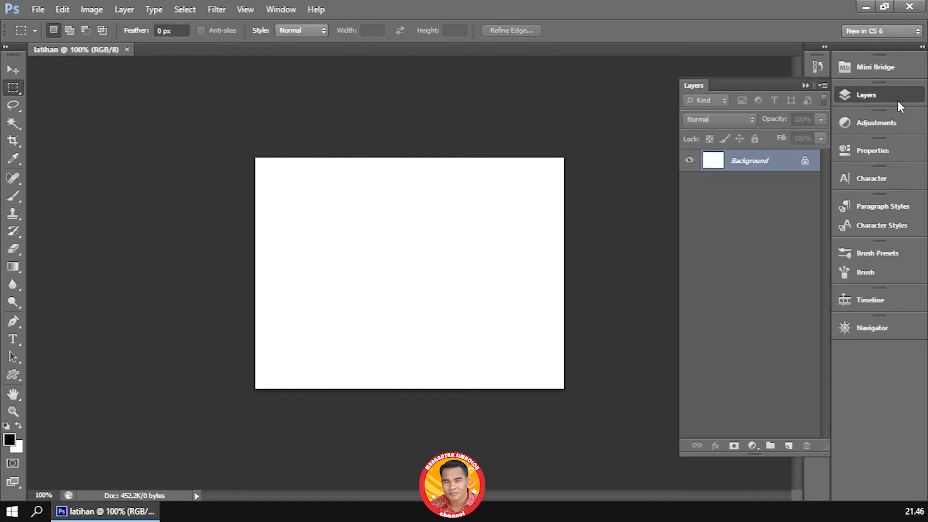
click(877, 95)
click(868, 96)
Step: Draw a rectangle about 238 × 148 px in the middle of the canvas and give it a light blue fill
right_click(13, 374)
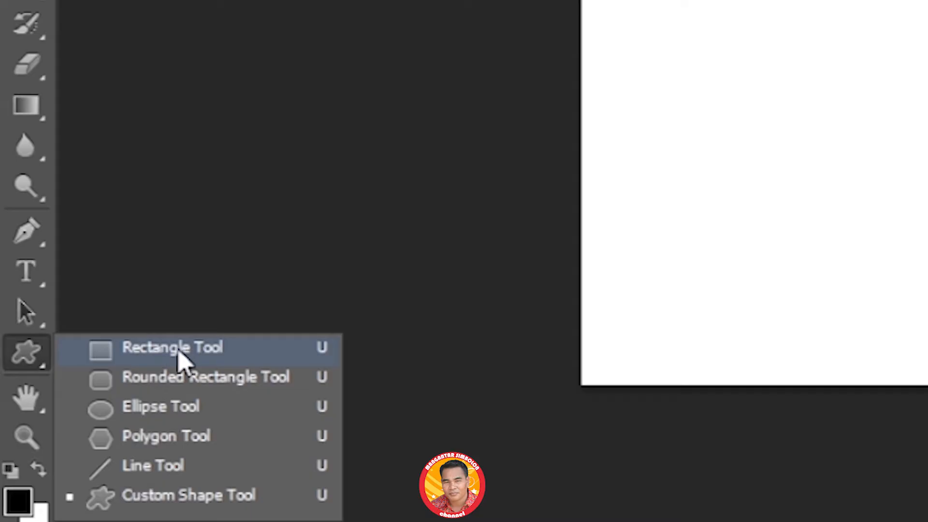
click(81, 376)
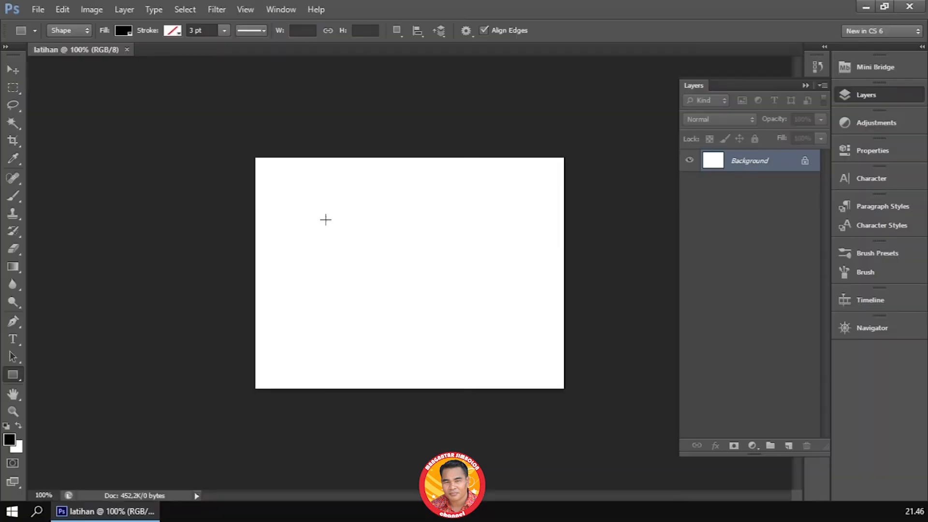
drag(325, 216, 486, 317)
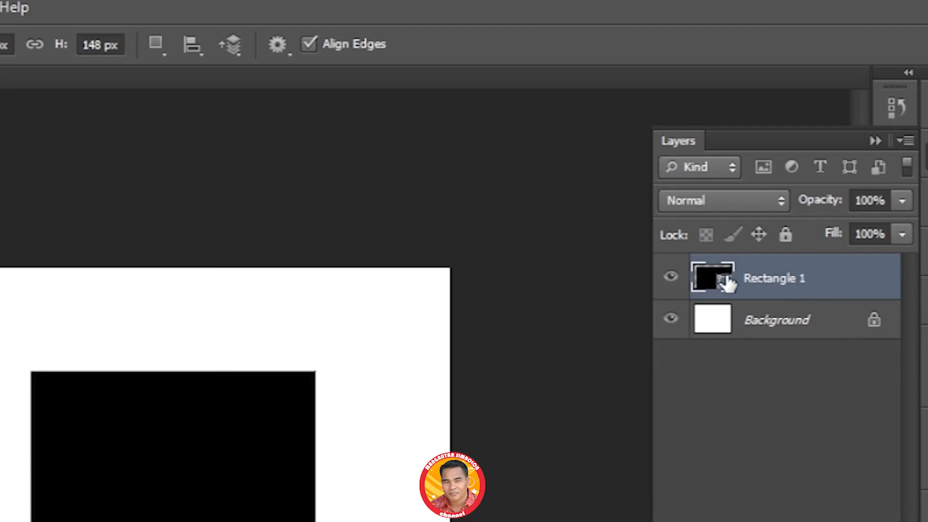
click(789, 326)
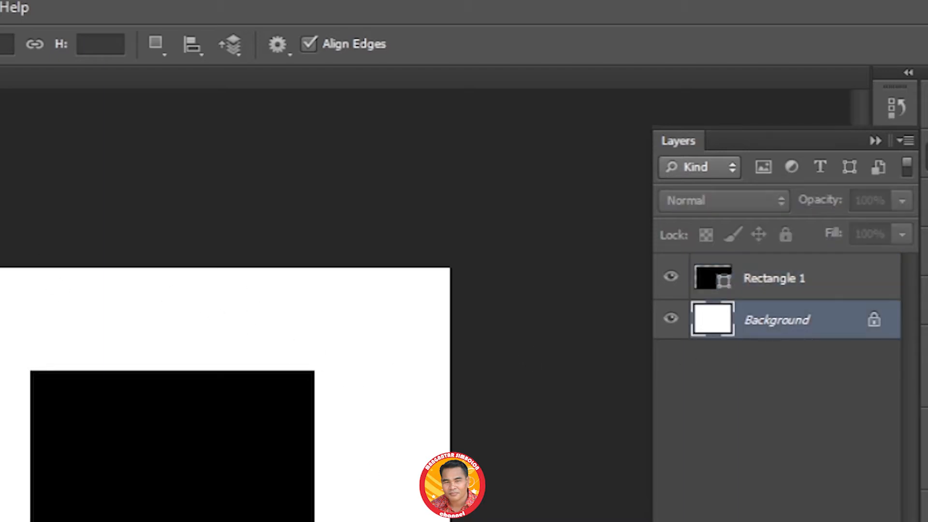
click(762, 289)
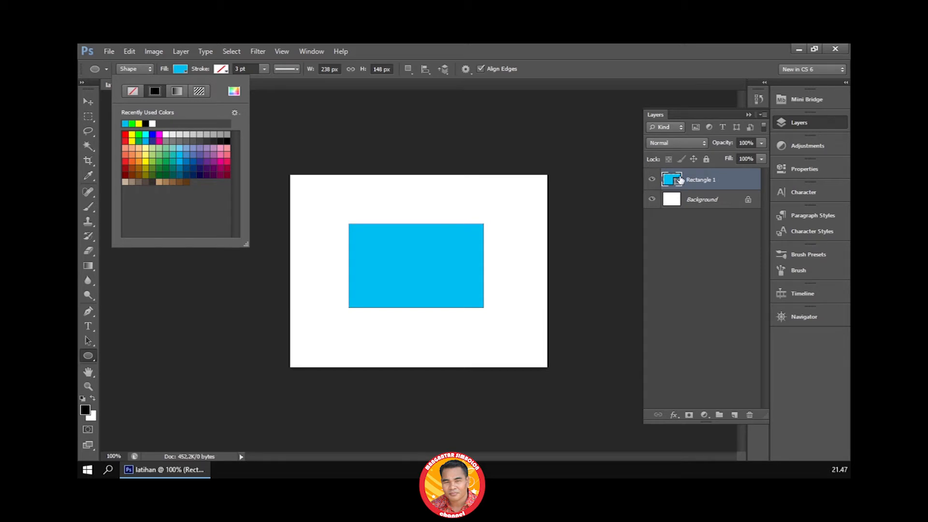
Step: Draw an ellipse about 272 × 220 px directly above the Background layer, behind the blue rectangle, and fill it with yellow
click(692, 203)
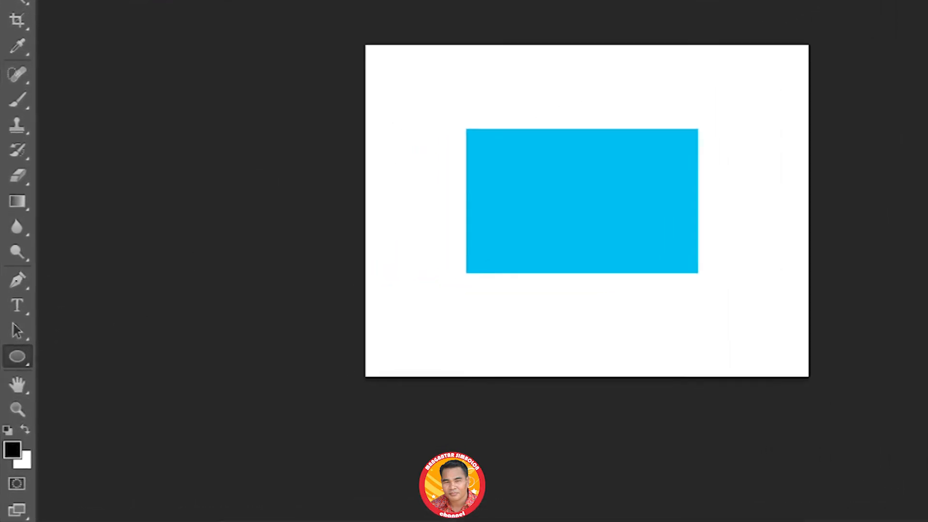
right_click(17, 356)
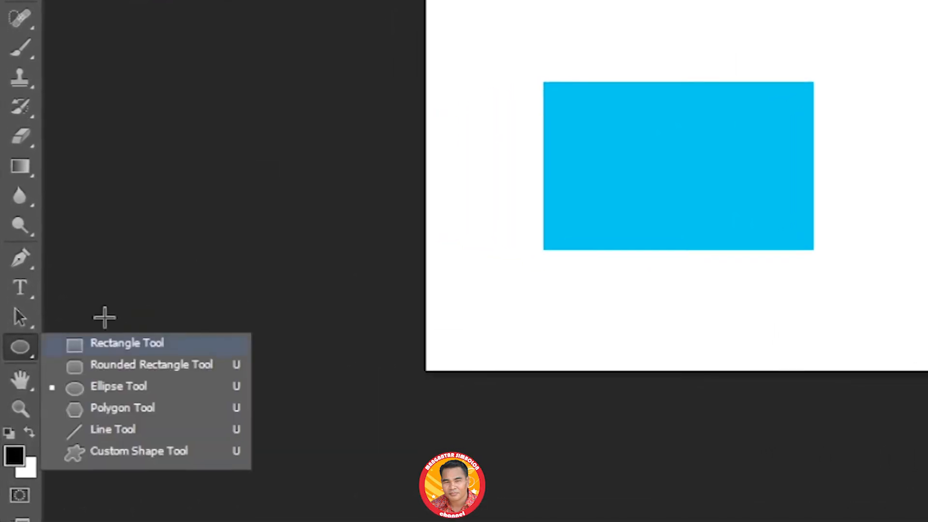
click(100, 411)
drag(496, 88, 757, 284)
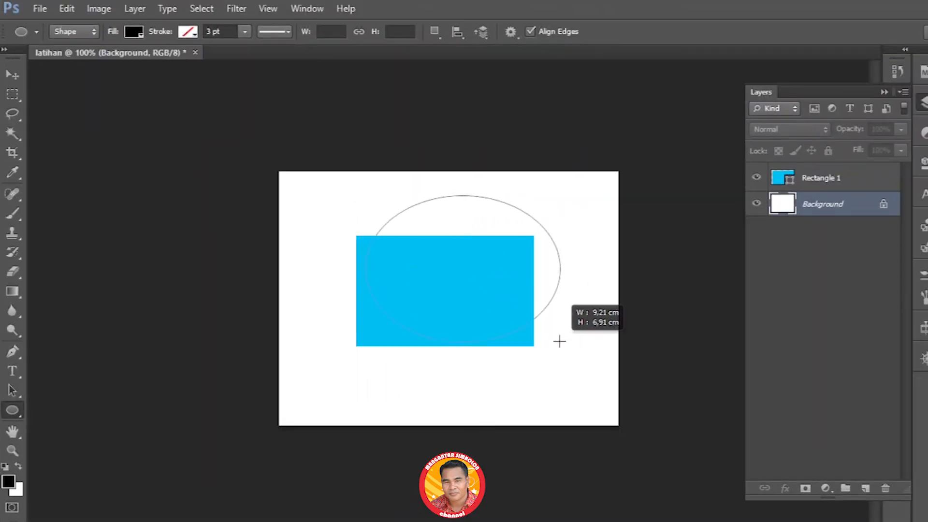
drag(559, 341, 567, 360)
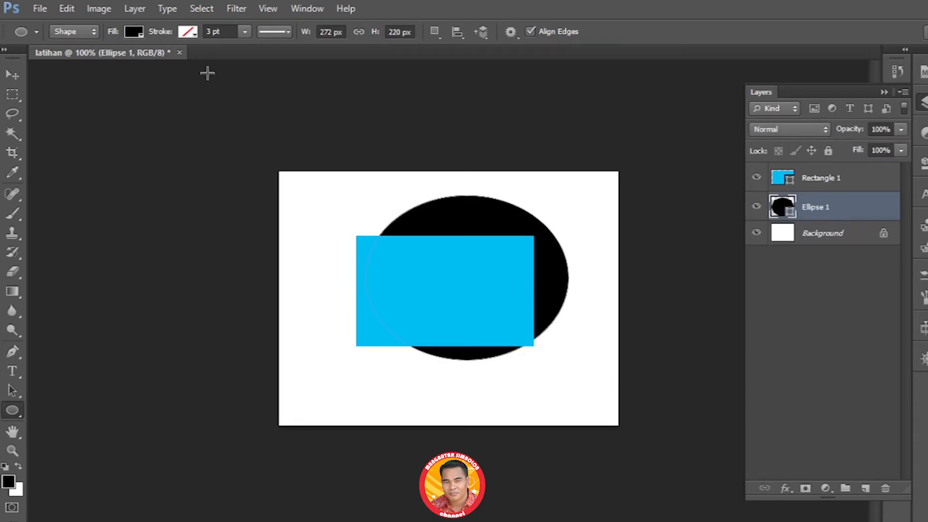
click(136, 34)
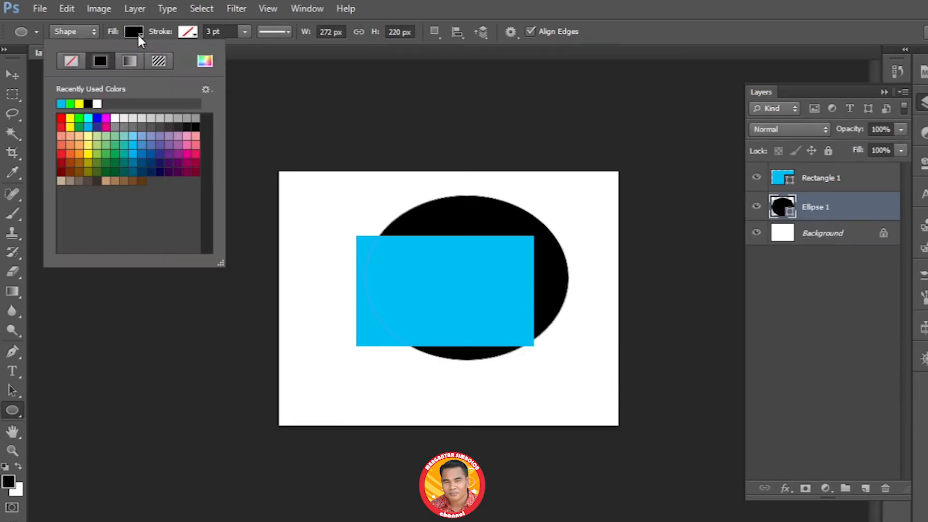
click(70, 122)
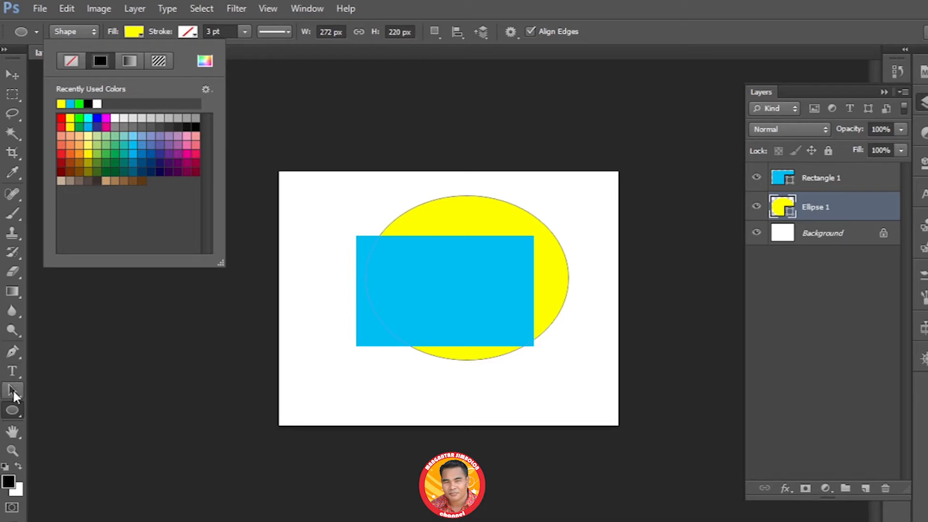
Step: Start a horizontal text line in the upper-left area of the canvas with the Horizontal Type tool
click(10, 370)
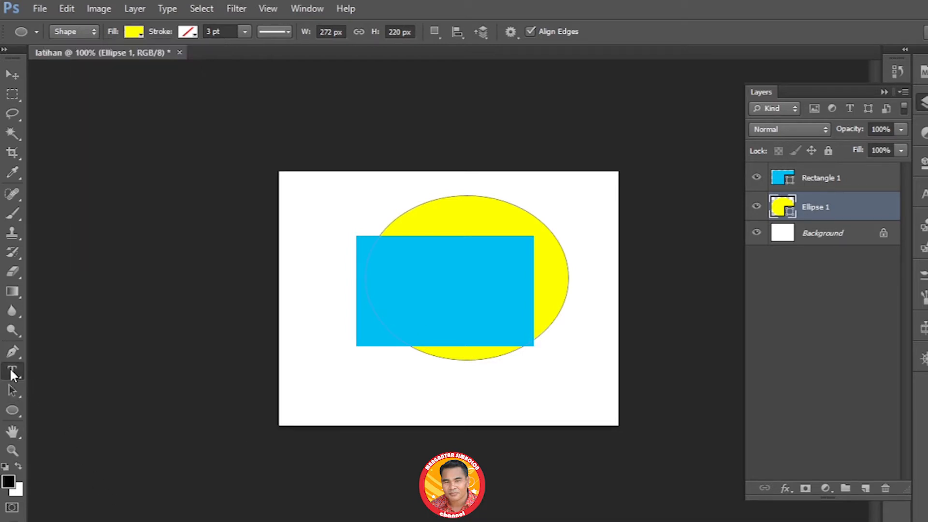
click(10, 369)
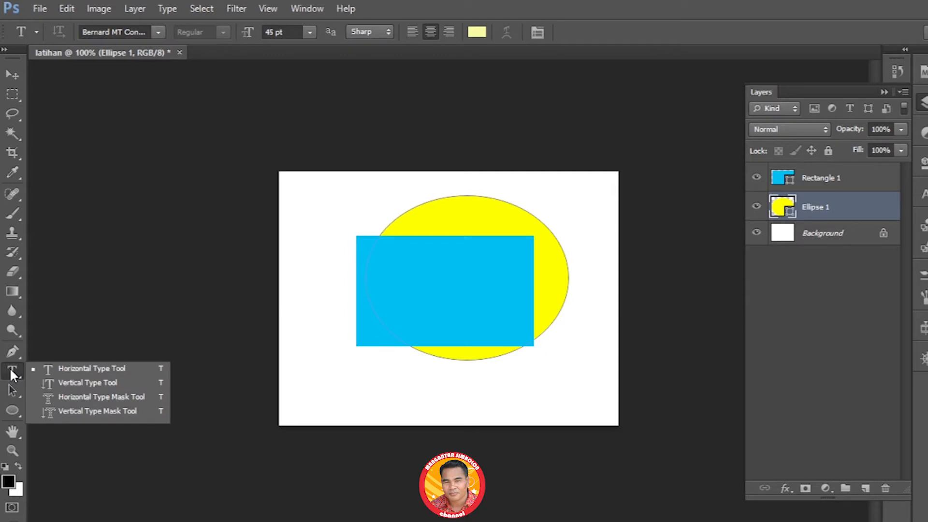
click(76, 370)
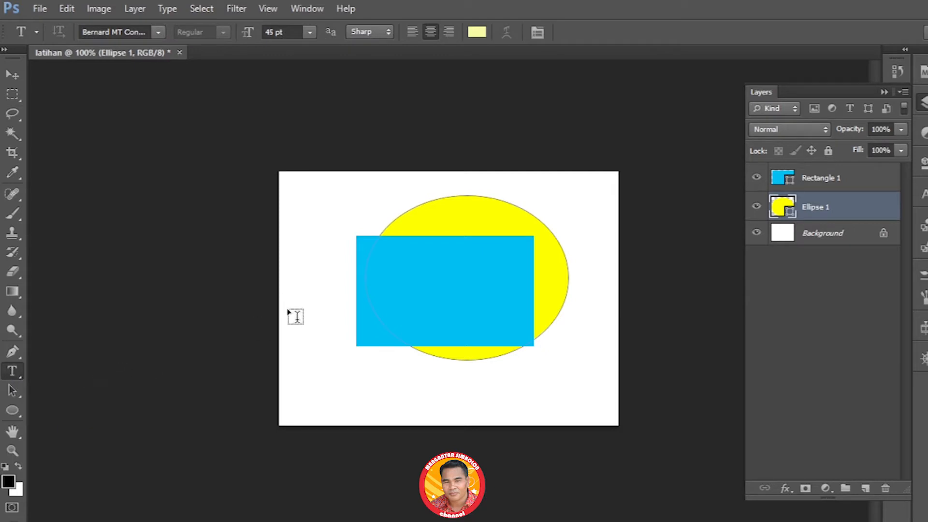
click(308, 214)
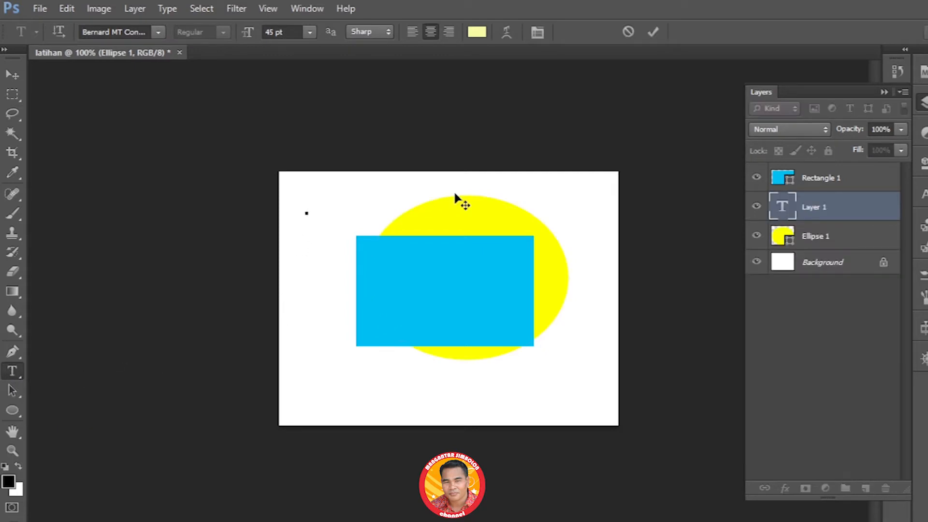
text(AYO)
key(BackSpace)
key(BackSpace)
key(BackSpace)
key(BackSpace)
Step: Set the text colour to red and enter the text "BELAJAR PHOTOSHOP"
click(485, 33)
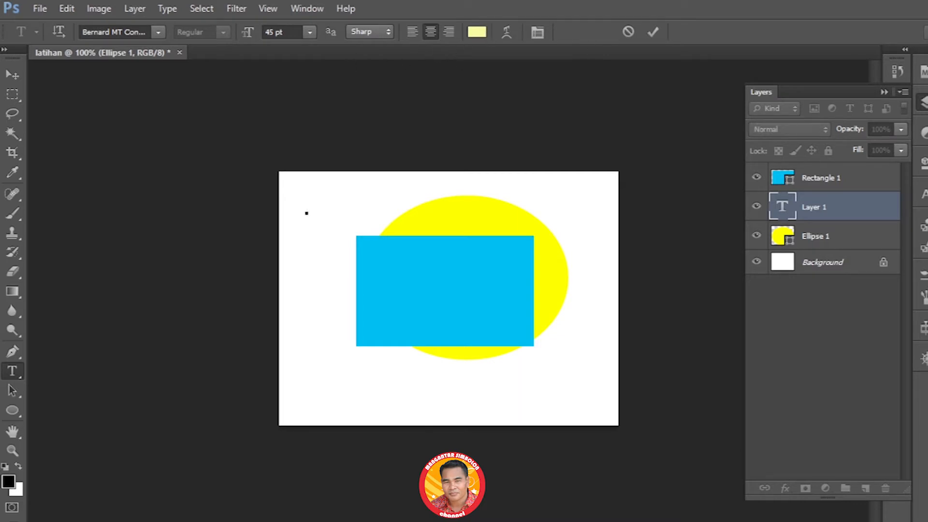
click(36, 263)
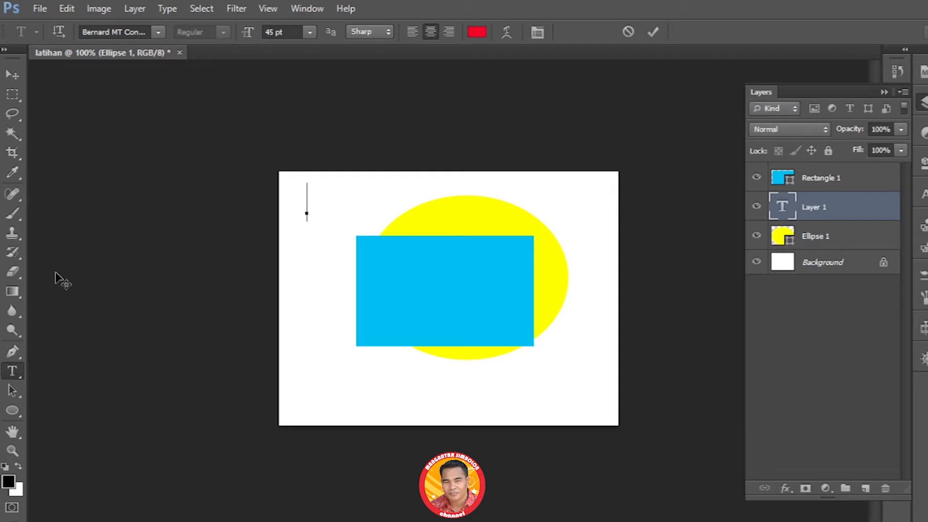
text(BEL)
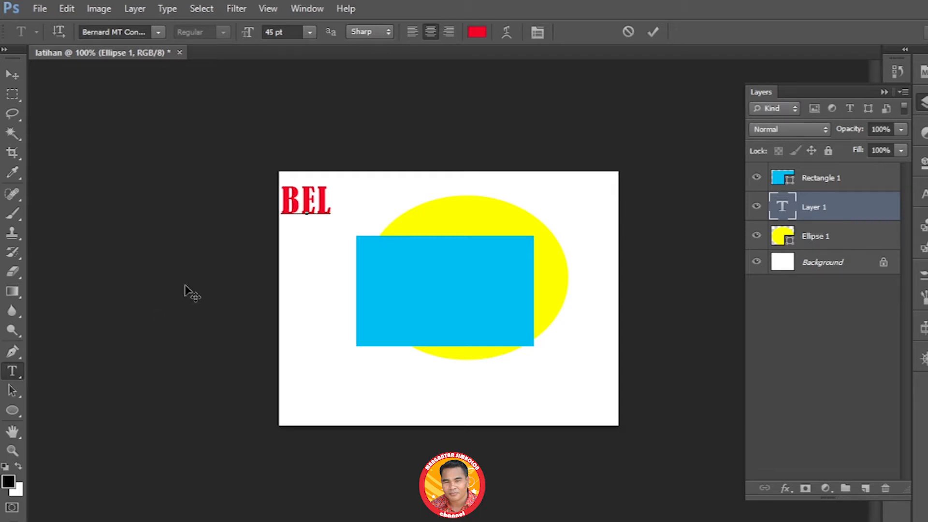
text(A)
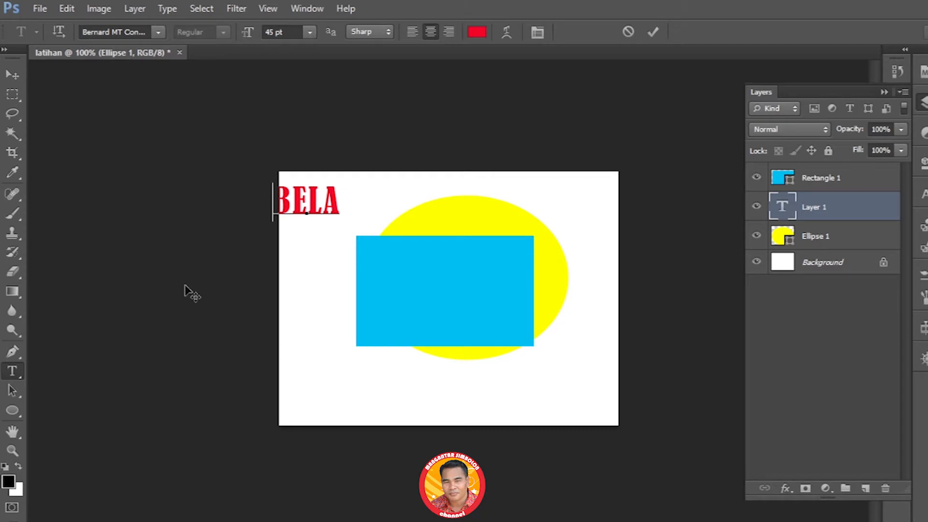
text(JAR)
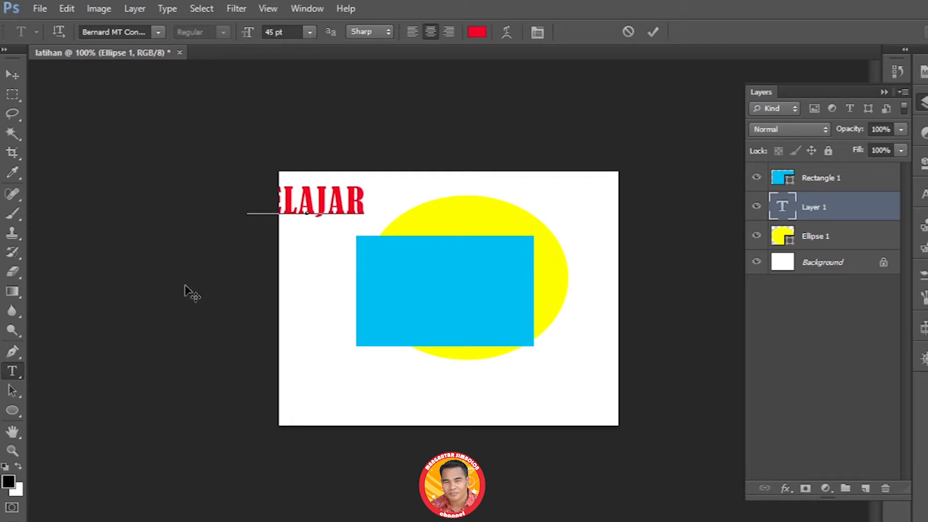
text( PHOTOSHOP)
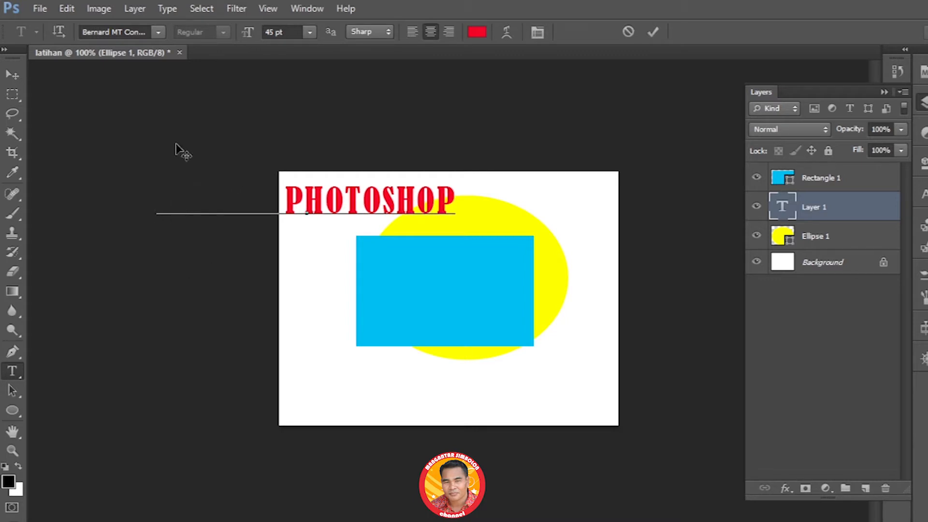
click(655, 31)
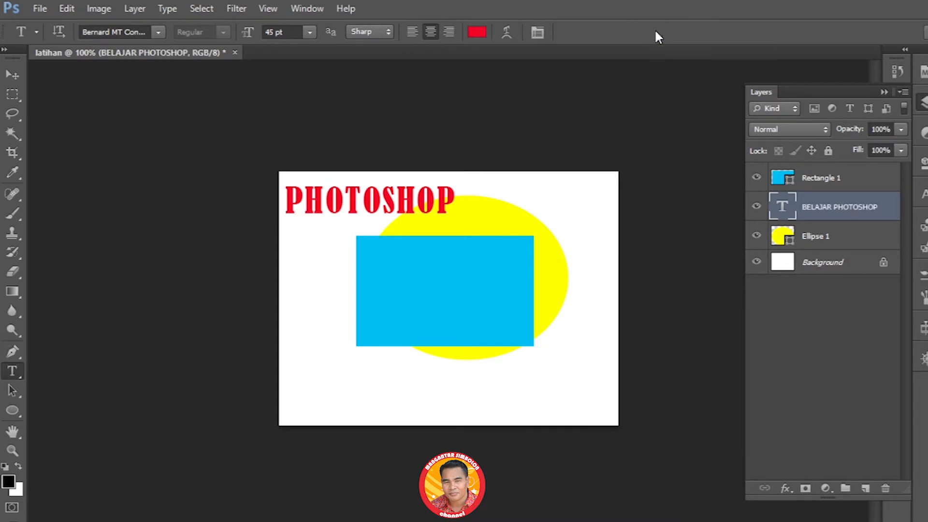
Step: Move the "BELAJAR PHOTOSHOP" text below the rectangle and ellipse so that it fits on the canvas
click(14, 75)
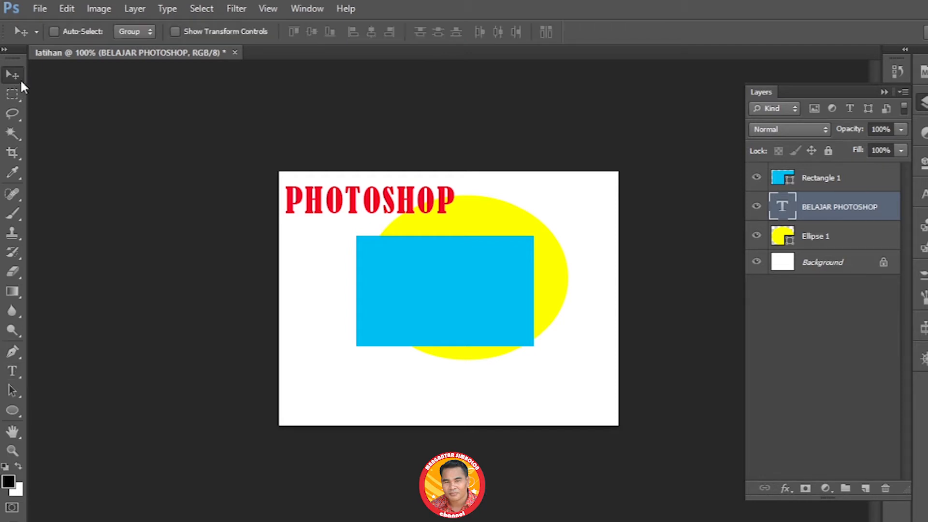
drag(322, 205, 470, 395)
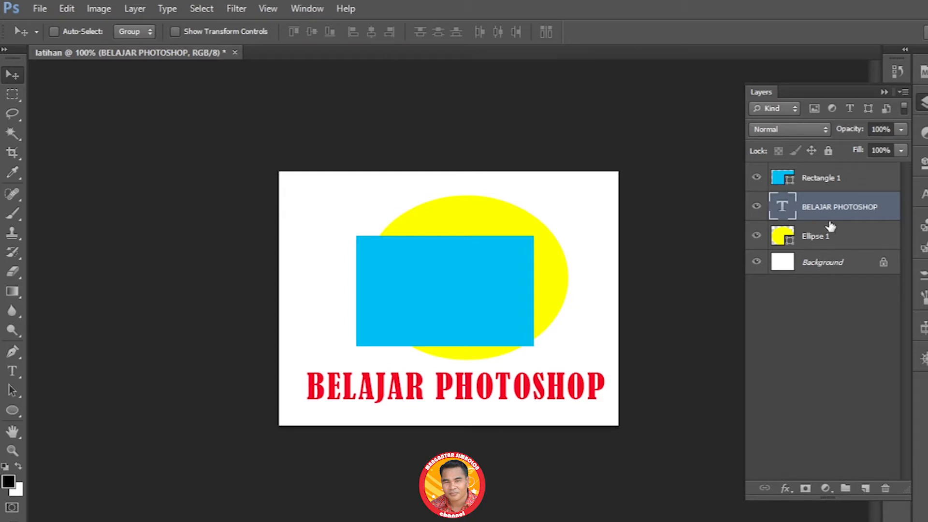
Step: Select the Background, ellipse and text layers in turn to see which object each one holds
click(829, 272)
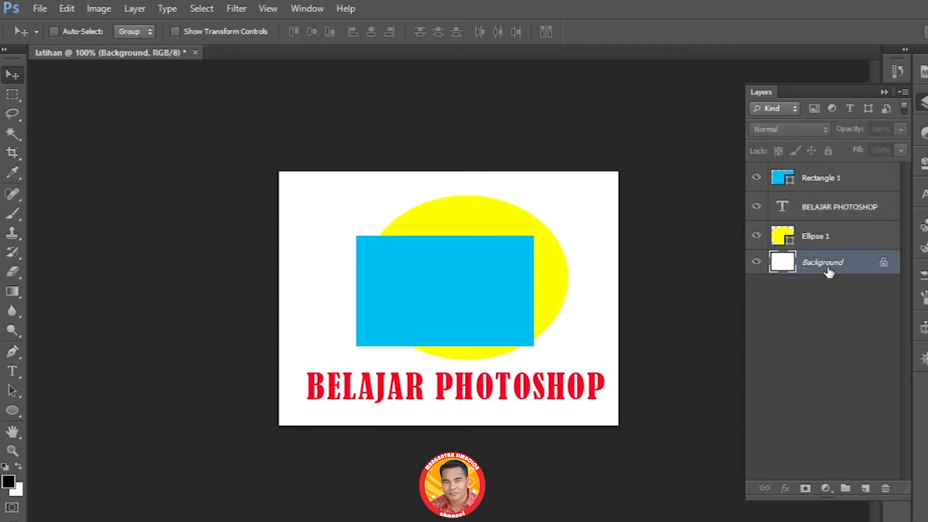
click(823, 240)
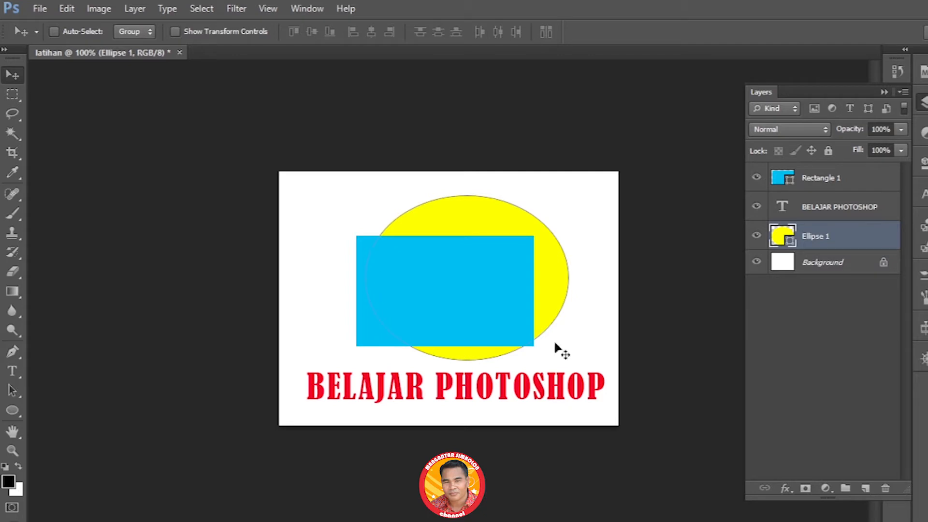
click(834, 209)
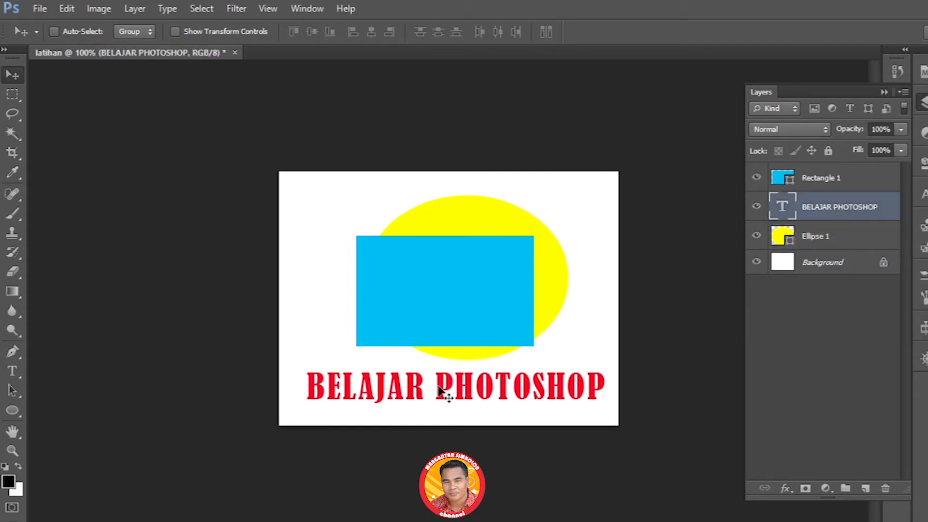
Step: Move the yellow ellipse toward the left side of the canvas, keeping it partly behind the blue rectangle
click(812, 242)
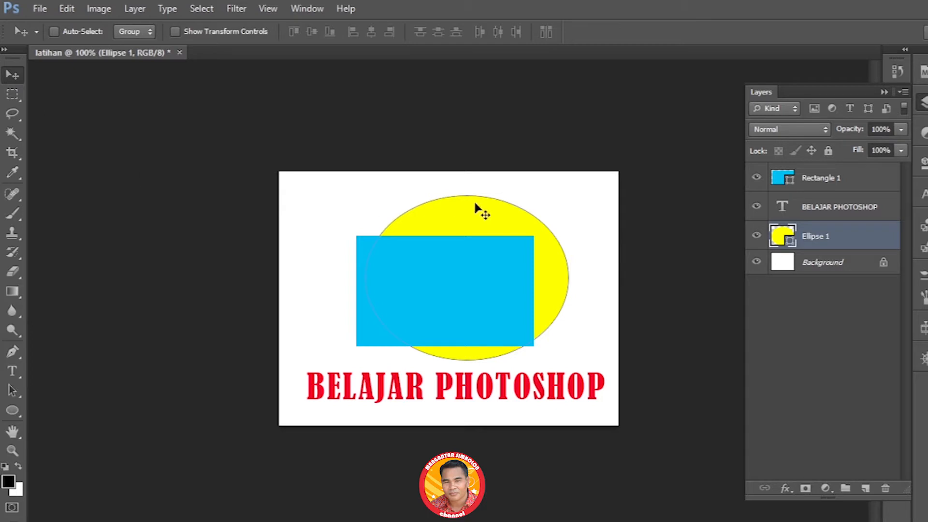
drag(467, 210, 389, 205)
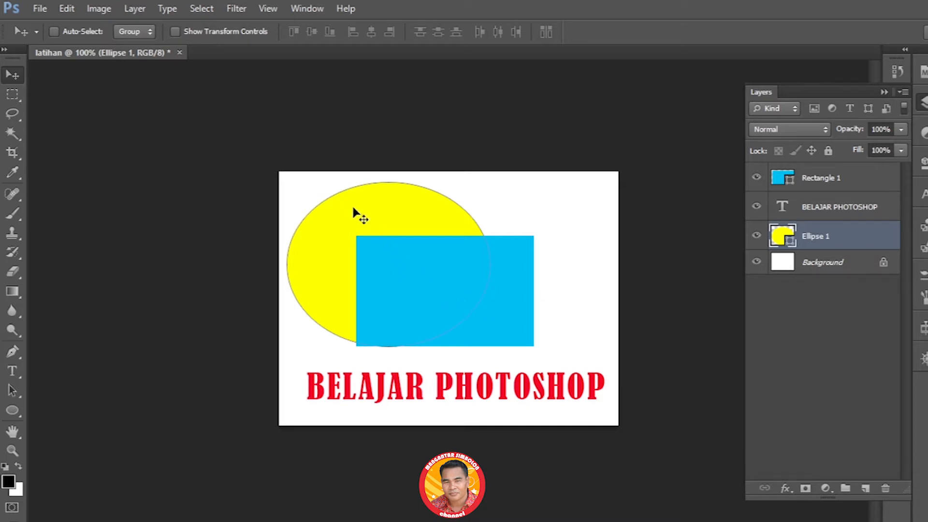
drag(357, 208, 386, 221)
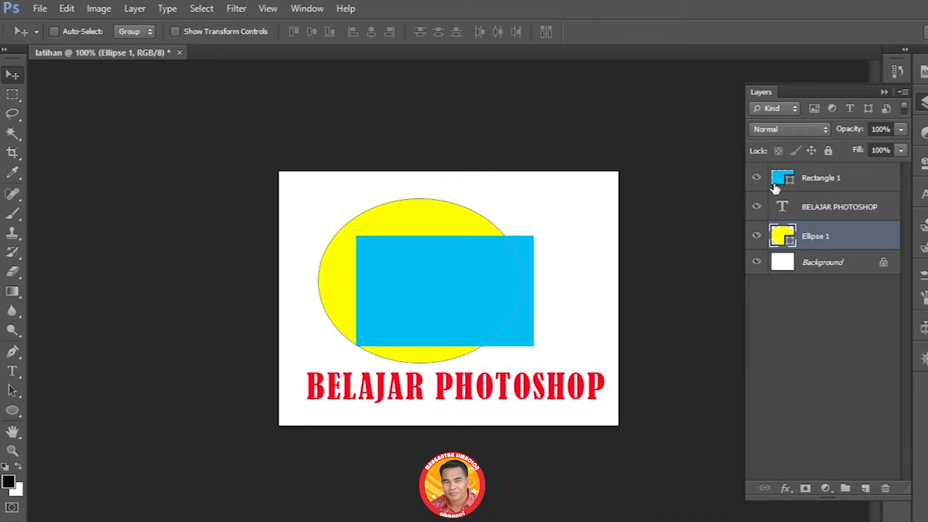
Step: Place the Rectangle 1 layer directly above Background, behind the ellipse, and shift the blue rectangle toward the canvas's right side
click(804, 183)
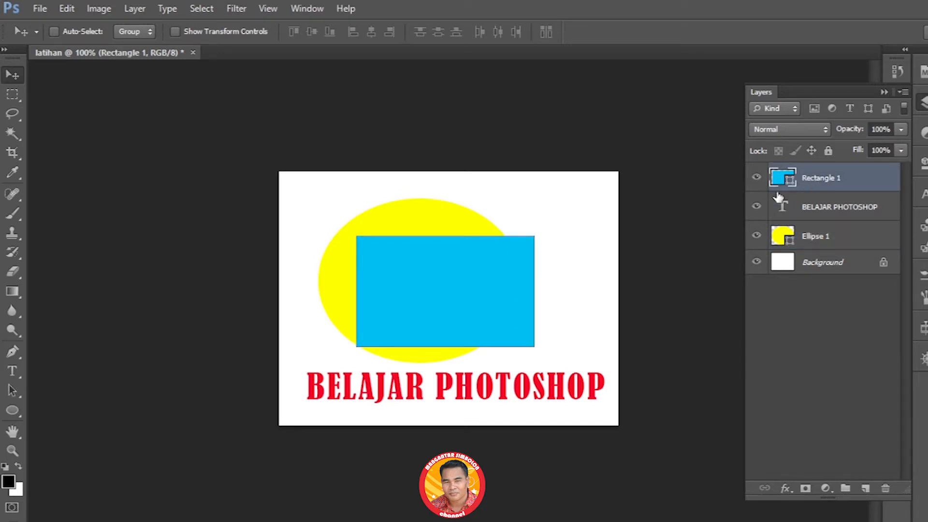
drag(816, 180, 812, 245)
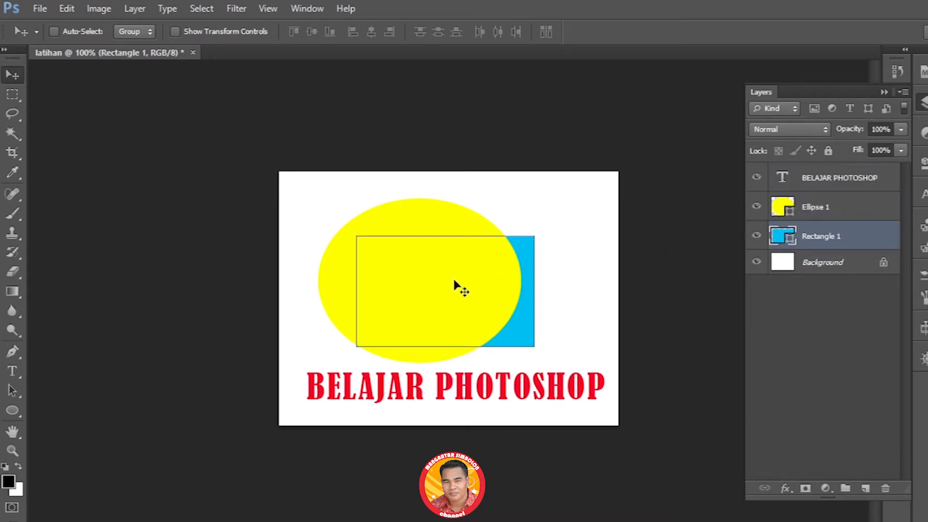
drag(422, 269, 485, 267)
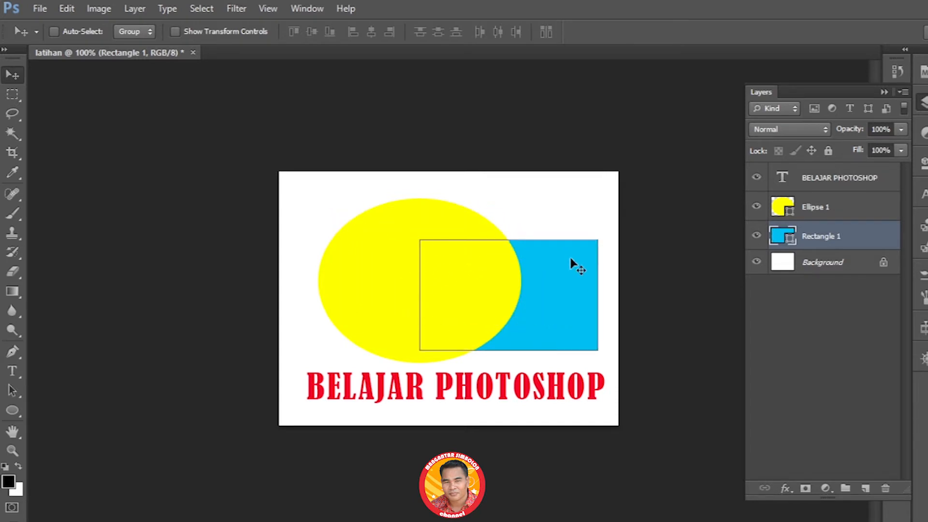
Step: Move the yellow ellipse into the canvas's upper-left corner so that it extends slightly past the top and left edges
click(811, 213)
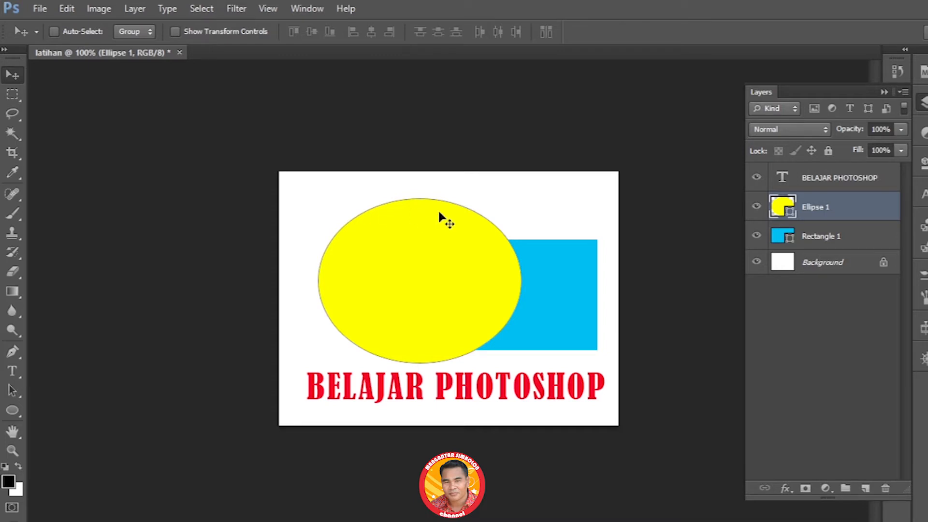
drag(399, 261, 376, 236)
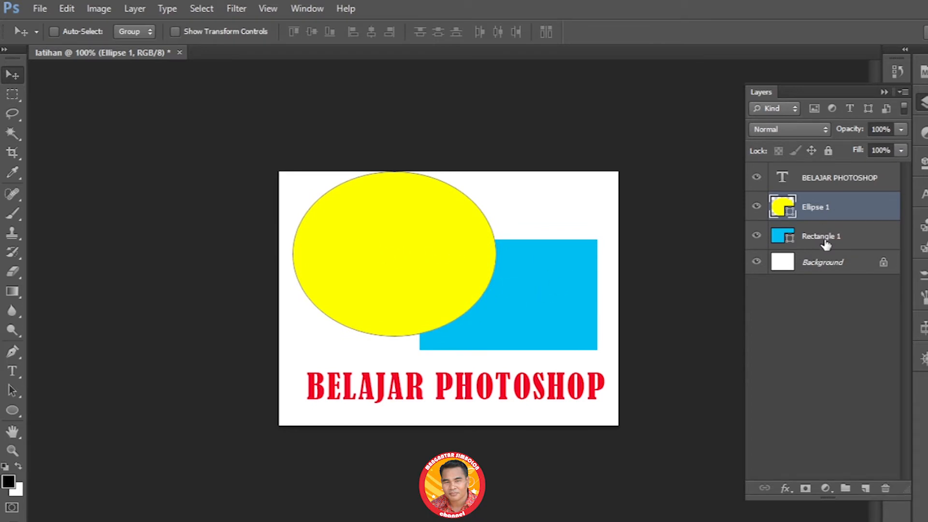
drag(406, 238, 379, 231)
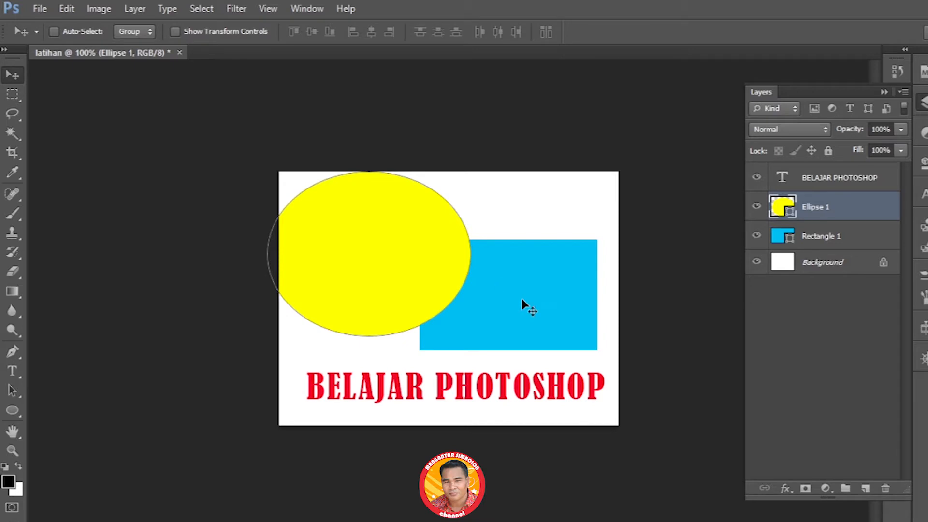
mouse_move(528, 287)
mouse_down()
mouse_move(549, 268)
mouse_move(499, 278)
mouse_move(528, 270)
mouse_up()
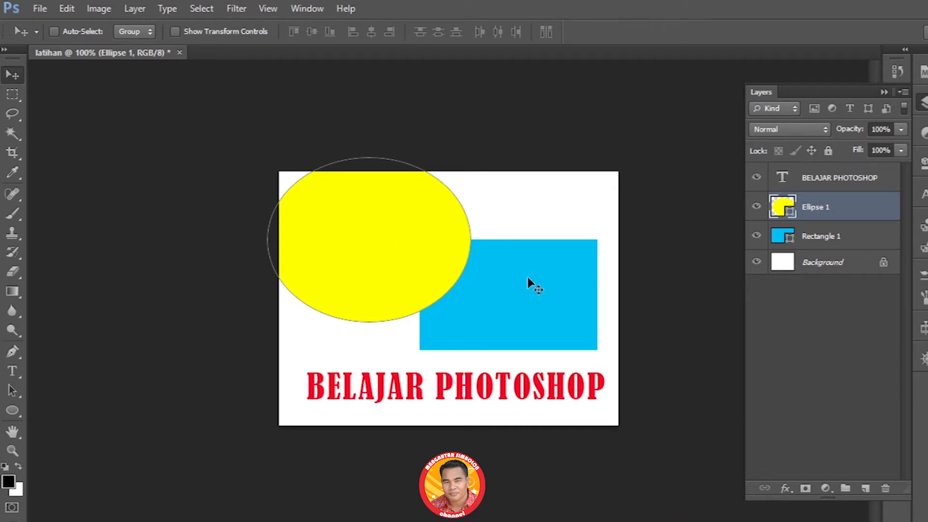
Step: Move the blue rectangle clear of the ellipse, just above the text and partly past the canvas's right edge
click(810, 242)
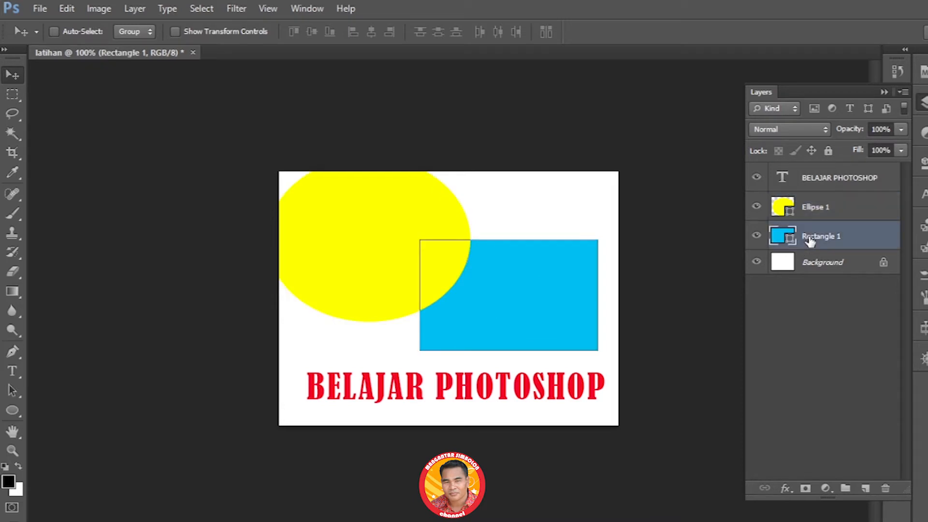
drag(523, 294, 587, 257)
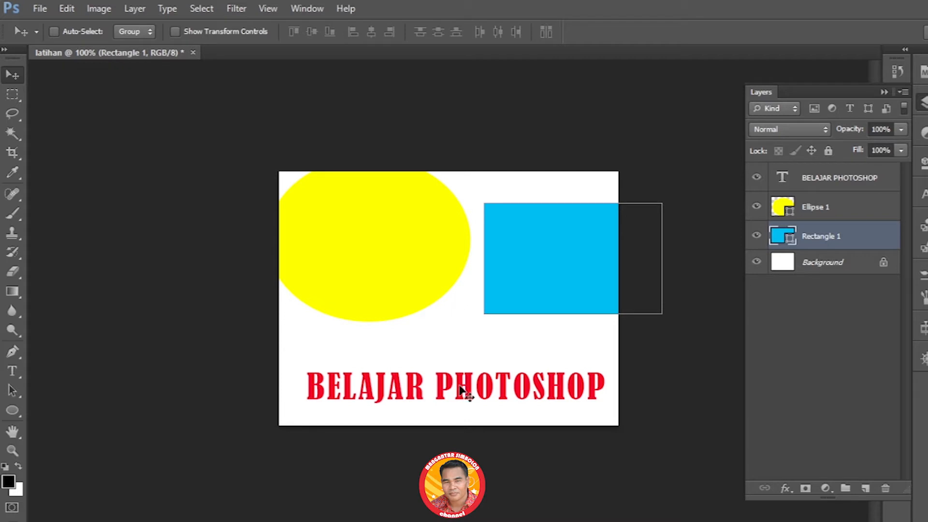
drag(551, 262, 553, 308)
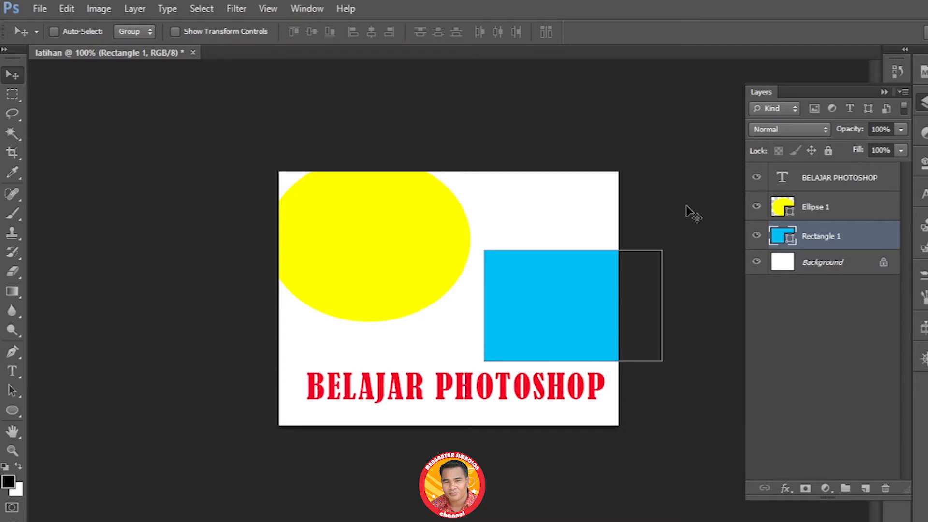
Step: Rename the Rectangle 1 layer to "persegi"
double_click(815, 239)
click(810, 214)
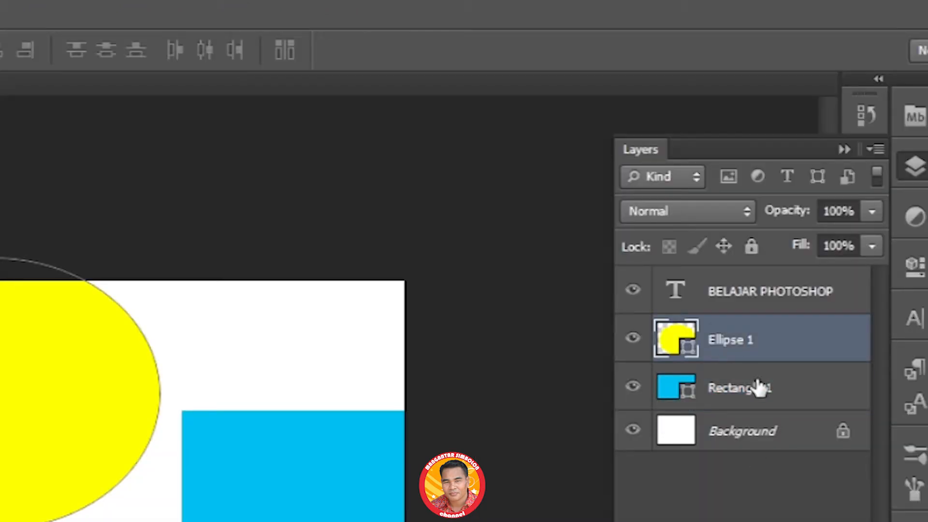
click(729, 395)
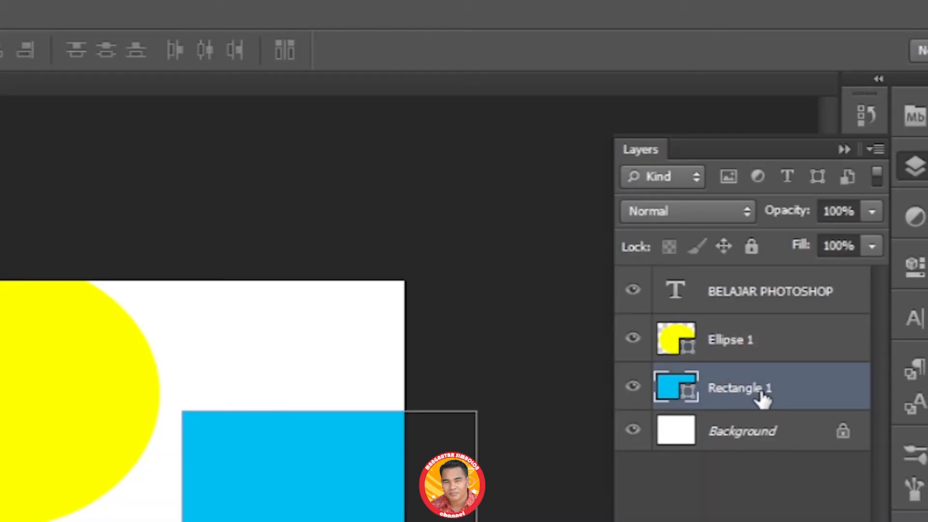
double_click(762, 392)
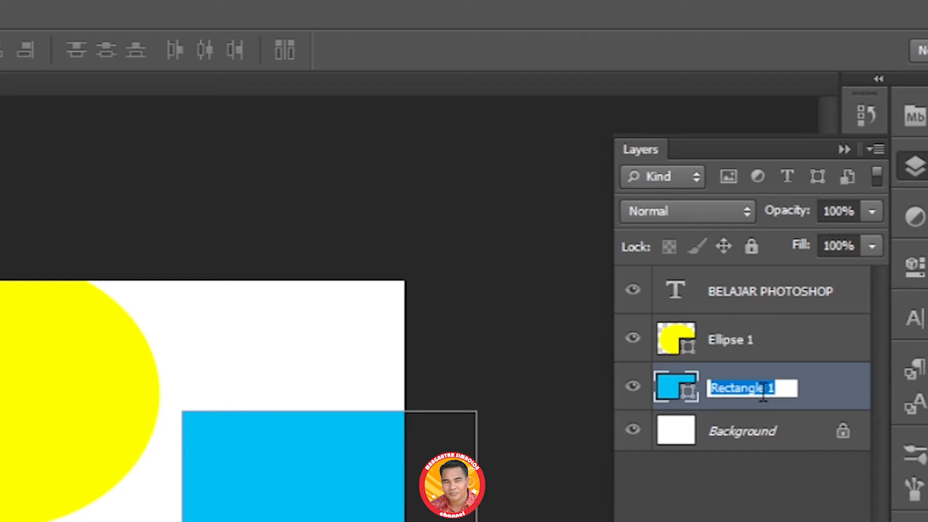
text(persegi)
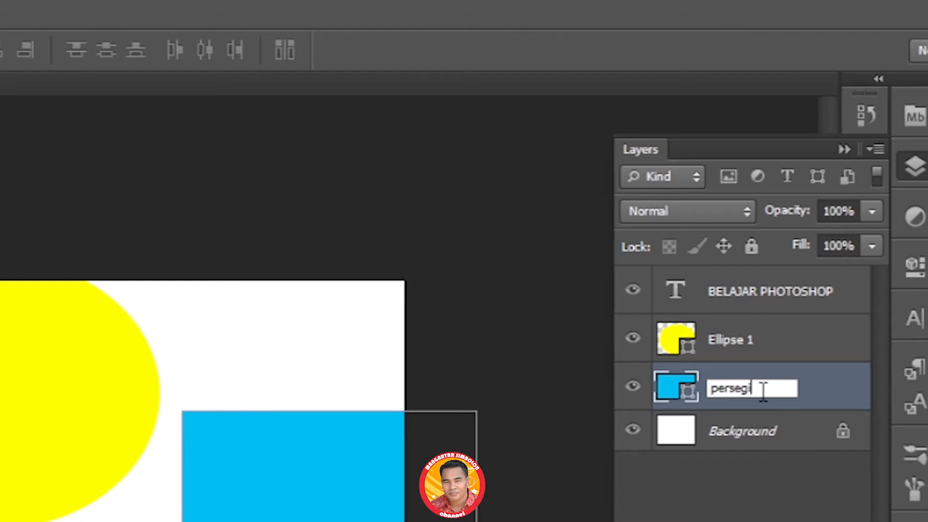
key(Return)
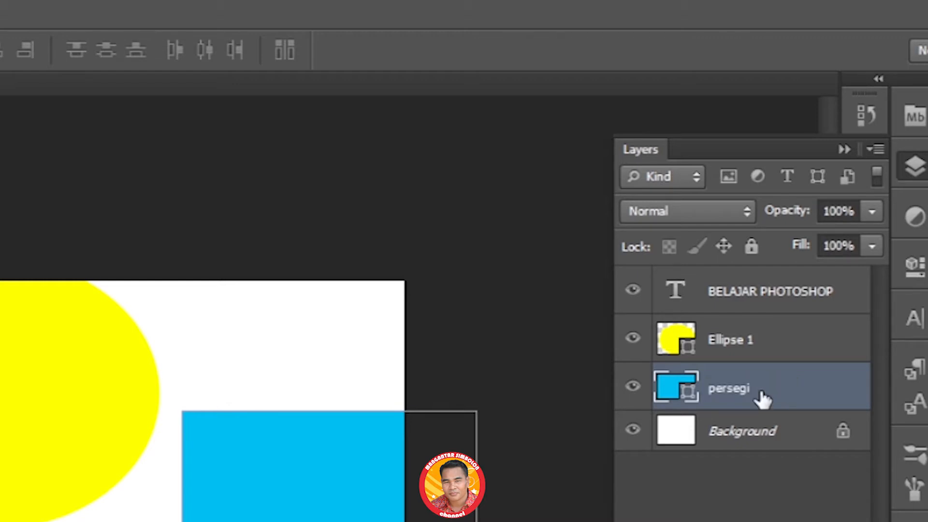
Step: Rename the Ellipse 1 layer to "lingkaran"
double_click(743, 343)
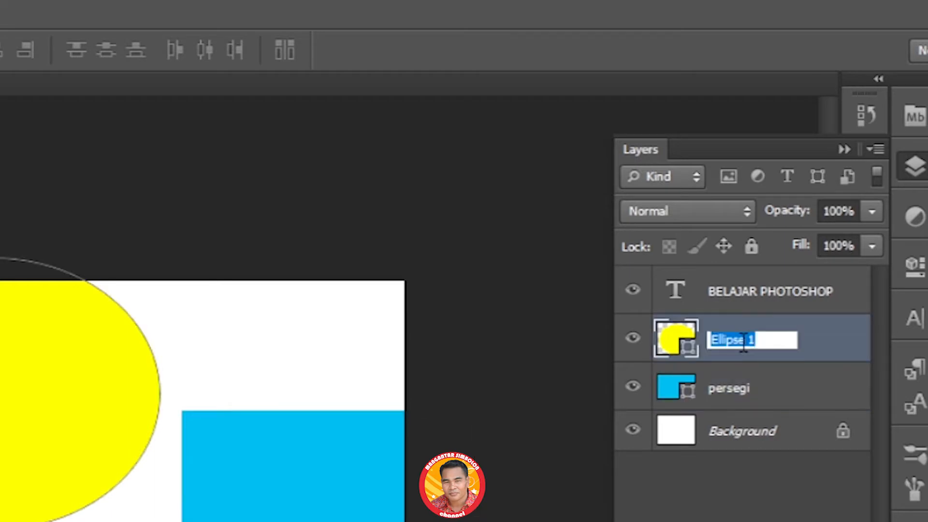
text(li)
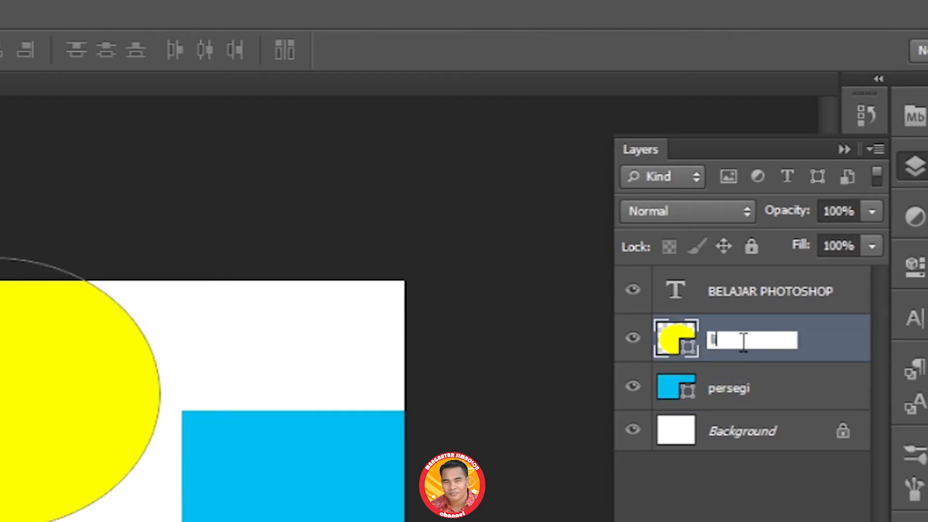
text(ngkaran)
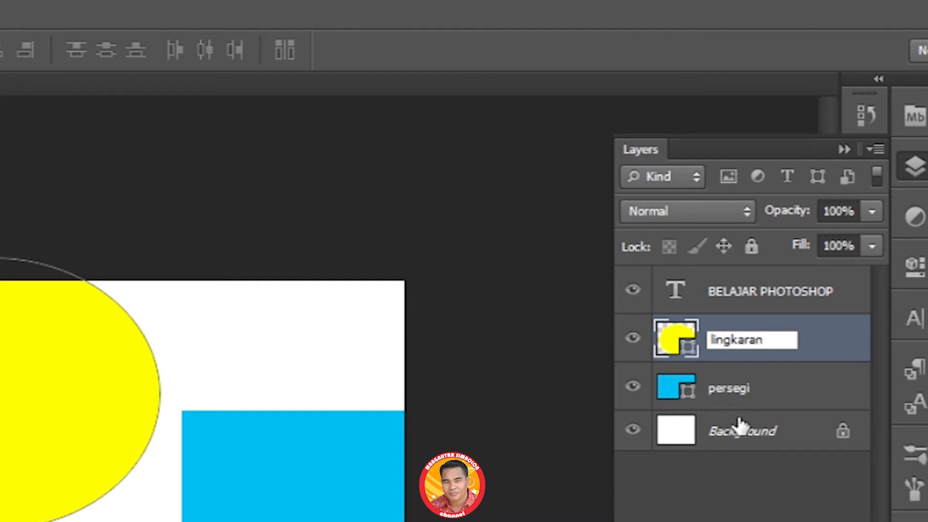
click(731, 299)
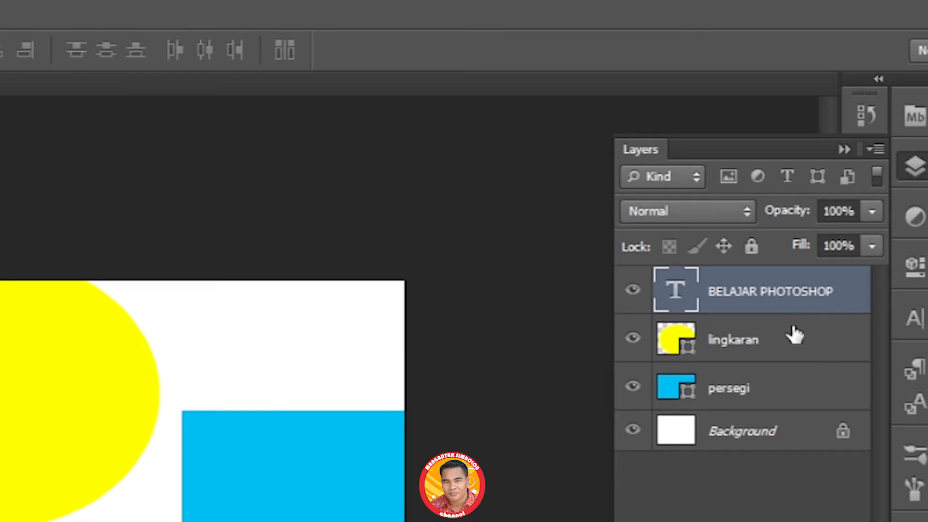
Step: Review the layer stack by selecting the lingkaran, persegi, Background and BELAJAR PHOTOSHOP layers in turn
click(718, 353)
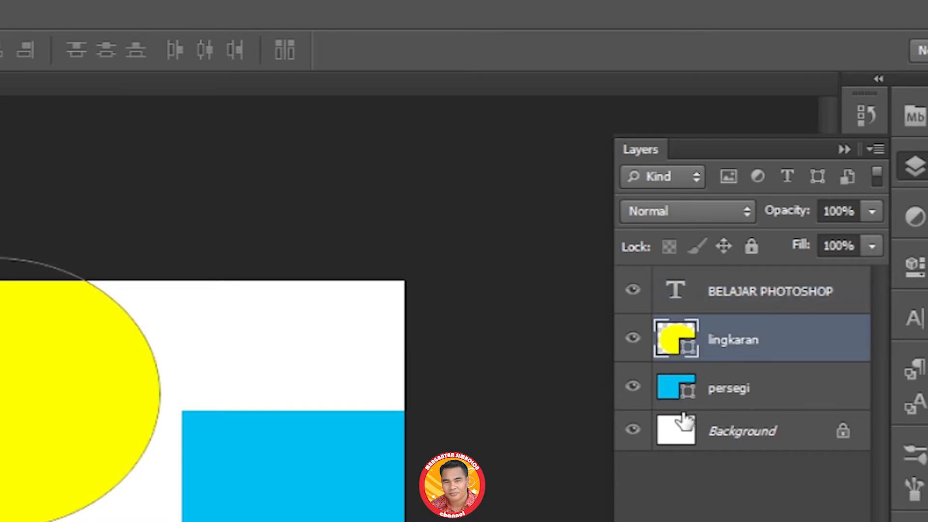
click(734, 404)
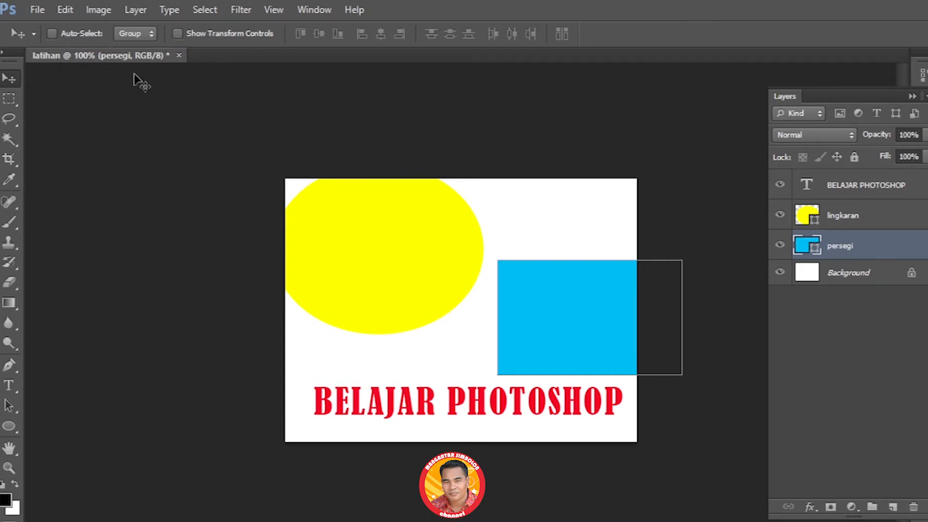
click(846, 276)
click(847, 249)
click(851, 214)
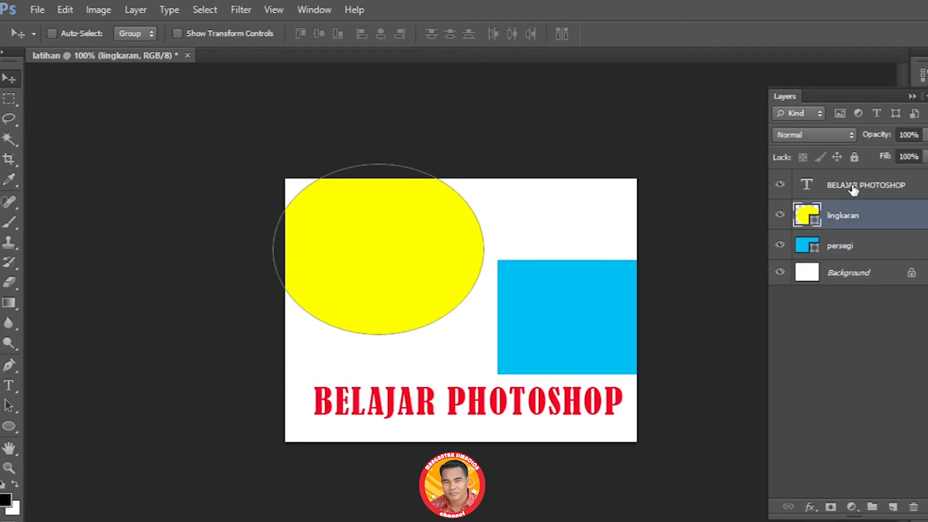
click(853, 189)
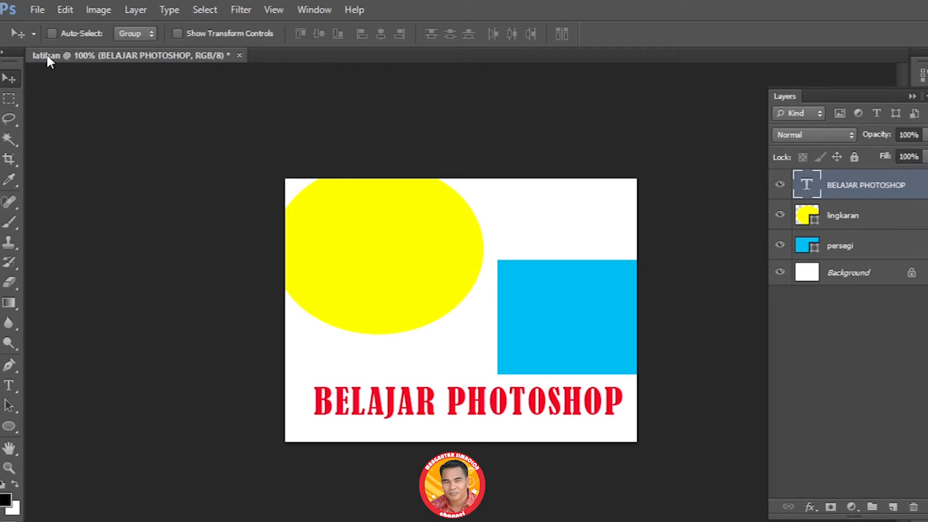
Step: Undock the latihan document into a floating window and dock it back in place
drag(48, 54, 75, 148)
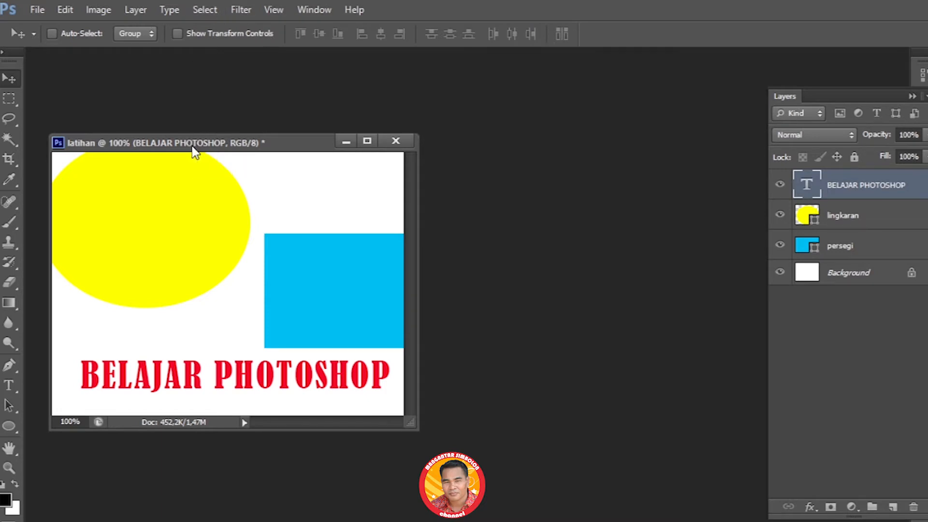
drag(195, 152, 188, 58)
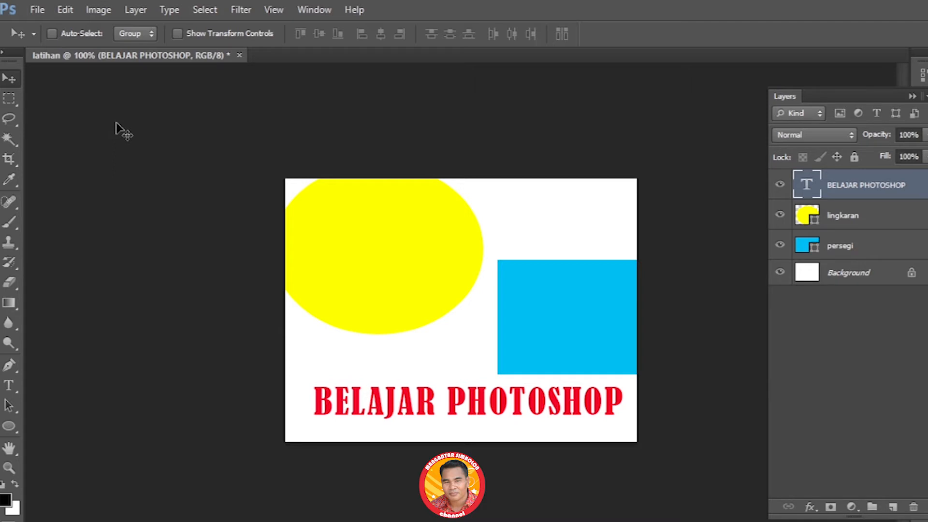
Step: Open the existing youtube image from the GAMBAR LATIHAN folder
click(38, 11)
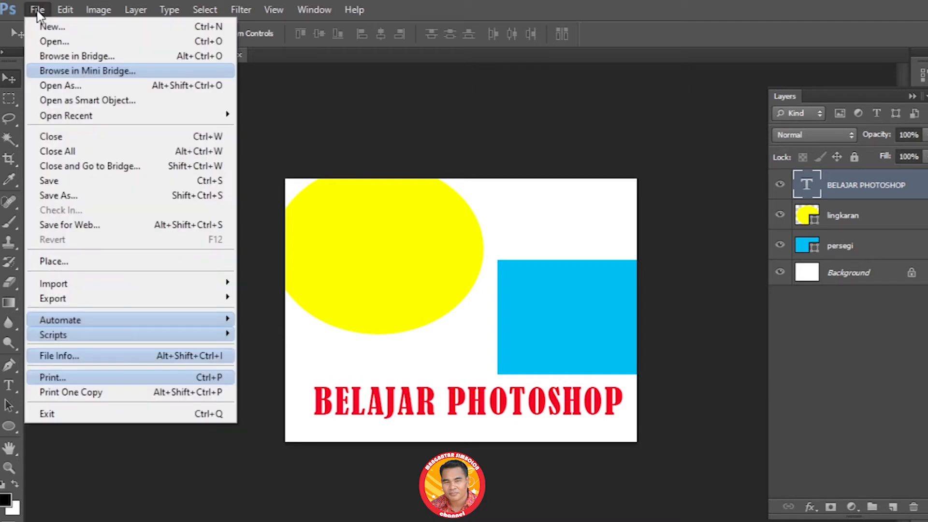
click(53, 41)
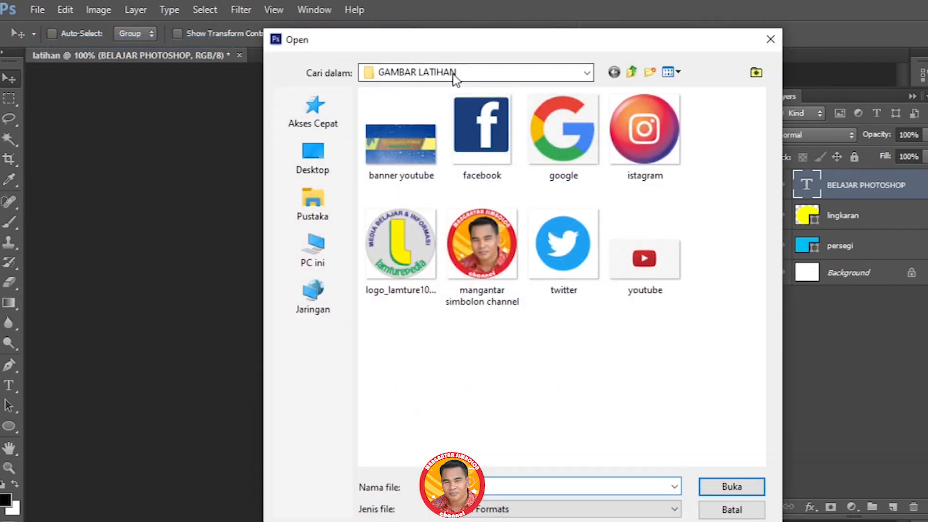
click(425, 78)
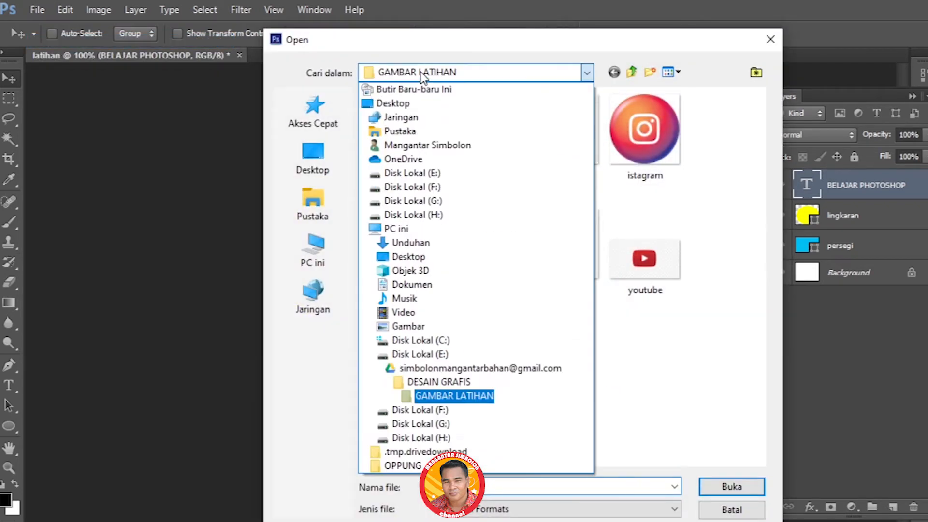
click(473, 402)
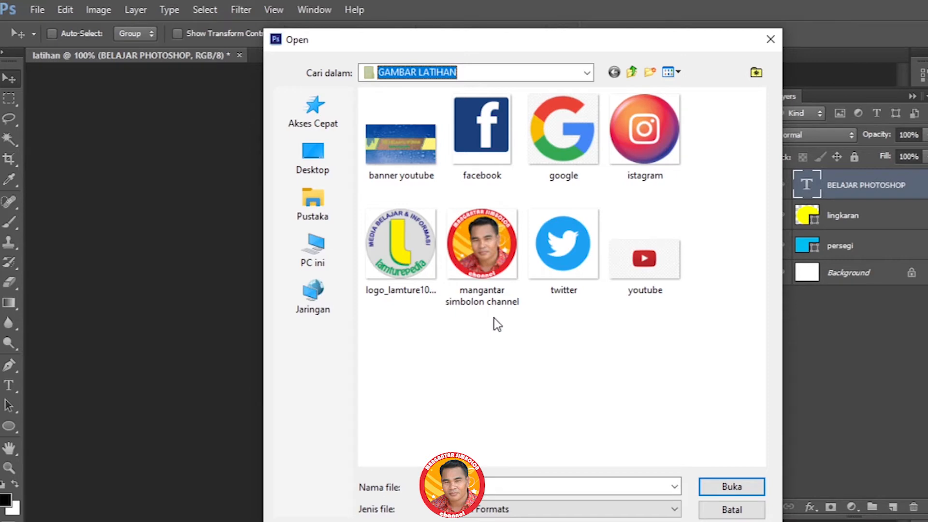
click(653, 265)
click(728, 488)
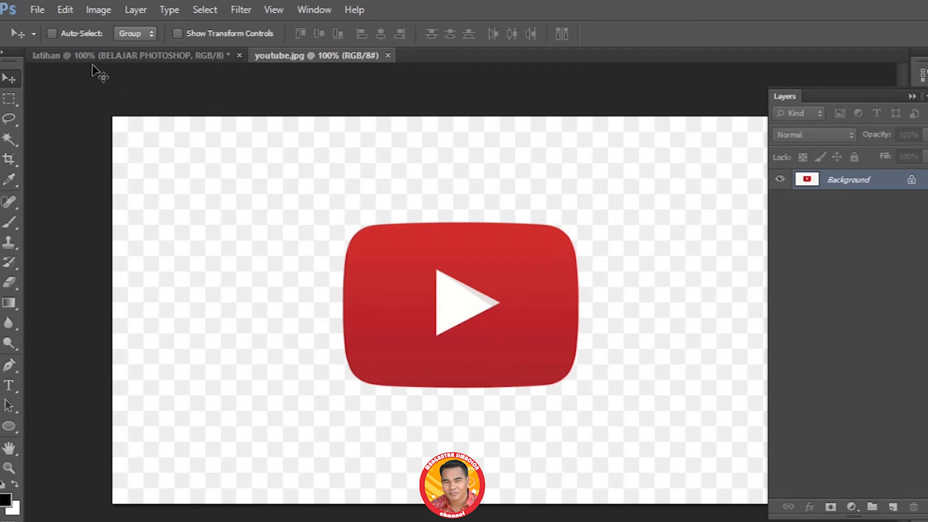
Step: Compare the latihan and youtube.jpg documents and their layers by switching back and forth between them
click(53, 57)
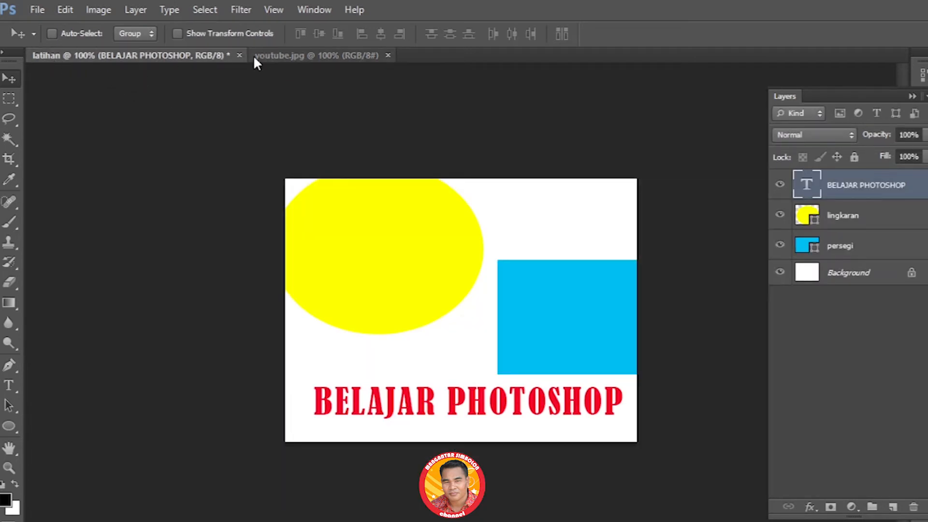
click(291, 56)
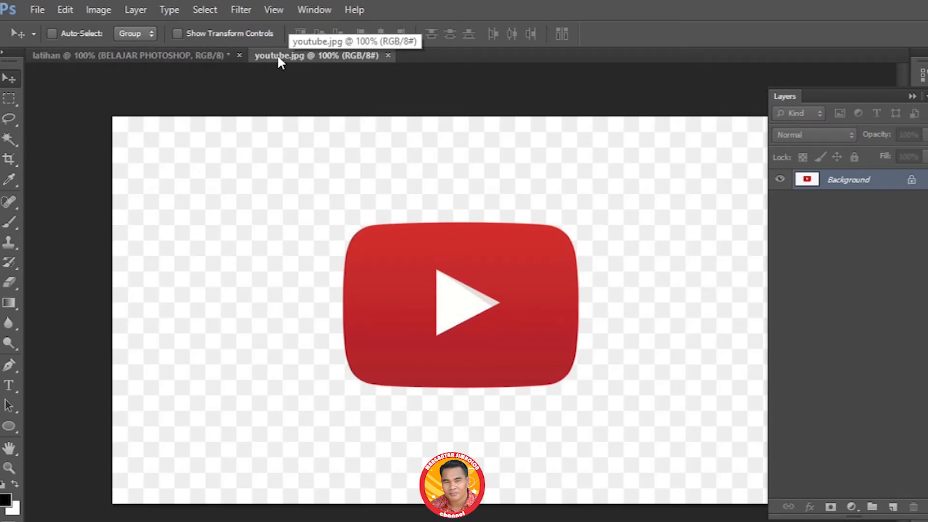
click(193, 56)
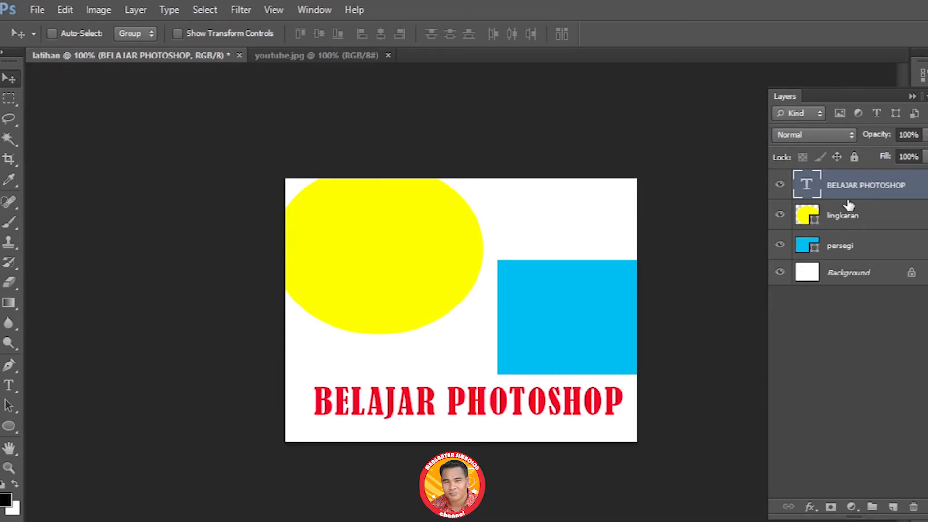
click(282, 56)
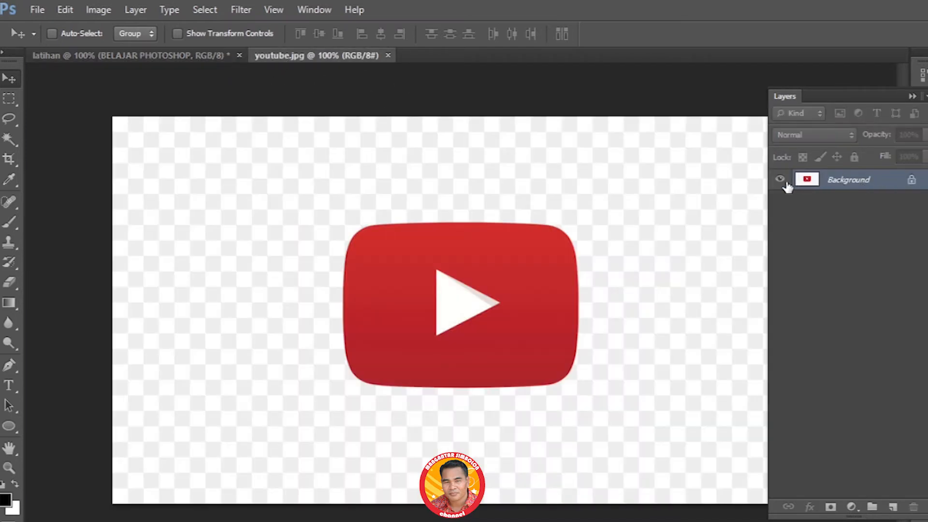
click(160, 55)
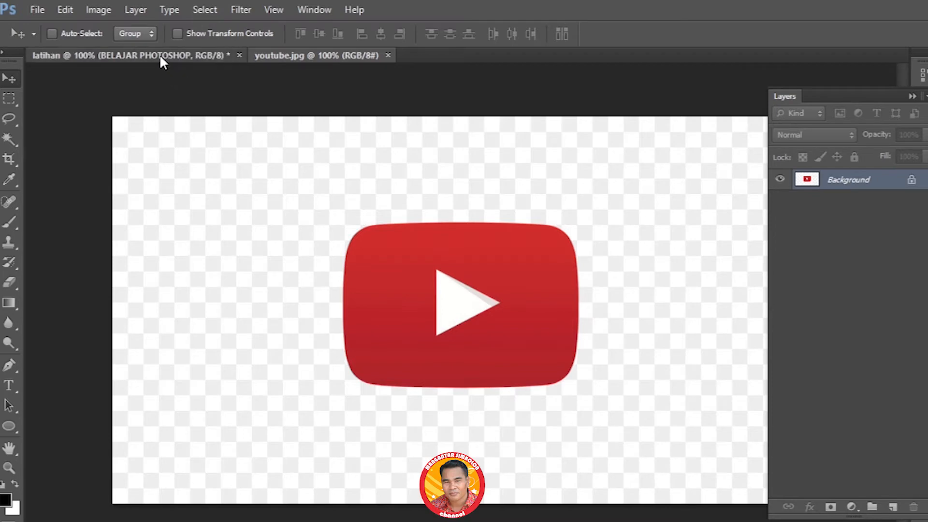
click(323, 58)
click(158, 56)
click(295, 56)
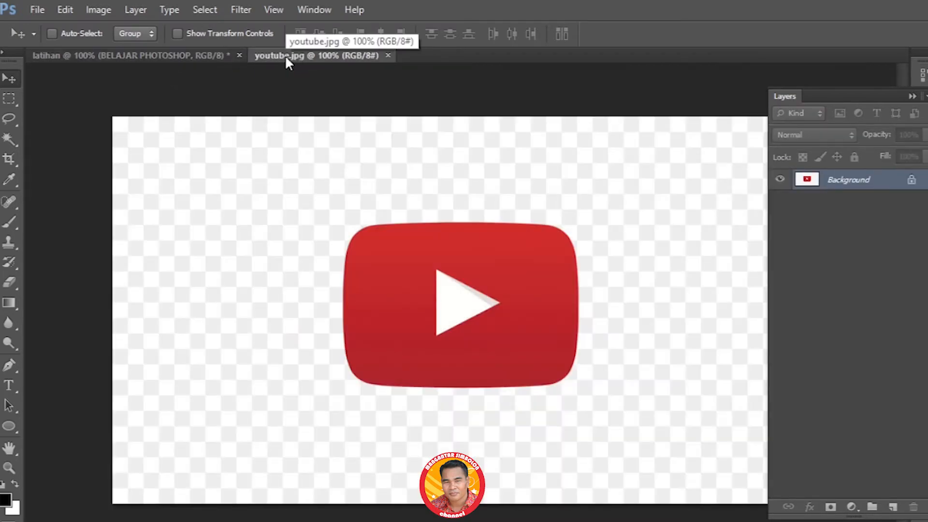
Step: Undock youtube.jpg and latihan into floating windows and reposition the youtube.jpg window so both documents can be seen
drag(285, 55, 133, 126)
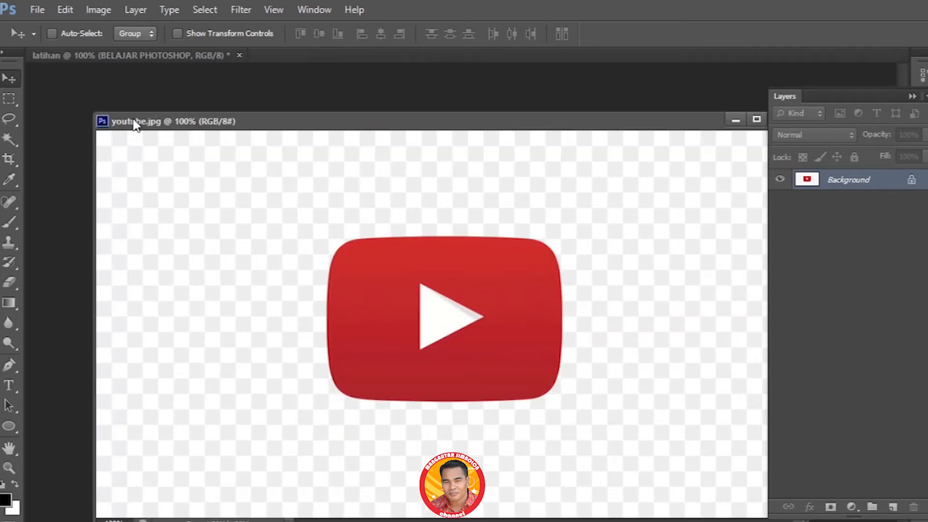
click(128, 56)
drag(127, 57, 260, 90)
click(470, 120)
drag(472, 123, 416, 228)
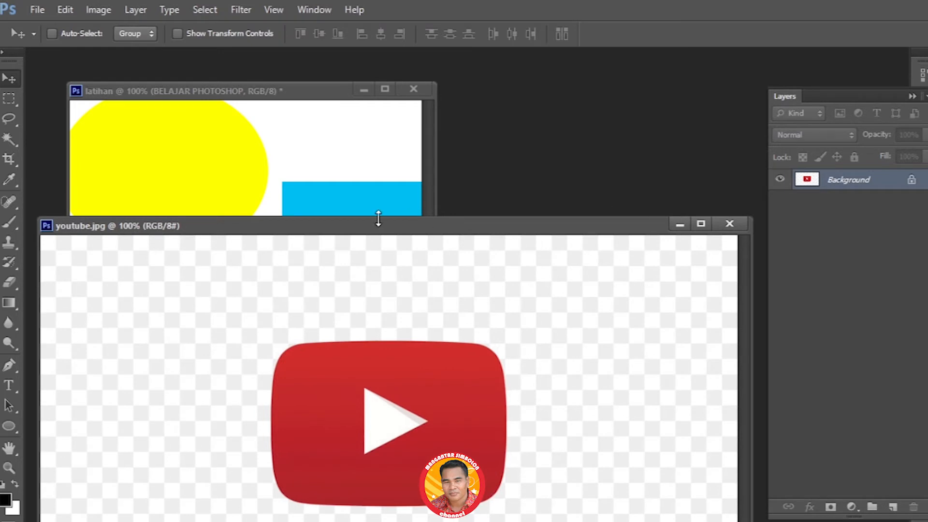
drag(322, 233, 451, 185)
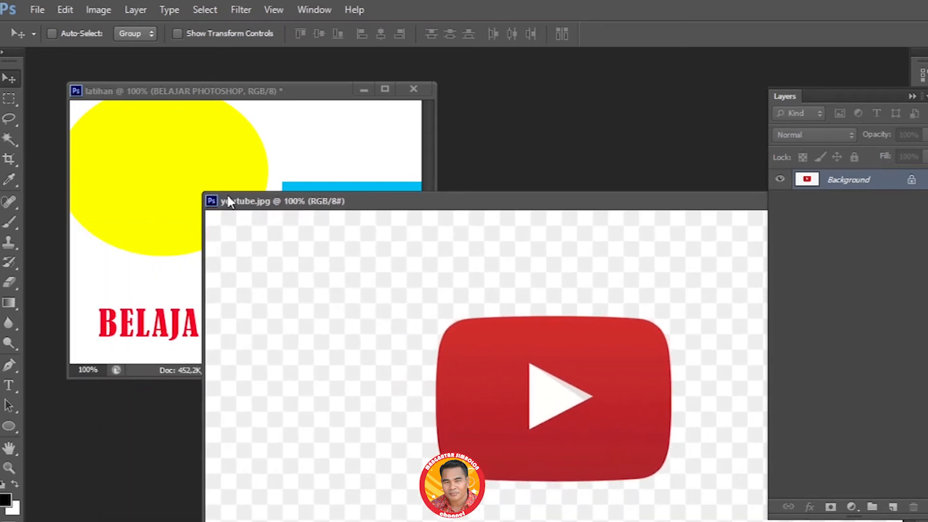
Step: Dock the floating latihan window and the youtube.jpg window back as tabbed documents
click(237, 95)
drag(237, 91, 203, 57)
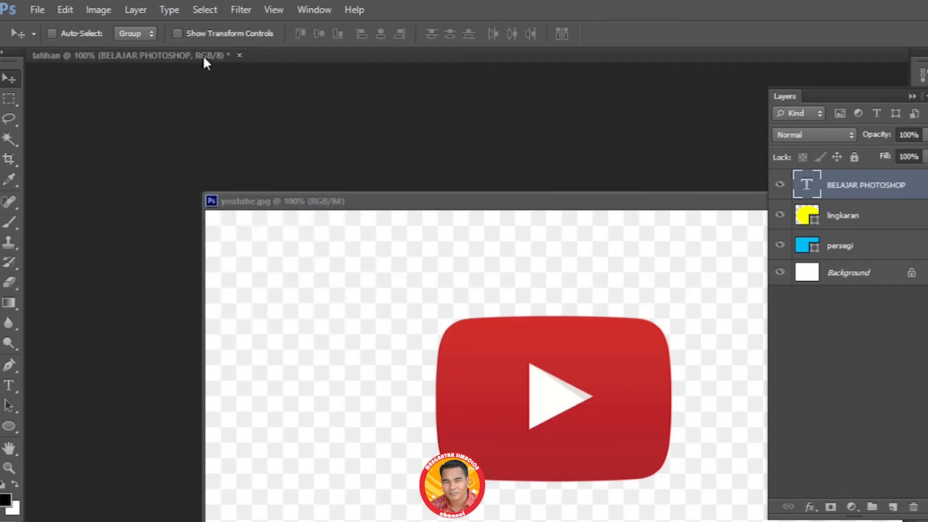
drag(346, 203, 355, 59)
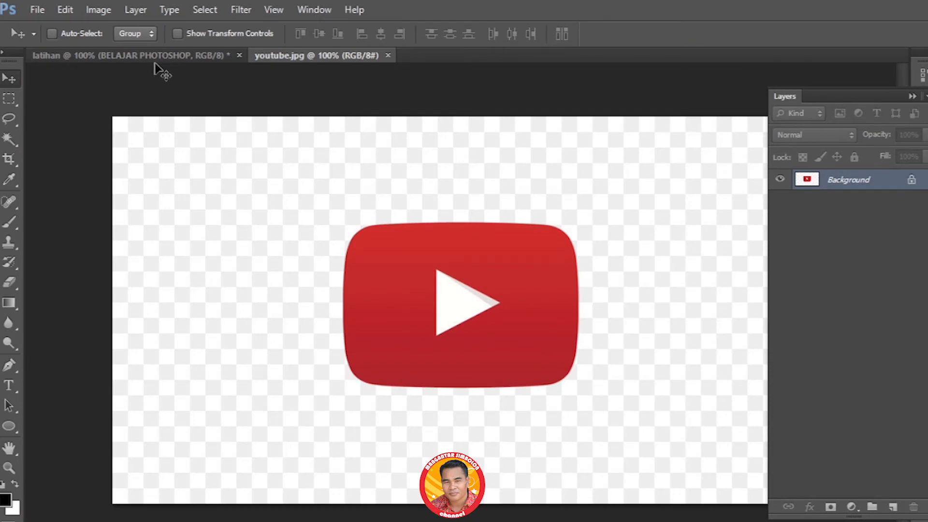
Step: Alternate between the docked latihan and youtube.jpg documents, ending on latihan
click(203, 57)
click(300, 57)
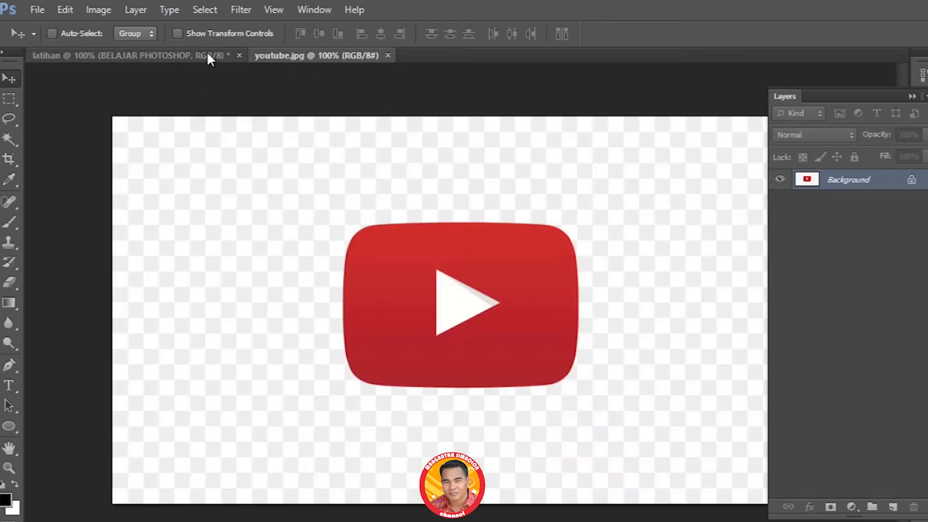
click(172, 53)
click(303, 56)
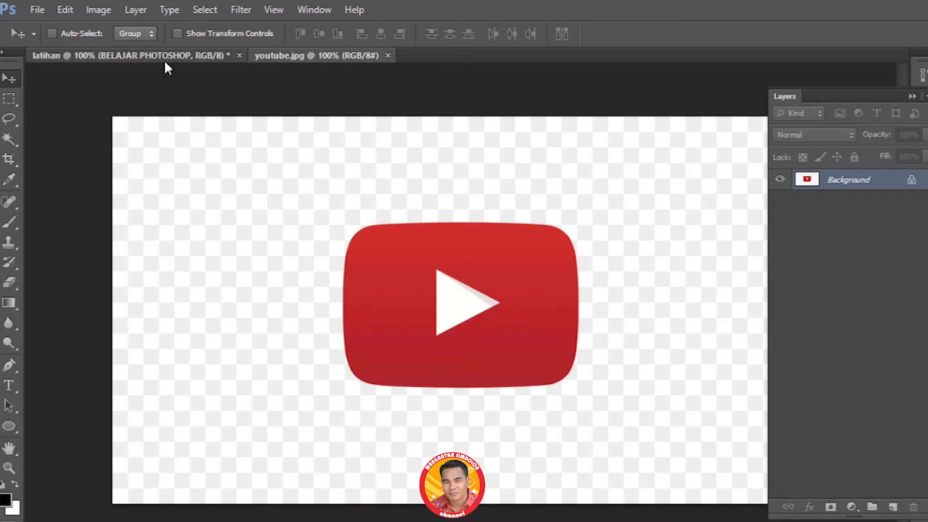
click(165, 61)
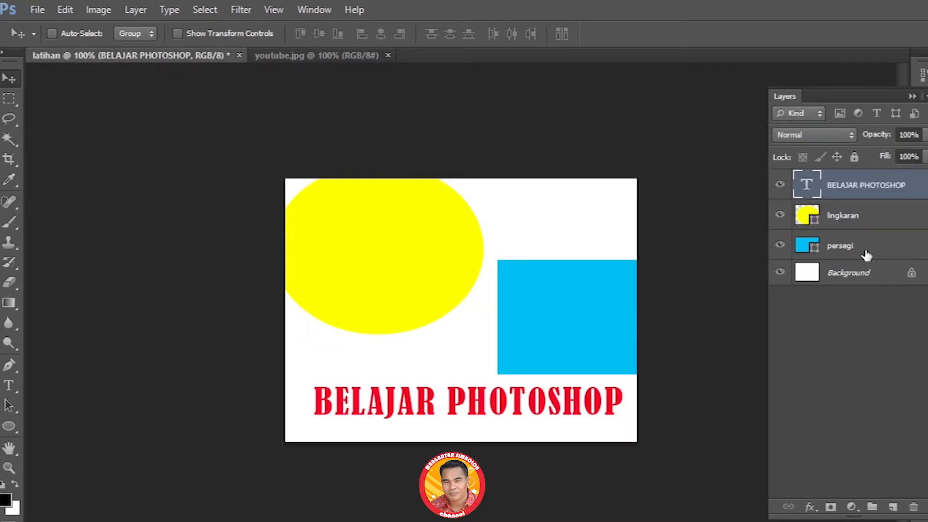
Step: Review the latihan layers by selecting Background, persegi, lingkaran and BELAJAR PHOTOSHOP in turn
click(842, 276)
click(846, 244)
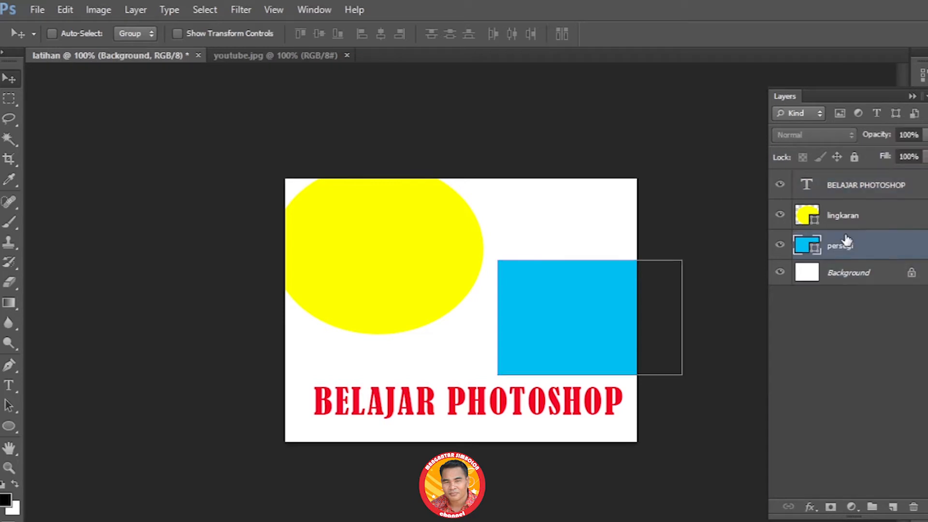
click(853, 215)
click(858, 191)
Step: Open the existing twitter image from the GAMBAR LATIHAN folder
click(32, 9)
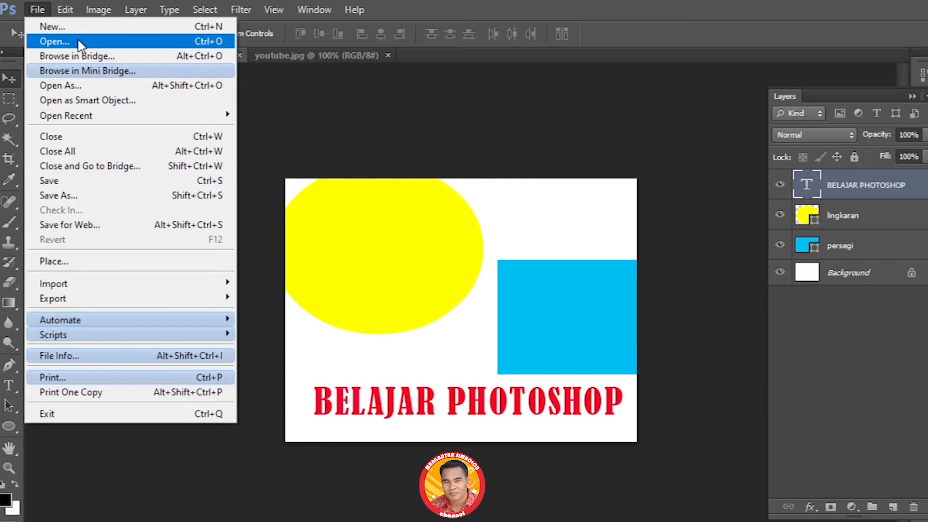
click(79, 43)
click(563, 246)
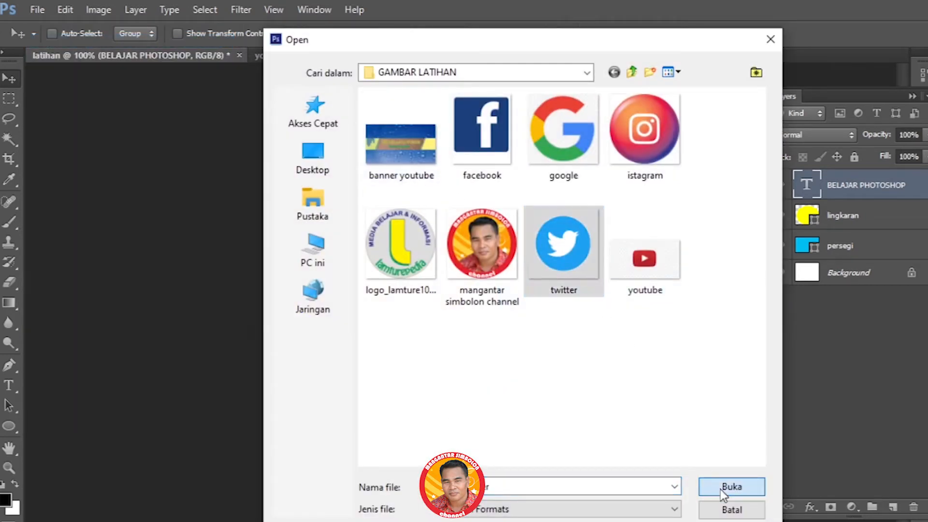
click(720, 489)
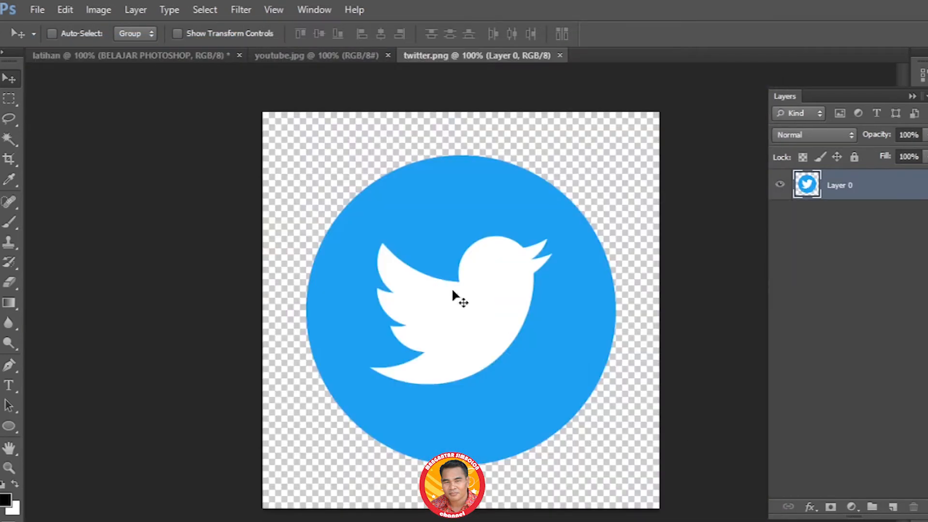
Step: View the latihan, youtube.jpg and twitter.png documents one after another
click(112, 57)
click(348, 56)
click(469, 54)
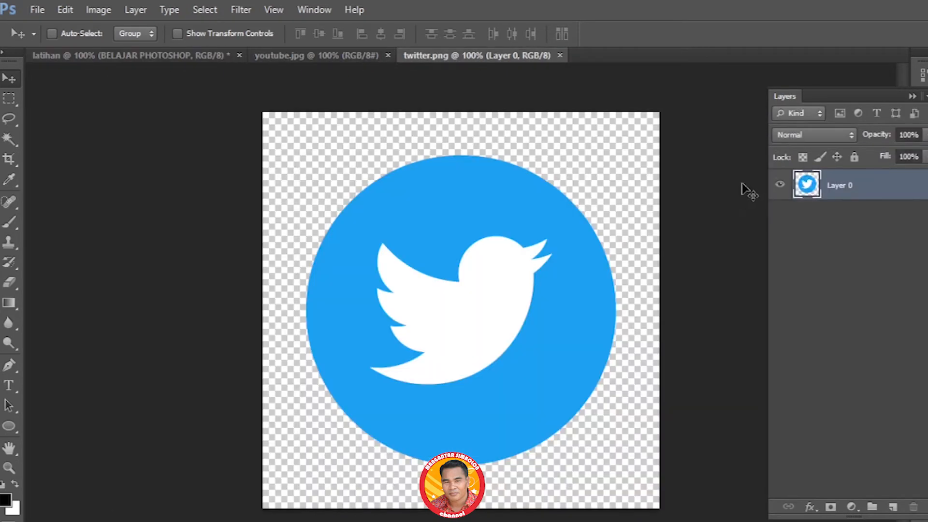
Step: Open the logo_lamture10png image from the GAMBAR LATIHAN folder
click(37, 9)
click(56, 37)
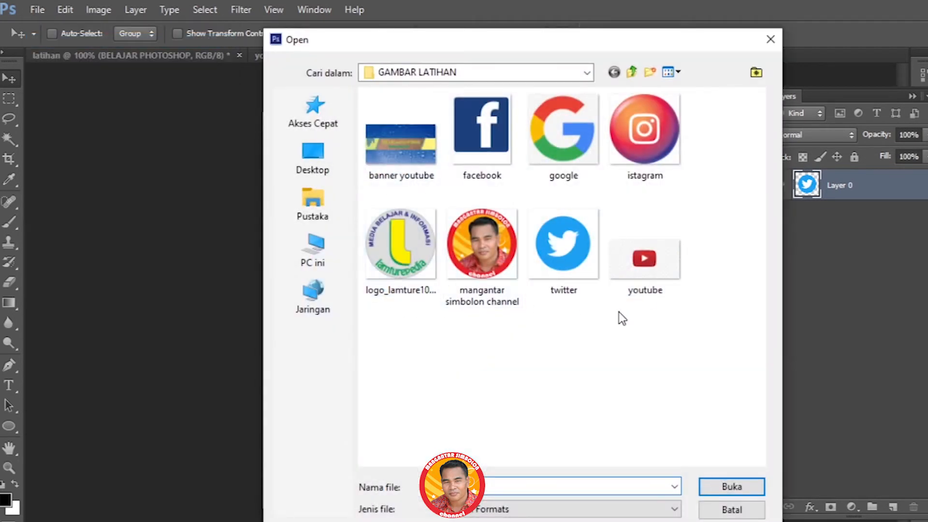
click(393, 249)
click(725, 488)
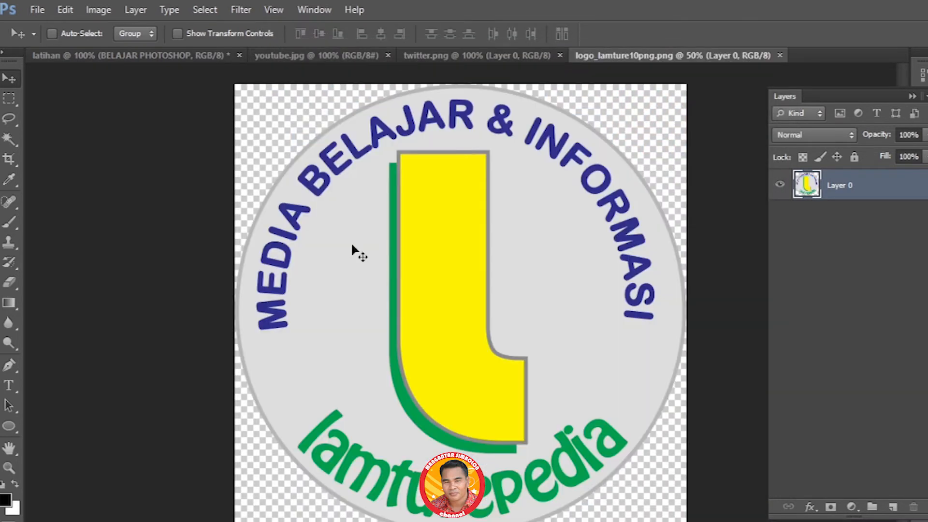
Step: Return to the latihan document and open the istagram image from the GAMBAR LATIHAN folder
click(80, 57)
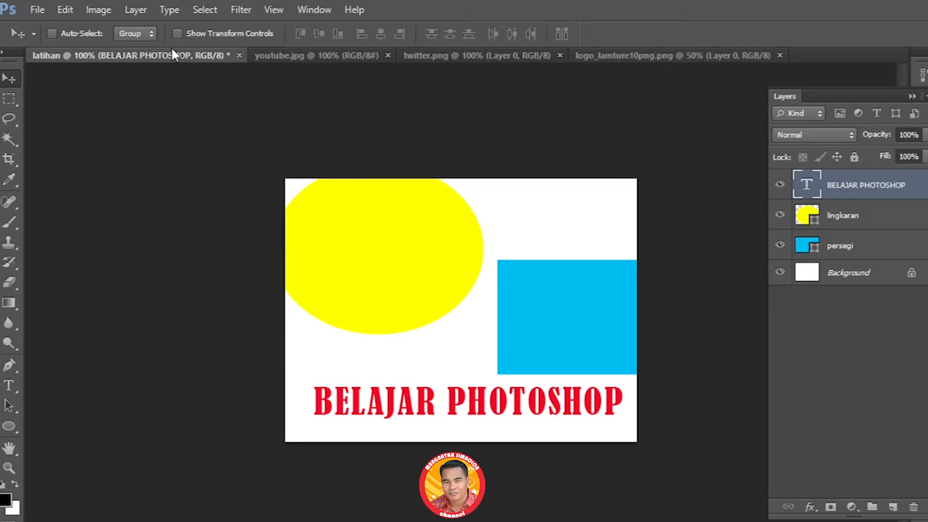
click(37, 10)
click(56, 40)
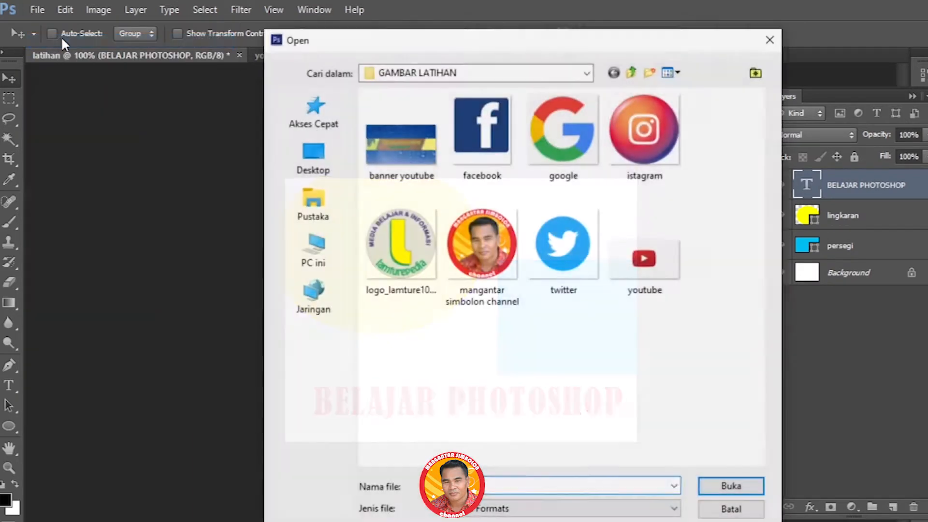
click(656, 137)
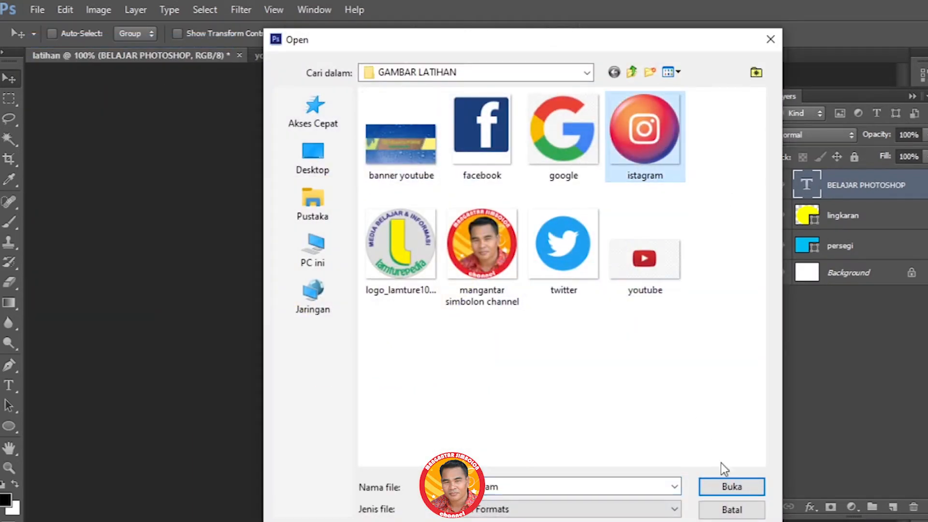
click(725, 489)
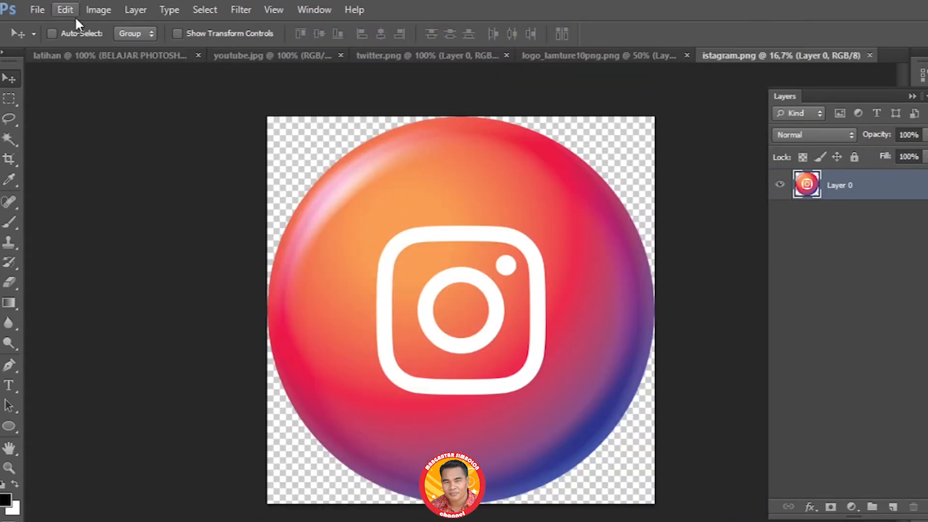
Step: View the open logo_lamture10png.png, twitter.png, youtube.jpg and latihan documents in turn
click(587, 54)
click(418, 58)
click(264, 55)
click(78, 55)
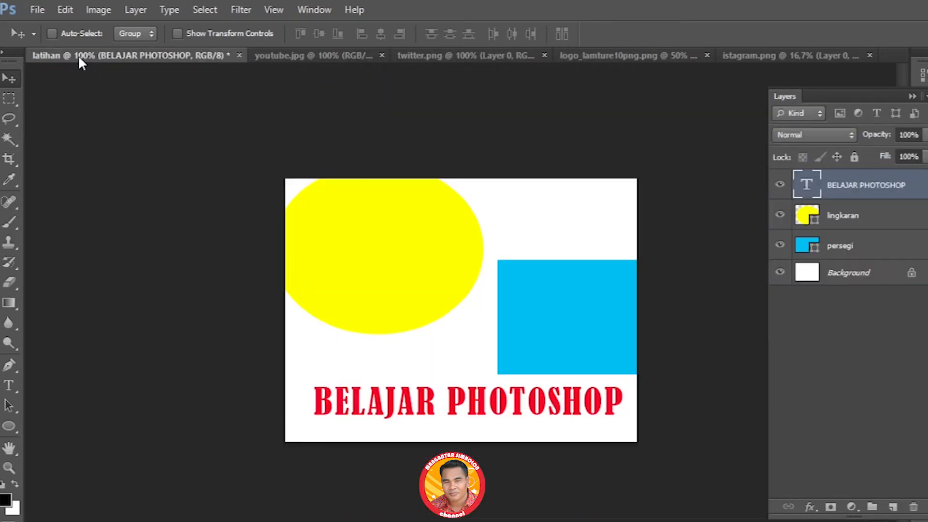
Step: Open the existing google image from the GAMBAR LATIHAN folder
click(37, 16)
click(44, 37)
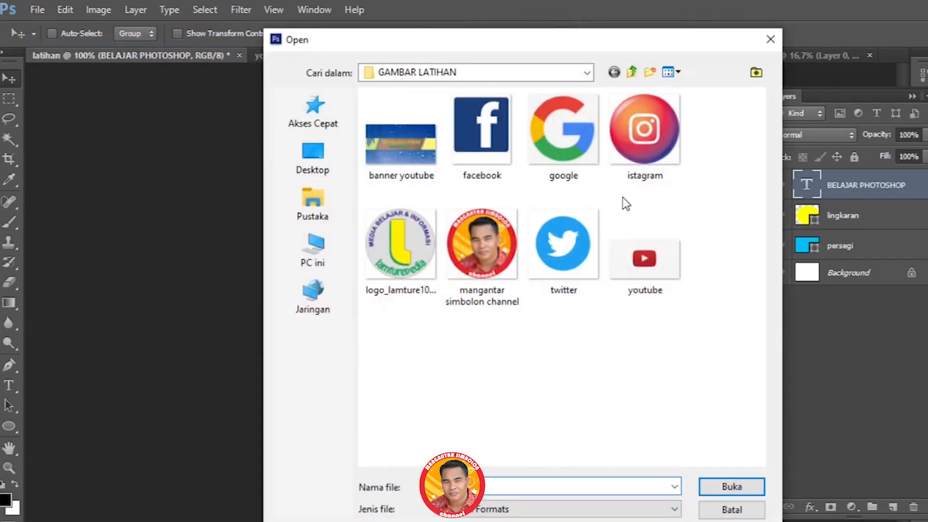
click(559, 135)
click(719, 487)
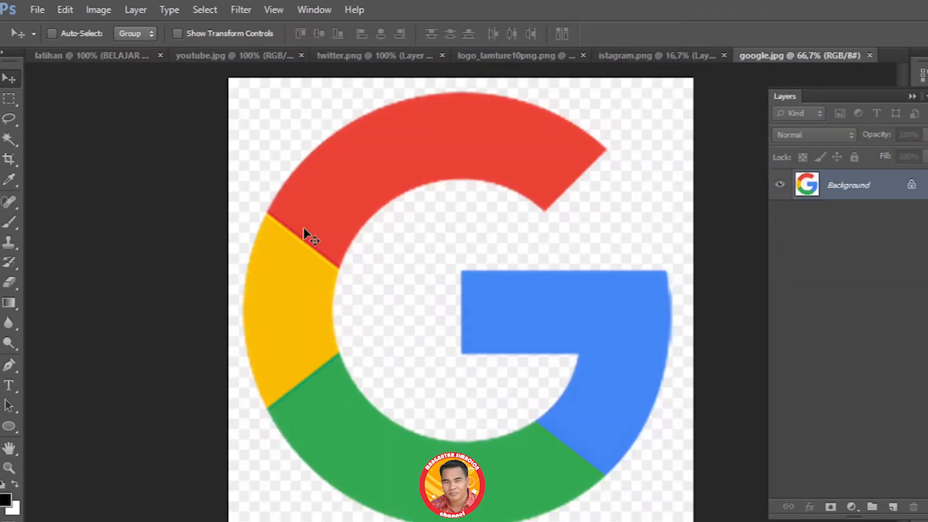
Step: Open the existing facebook image from the GAMBAR LATIHAN folder
click(36, 8)
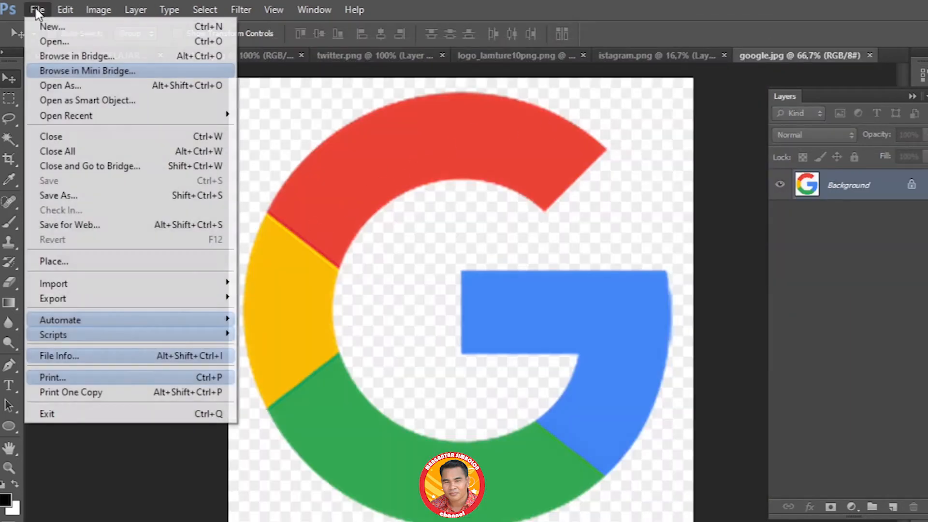
click(118, 38)
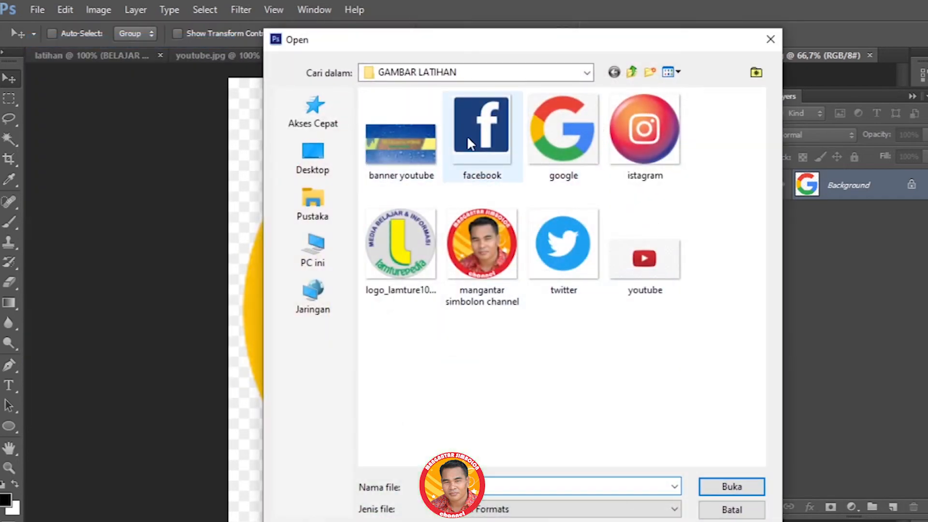
click(485, 140)
click(719, 487)
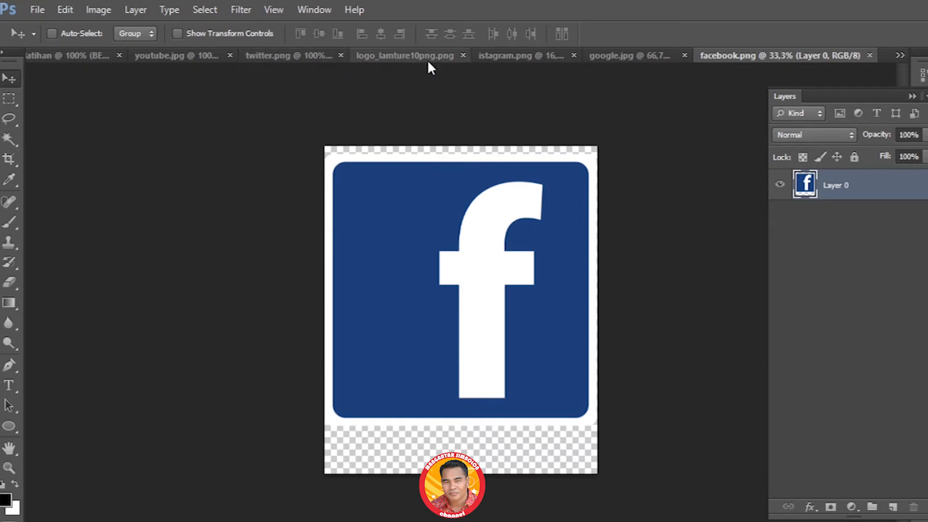
Step: List all open documents and use the list to view twitter.png and logo_lamture10png.png in turn
click(901, 55)
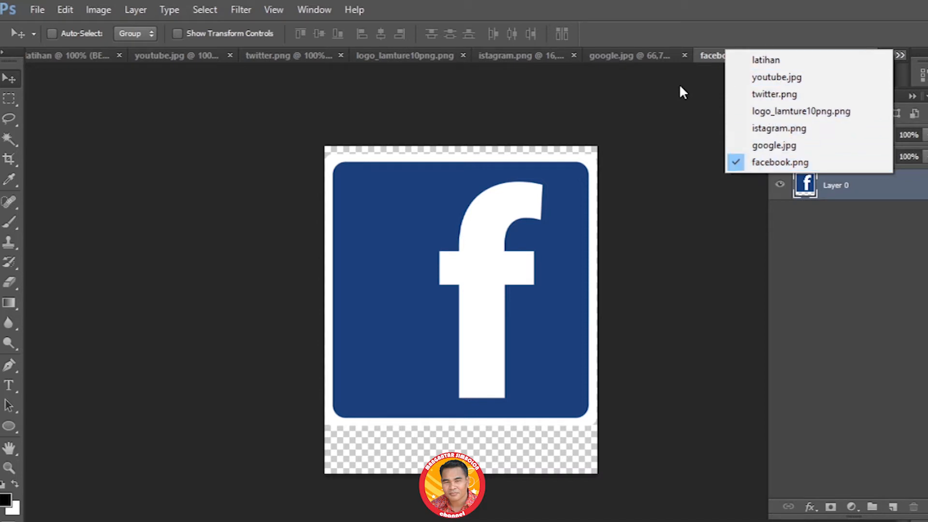
click(674, 96)
click(900, 55)
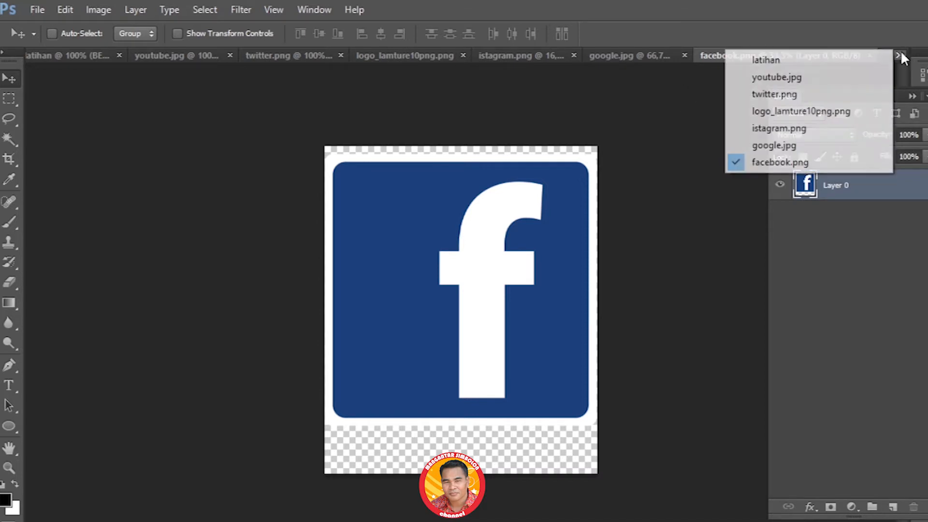
click(755, 94)
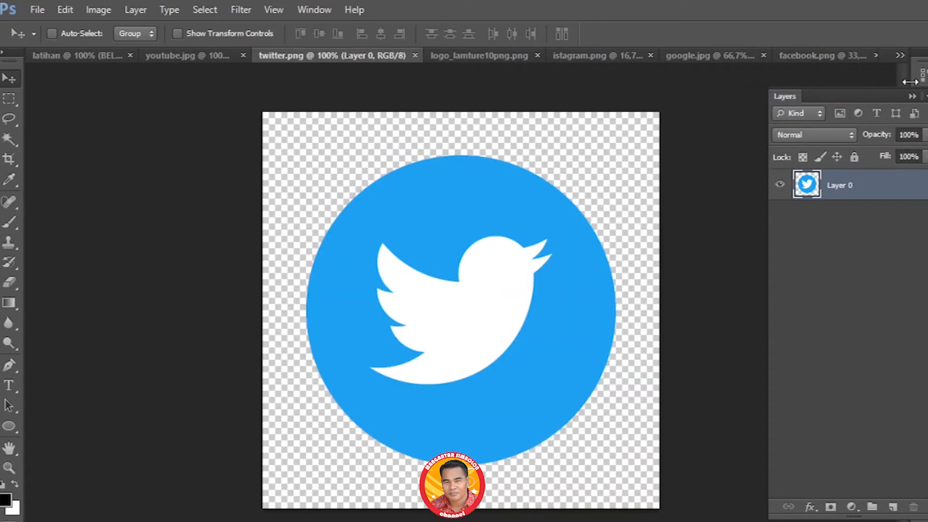
click(902, 54)
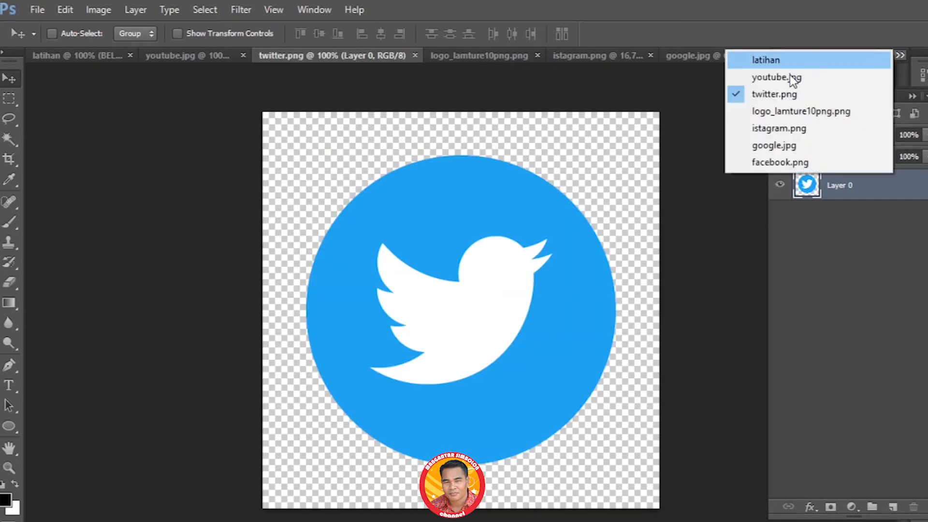
click(761, 111)
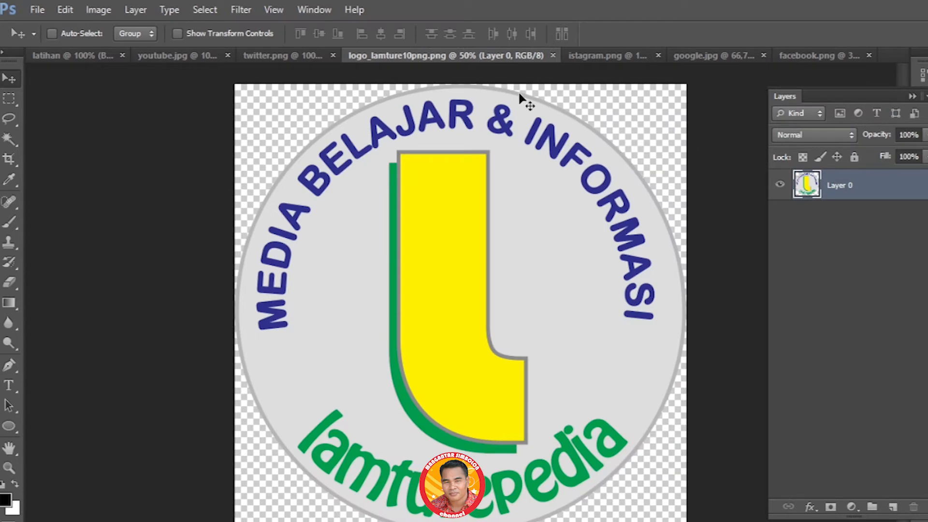
Step: Return to the latihan document and create a new document named latihan2 with the Default Photoshop Size preset and white background
click(40, 57)
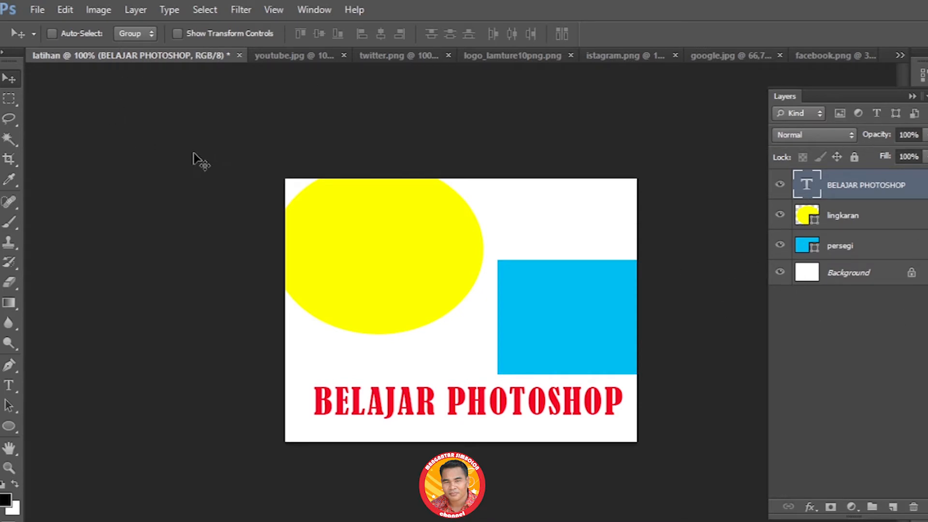
click(34, 9)
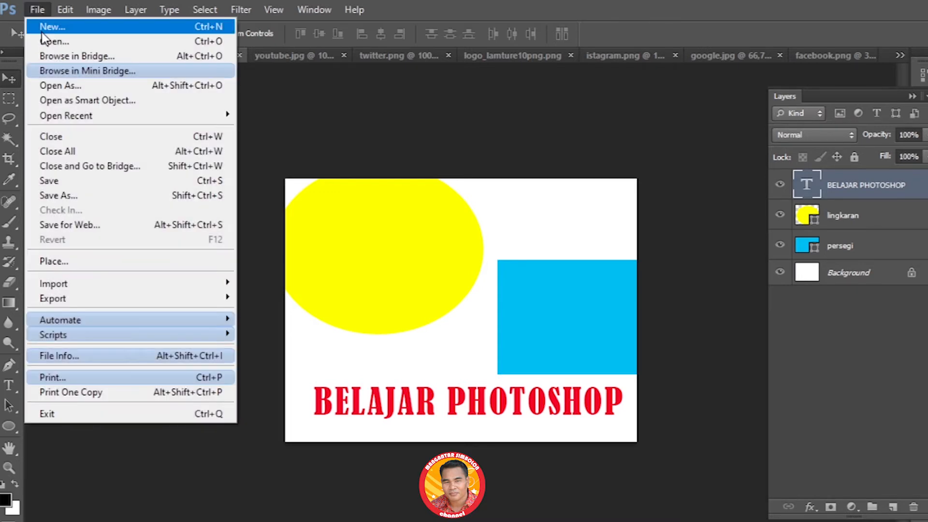
click(48, 26)
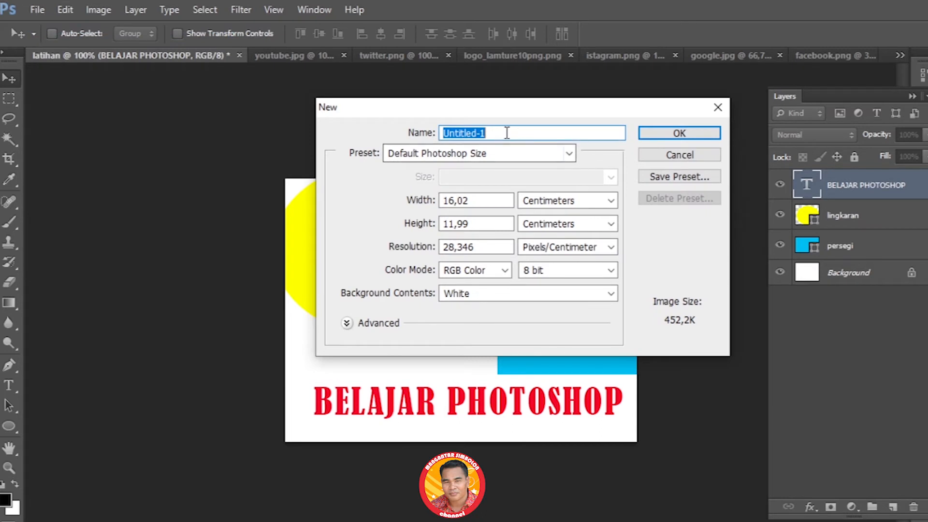
text(latihan2)
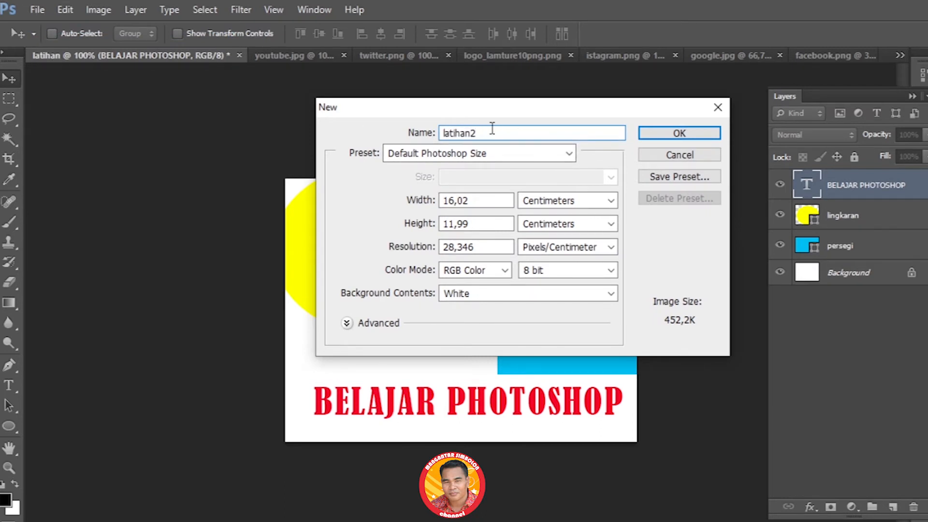
click(665, 135)
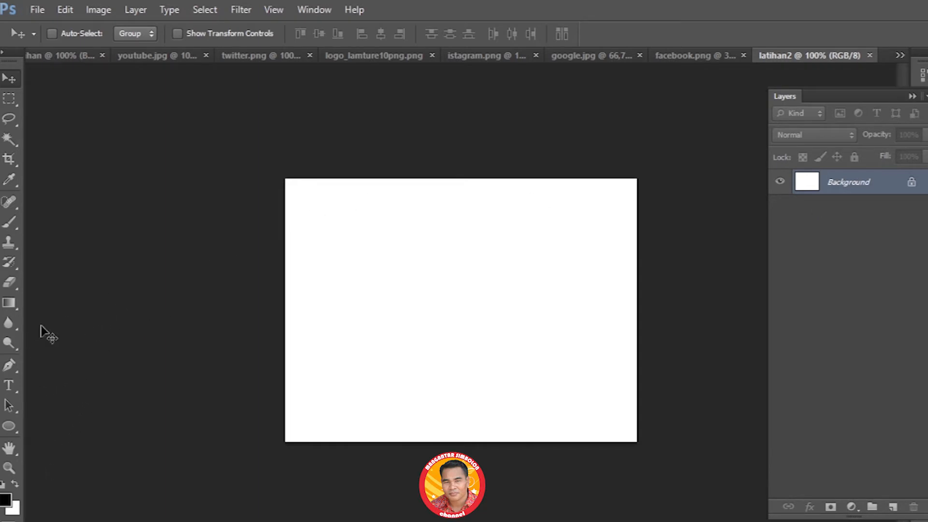
Step: Draw a rectangle shape of about 472 × 362 px covering the entire latihan2 canvas
click(9, 427)
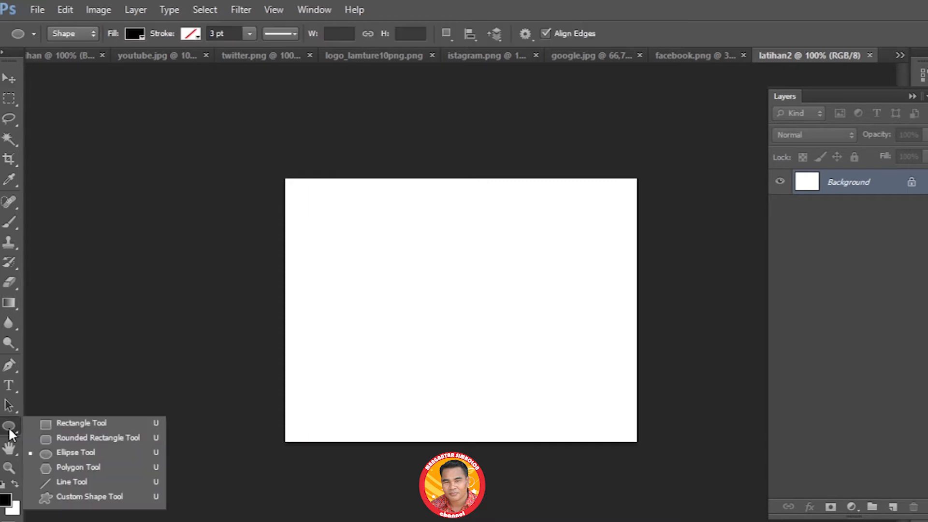
click(78, 423)
drag(278, 171, 643, 452)
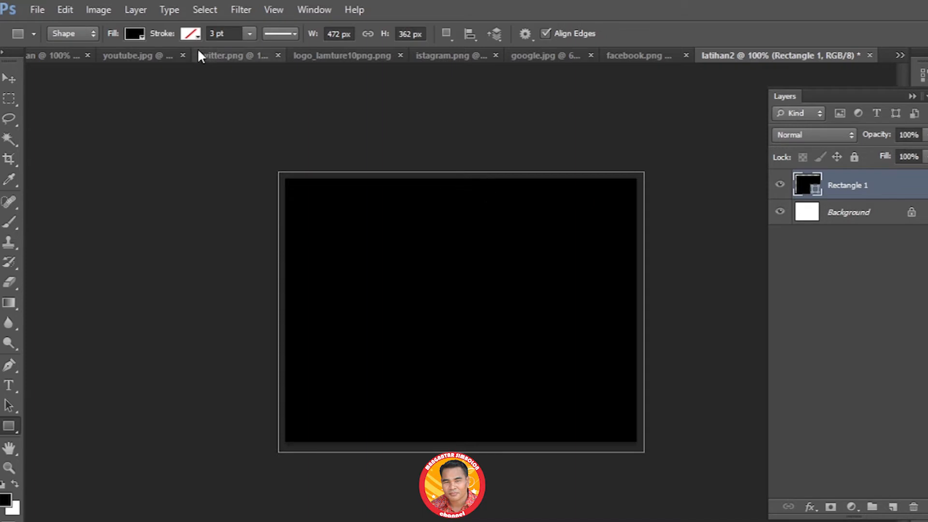
Step: Change the rectangle's fill to pale yellow and keep its layer selected above the Background
click(140, 34)
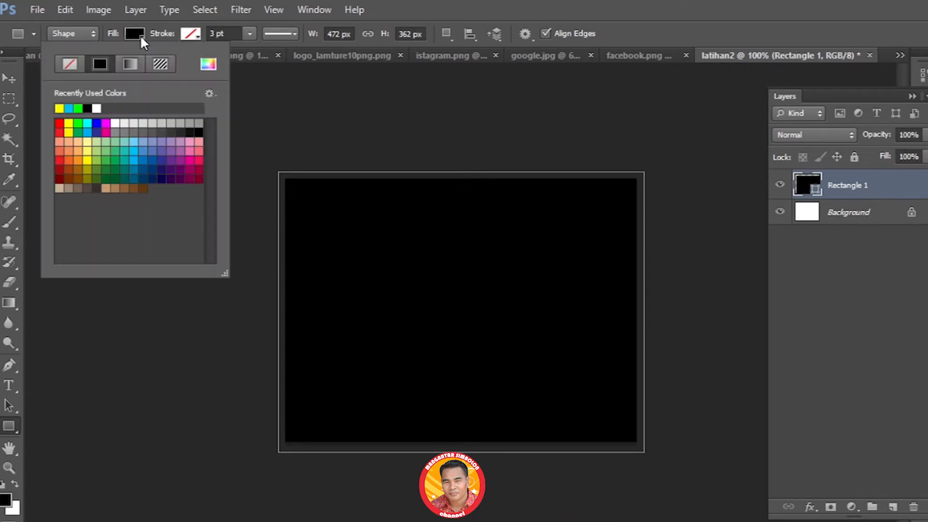
click(87, 142)
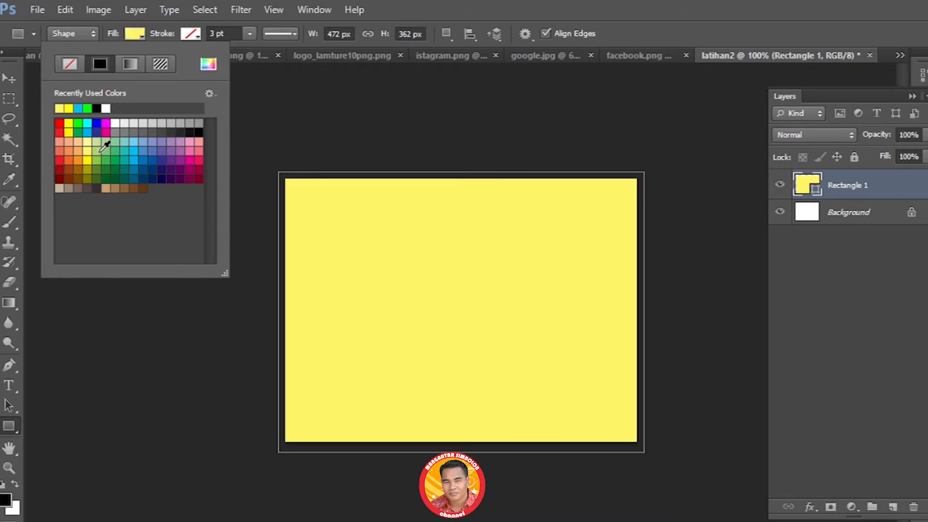
click(88, 142)
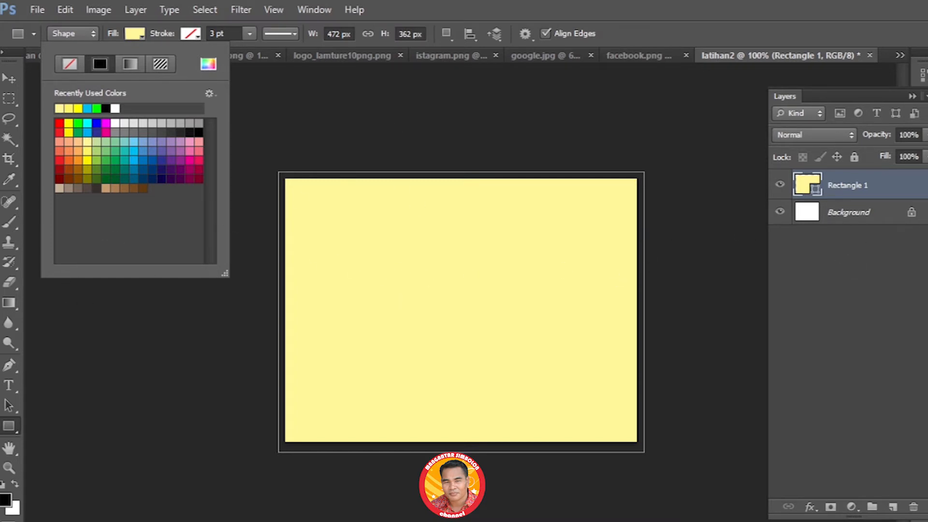
click(847, 211)
click(847, 211)
click(859, 186)
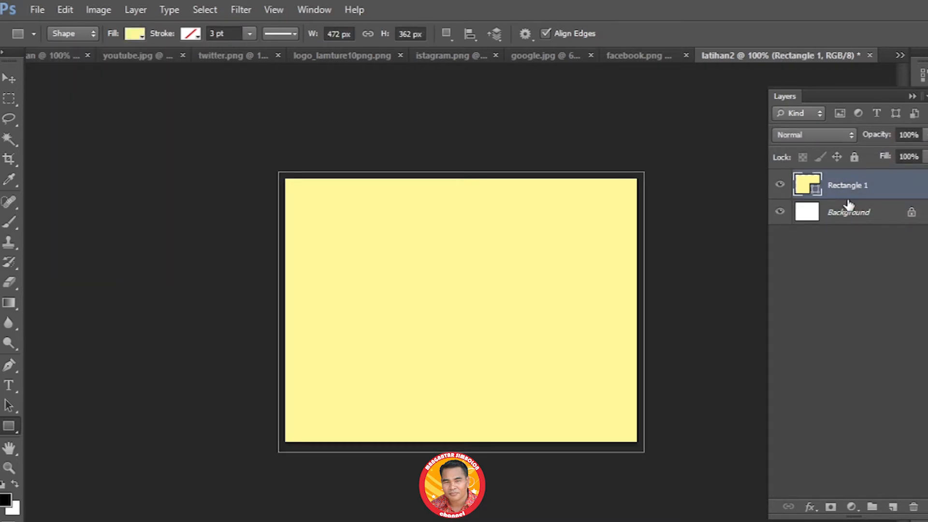
click(845, 208)
click(846, 191)
Step: Detach youtube.jpg into a floating window placed over the lower part of latihan2, and make latihan2 the active document
click(117, 59)
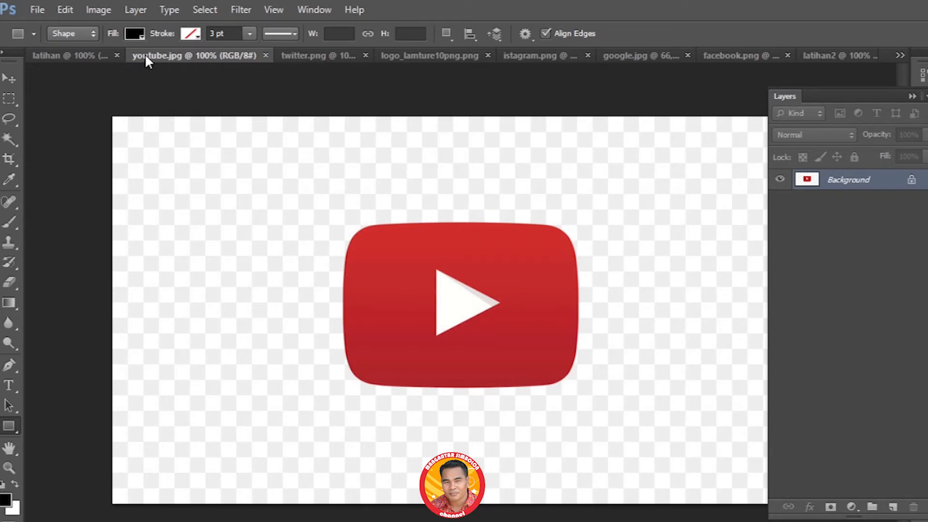
drag(145, 54, 86, 121)
drag(549, 118, 530, 139)
drag(58, 131, 174, 208)
drag(370, 228, 250, 291)
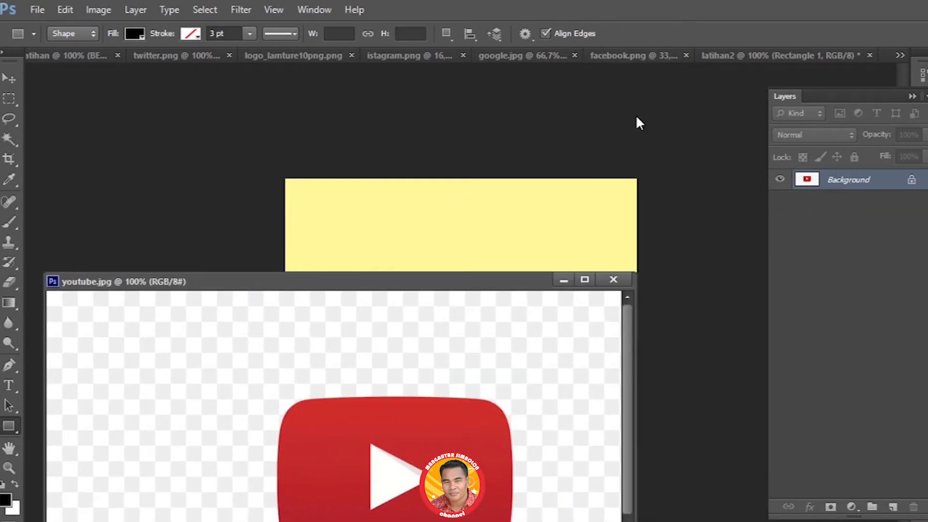
click(732, 56)
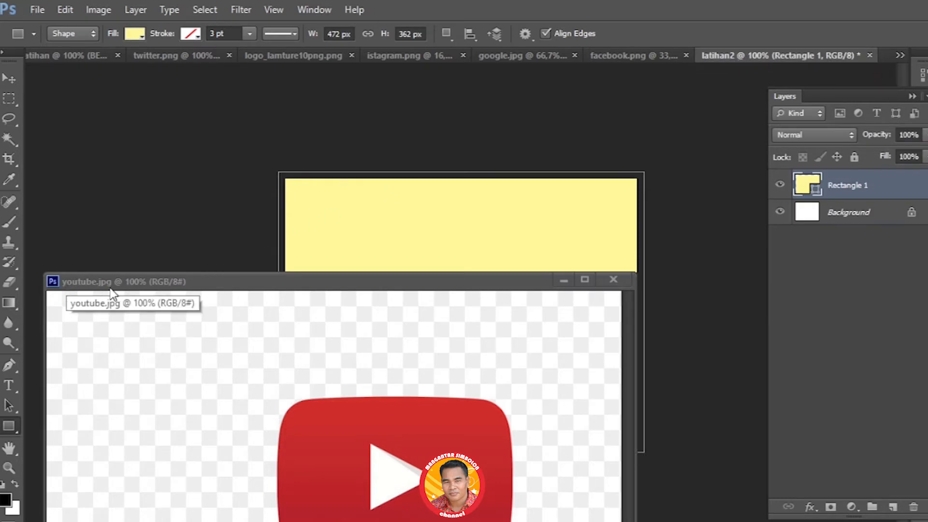
Step: Copy the YouTube image into latihan2 with the Move tool, dock the floating youtube.jpg window again and return to latihan2
click(8, 80)
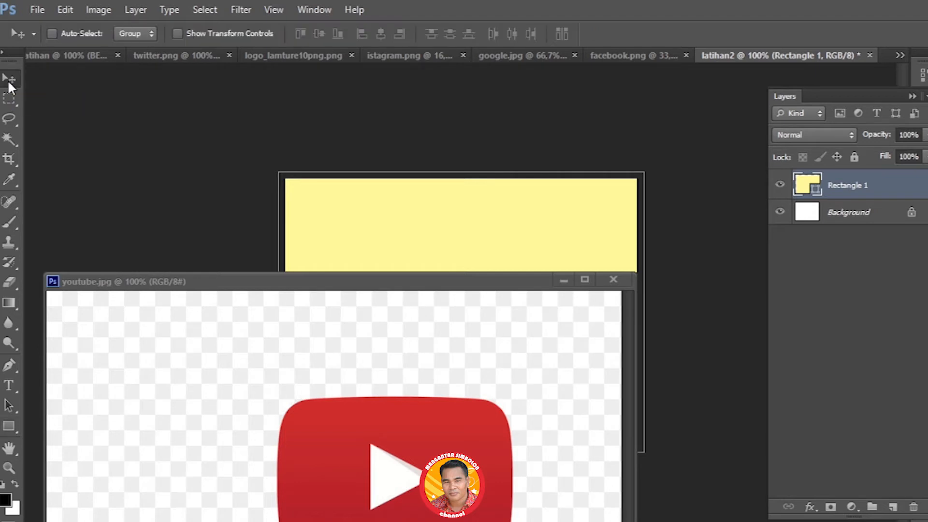
click(382, 453)
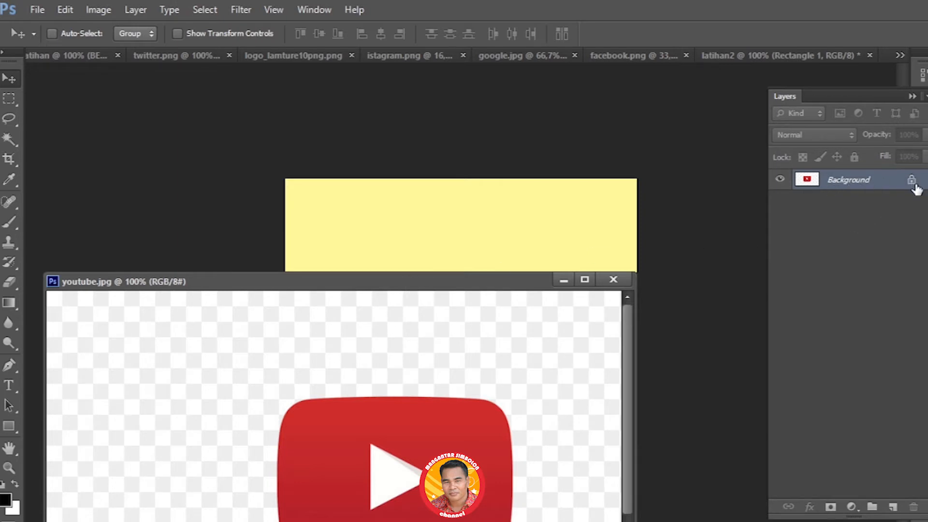
drag(314, 460, 358, 225)
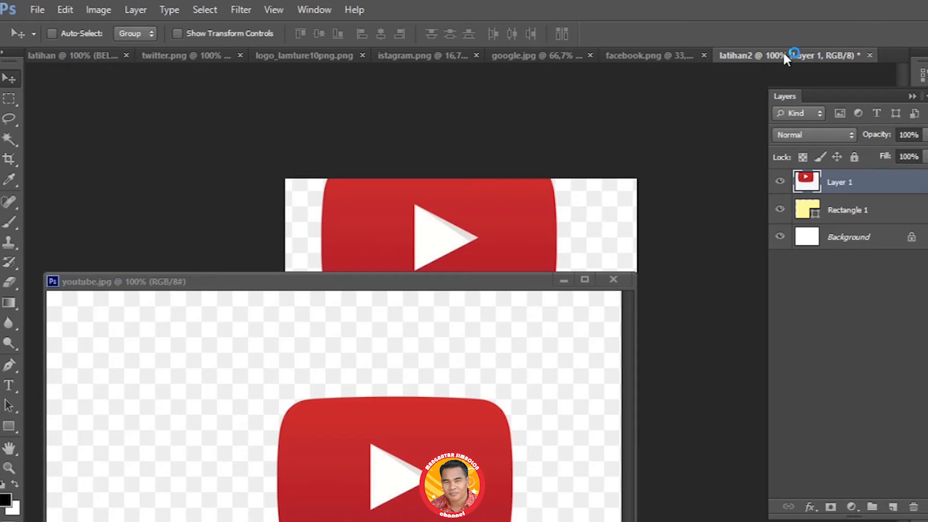
drag(195, 282, 231, 48)
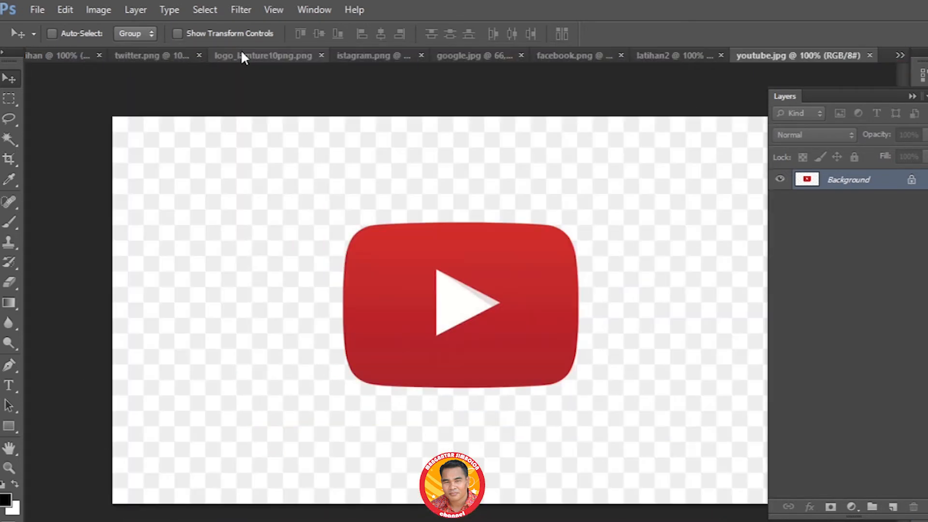
click(649, 55)
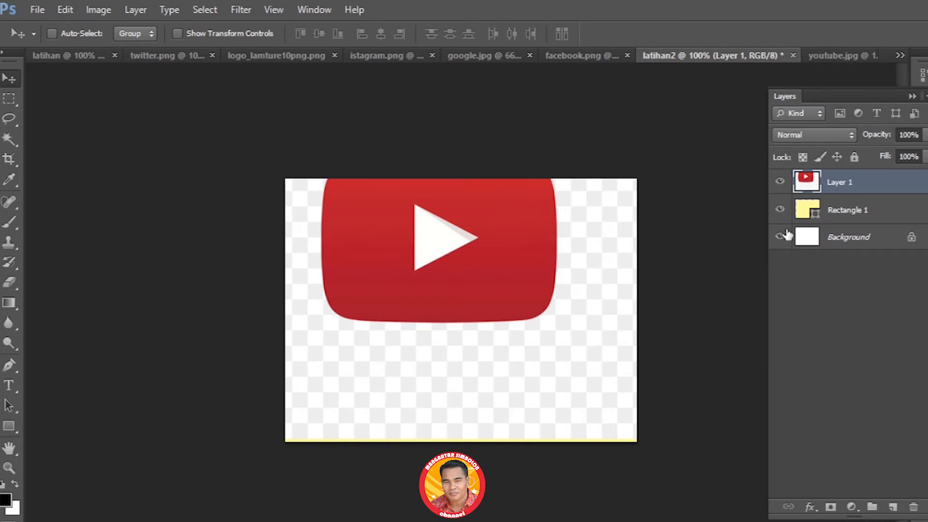
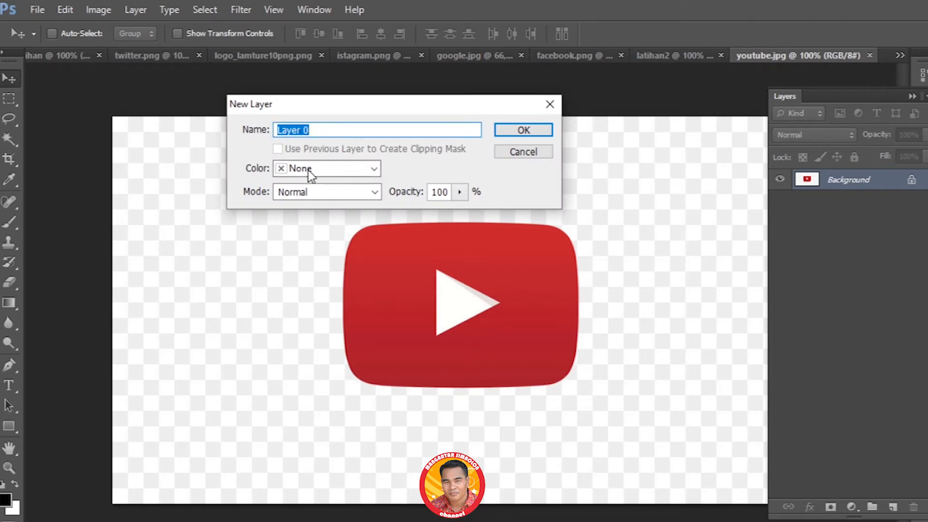
Step: Convert the locked Background of youtube.jpg into a regular layer named Layer 0
click(527, 131)
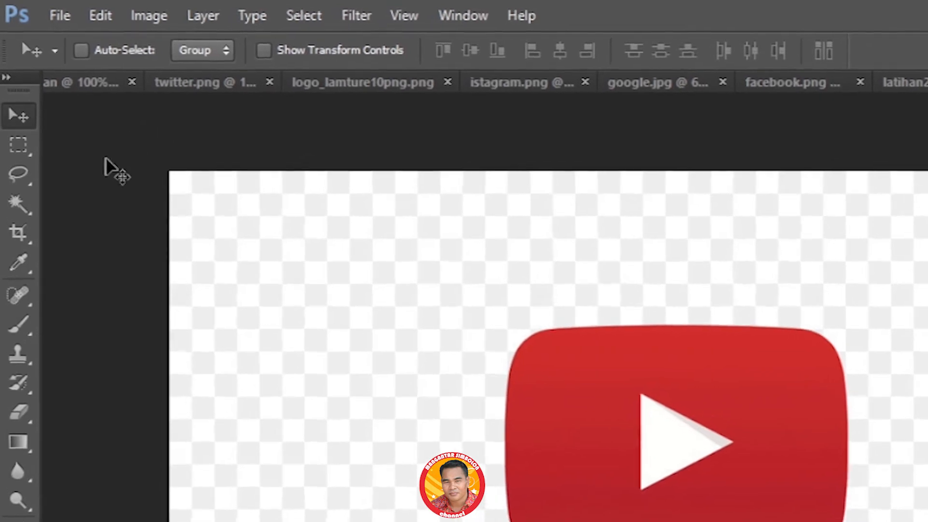
Step: Examine the selection tool variants in the Marquee, Lasso and Magic Wand groups
click(21, 154)
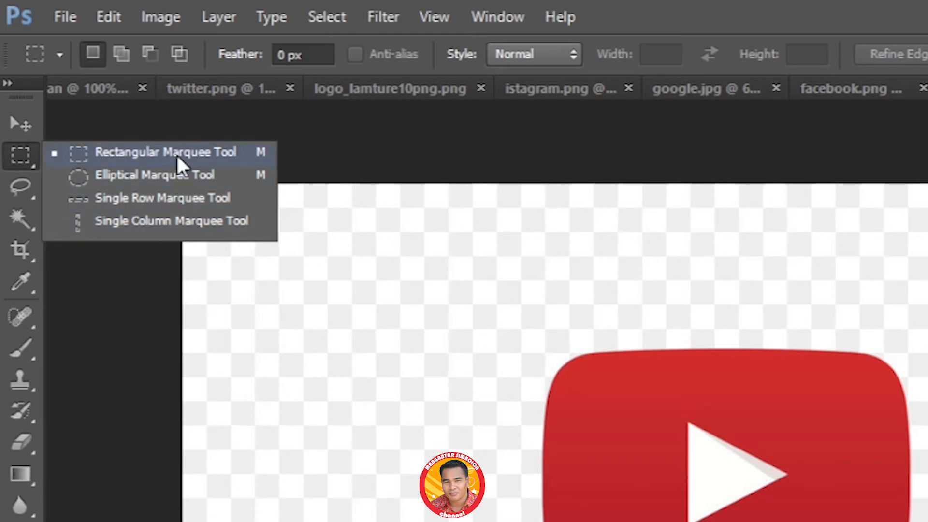
click(20, 153)
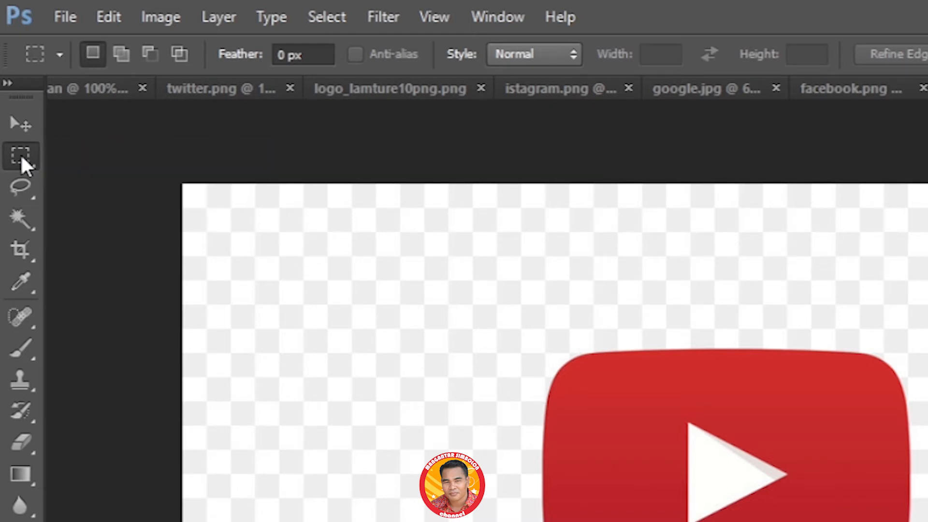
click(19, 186)
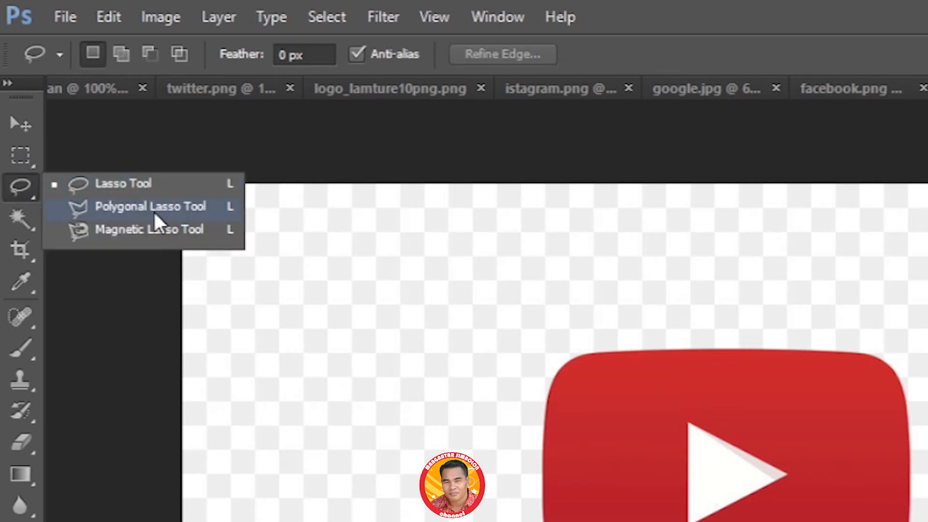
click(20, 186)
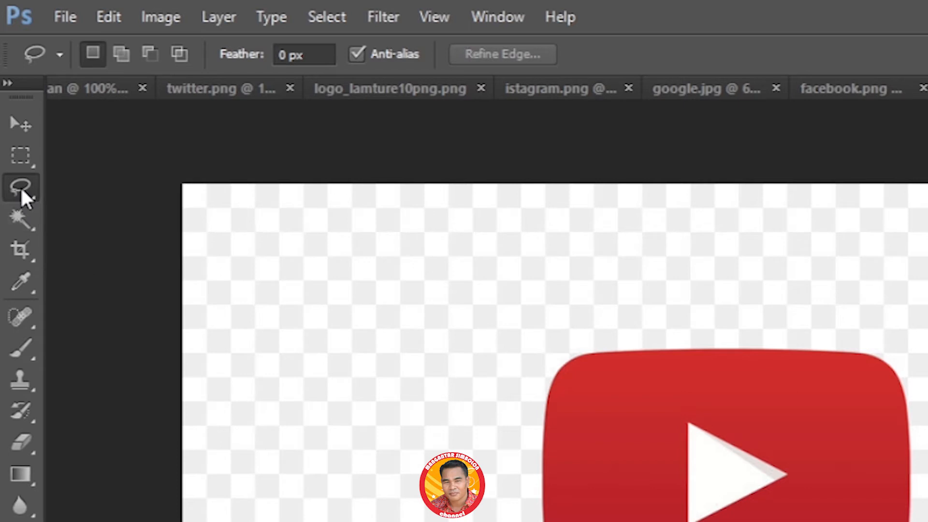
click(24, 215)
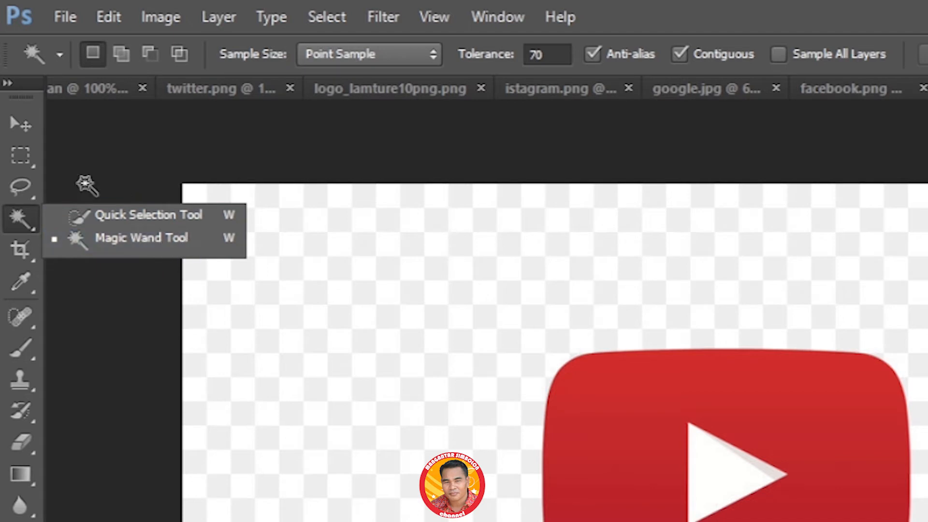
click(30, 162)
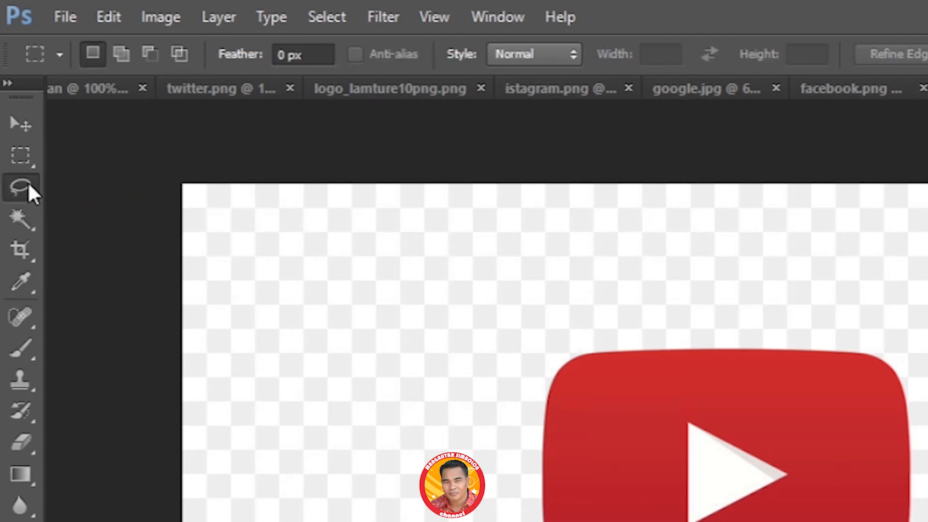
click(27, 184)
click(24, 215)
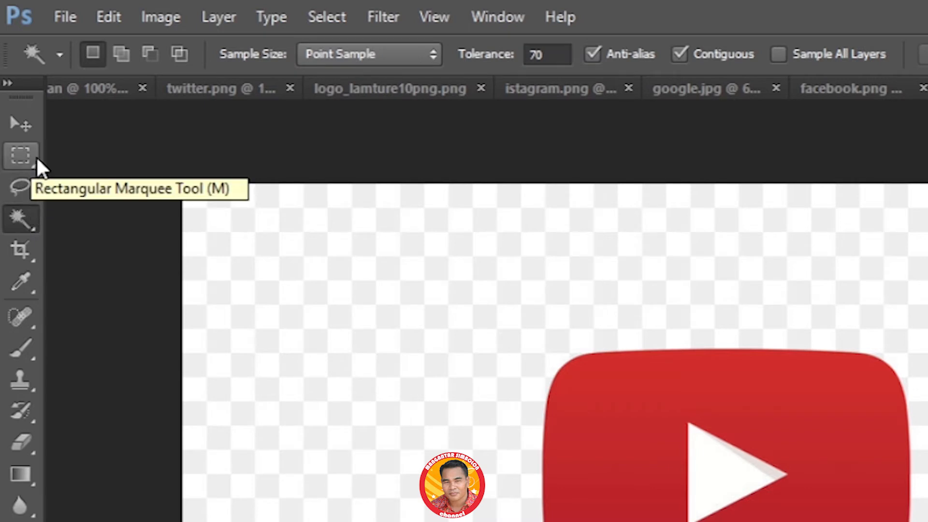
click(15, 159)
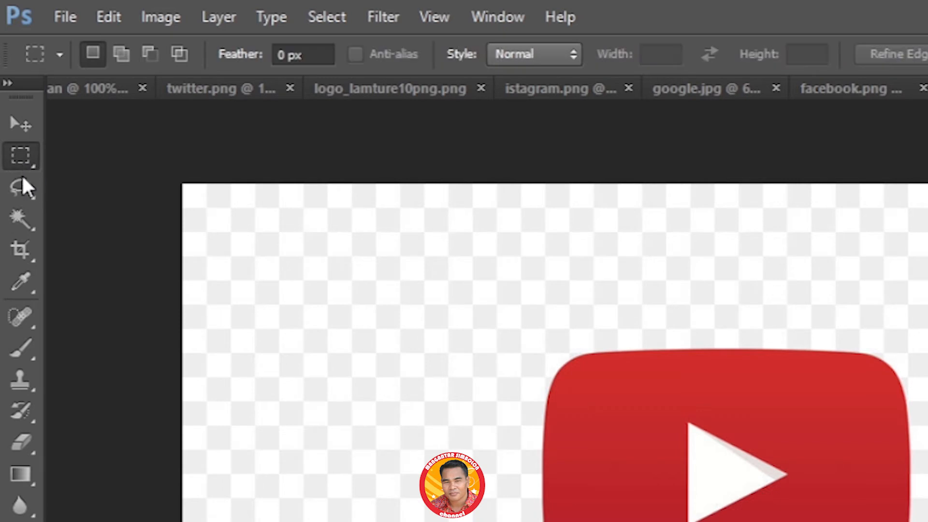
click(23, 189)
click(33, 218)
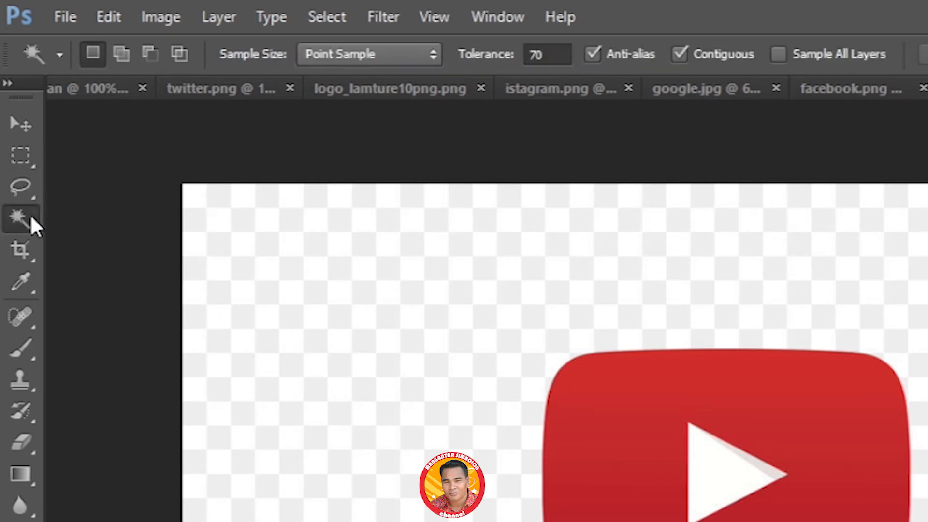
Step: Trace a freehand selection around the red YouTube logo with the Lasso Tool and deselect it
click(30, 186)
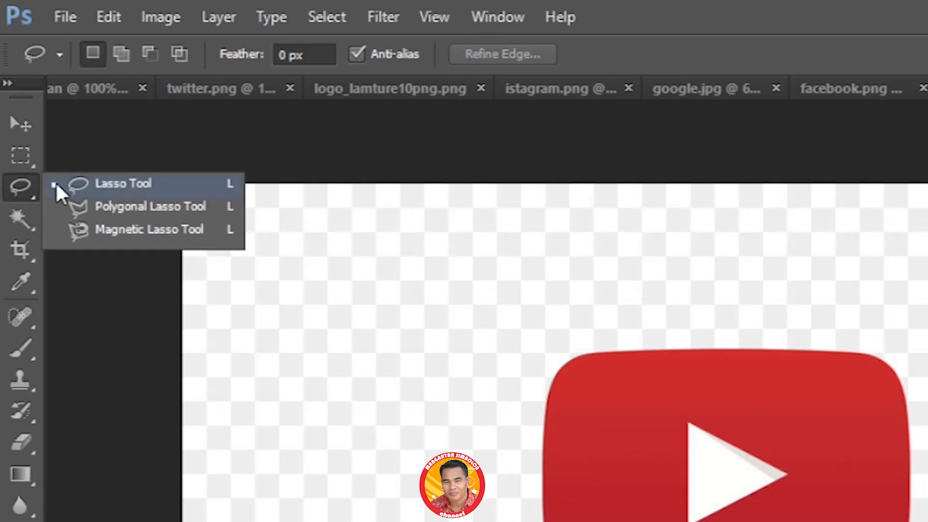
click(140, 184)
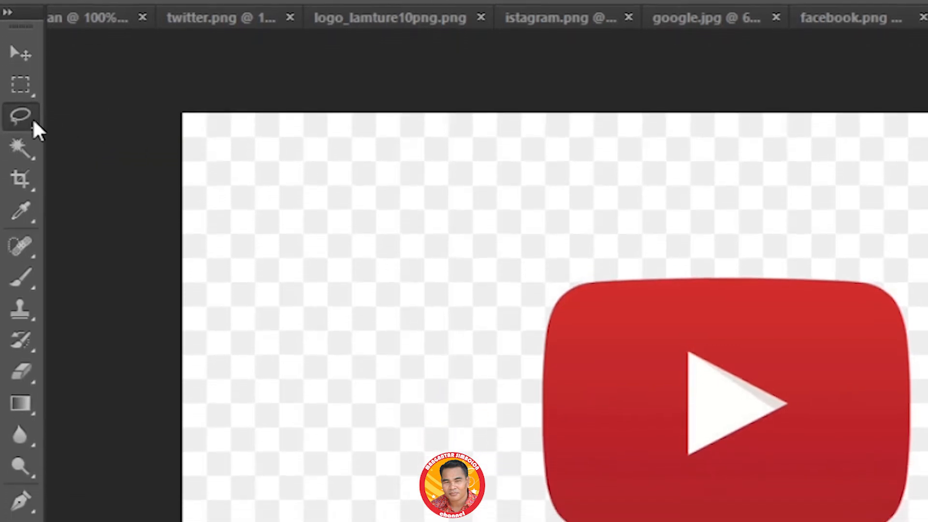
click(31, 190)
click(108, 77)
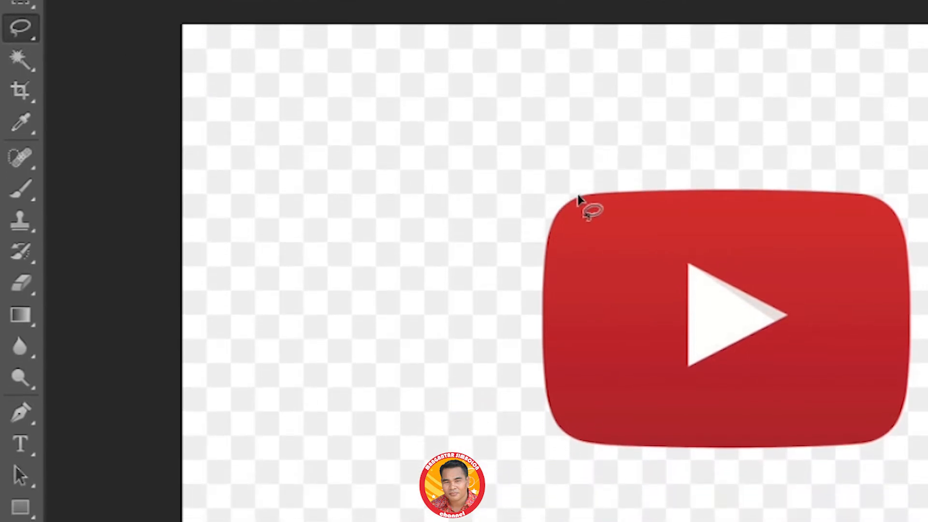
mouse_move(583, 196)
mouse_down()
mouse_move(860, 191)
mouse_move(886, 196)
mouse_move(910, 225)
mouse_up()
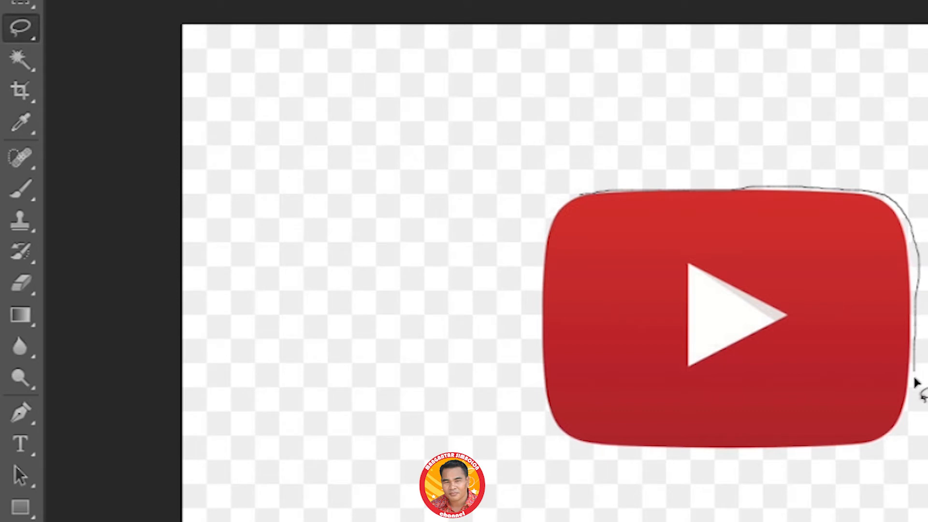
mouse_move(906, 425)
mouse_down()
mouse_move(884, 441)
mouse_move(751, 454)
mouse_move(585, 449)
mouse_move(558, 435)
mouse_move(541, 403)
mouse_move(536, 320)
mouse_move(543, 223)
mouse_move(557, 200)
mouse_move(754, 186)
mouse_up()
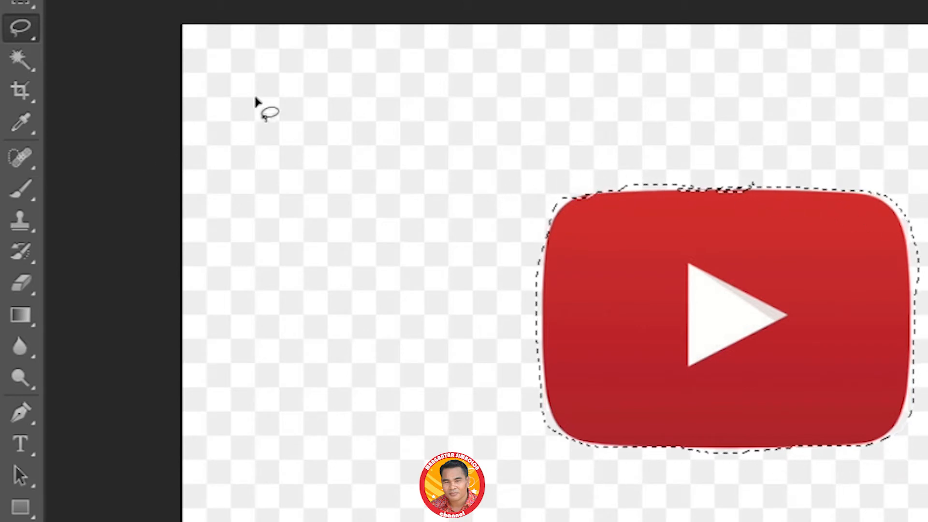
key(ctrl+d)
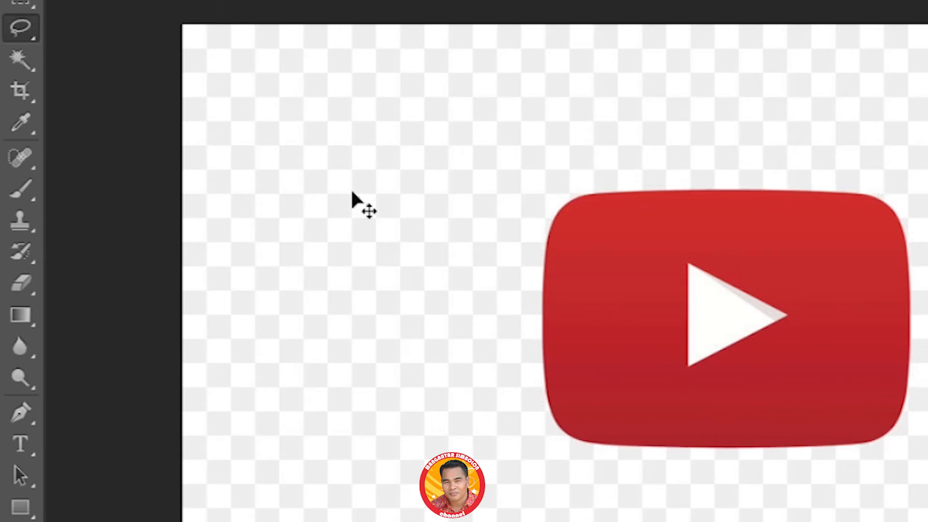
Step: Draw a loose straight-sided selection around the YouTube logo with the Polygonal Lasso Tool and deselect it
click(13, 29)
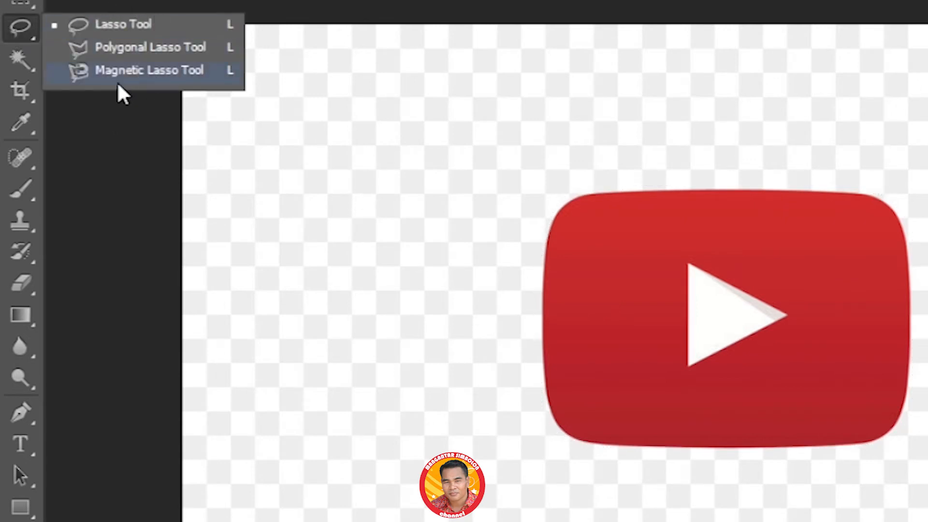
click(123, 48)
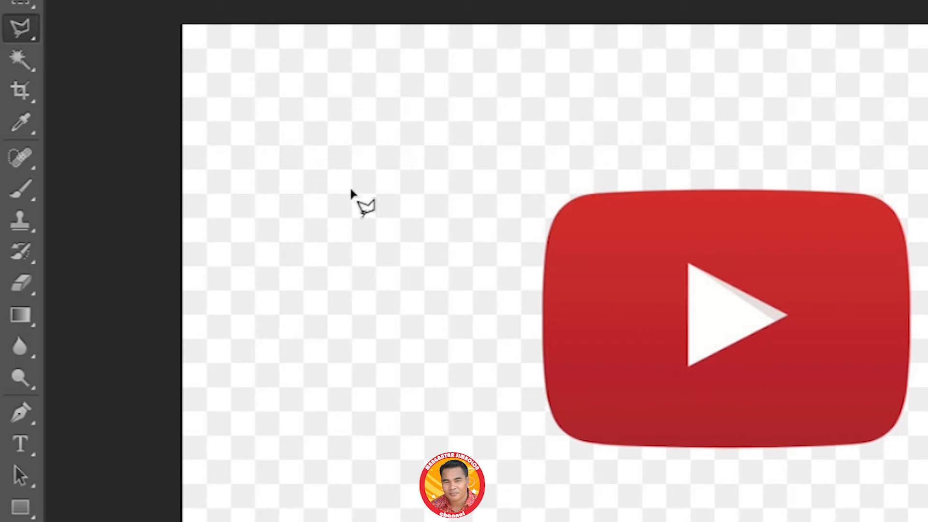
click(364, 132)
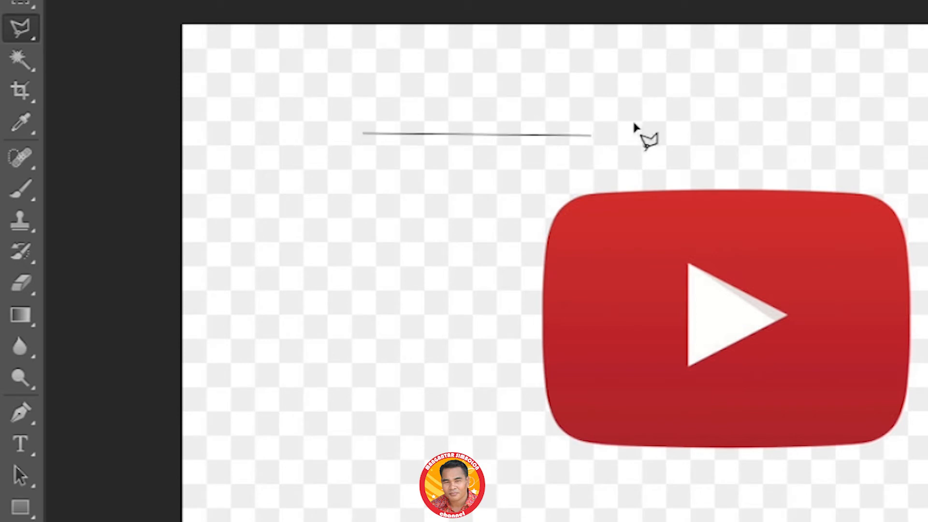
click(748, 94)
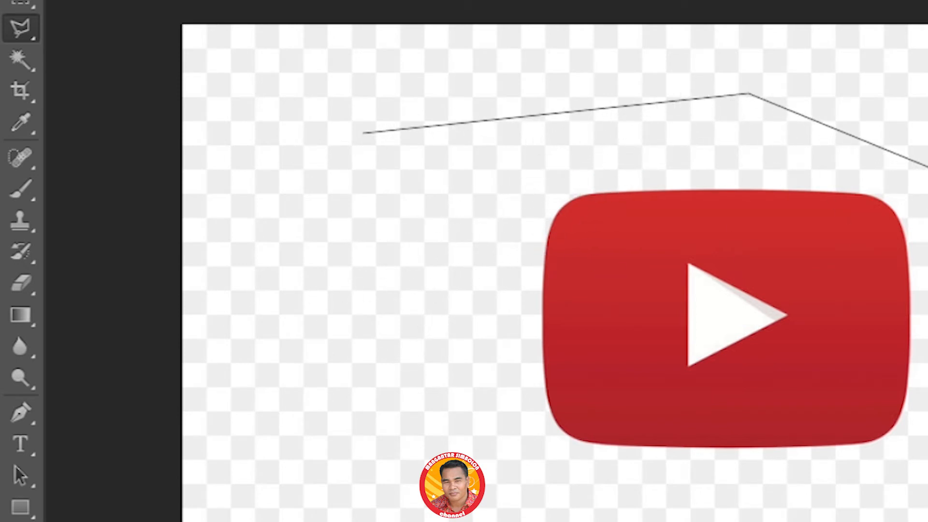
click(482, 509)
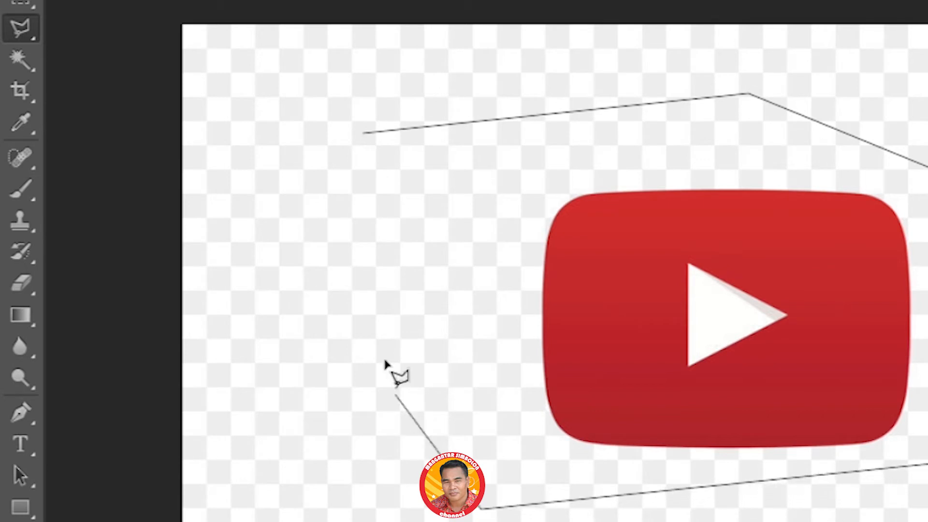
click(356, 264)
click(363, 133)
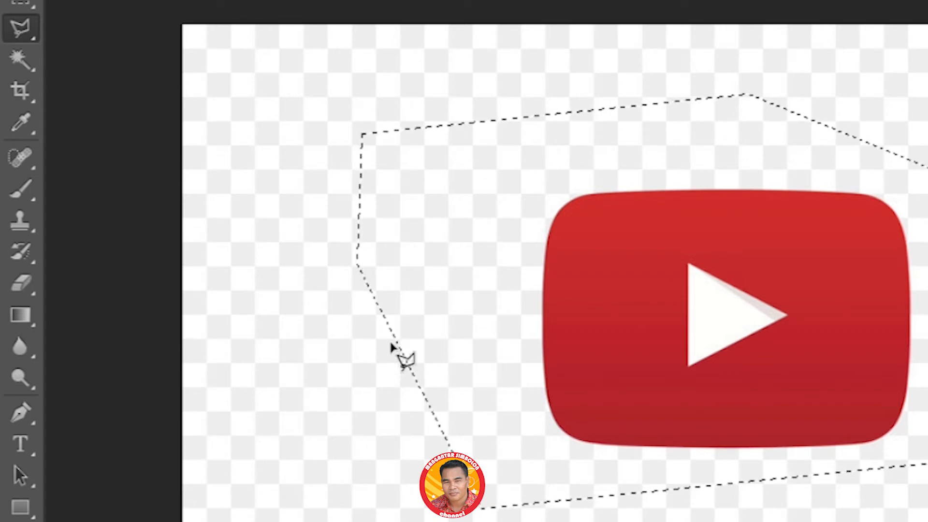
key(ctrl+d)
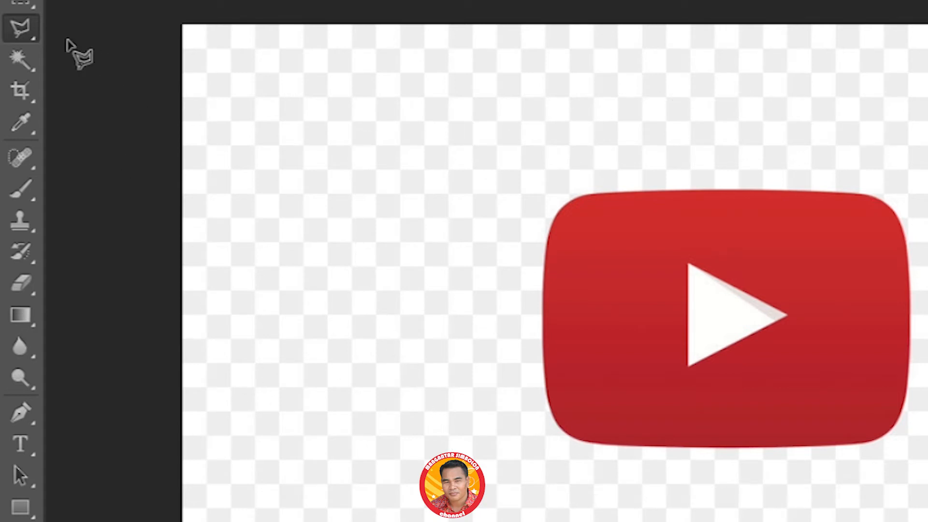
Step: Select the red YouTube logo along its outer edge with the Magnetic Lasso Tool
click(25, 32)
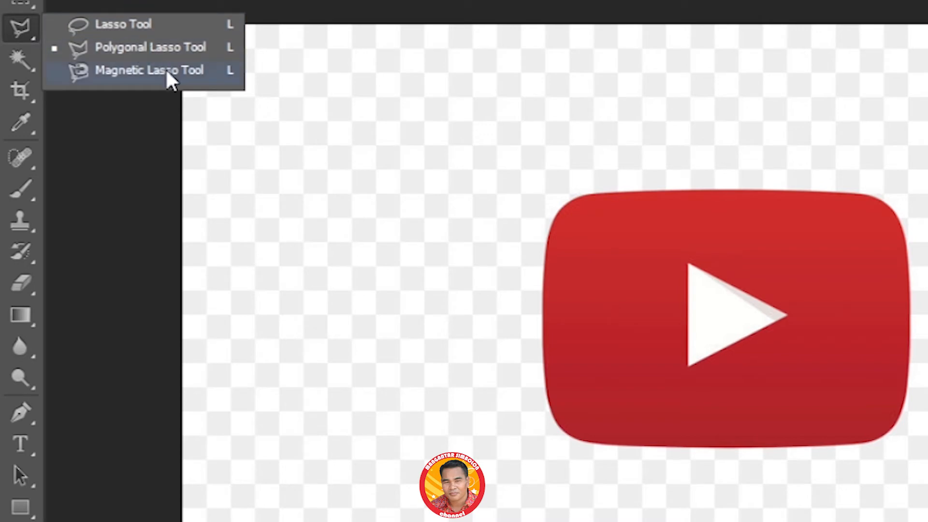
click(165, 68)
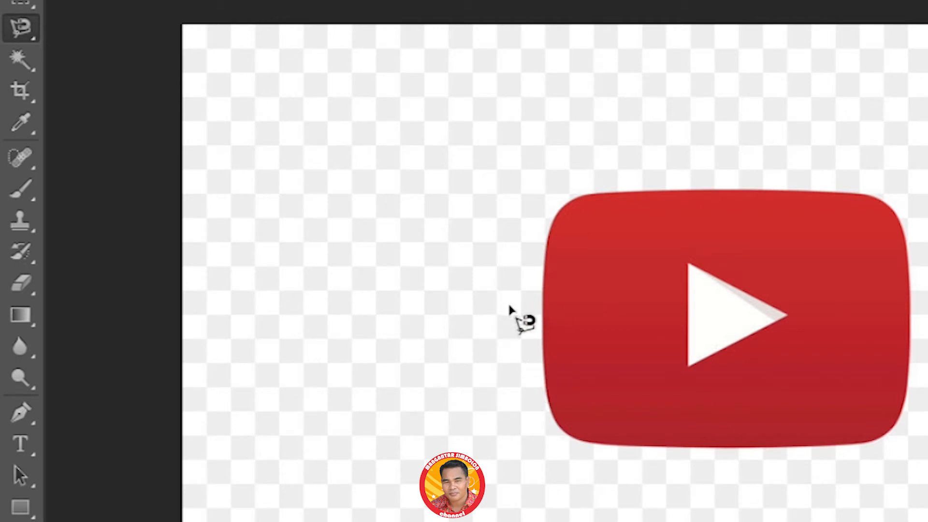
click(543, 355)
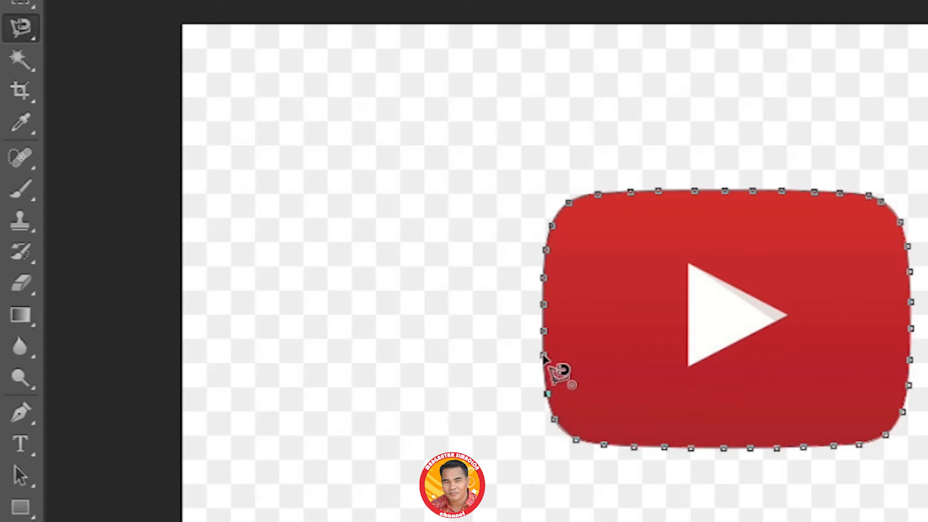
click(543, 355)
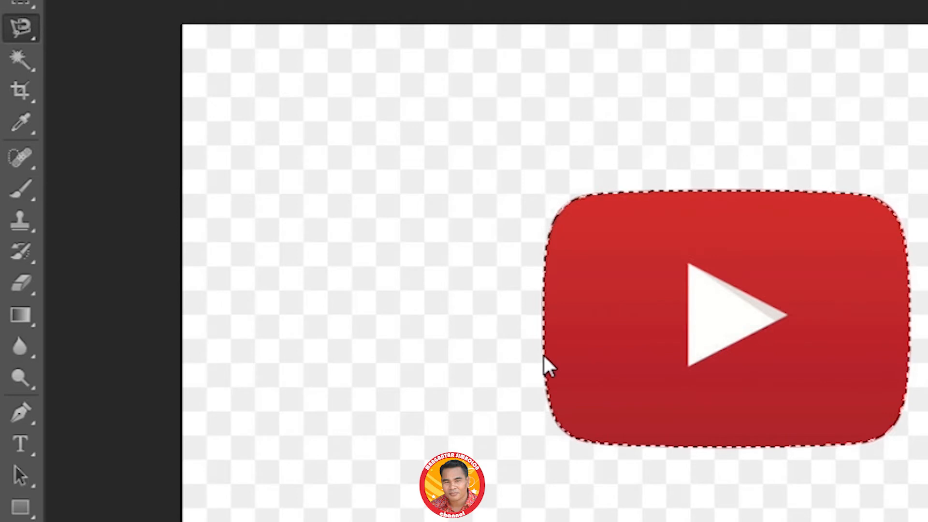
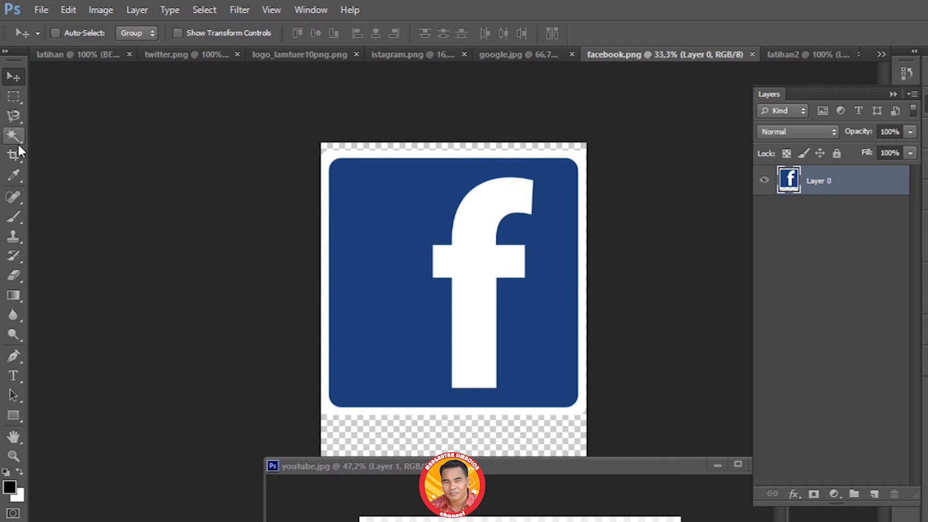
Step: Select the blue Facebook square in facebook.png with the Magnetic Lasso Tool and copy it to a new layer
drag(20, 114, 82, 146)
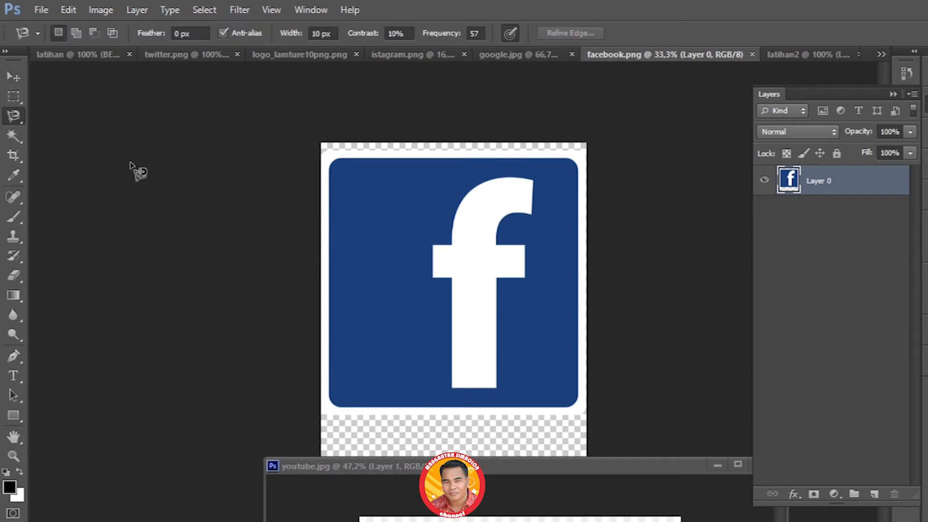
click(334, 163)
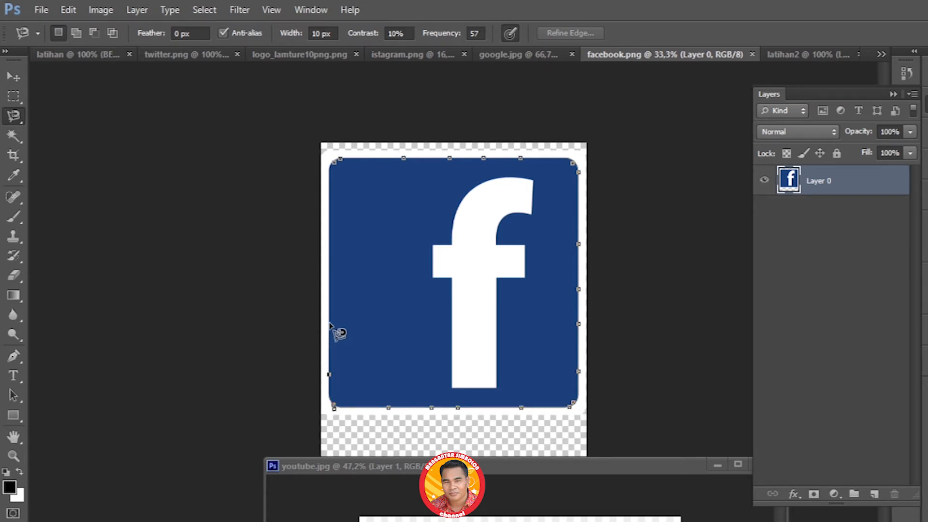
click(337, 165)
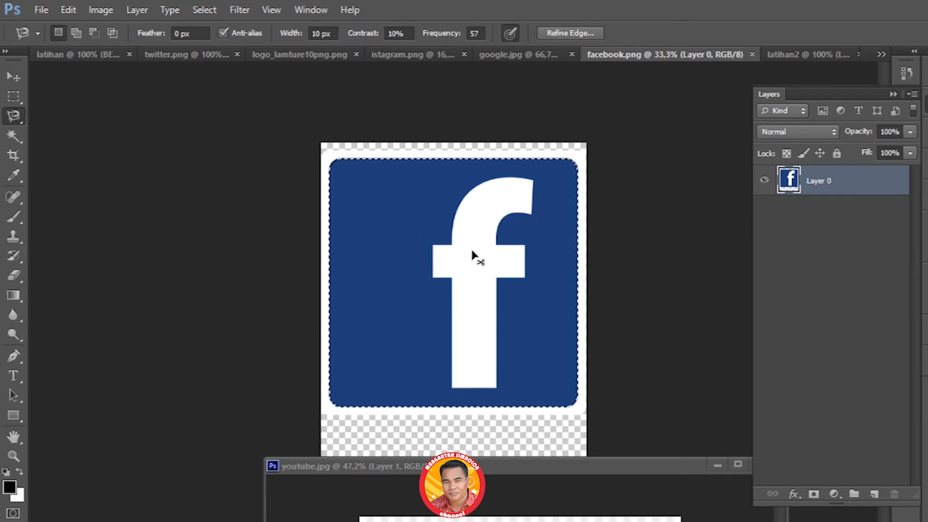
key(ctrl+j)
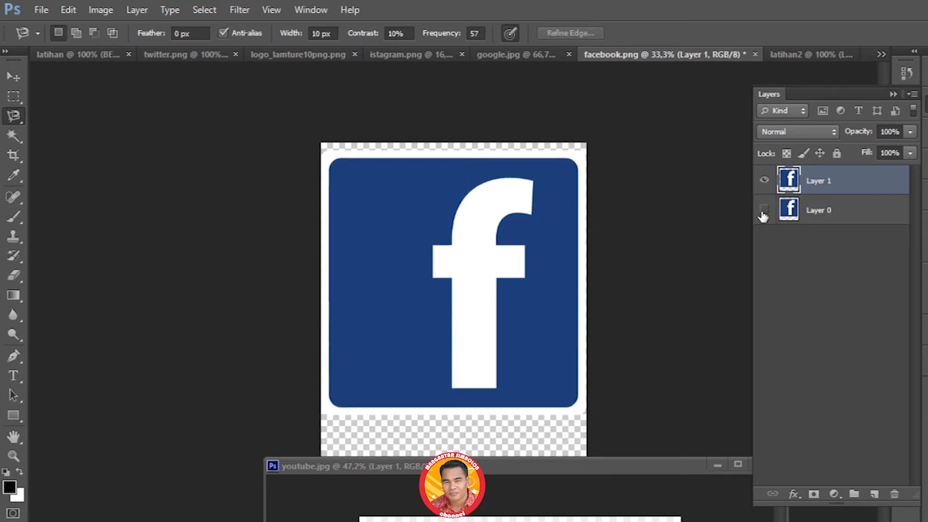
click(764, 210)
click(764, 183)
Step: Float the facebook.png window over the lower-right part of latihan2 and make its Layer 1 active
drag(629, 55, 3, 177)
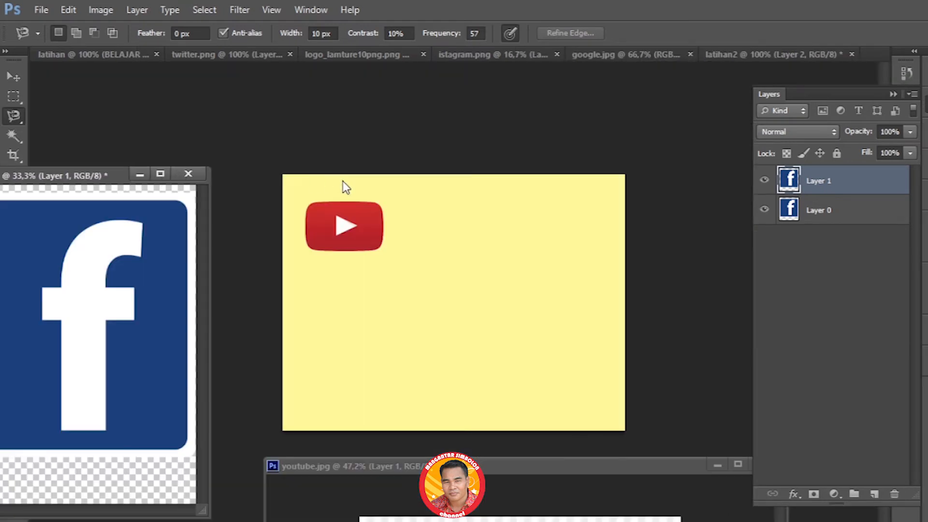
click(759, 57)
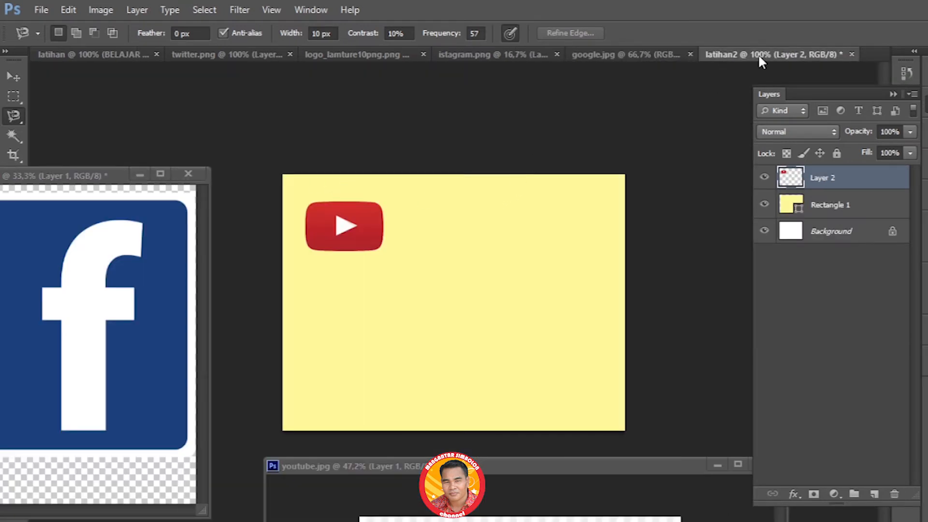
drag(50, 179, 588, 261)
click(812, 219)
click(832, 186)
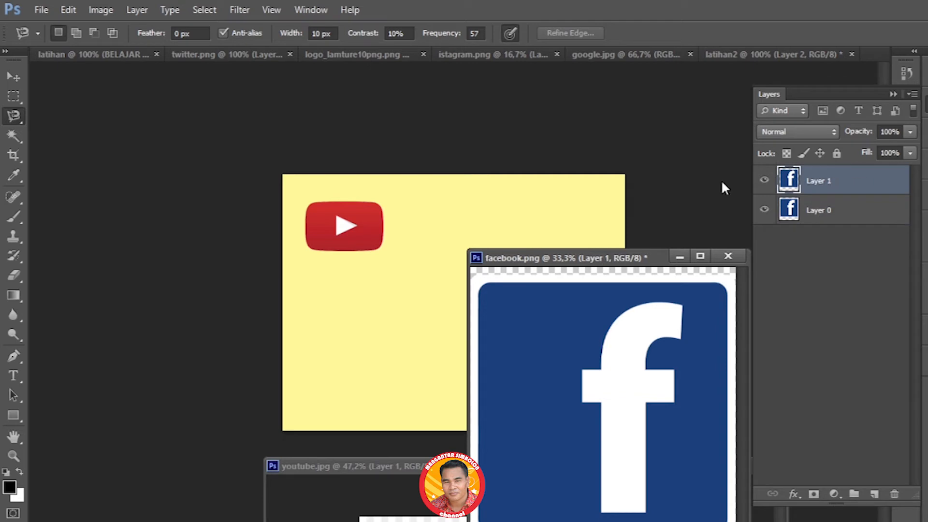
Step: Copy the cut-out Facebook logo from facebook.png into latihan2 with the Move tool
click(14, 77)
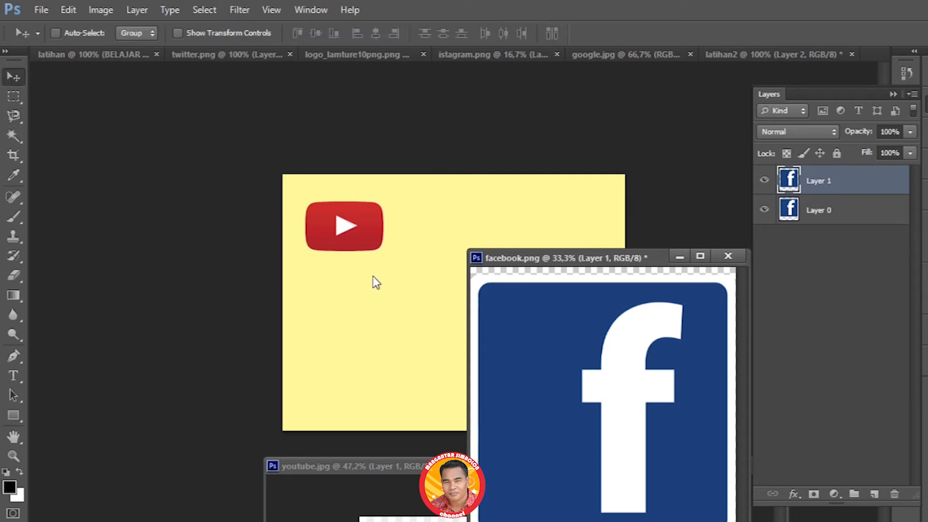
drag(628, 414, 404, 286)
drag(376, 223, 406, 283)
Step: Scale the Facebook logo in latihan2 to about 8% with Free Transform and place it directly below the YouTube logo
click(67, 11)
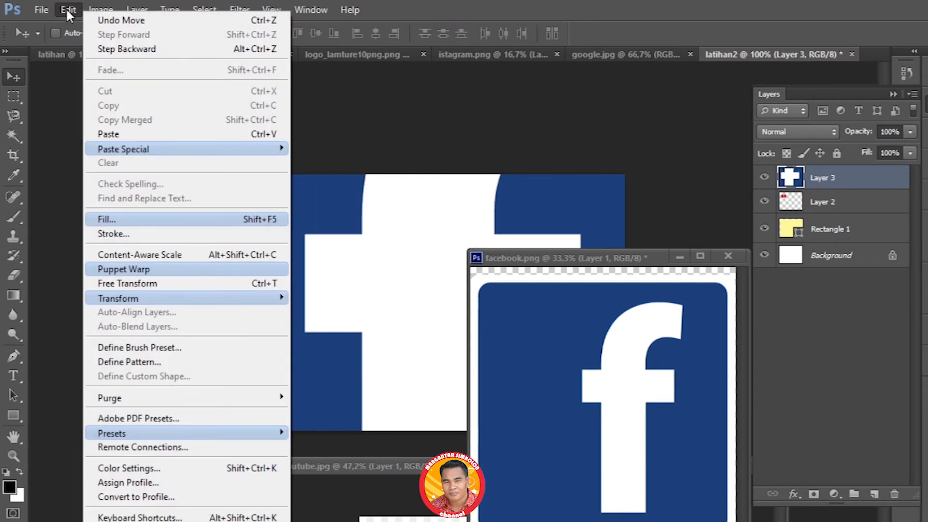
click(152, 284)
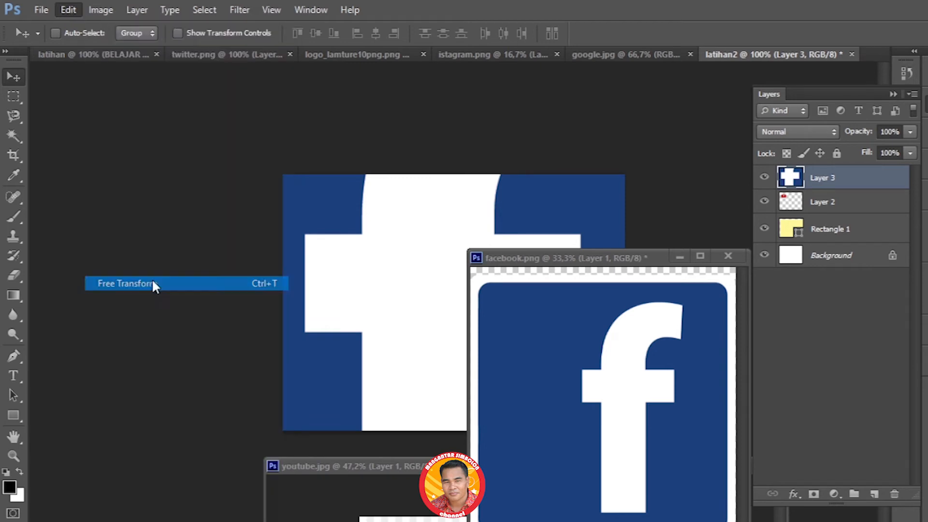
drag(403, 222, 237, 334)
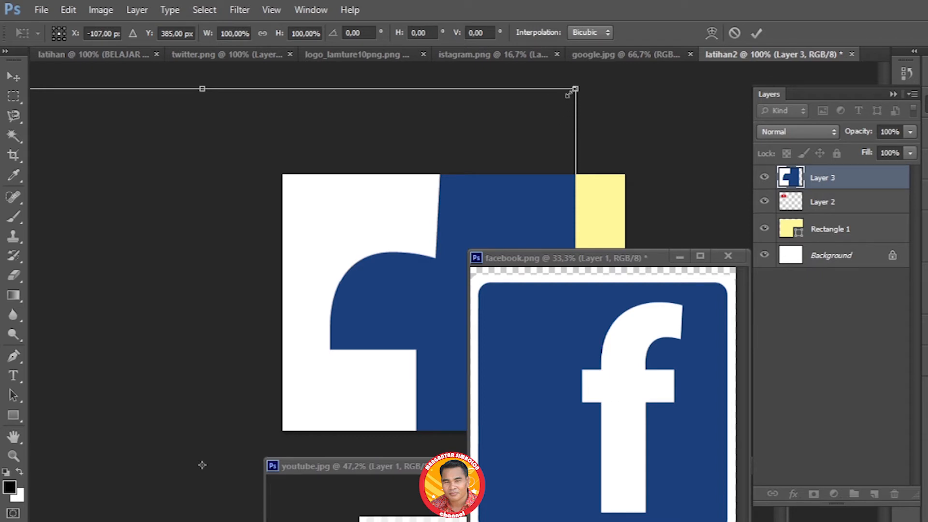
drag(575, 88, 234, 265)
drag(199, 375, 469, 128)
drag(602, 91, 408, 288)
drag(312, 364, 475, 218)
drag(572, 147, 425, 265)
drag(327, 361, 405, 268)
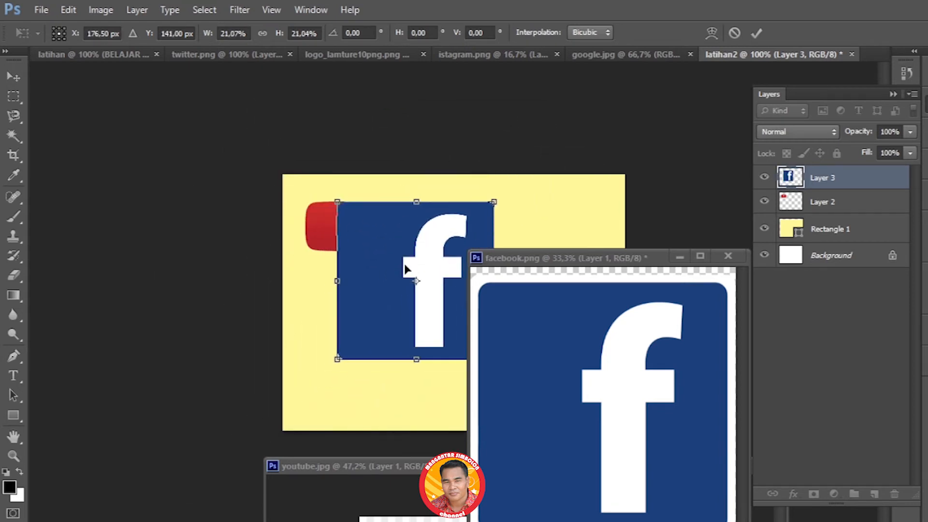
drag(489, 205, 376, 290)
drag(357, 346, 333, 313)
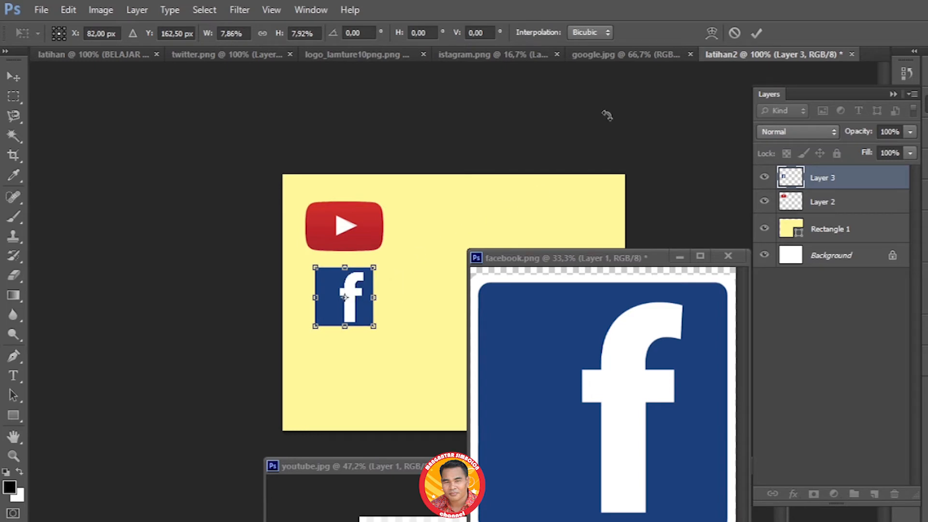
click(758, 34)
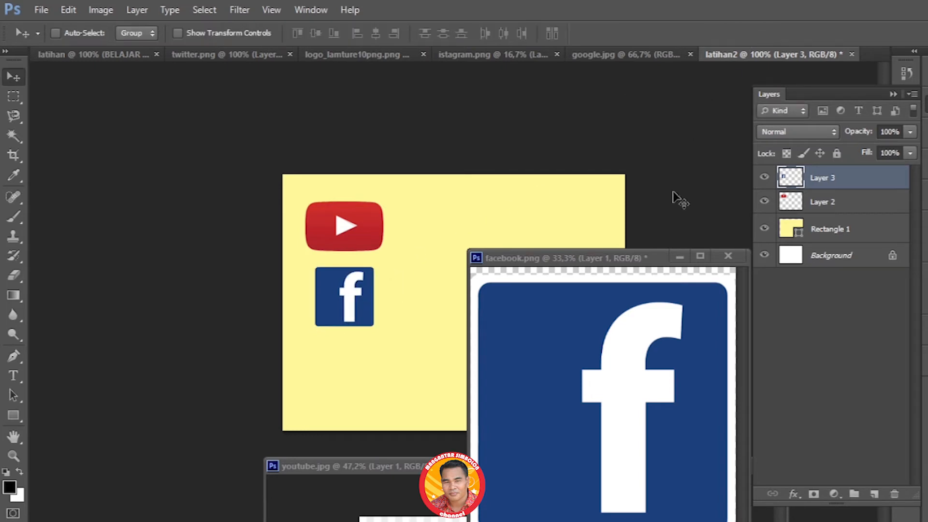
Step: Close the floating facebook.png and youtube.jpg documents without saving their changes
drag(638, 265, 192, 389)
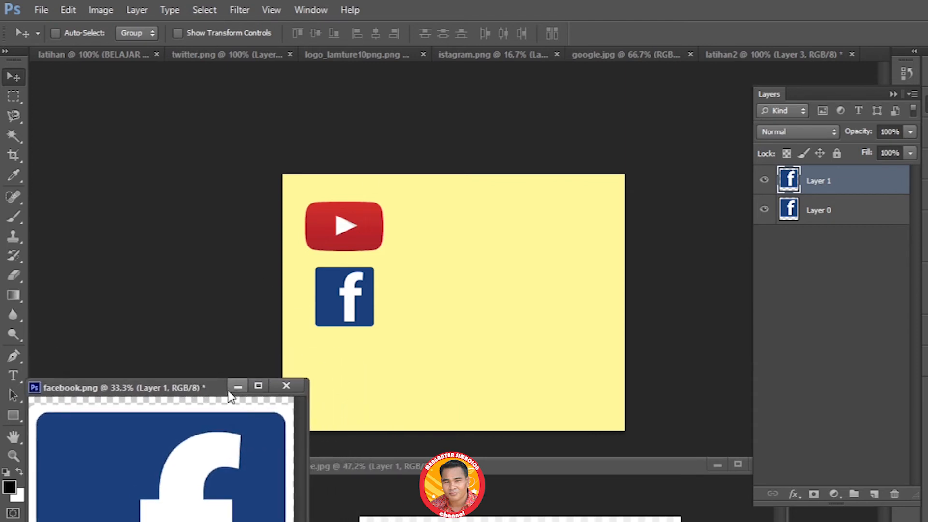
drag(184, 388, 238, 234)
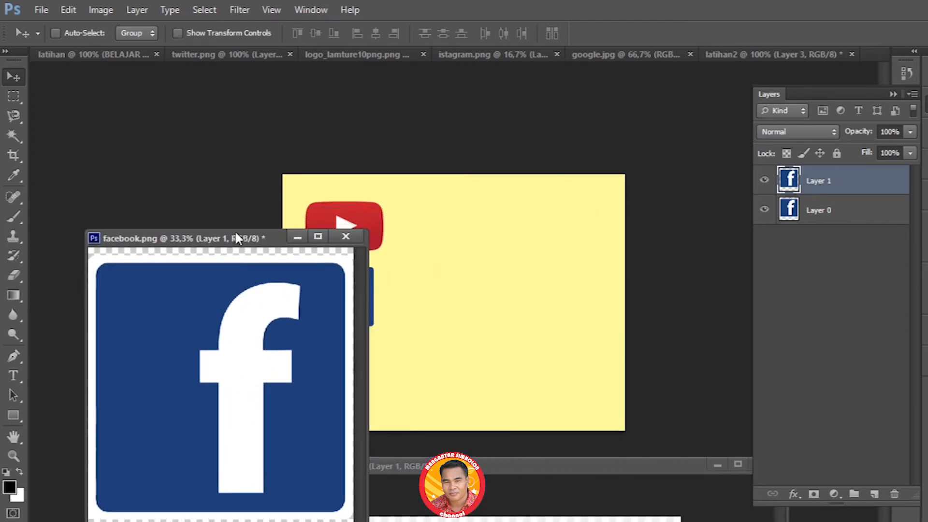
click(345, 236)
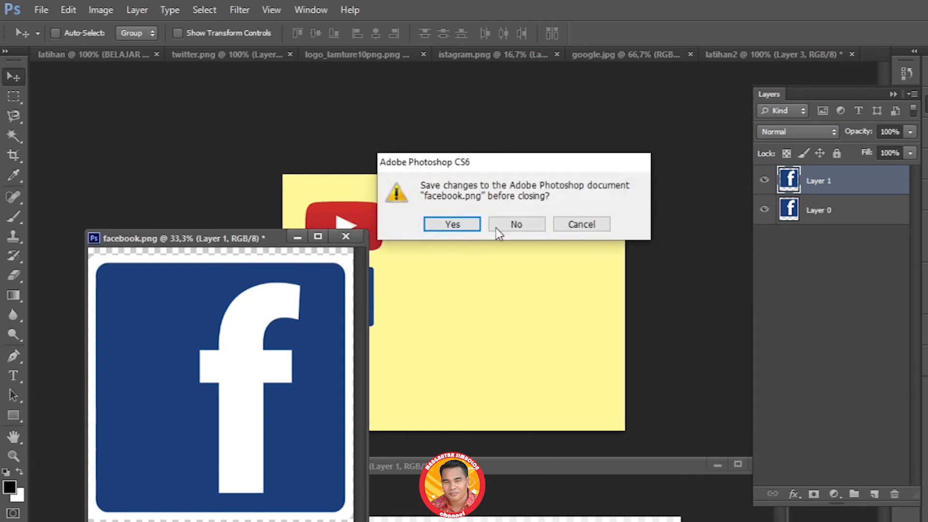
click(532, 223)
drag(388, 467, 251, 241)
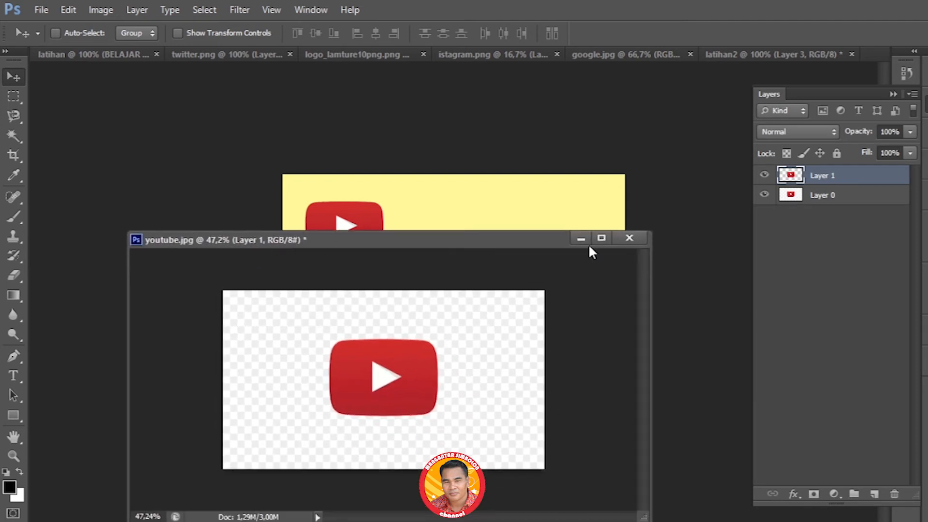
click(636, 236)
click(536, 228)
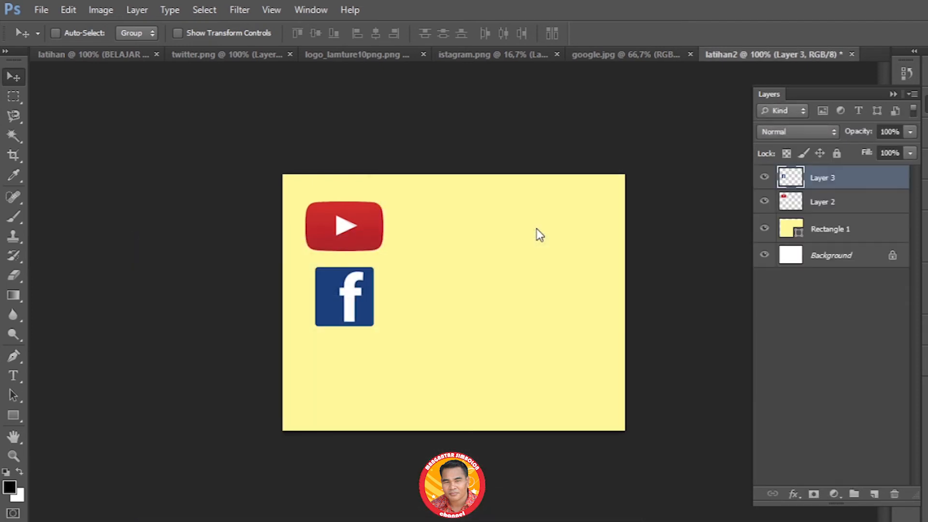
Step: Float the istagram.png window over the lower-right part of latihan2 and copy its Instagram logo into latihan2 with the Move tool
click(459, 58)
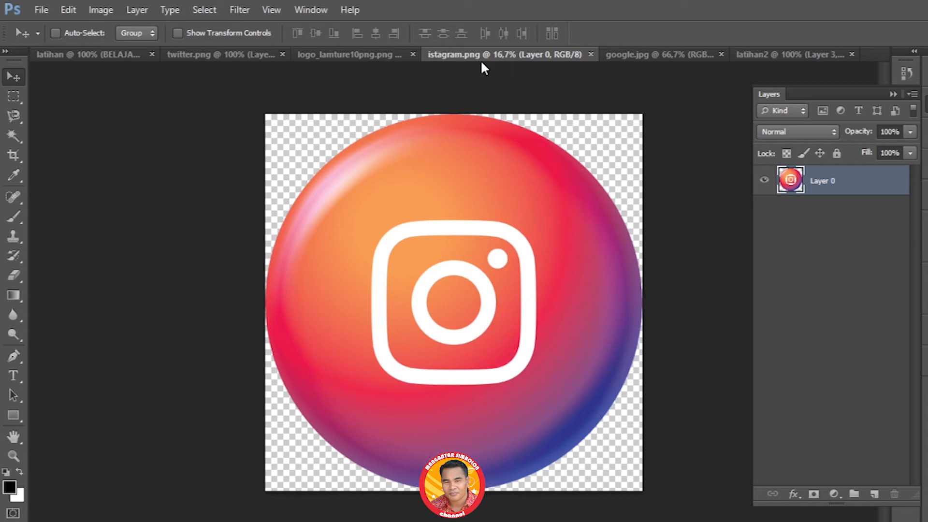
drag(457, 53, 64, 221)
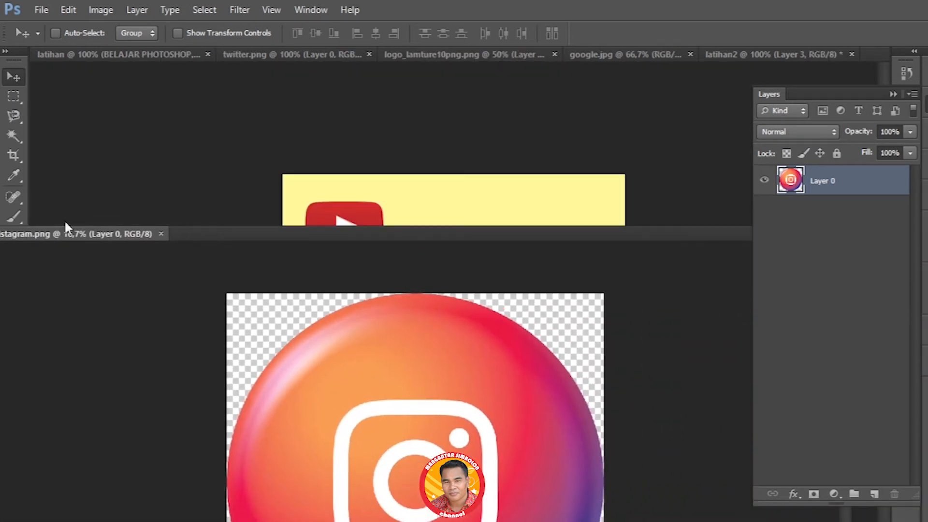
drag(231, 239, 696, 221)
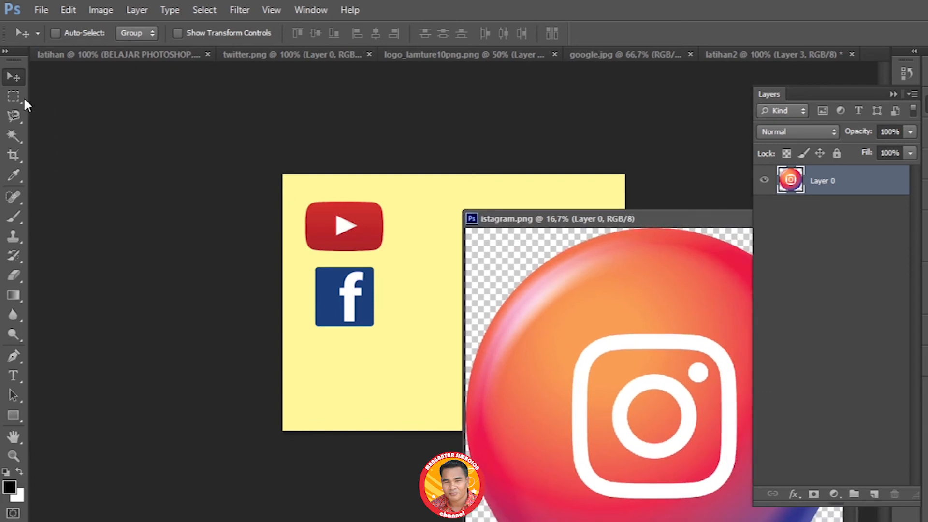
drag(684, 321, 413, 208)
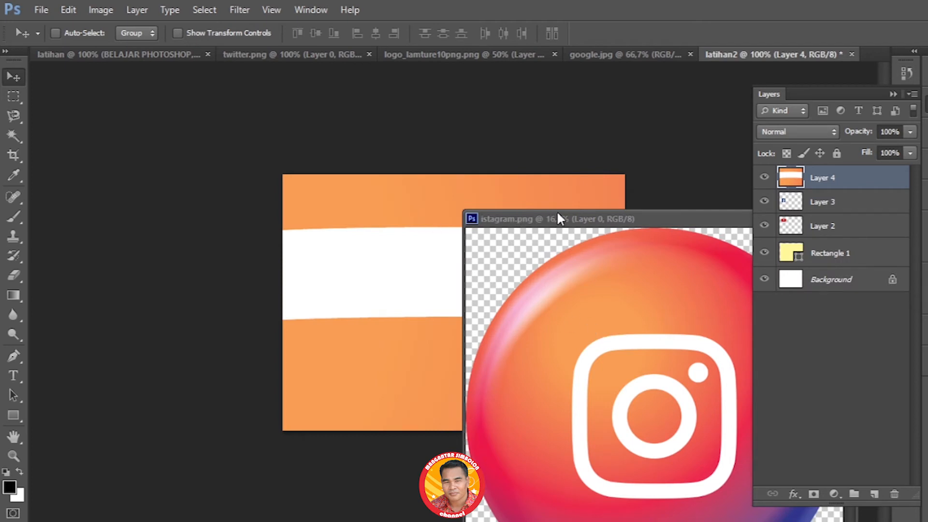
Step: Move the istagram.png window clear of the latihan2 artwork, activate latihan2, and hide and reshow the copied Instagram layer
drag(556, 219, 645, 360)
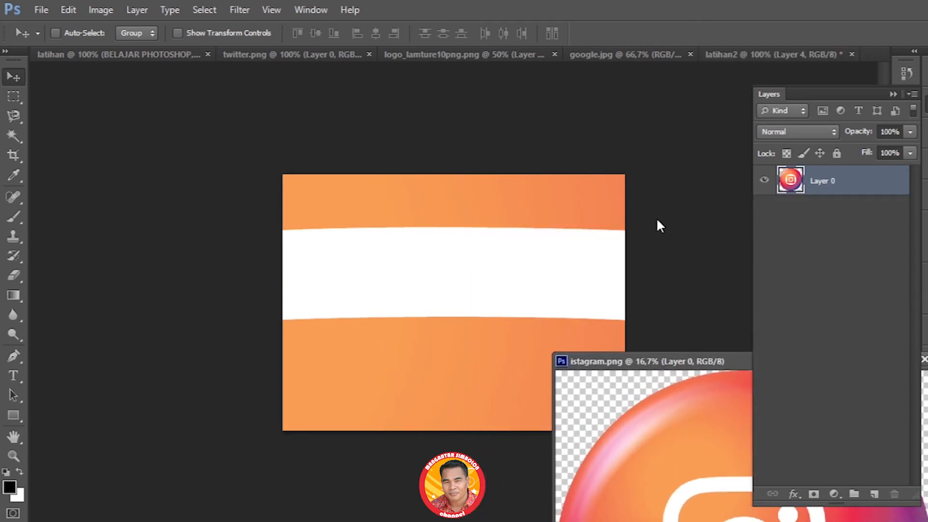
click(728, 54)
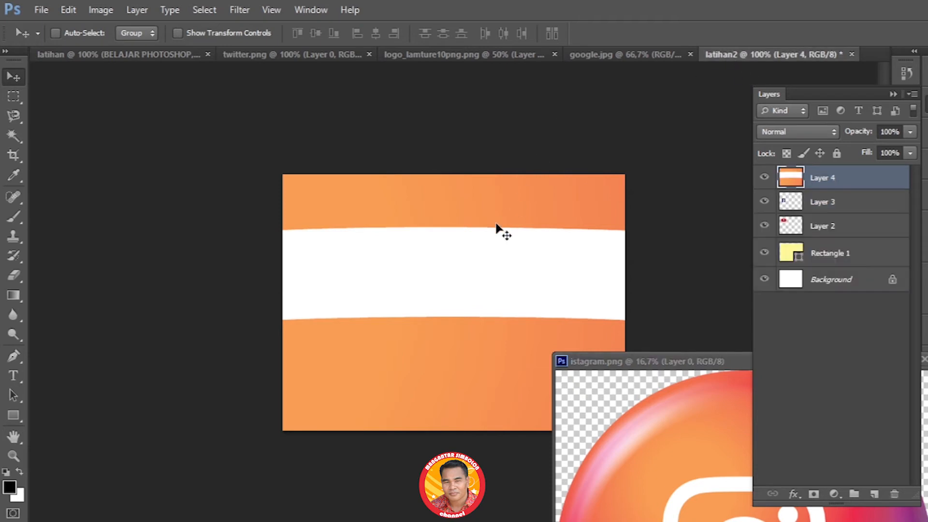
click(765, 178)
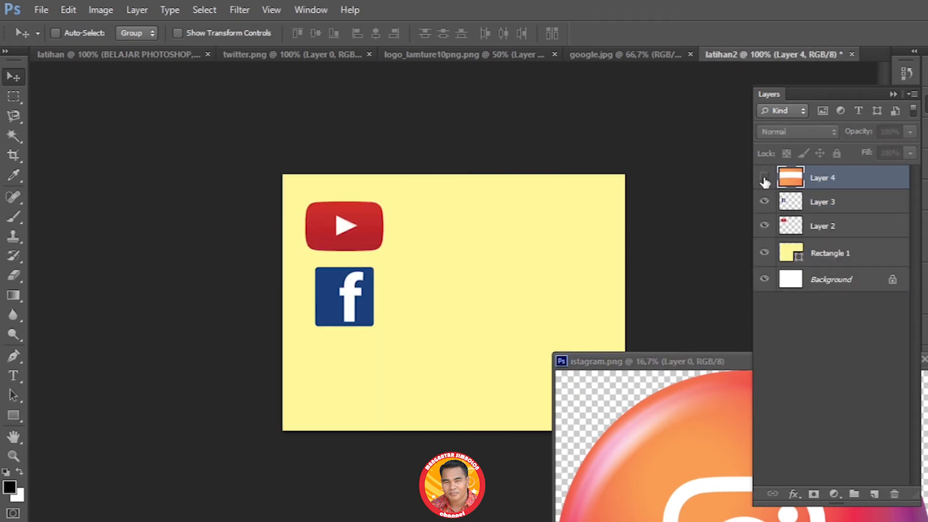
click(764, 179)
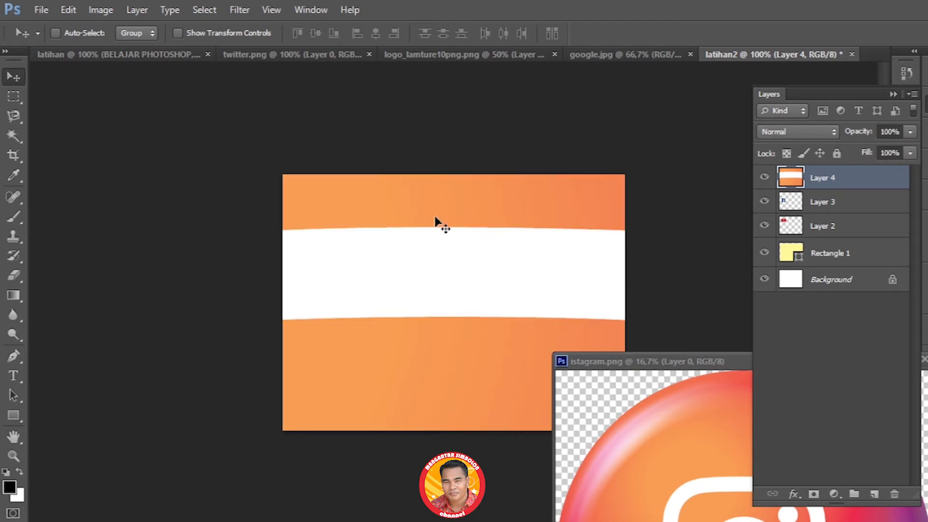
Step: Shift the oversized Instagram layer downwards, then with Free Transform set its position to X 10 px and Y 10 px
drag(423, 218, 440, 255)
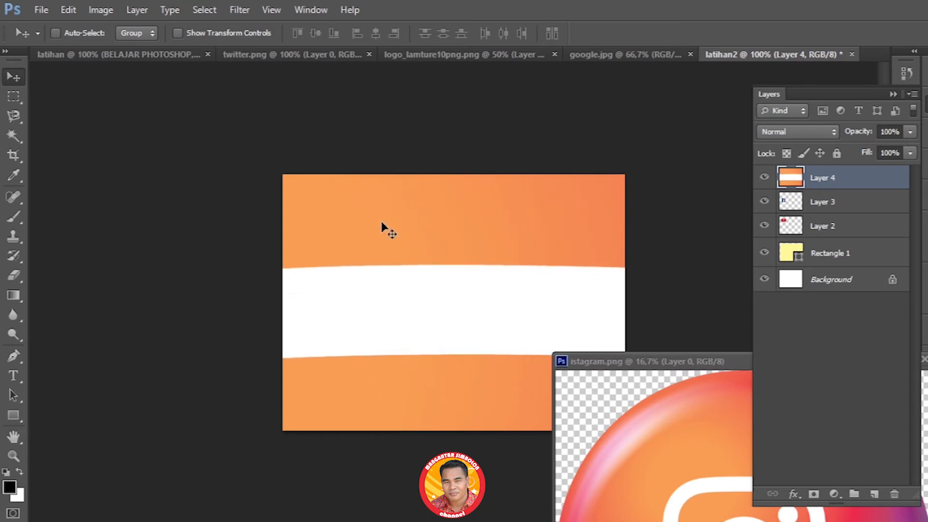
drag(382, 205, 459, 237)
click(68, 10)
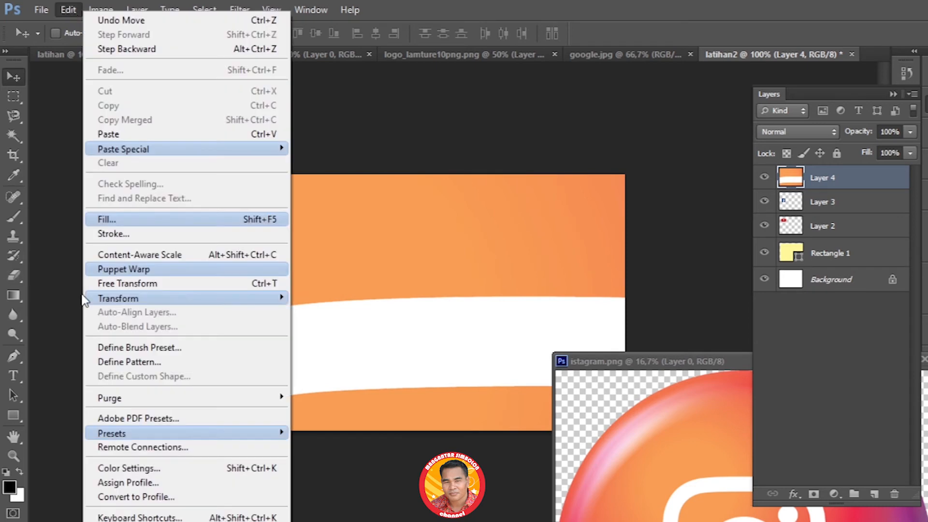
click(150, 283)
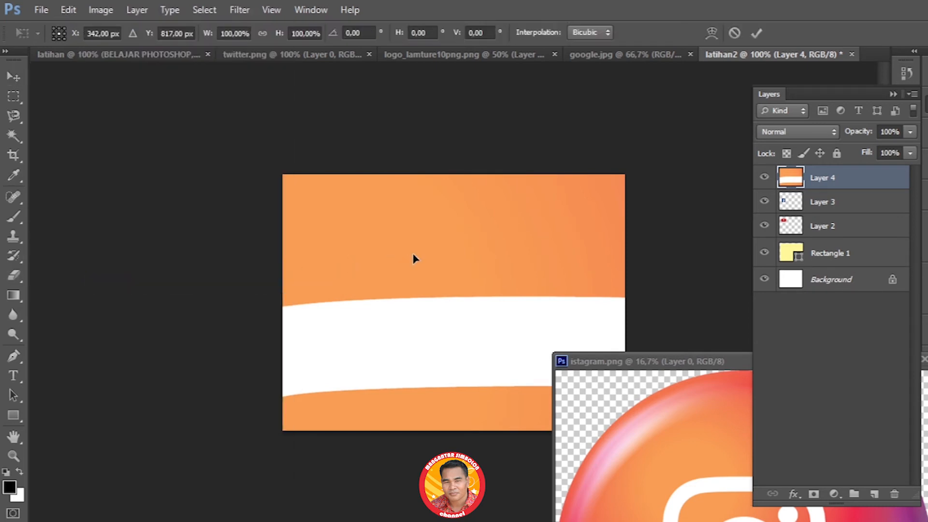
mouse_move(408, 230)
mouse_down()
mouse_move(416, 346)
mouse_move(418, 240)
mouse_up()
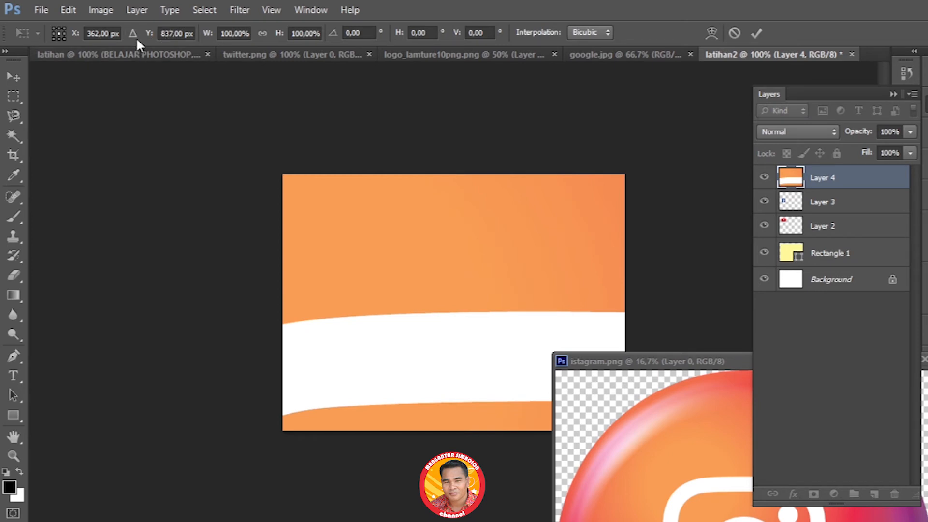
click(94, 31)
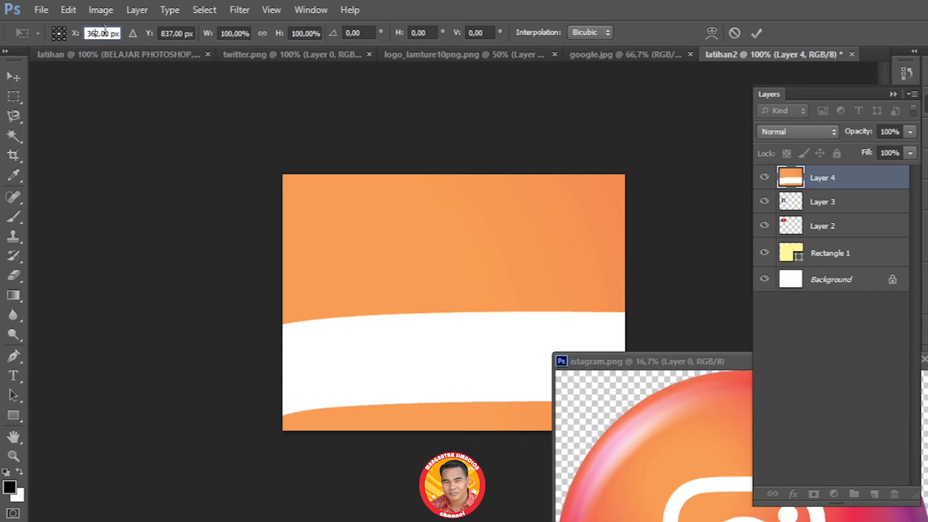
drag(112, 33, 38, 36)
text(10)
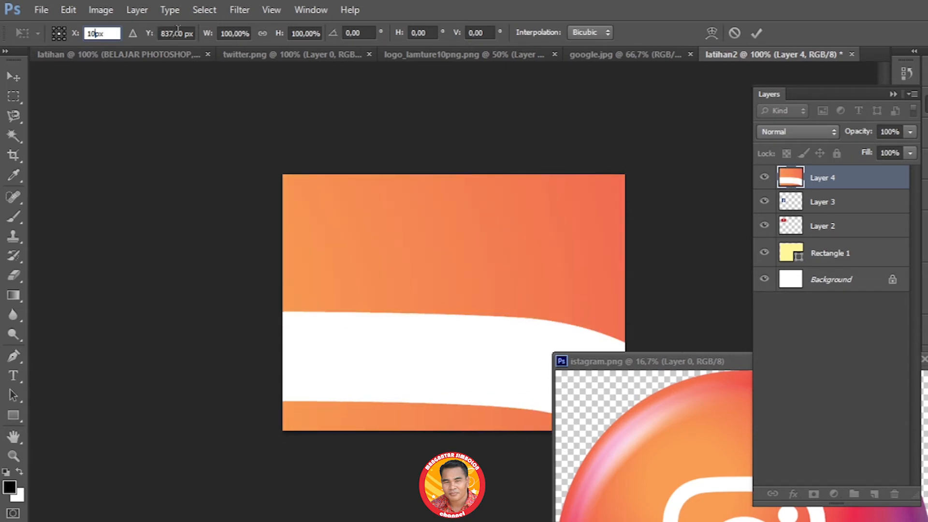
click(181, 33)
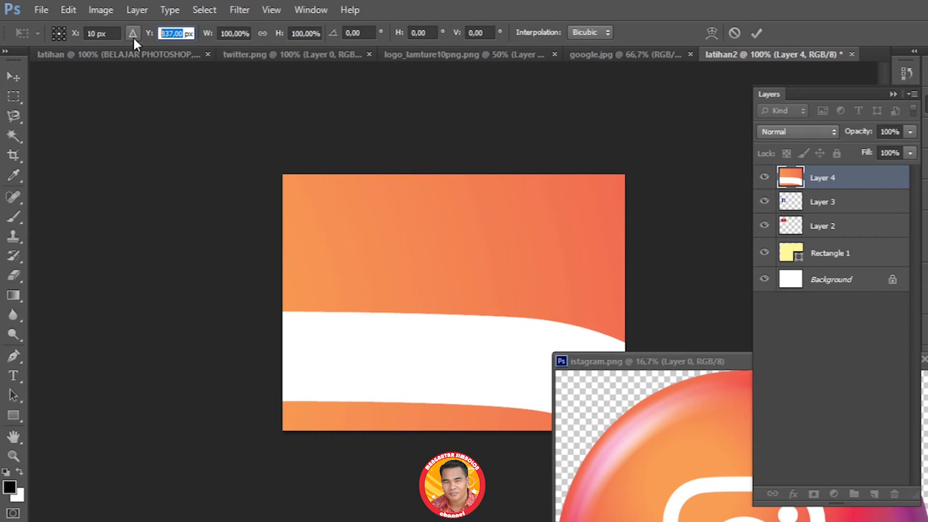
text(10)
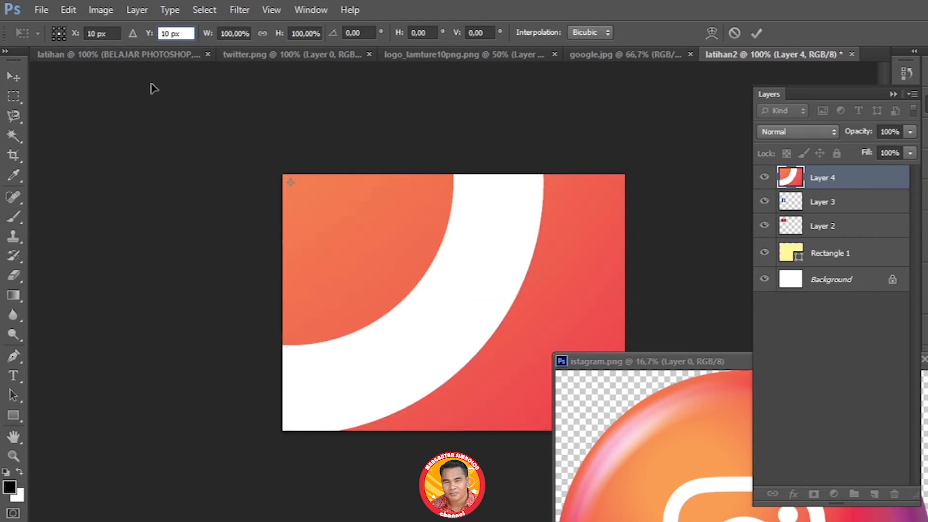
Step: Set the Instagram layer's transform position to X 5 px and Y 5 px
click(95, 33)
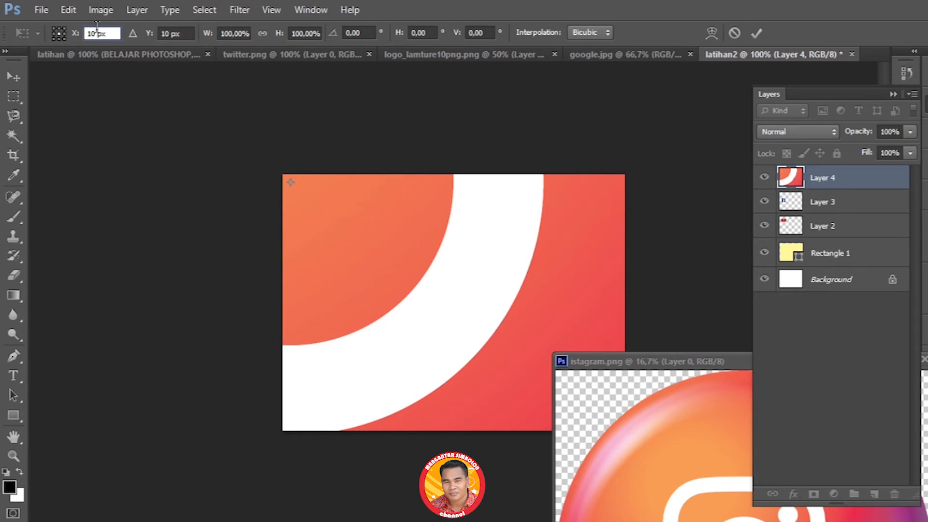
double_click(96, 33)
text(5)
click(166, 33)
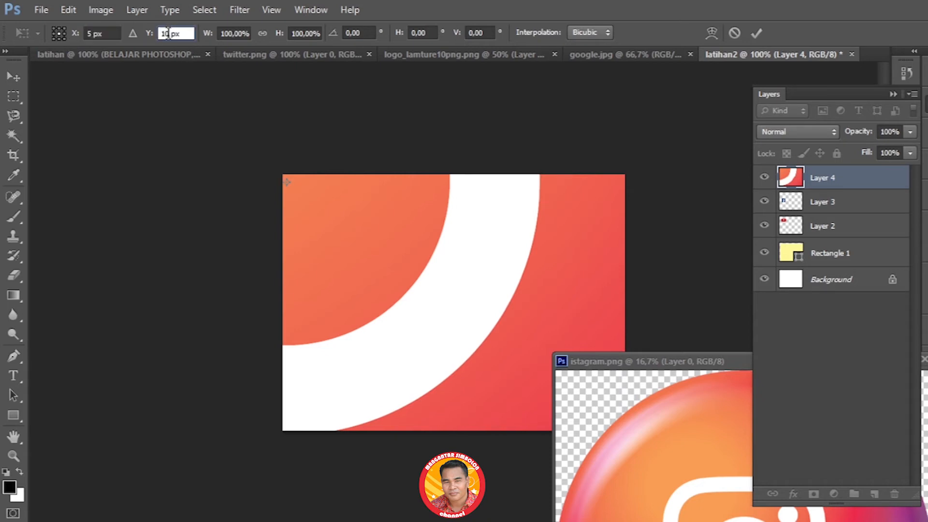
text(5)
Step: Bring the Instagram logo's upper-left transform corner into view and scale the logo proportionally in stages to about 55%
drag(384, 238, 544, 390)
drag(404, 242, 490, 467)
drag(167, 170, 474, 218)
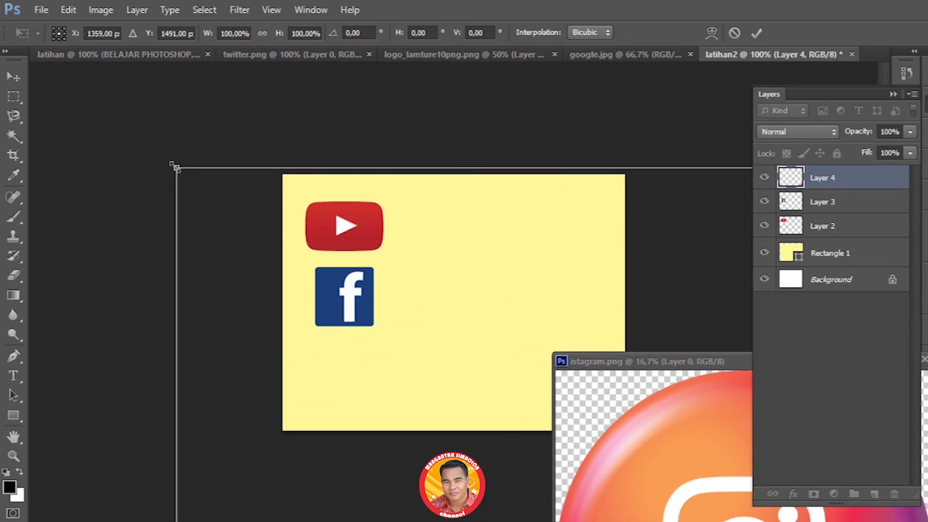
drag(175, 167, 373, 362)
drag(430, 407, 244, 182)
drag(165, 111, 400, 347)
drag(466, 404, 195, 160)
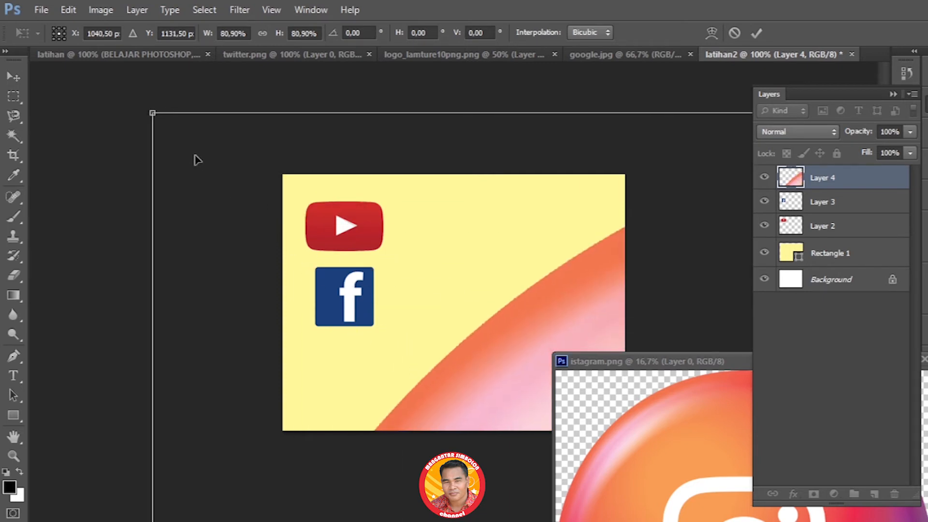
drag(161, 114, 392, 395)
drag(473, 435, 163, 140)
drag(129, 110, 464, 437)
drag(497, 489, 174, 156)
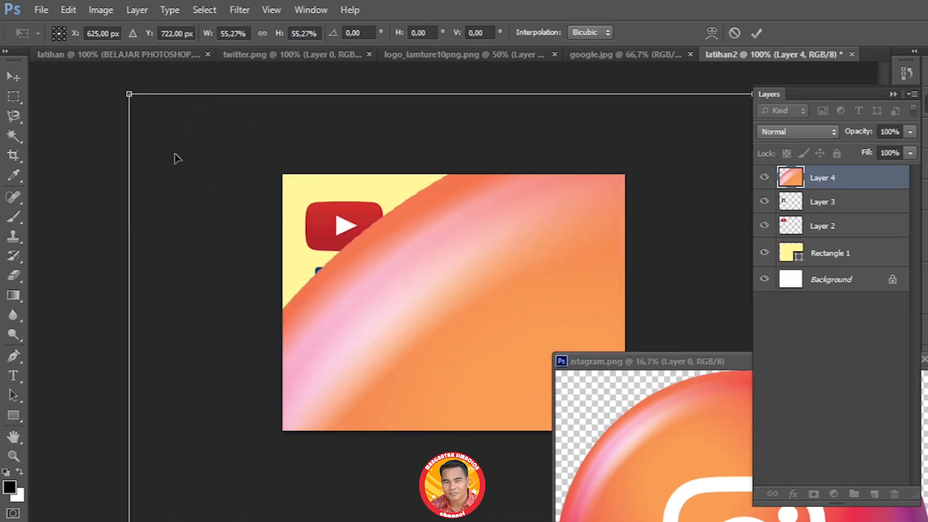
Step: Continue scaling the Instagram logo proportionally to about 3.7% and move it near the Facebook logo's lower edge
drag(129, 93, 418, 382)
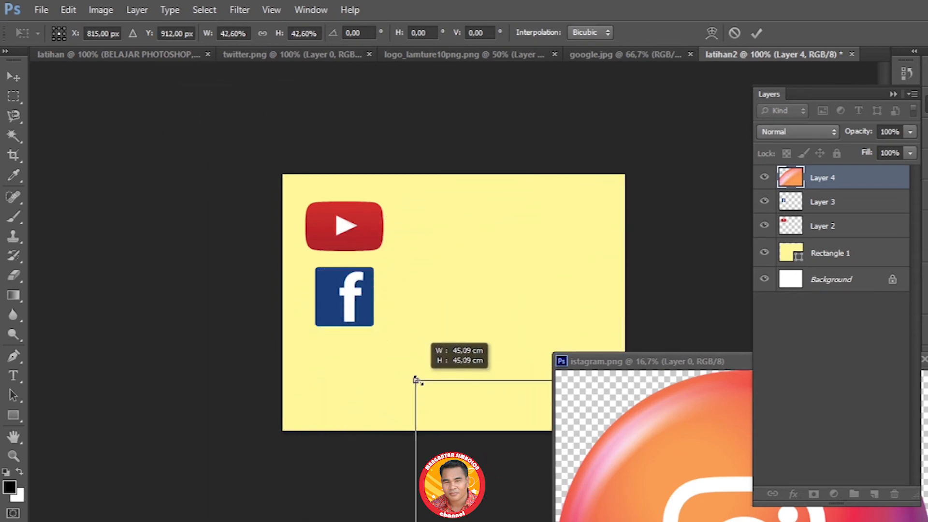
drag(469, 435, 150, 161)
drag(99, 109, 374, 379)
drag(421, 449, 176, 190)
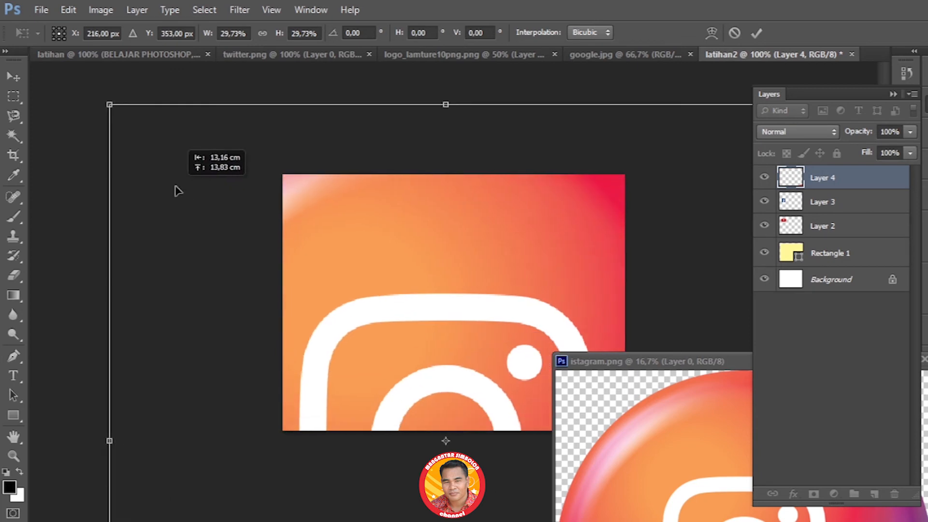
drag(109, 104, 125, 139)
drag(77, 120, 320, 343)
drag(353, 399, 440, 304)
drag(400, 263, 453, 314)
drag(486, 344, 392, 365)
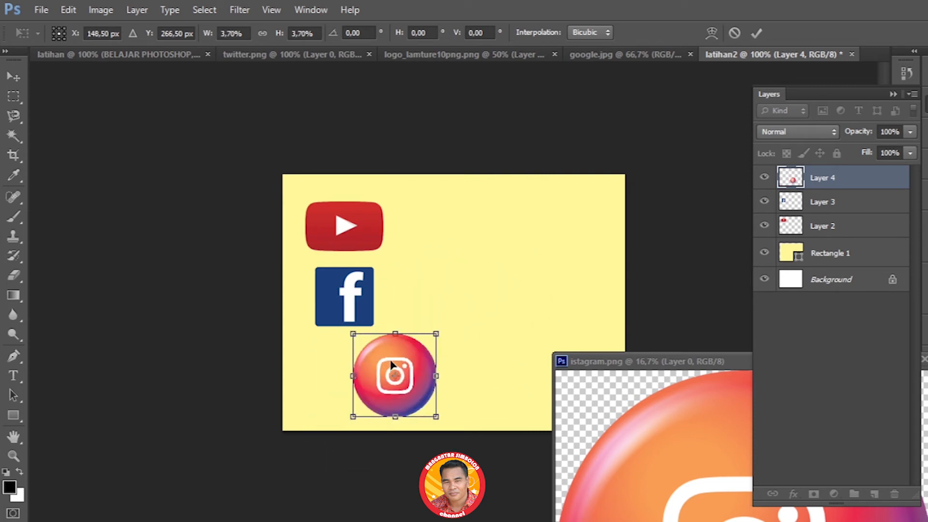
Step: Scale the Instagram logo to about 2.4%, place it directly below the Facebook logo, and apply the transform
drag(355, 334, 347, 370)
drag(419, 374, 349, 365)
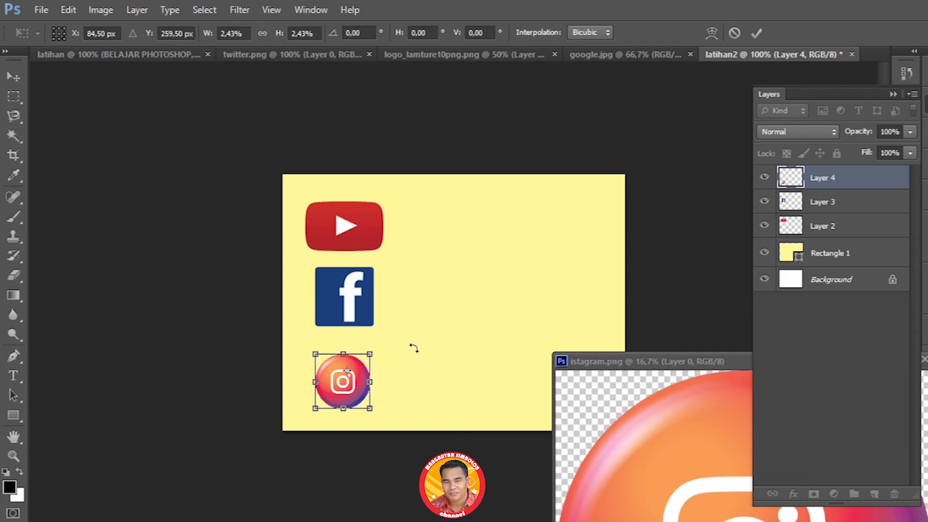
click(757, 33)
Step: Bring the floating istagram.png window fully into view and close the document
drag(669, 368, 549, 303)
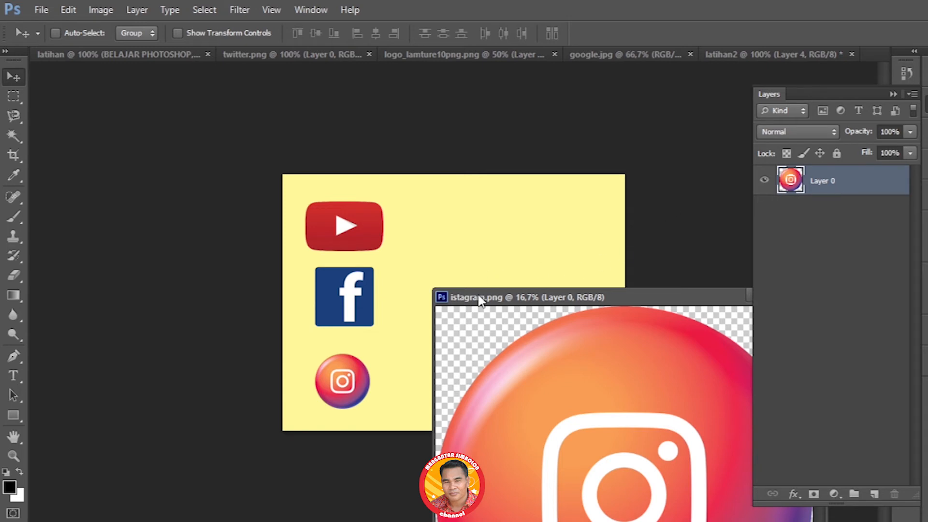
drag(479, 297, 474, 192)
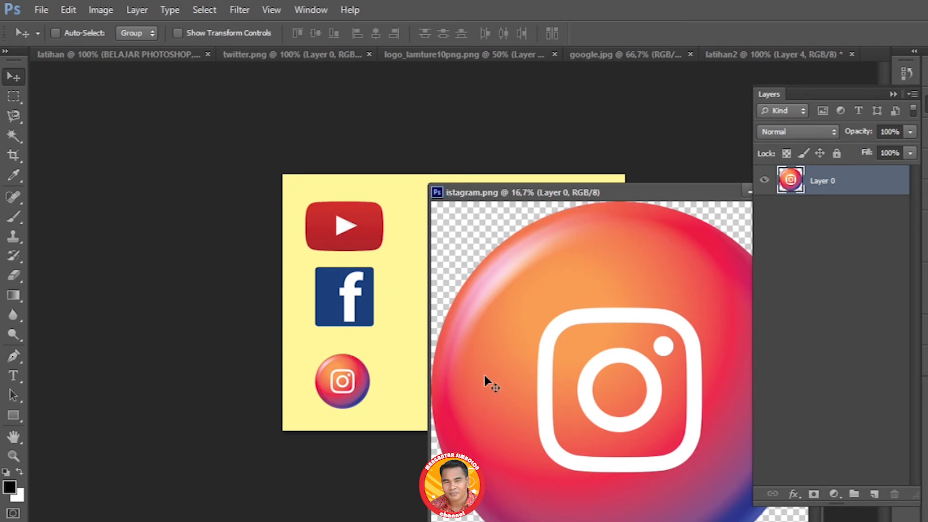
drag(606, 188, 450, 215)
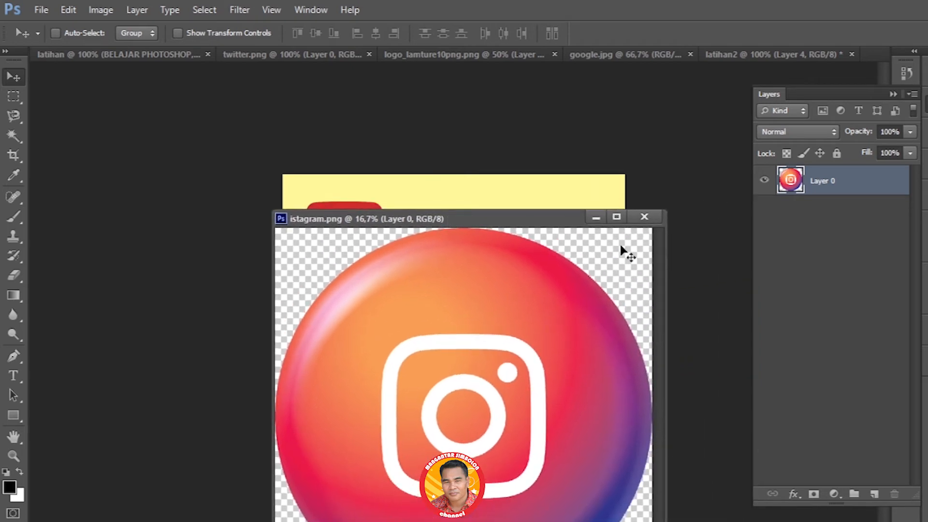
click(644, 217)
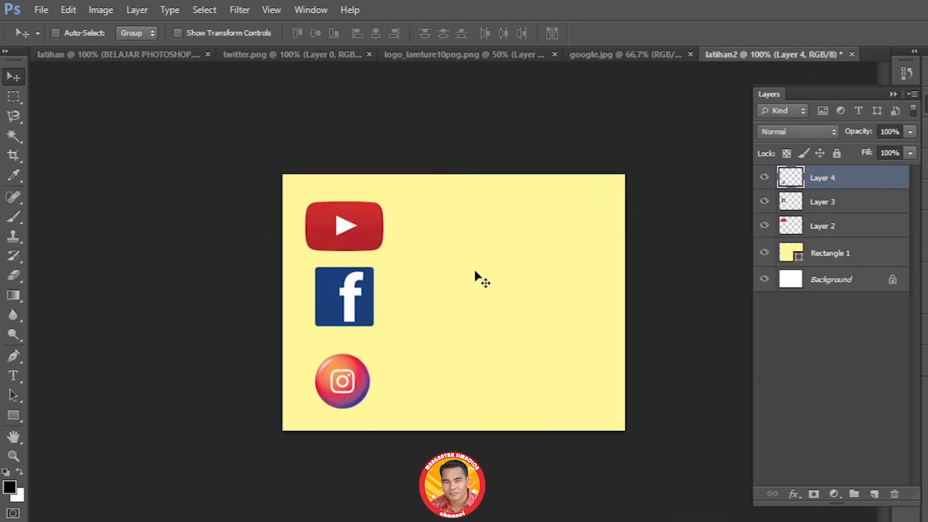
Step: Float the google.jpg window over the lower-right part of latihan2 and convert its Background into a regular layer
click(608, 57)
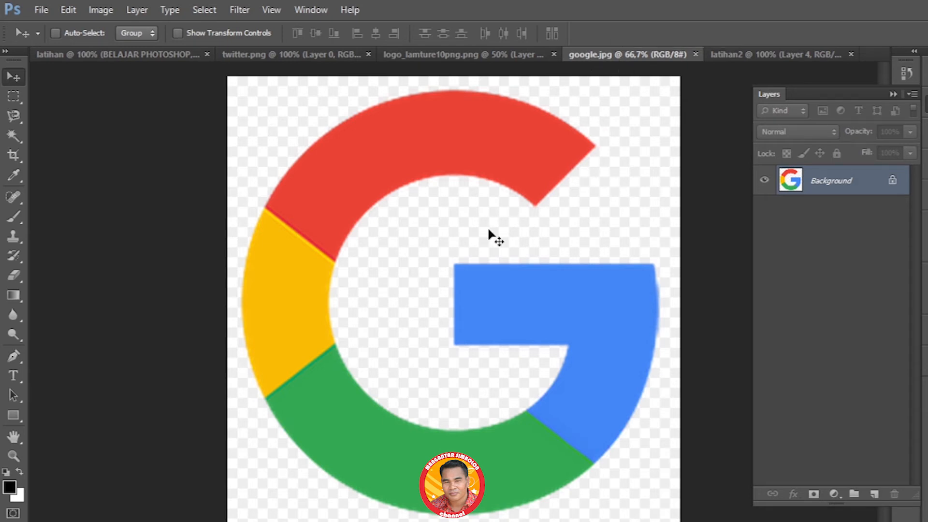
drag(616, 55, 190, 335)
drag(440, 336, 735, 257)
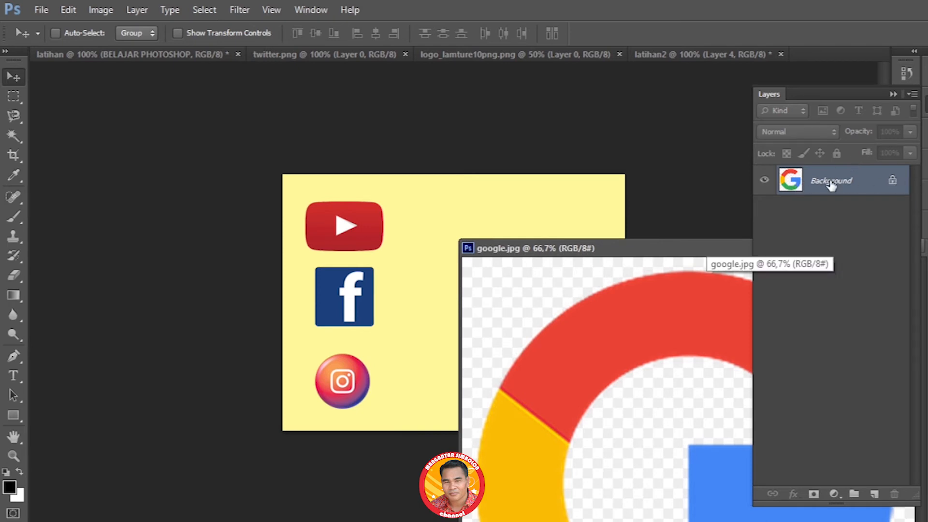
double_click(893, 188)
click(454, 129)
click(530, 133)
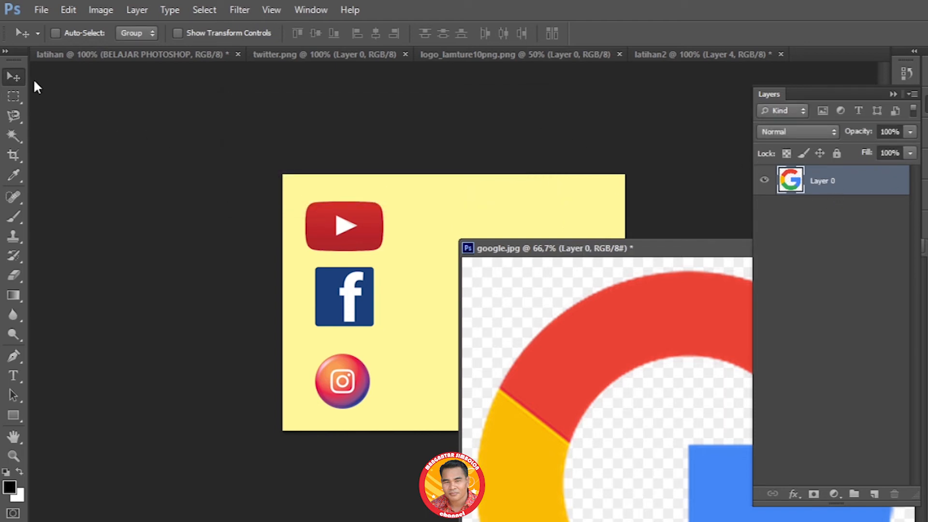
Step: Copy the Google image into latihan2 with the Move tool, shift it slightly, and move the google.jpg window down out of the way
drag(615, 384, 451, 325)
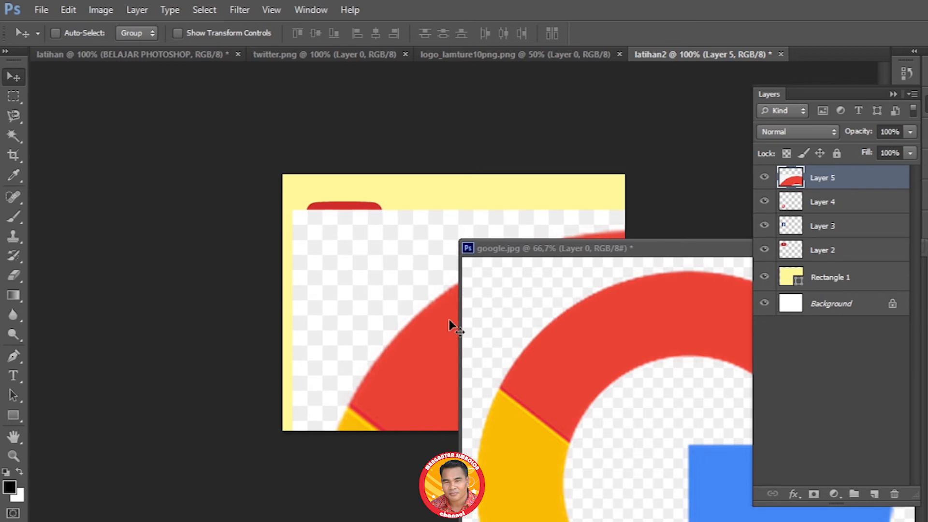
drag(321, 269, 343, 276)
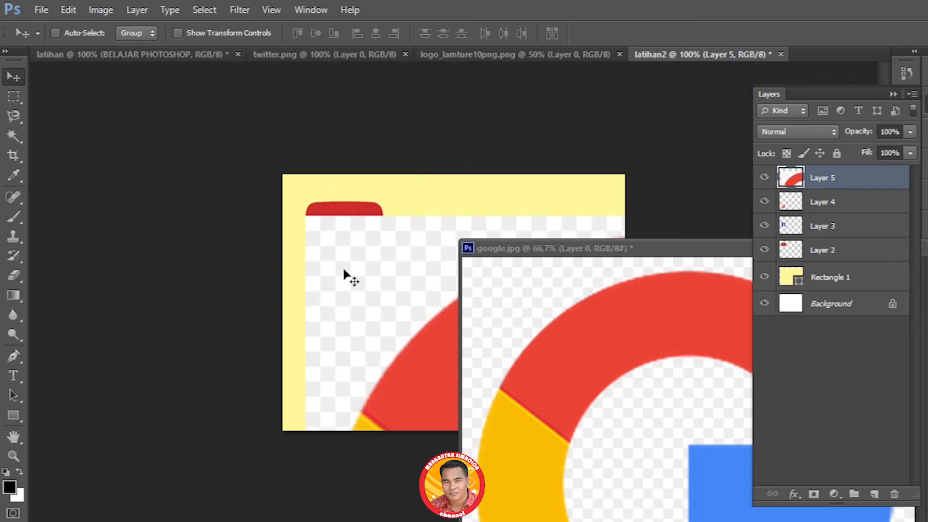
drag(537, 260, 566, 423)
click(421, 281)
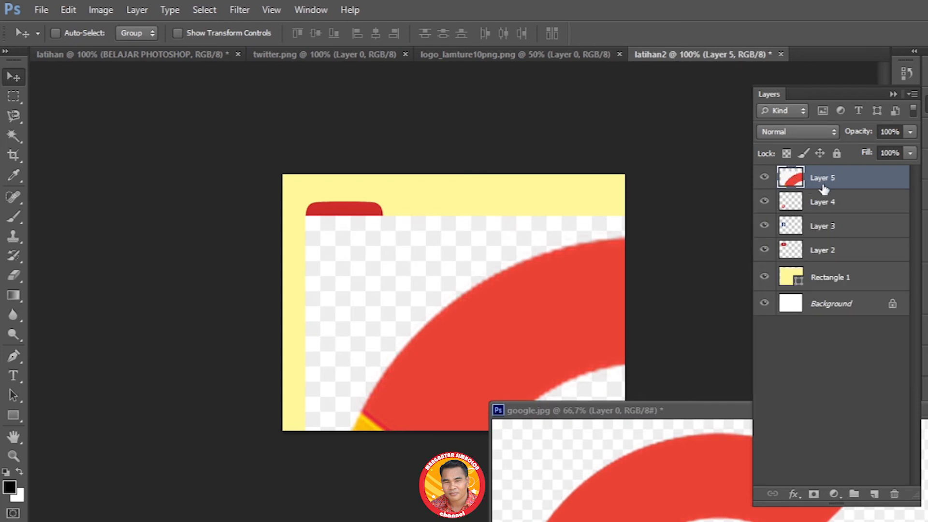
Step: Try to scale the Google logo on Layer 5 down to about 24% width and 22% height with Free Transform
drag(510, 233, 427, 252)
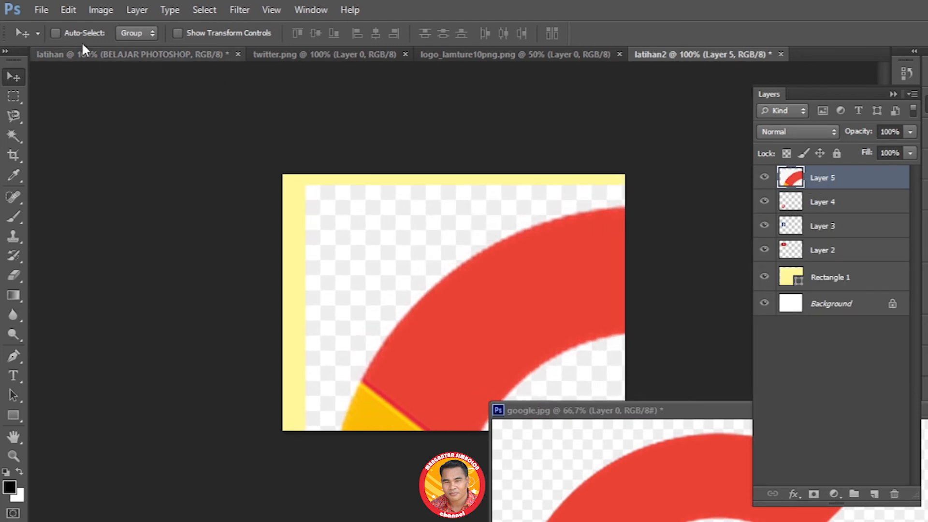
click(68, 10)
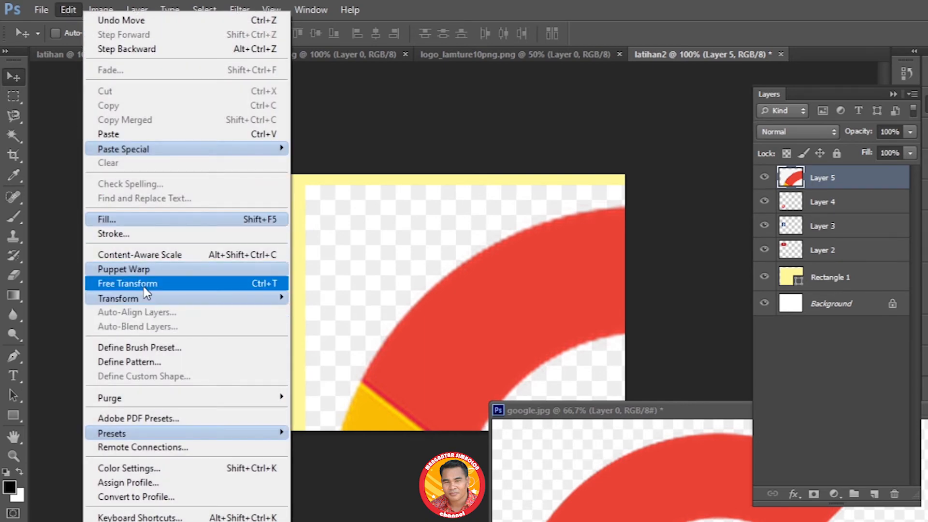
click(143, 284)
drag(306, 186, 408, 317)
drag(463, 332, 222, 110)
drag(170, 94, 386, 304)
drag(485, 363, 284, 180)
drag(180, 118, 334, 277)
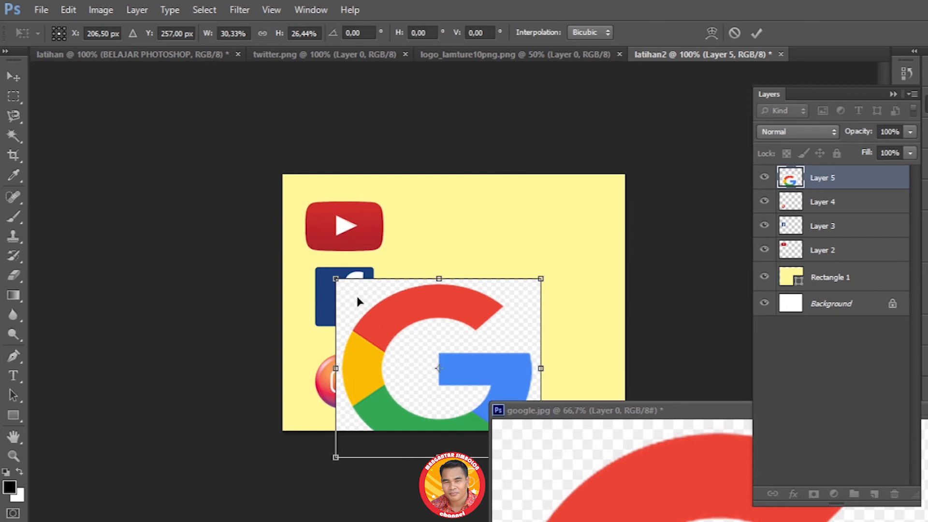
key(ctrl+z)
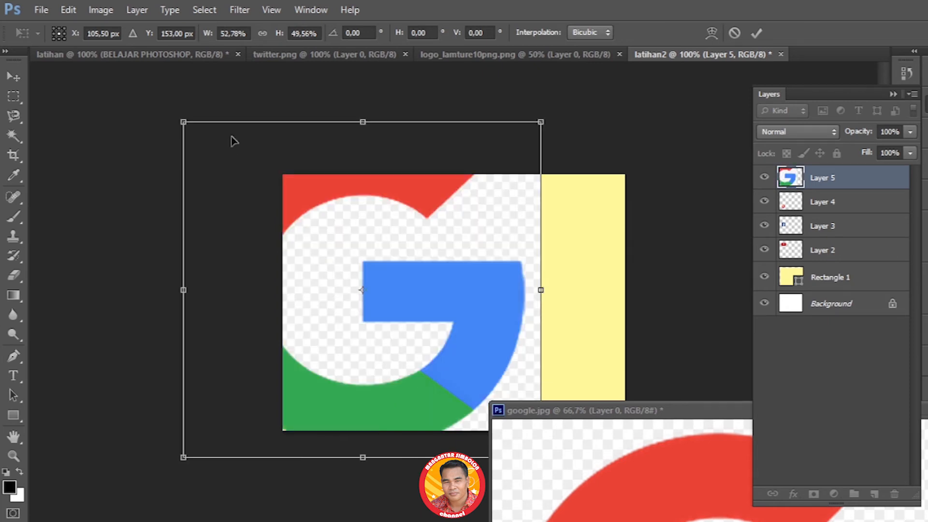
drag(181, 119, 379, 306)
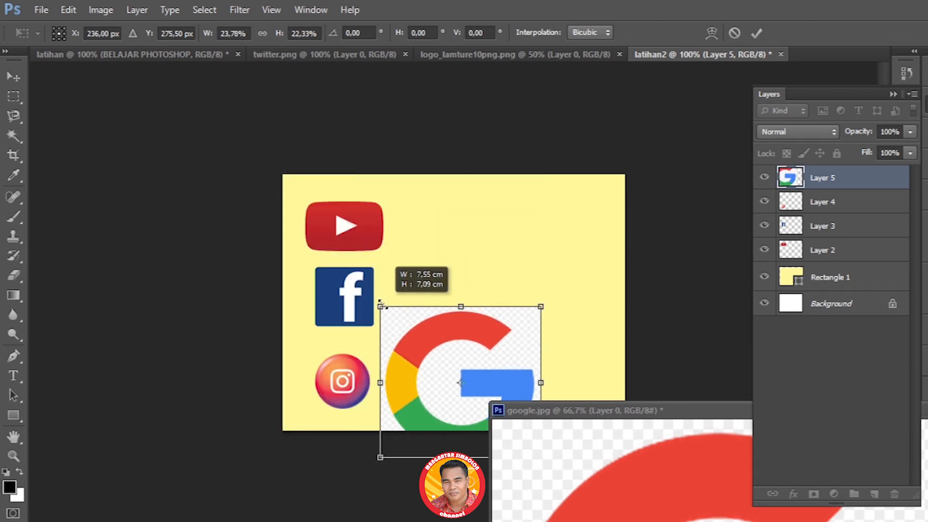
Step: Try to shrink the Google logo to about 16% width and place it beside the YouTube and Facebook icons
drag(434, 365, 485, 236)
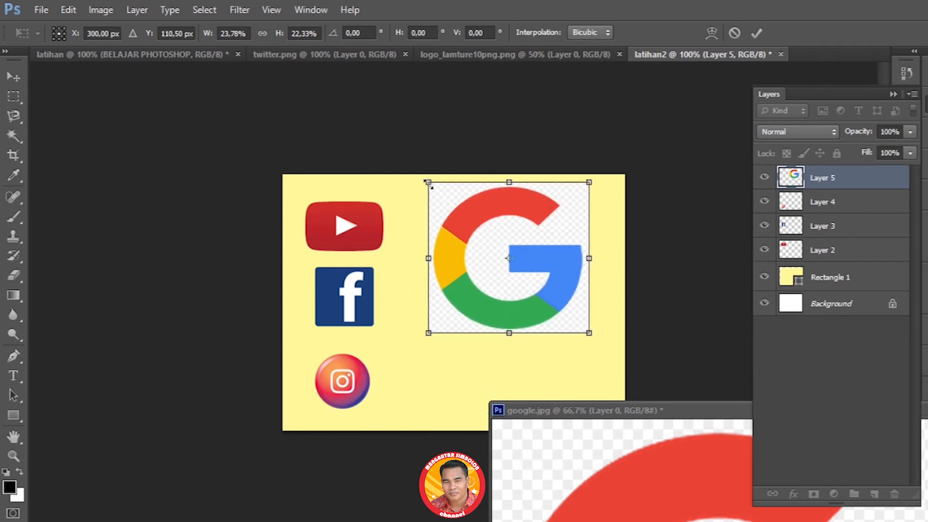
drag(427, 183, 480, 228)
drag(530, 284, 454, 265)
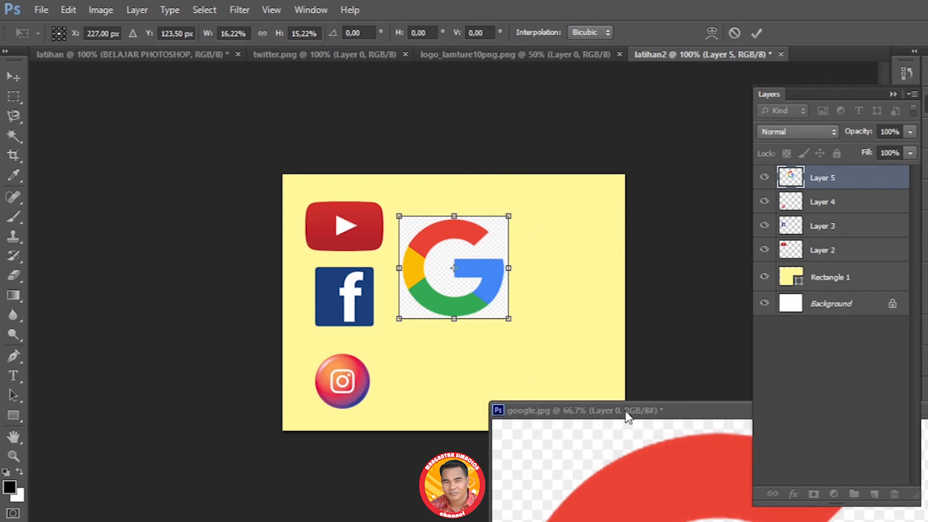
click(550, 420)
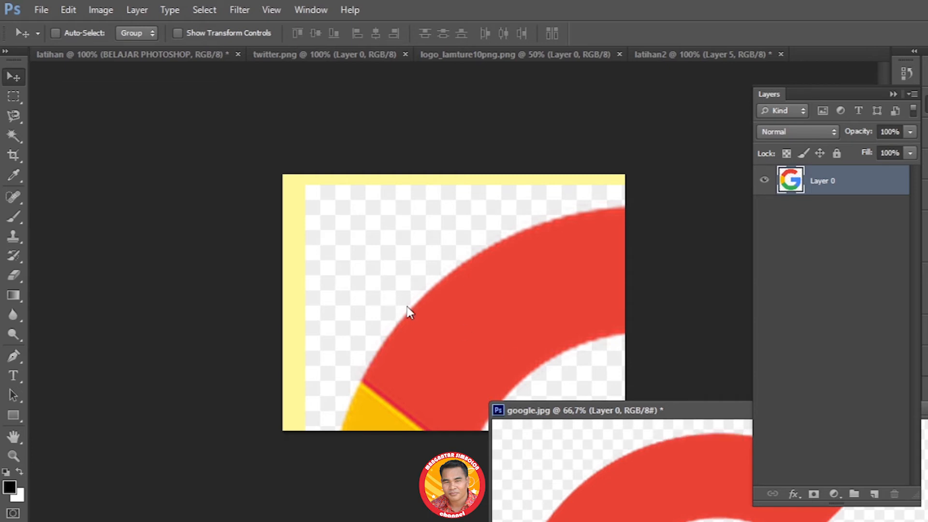
Step: Hide and delete Layer 5 with the Google logo from the latihan2 document
click(646, 54)
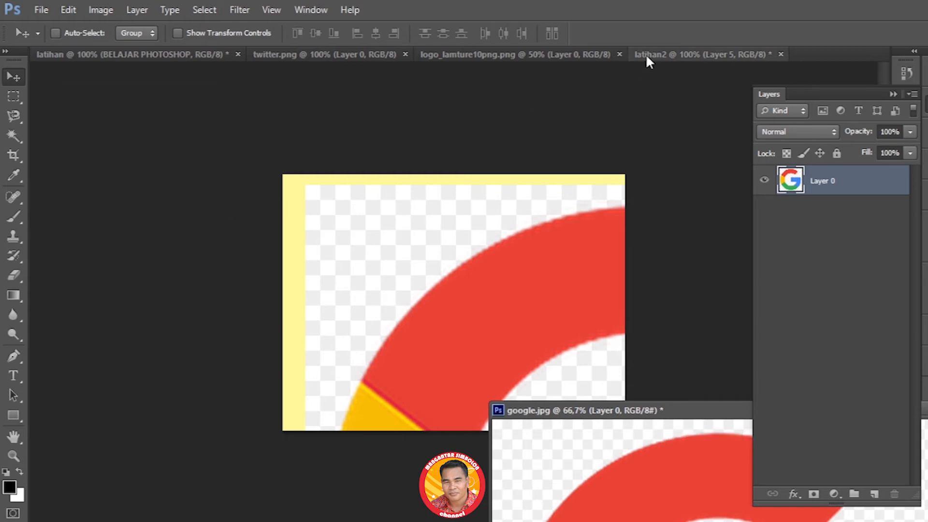
click(764, 177)
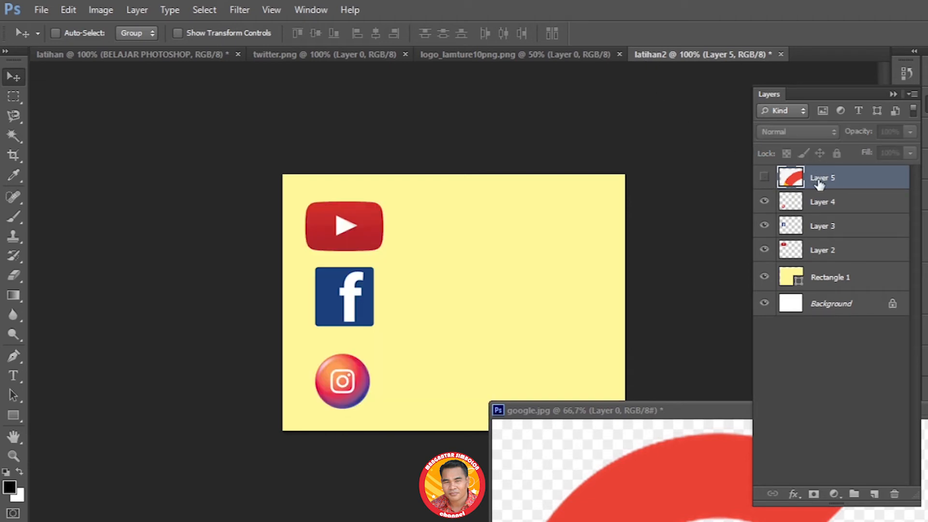
key(Delete)
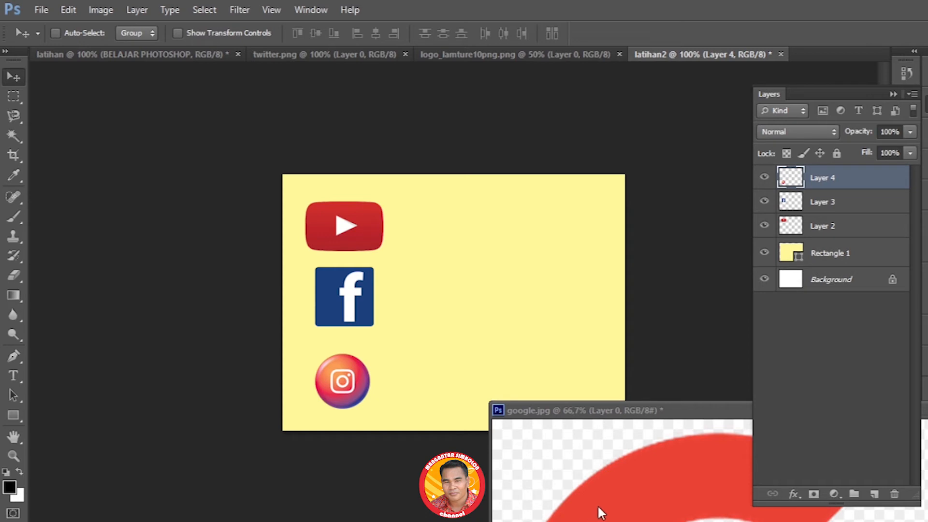
Step: Bring the floating google.jpg document to the front and reposition its window over the latihan2 canvas
drag(648, 422, 390, 211)
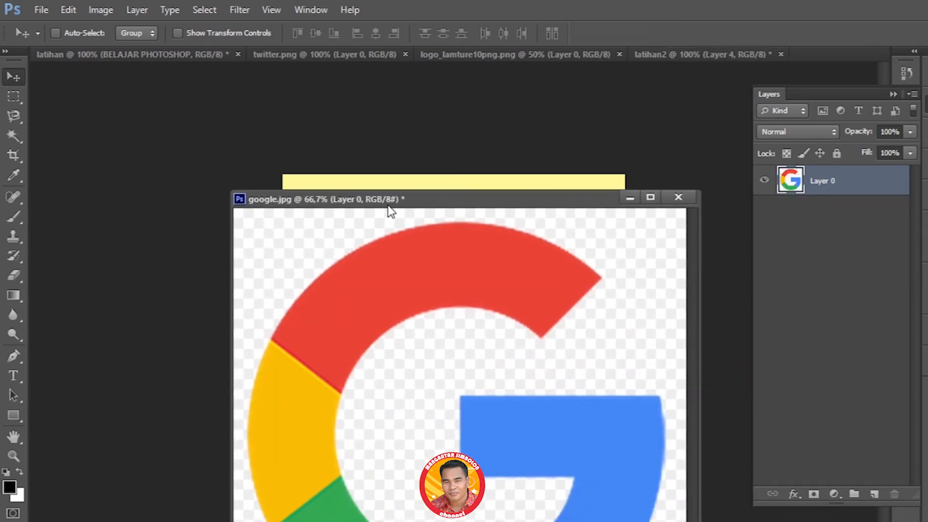
drag(457, 207, 418, 143)
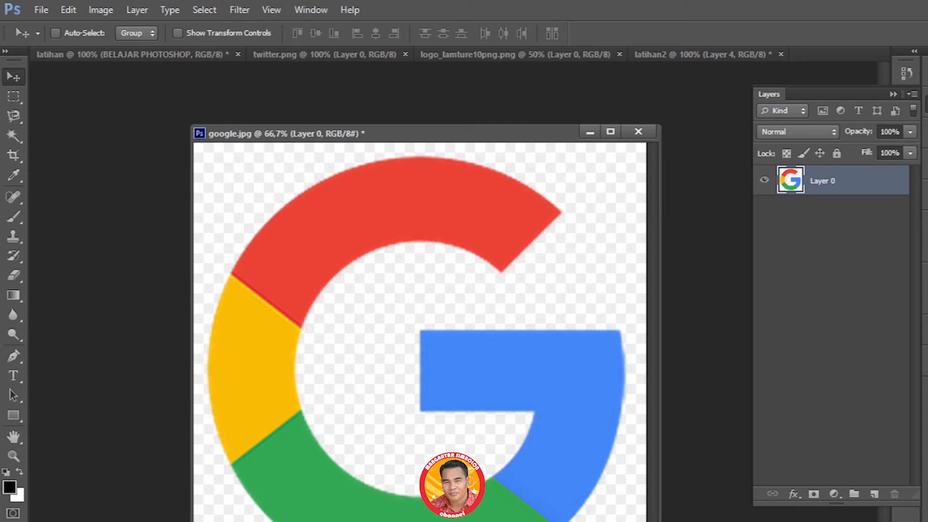
click(15, 112)
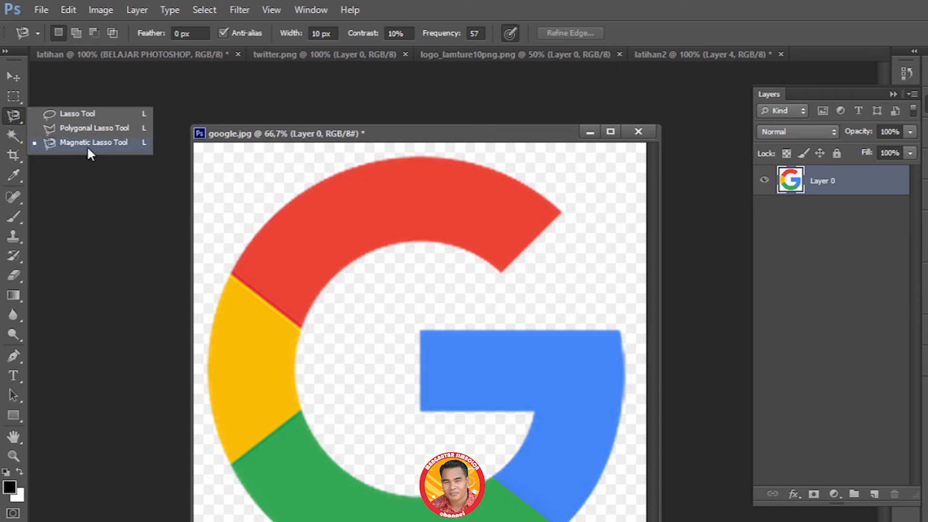
click(13, 119)
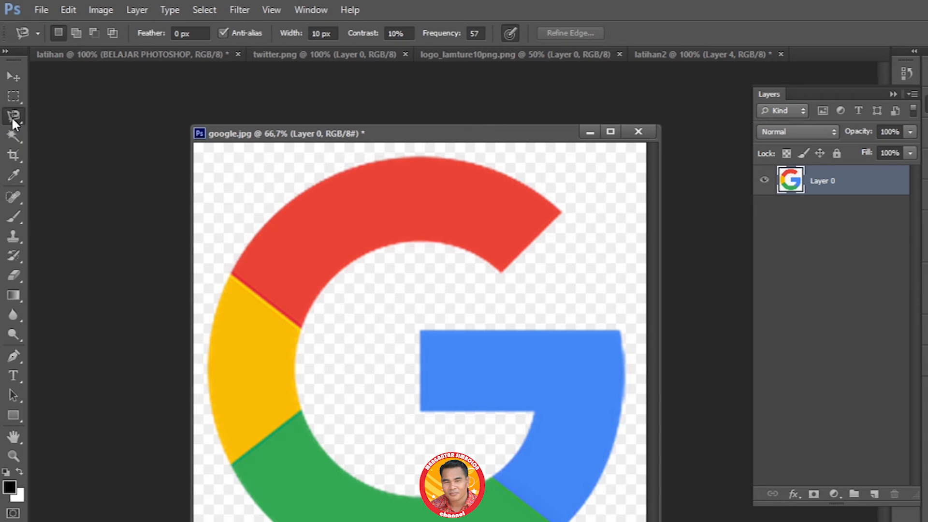
click(14, 137)
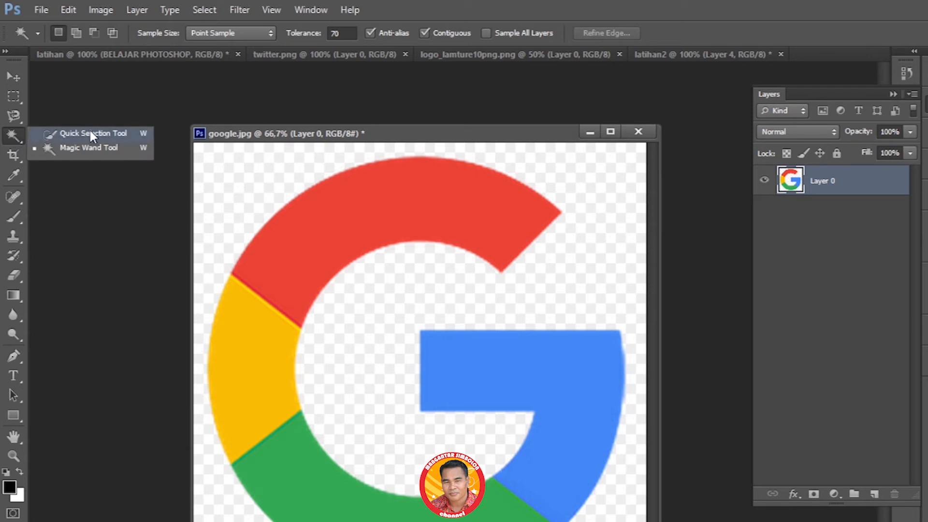
drag(400, 135, 404, 81)
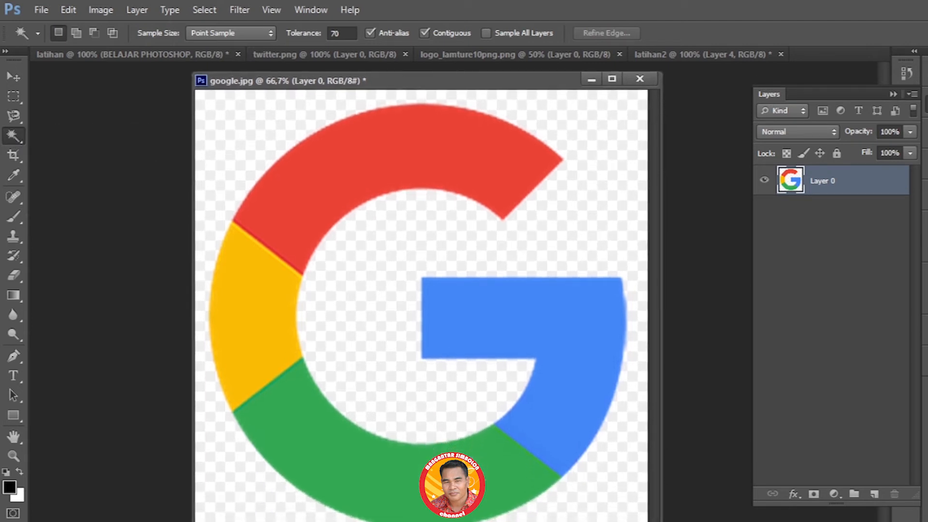
Step: Try to select the checkered background around and inside the Google logo with the Quick Selection Tool, and clear the selection
click(14, 135)
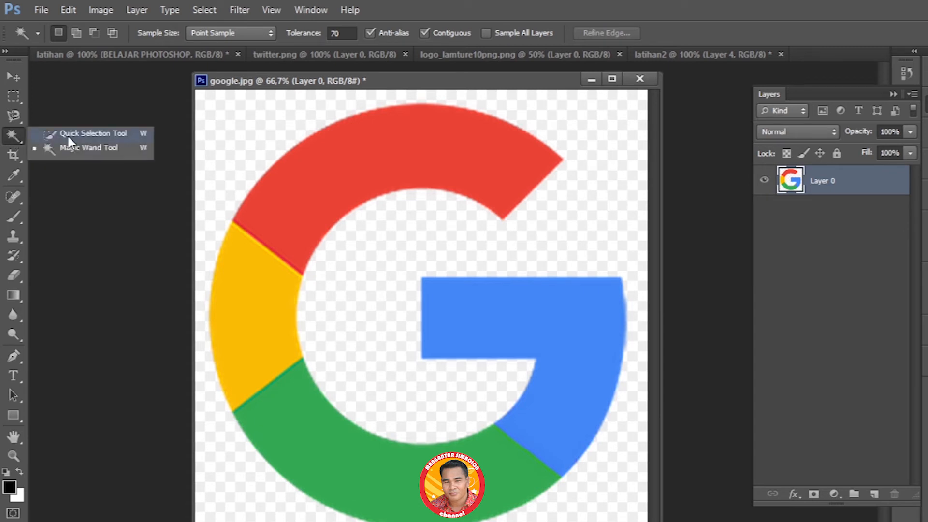
click(80, 136)
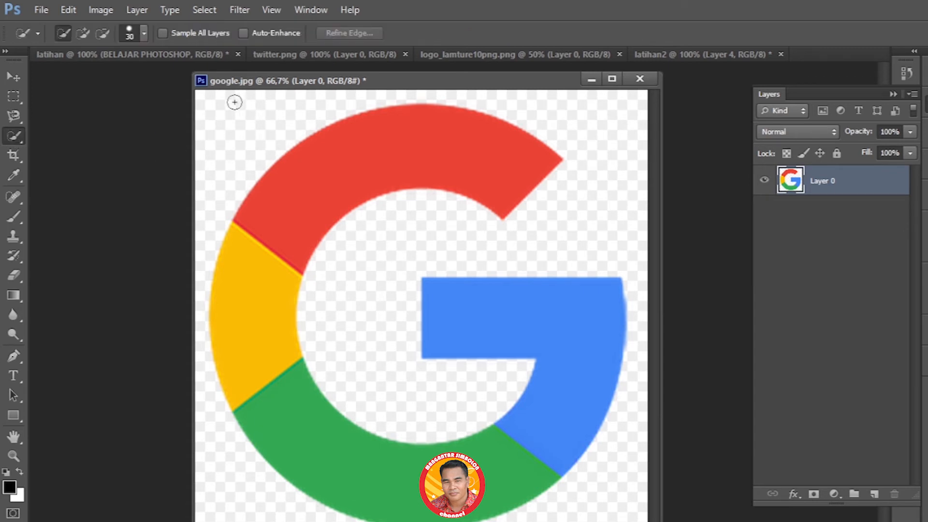
mouse_move(205, 102)
mouse_down()
mouse_move(506, 374)
mouse_move(611, 520)
mouse_move(352, 516)
mouse_move(219, 494)
mouse_move(193, 384)
mouse_move(222, 272)
mouse_move(364, 270)
mouse_move(527, 248)
mouse_move(583, 226)
mouse_move(627, 193)
mouse_move(628, 108)
mouse_up()
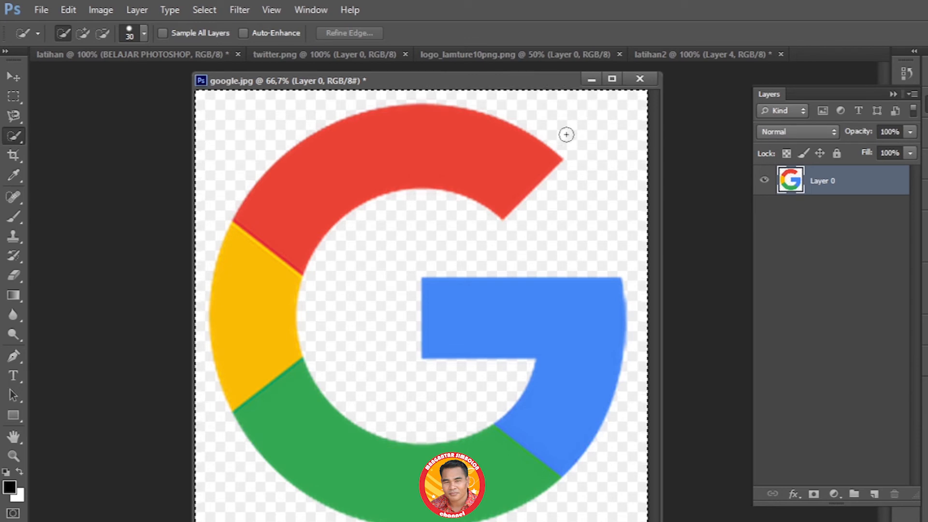
mouse_move(380, 262)
mouse_down()
mouse_move(328, 338)
mouse_move(682, 93)
mouse_move(356, 302)
mouse_up()
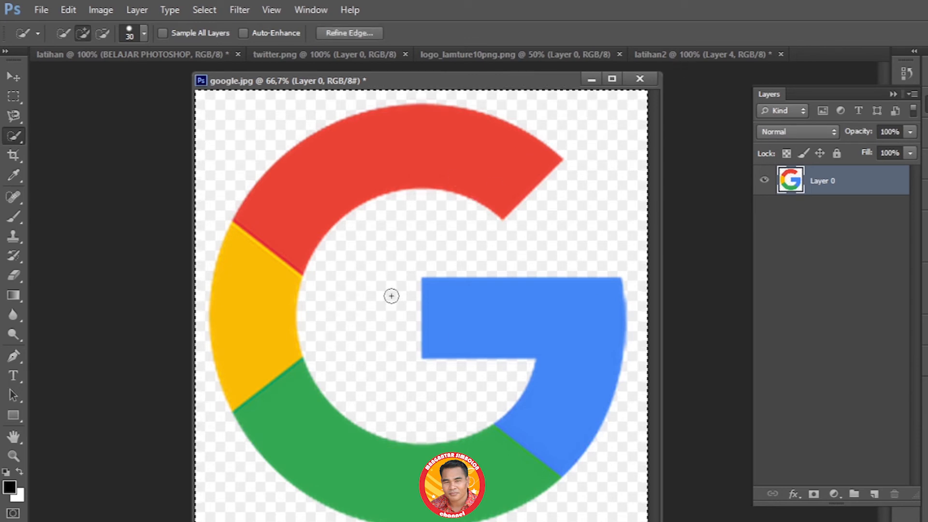
right_click(15, 140)
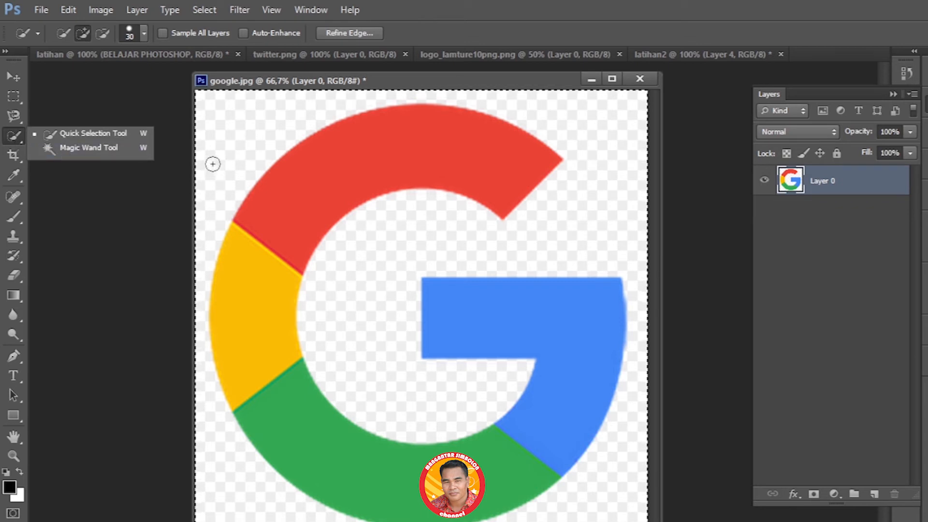
click(379, 85)
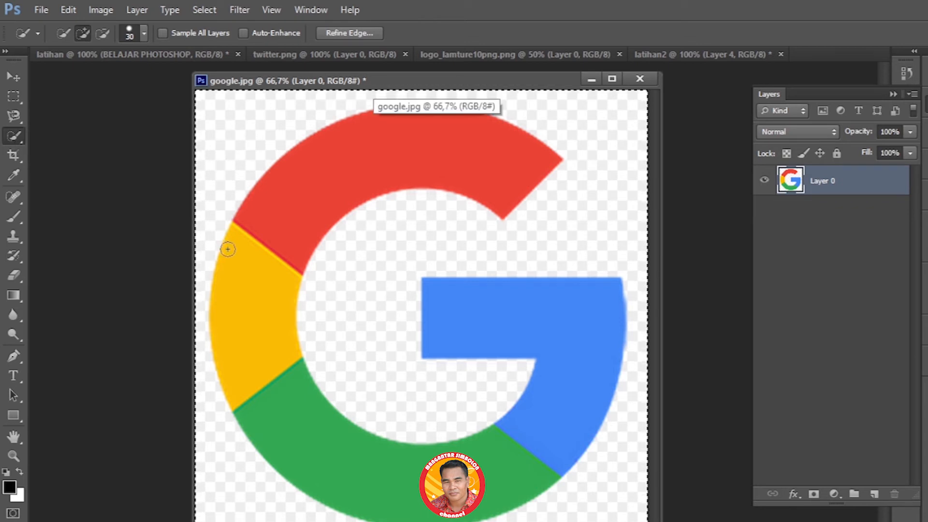
key(ctrl+d)
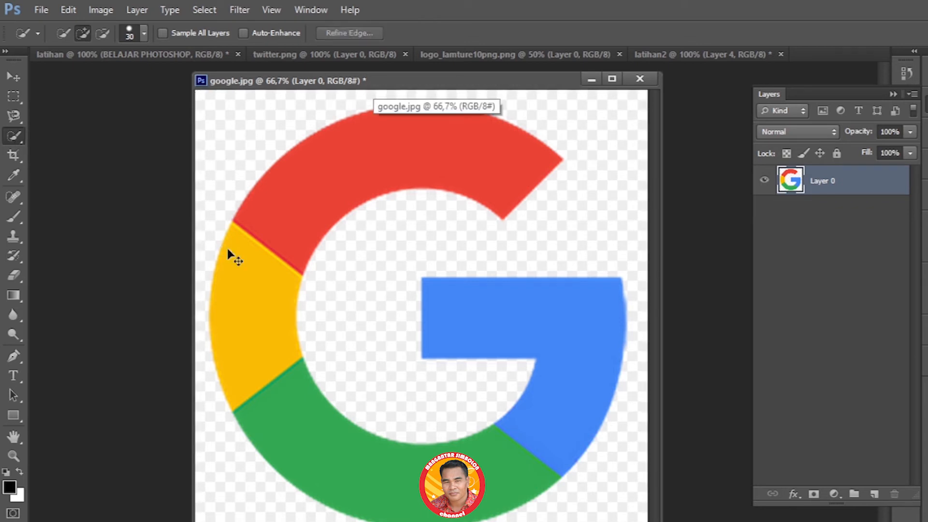
Step: Try a Magic Wand selection of the checkered background in google.jpg with tolerance 70, and deselect it
right_click(11, 136)
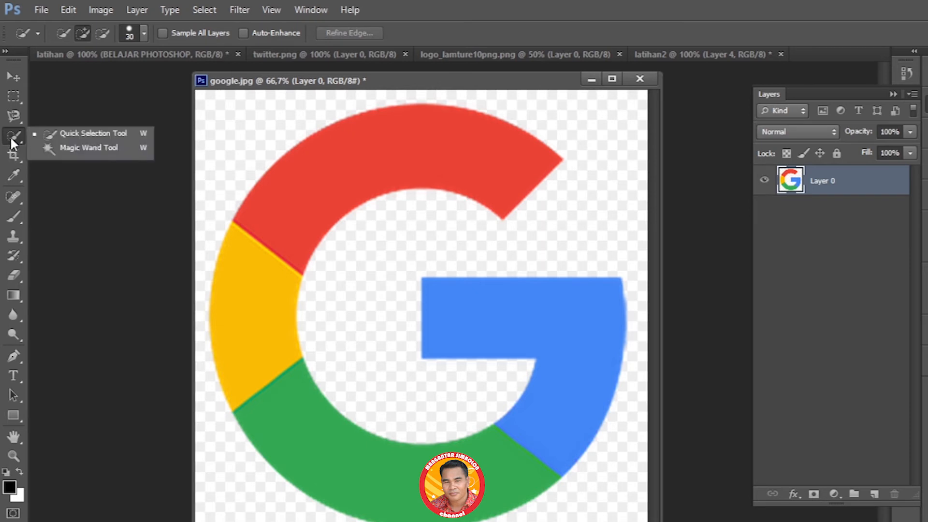
click(84, 154)
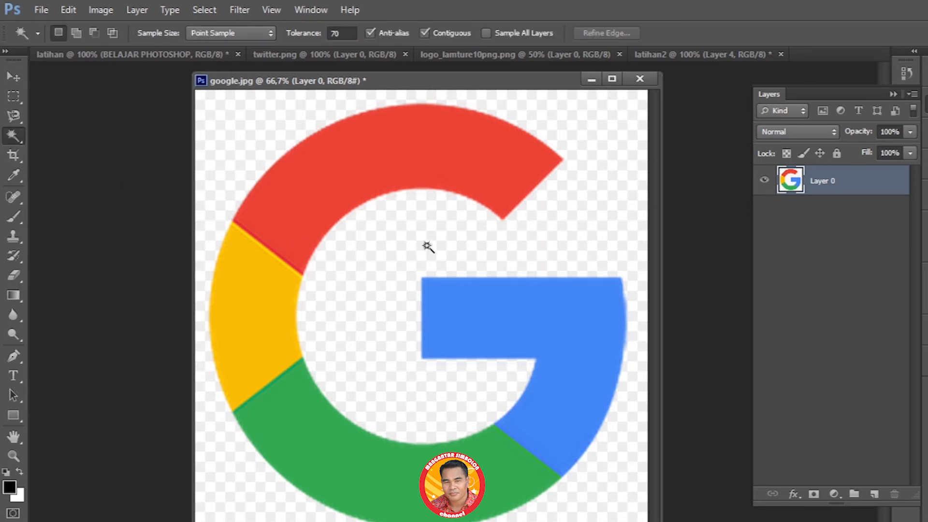
click(427, 246)
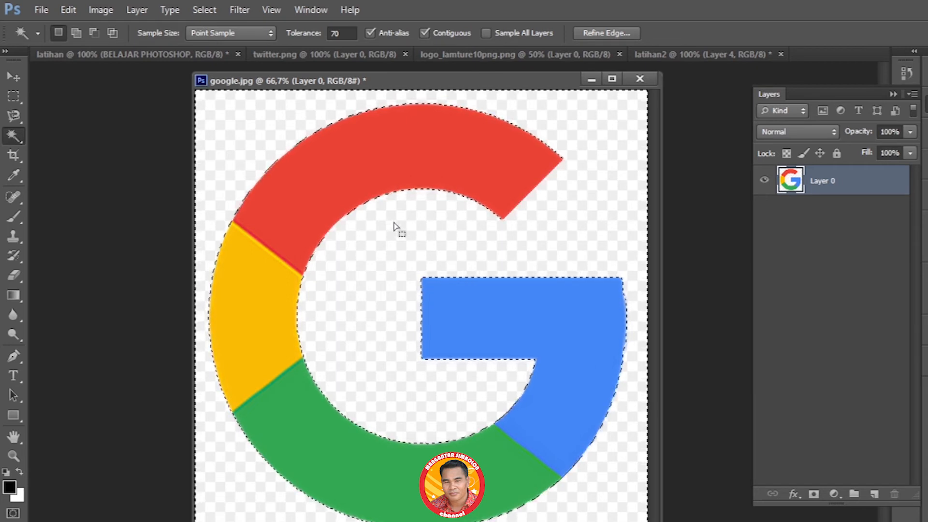
right_click(16, 135)
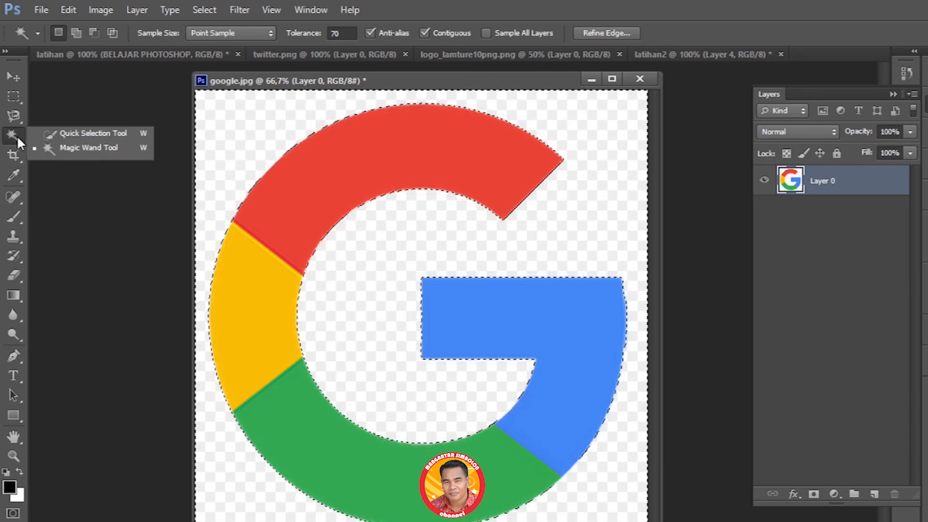
click(74, 149)
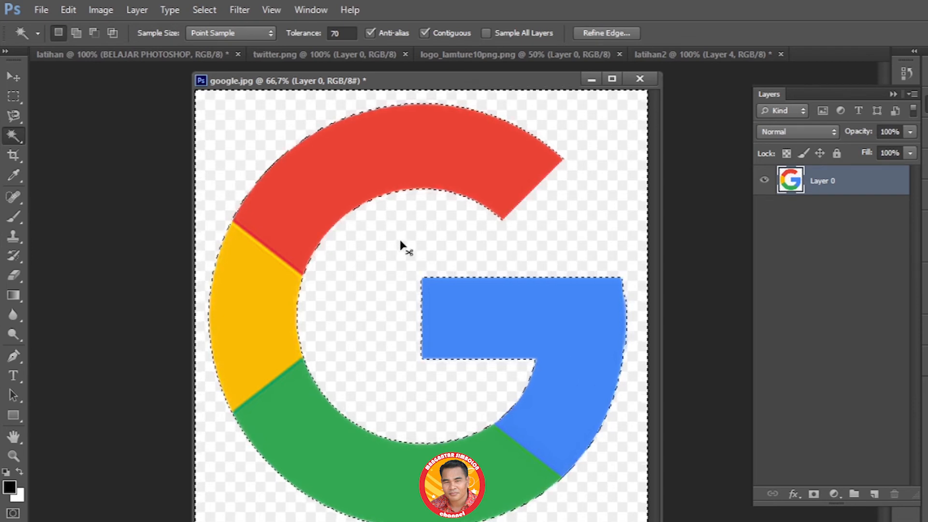
key(ctrl+d)
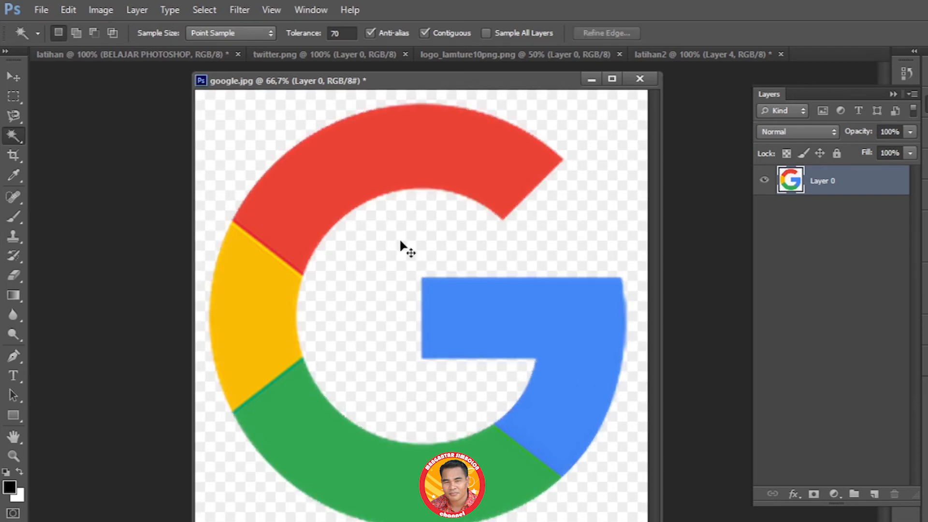
Step: Select the logo's red, yellow, green and blue segments one after another with the Magic Wand Tool
click(13, 132)
click(74, 145)
click(348, 166)
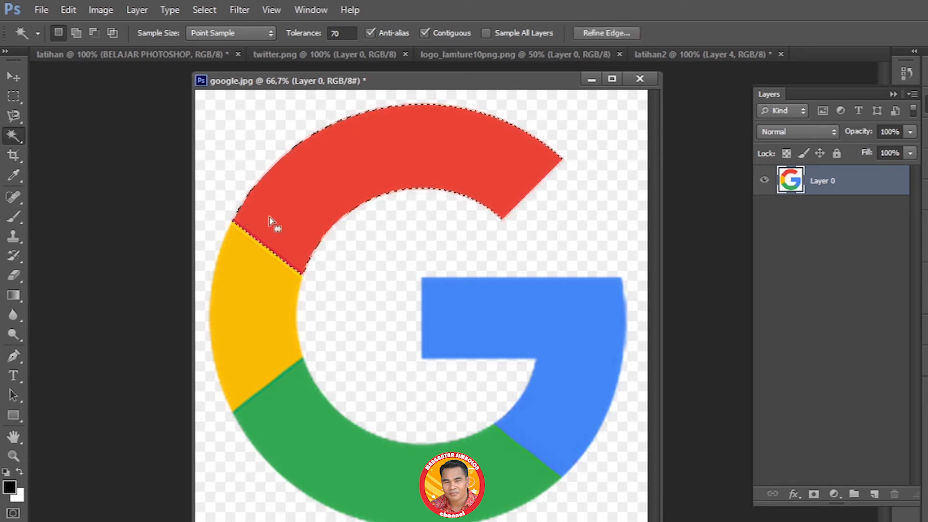
click(257, 294)
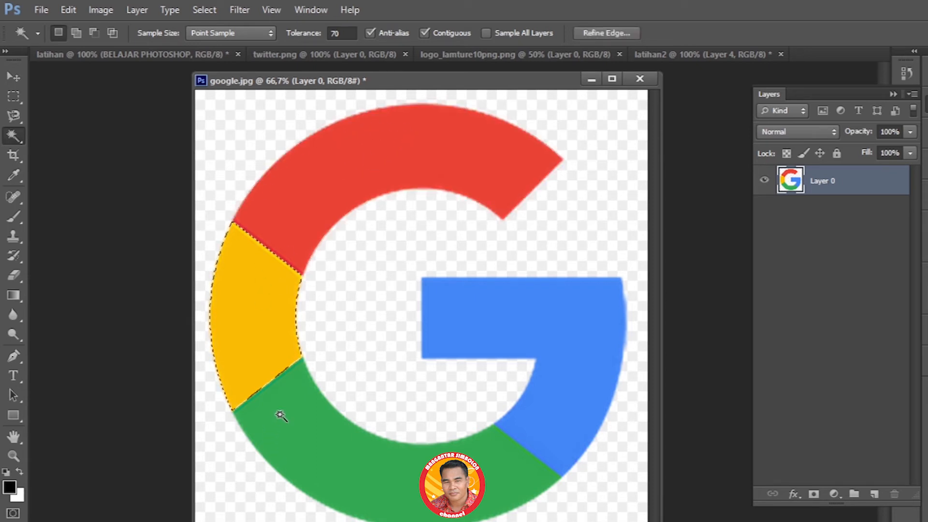
click(318, 449)
click(577, 373)
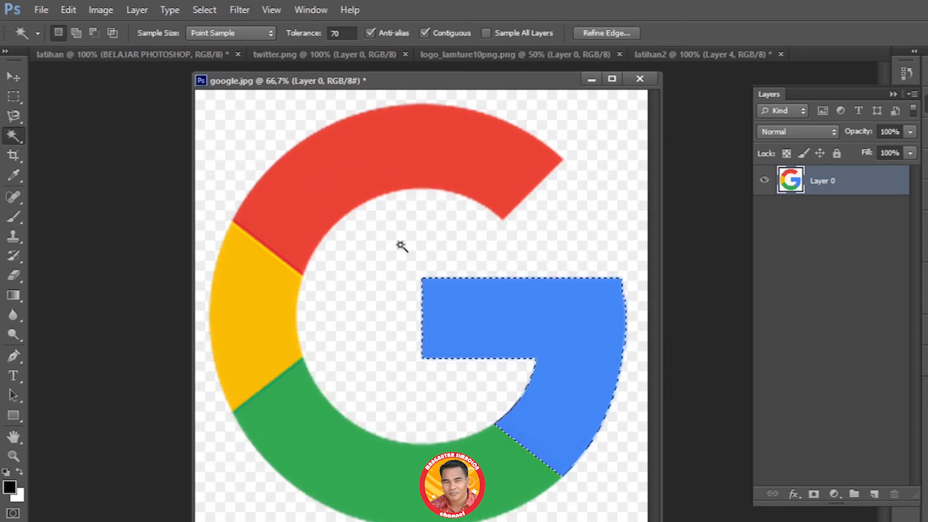
Step: Select the checkered background around the Google logo with the Magic Wand Tool at tolerance 70
click(401, 245)
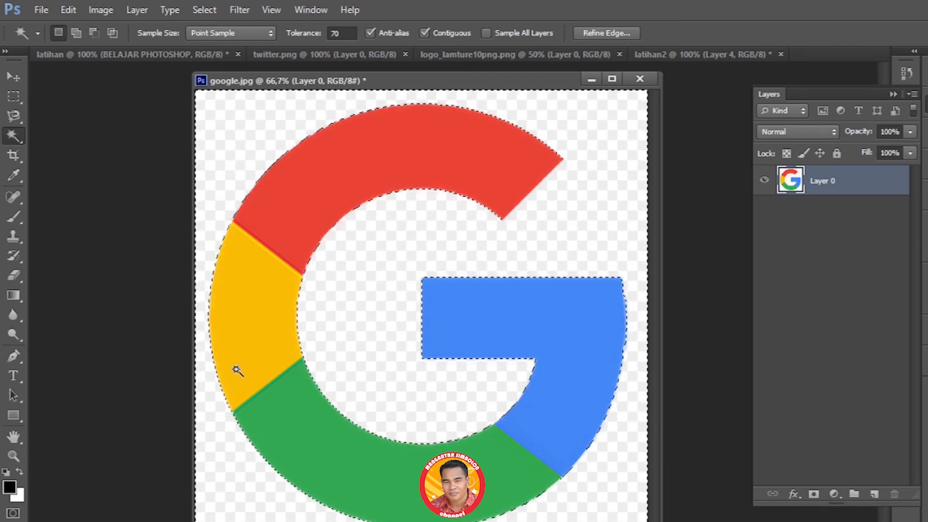
mouse_move(388, 340)
mouse_down()
mouse_move(388, 348)
mouse_move(388, 340)
mouse_up()
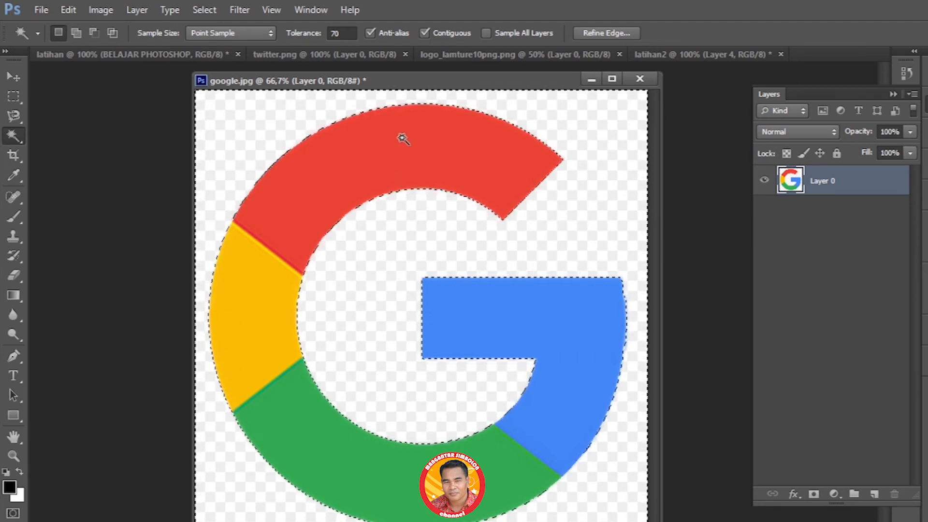
Step: Invert the background selection so the Google logo is selected, and copy the logo onto its own layer in google.jpg
click(203, 10)
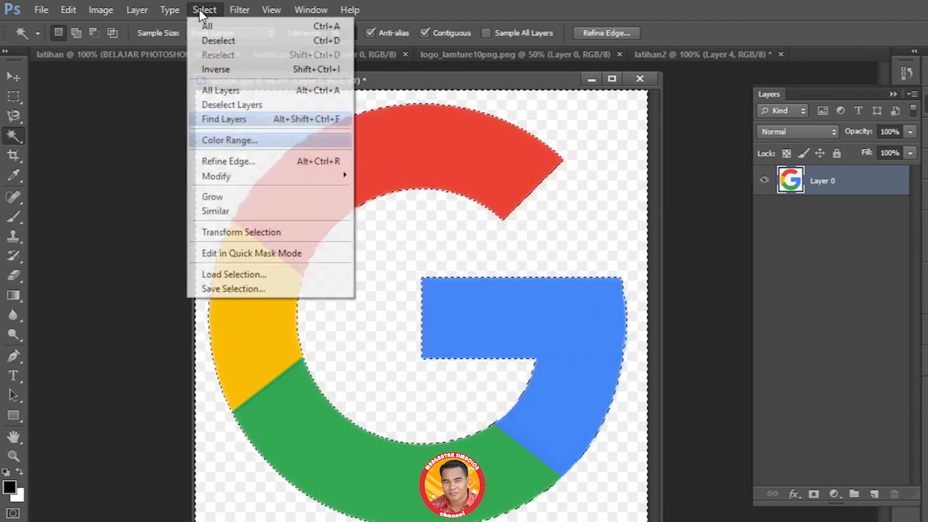
click(216, 70)
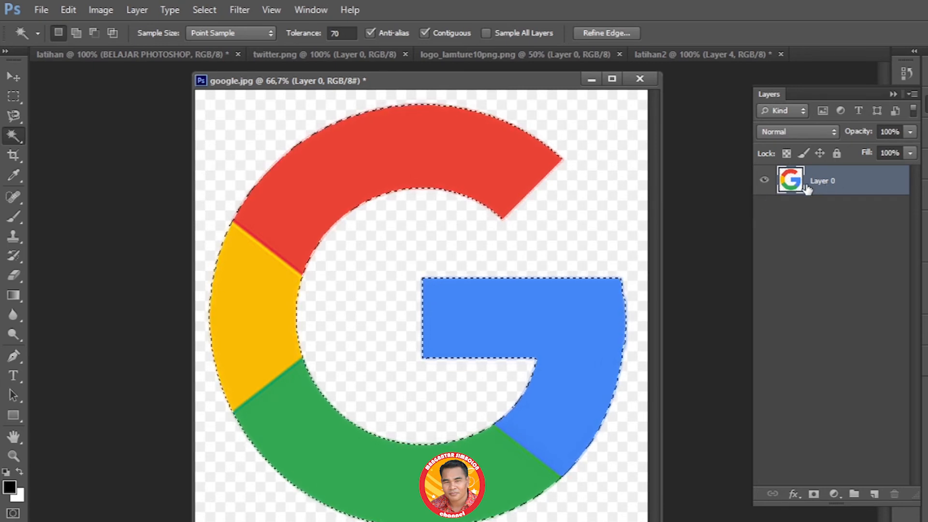
key(ctrl+j)
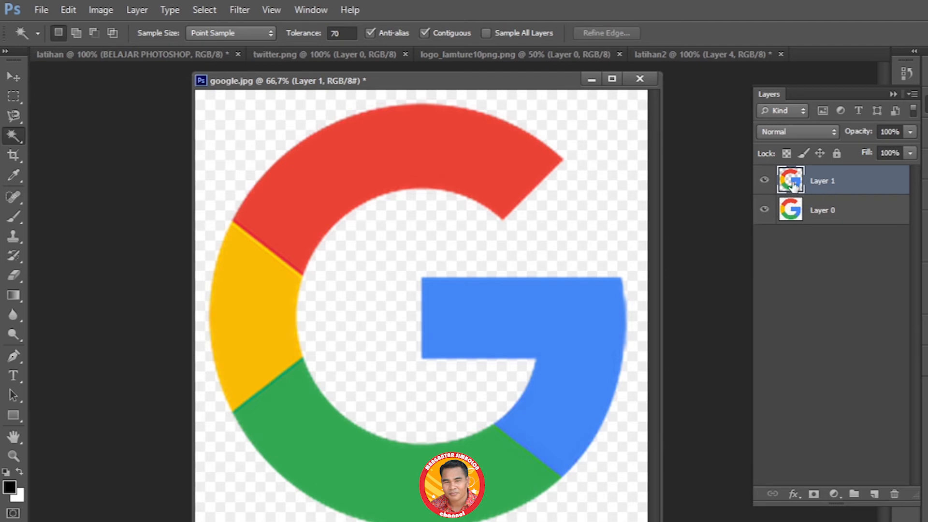
click(821, 211)
click(823, 190)
Step: Copy the cut-out Google logo layer from google.jpg into the latihan2 document with the Move Tool
drag(463, 82, 337, 410)
click(654, 54)
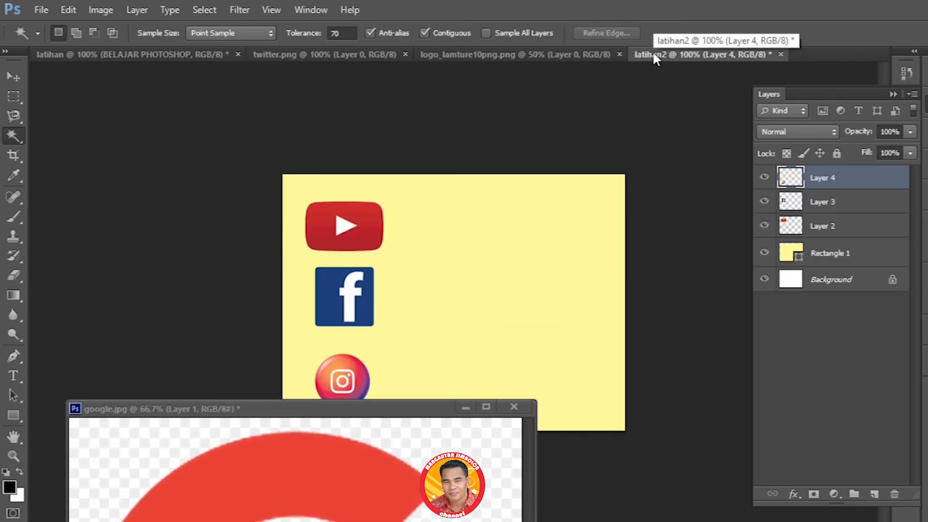
click(390, 415)
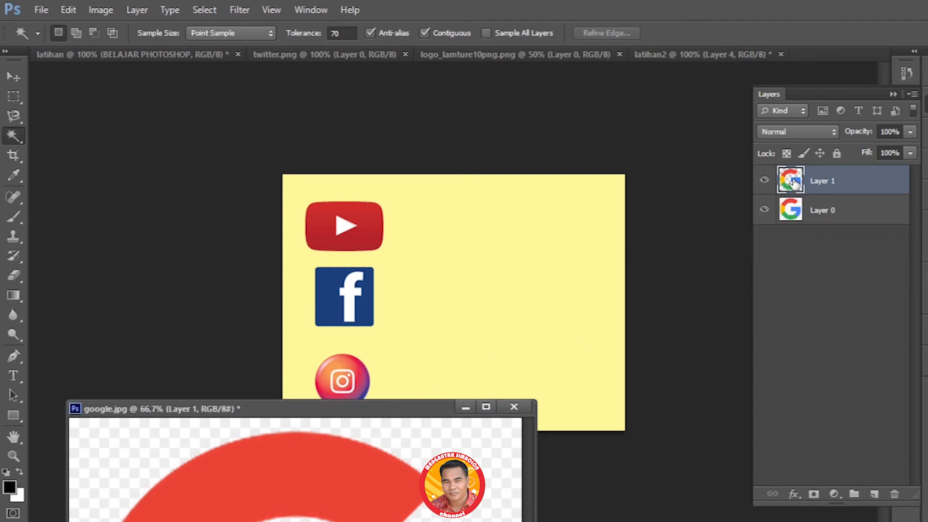
click(13, 76)
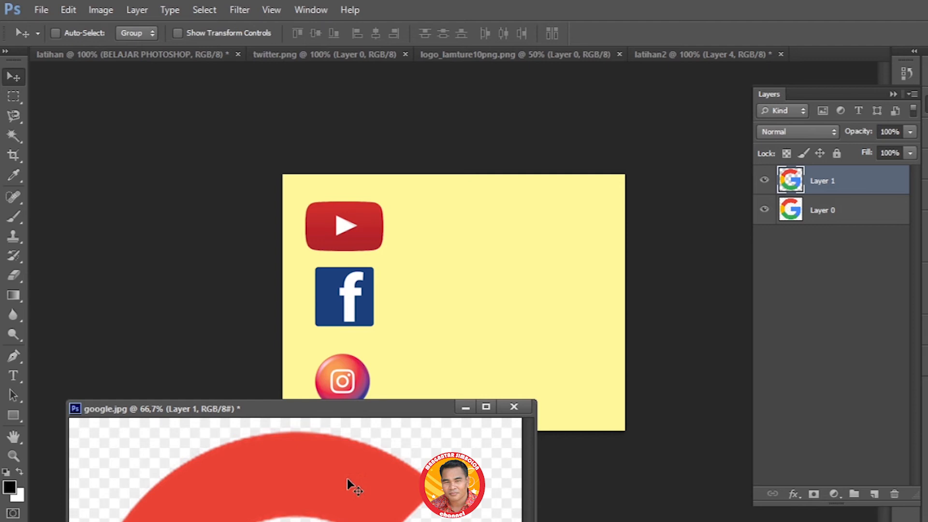
drag(356, 492, 483, 283)
drag(501, 234, 500, 233)
drag(401, 218, 558, 227)
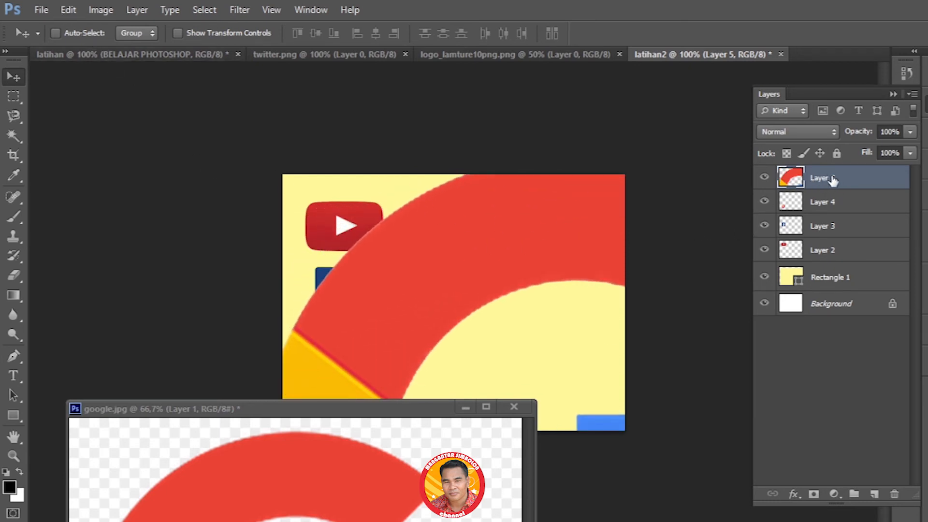
click(68, 10)
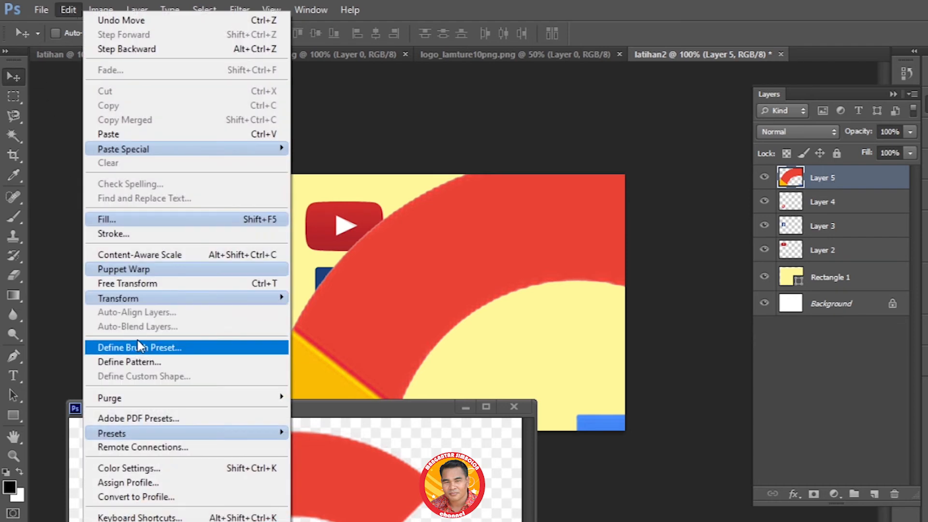
click(141, 284)
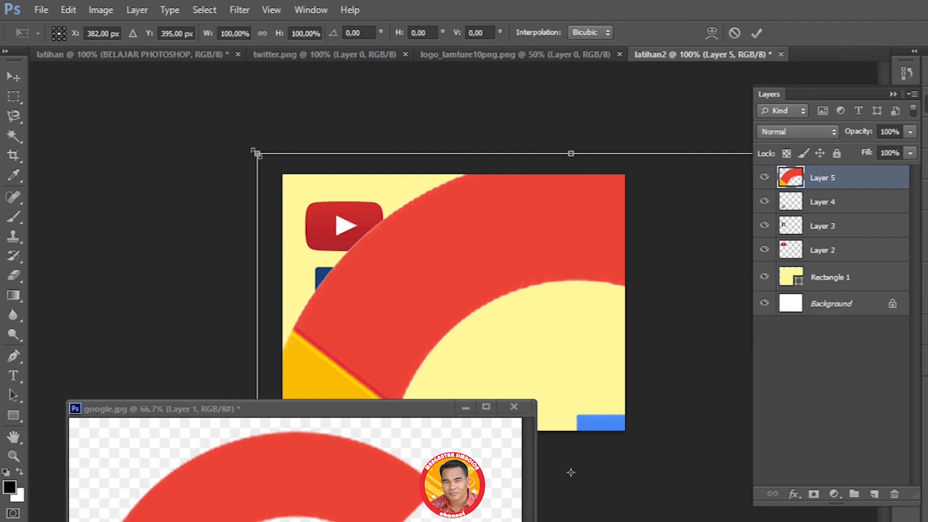
drag(258, 155, 430, 283)
key(ctrl+z)
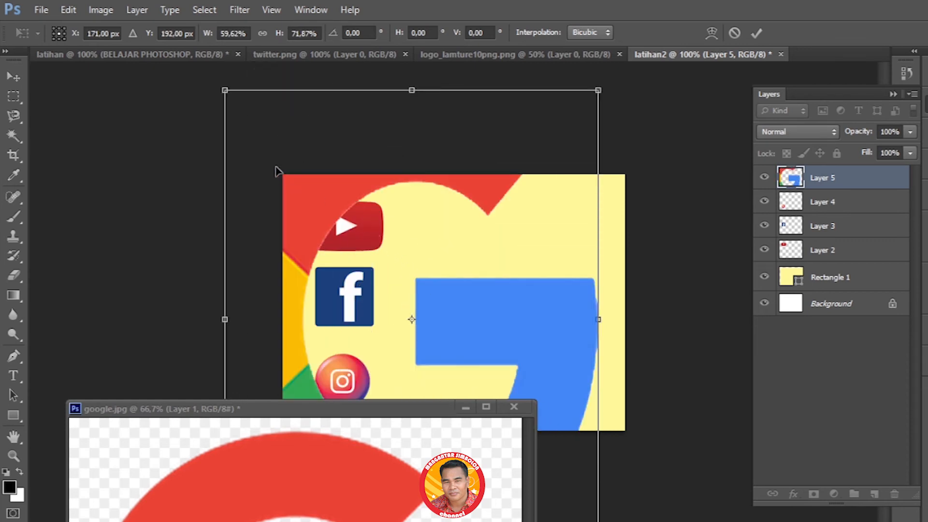
drag(221, 87, 452, 308)
drag(549, 362, 491, 185)
drag(366, 169, 468, 293)
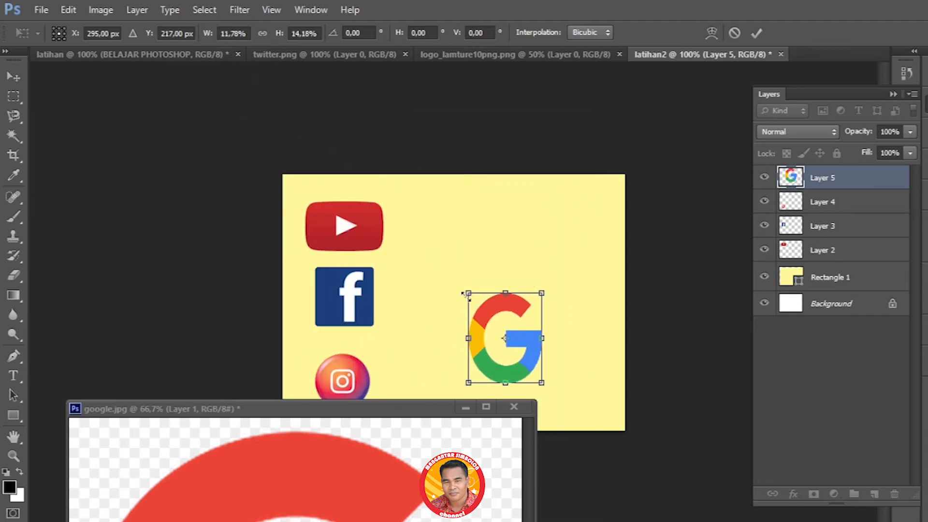
drag(520, 323, 469, 232)
drag(455, 290, 457, 250)
drag(454, 184, 454, 201)
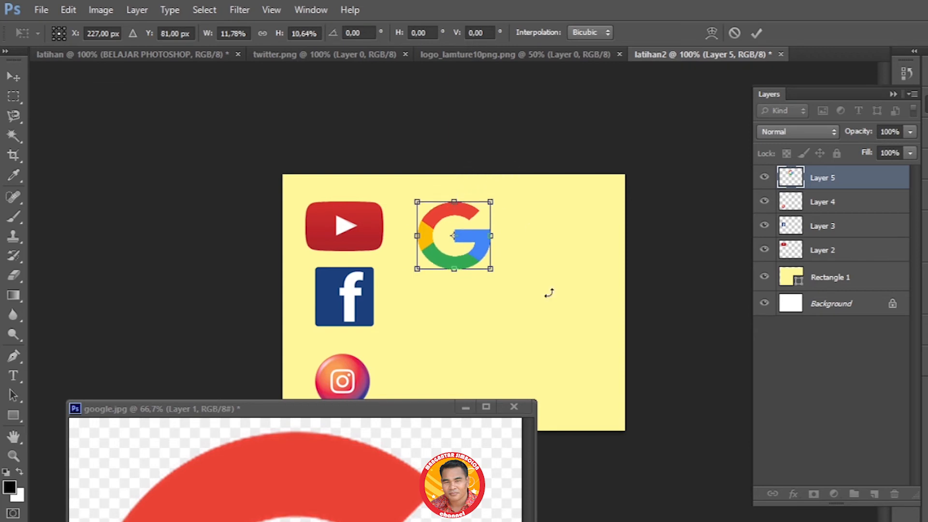
click(385, 411)
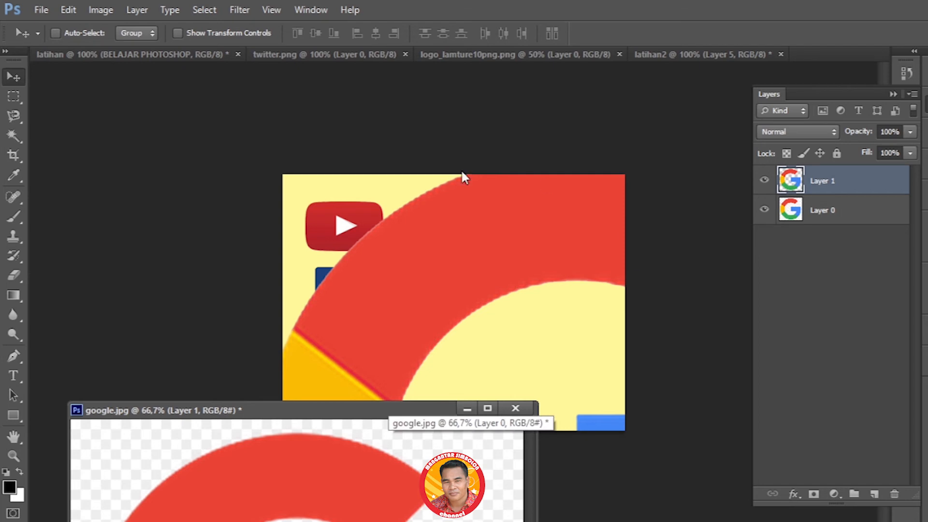
click(657, 53)
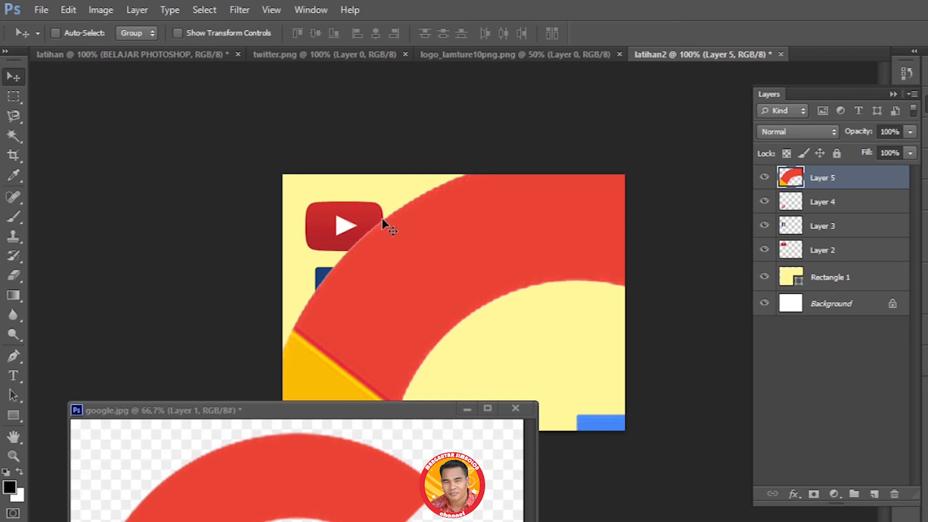
Step: Scale the Google logo in latihan2 to about 8.65% width and 8.75% height with Free Transform, and place it beside the YouTube icon
drag(456, 275, 528, 260)
click(69, 9)
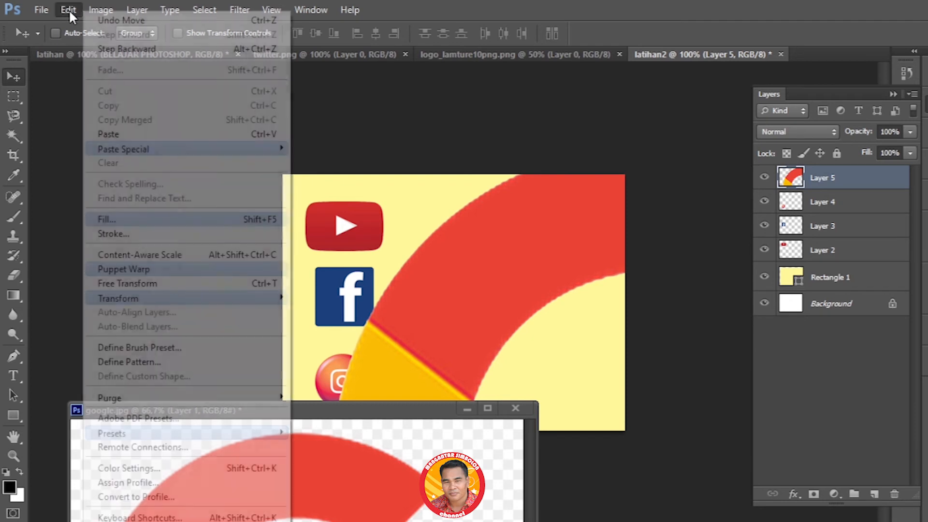
click(129, 284)
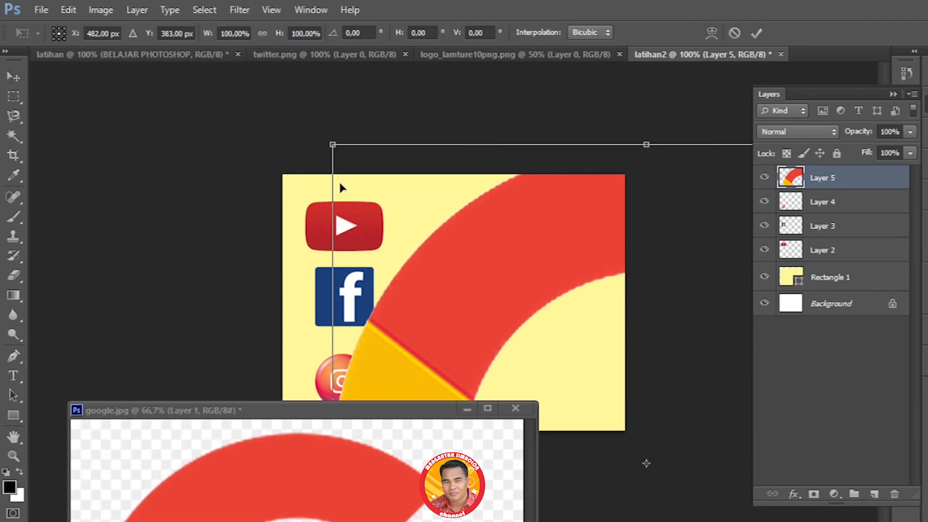
drag(333, 144, 454, 265)
drag(546, 353, 313, 172)
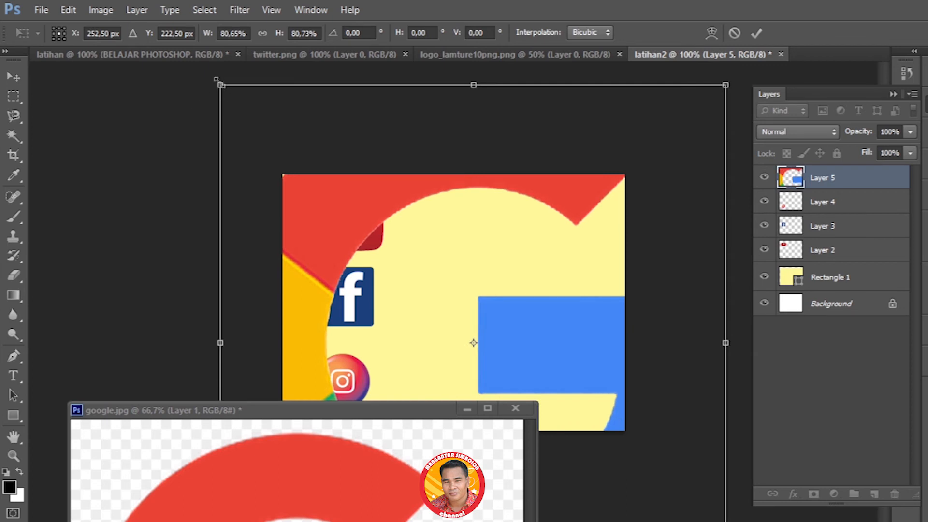
drag(220, 84, 433, 302)
drag(542, 353, 358, 179)
drag(262, 139, 428, 311)
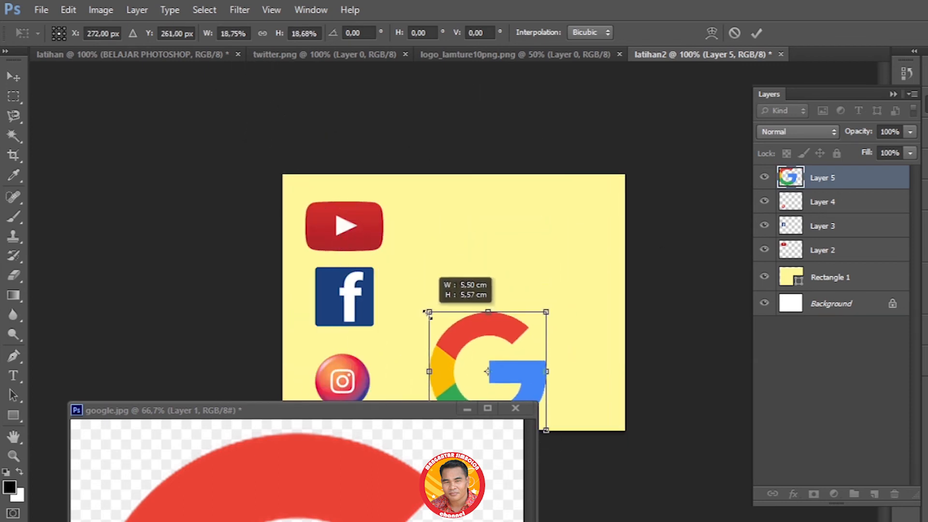
drag(503, 367, 454, 229)
drag(397, 203, 457, 264)
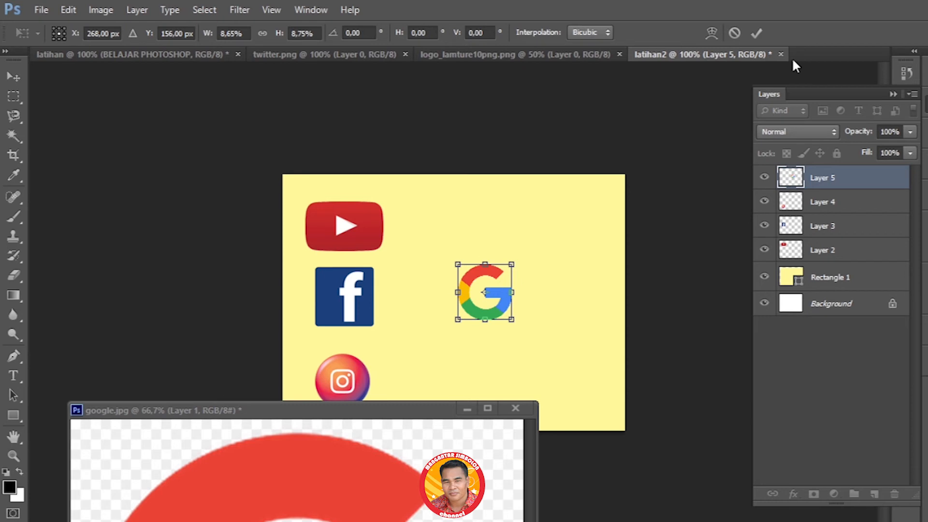
click(756, 33)
drag(472, 316, 433, 247)
Step: Close google.jpg without saving its changes
drag(397, 418, 495, 482)
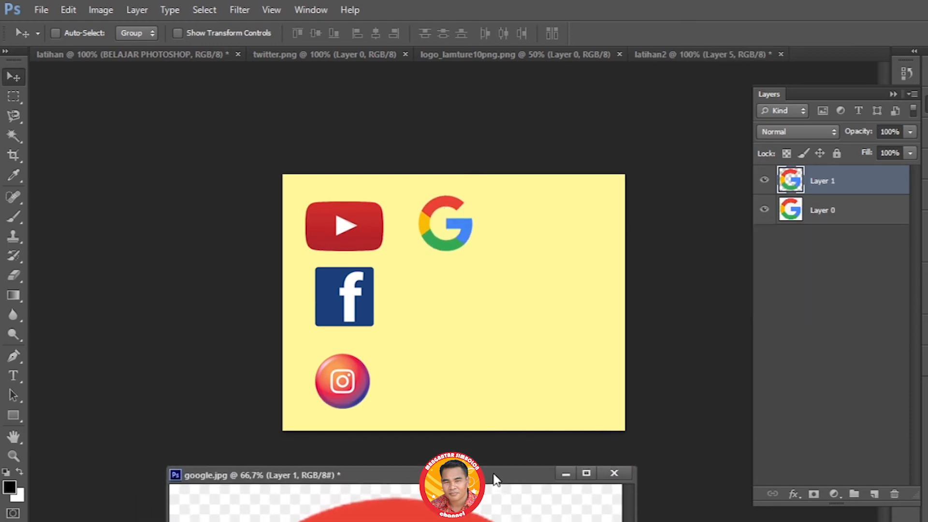
drag(418, 483, 412, 376)
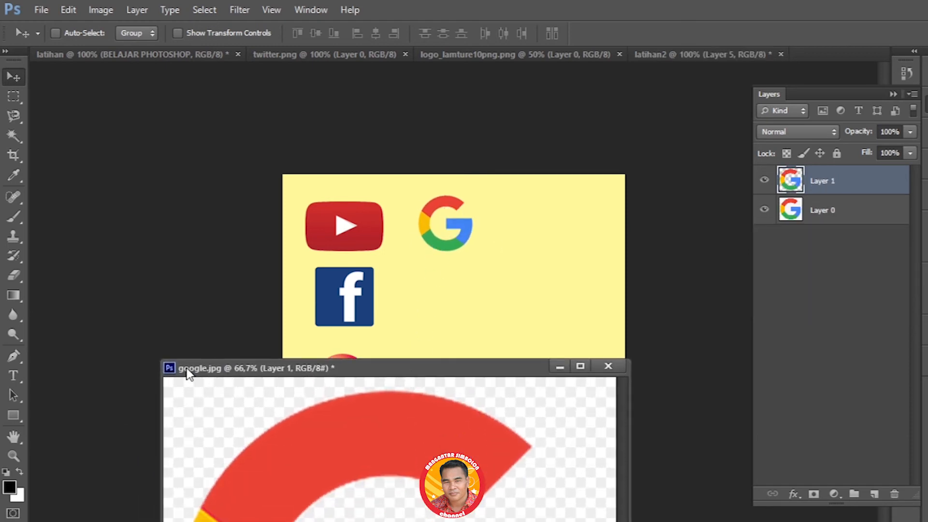
click(608, 365)
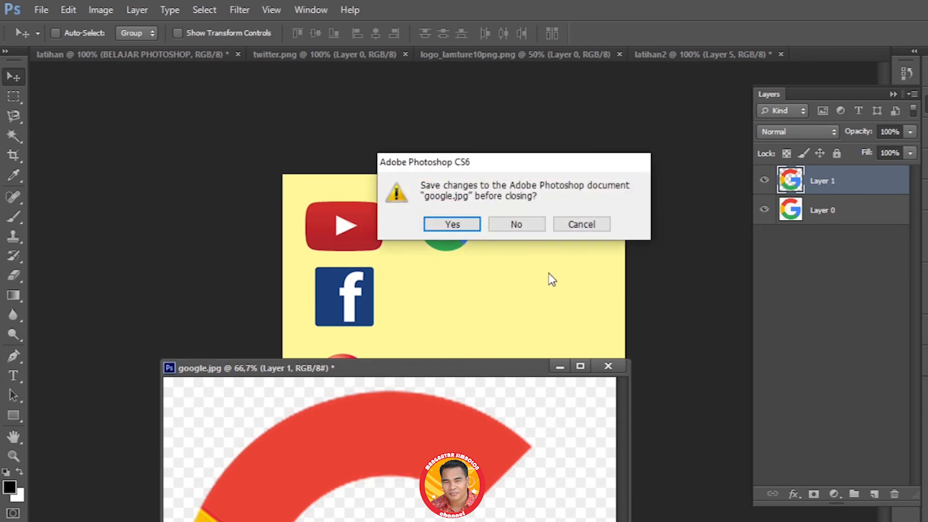
click(531, 224)
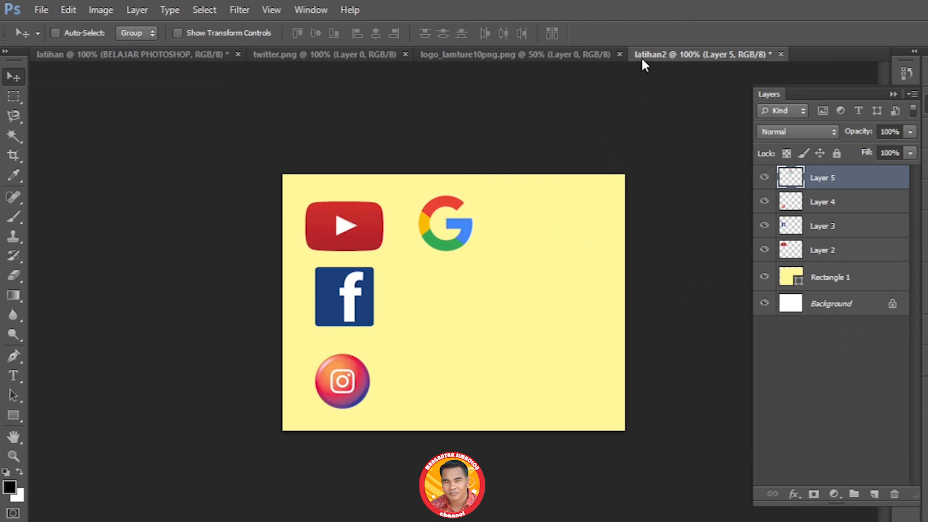
Step: Review latihan2's layers from Background up to Layer 5, look through the other open documents, and return to latihan2
click(833, 309)
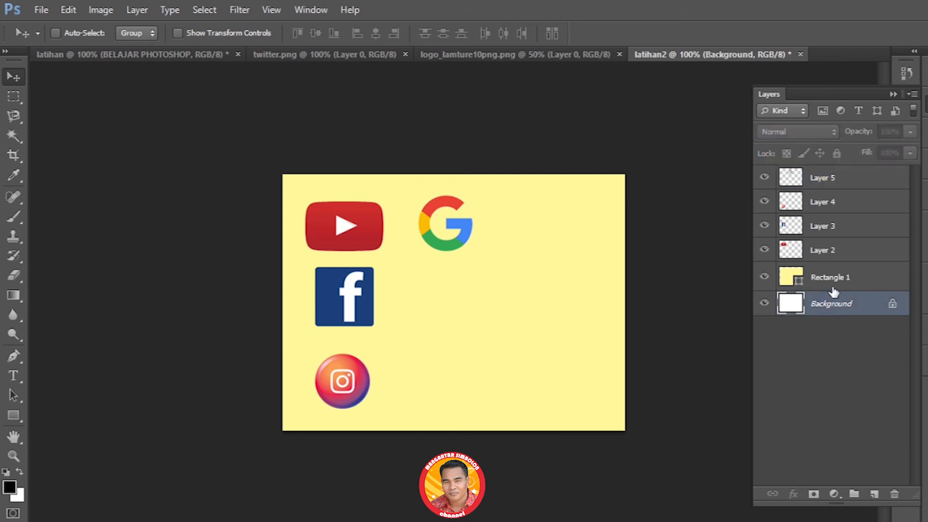
click(832, 286)
click(832, 251)
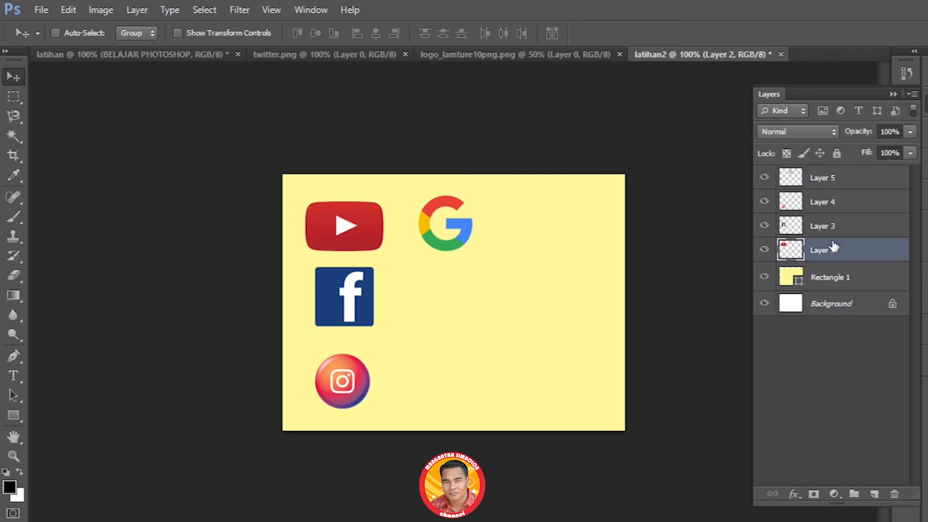
click(833, 235)
click(834, 209)
click(831, 181)
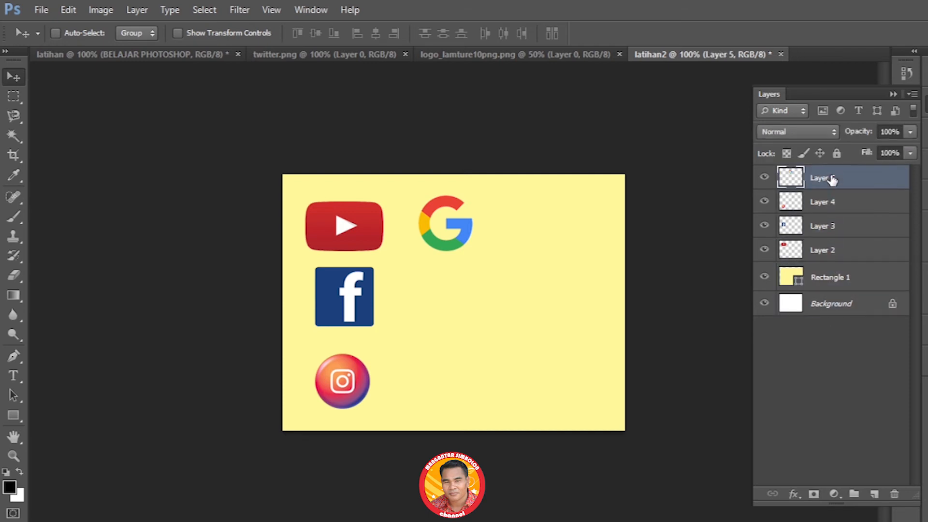
click(441, 61)
click(290, 55)
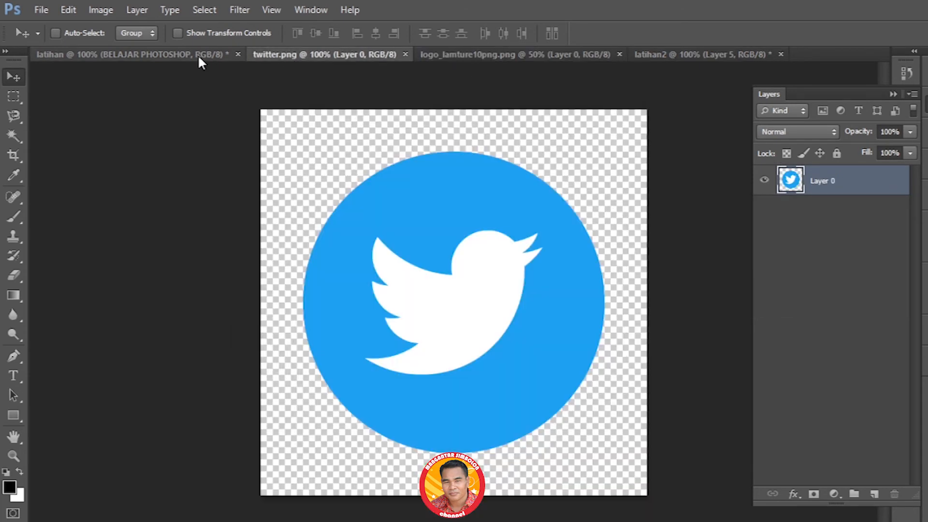
click(172, 54)
click(283, 55)
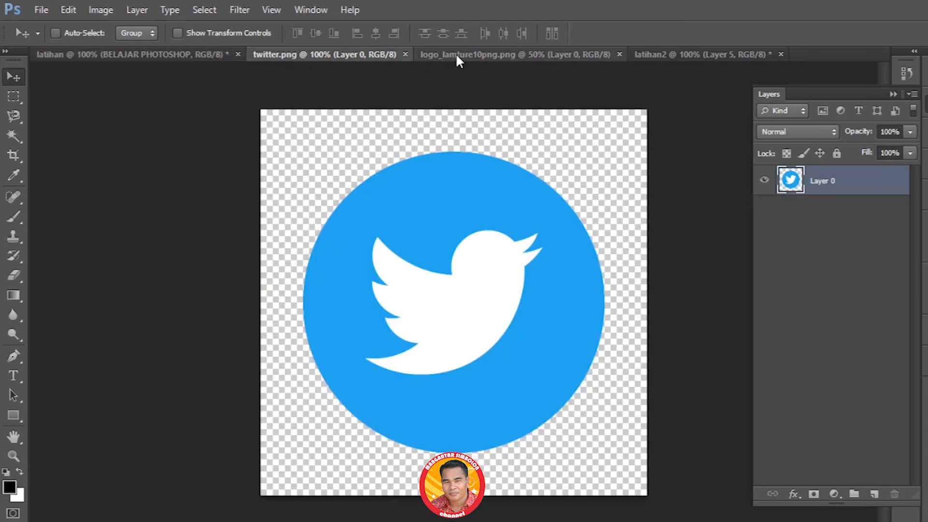
click(469, 53)
click(682, 57)
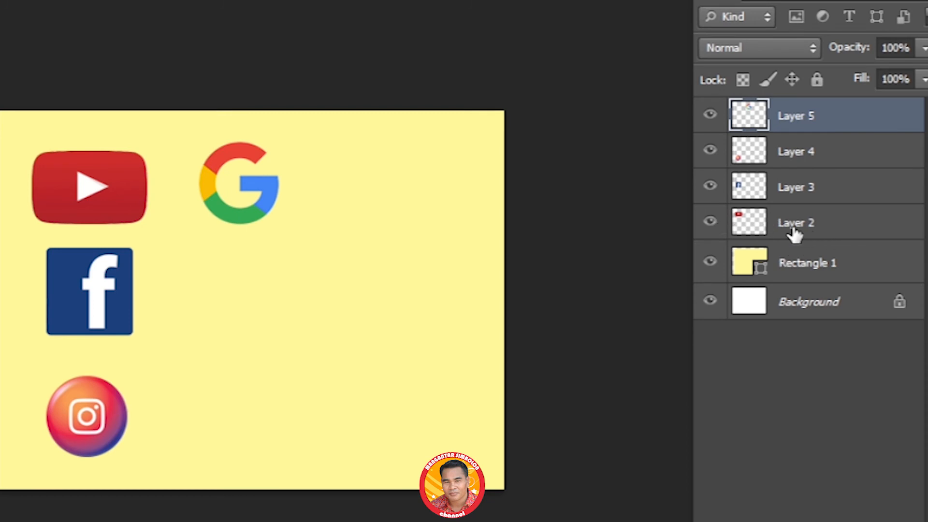
Step: Rename the YouTube icon's layer as youtube and the Facebook icon's layer as facebook
click(803, 233)
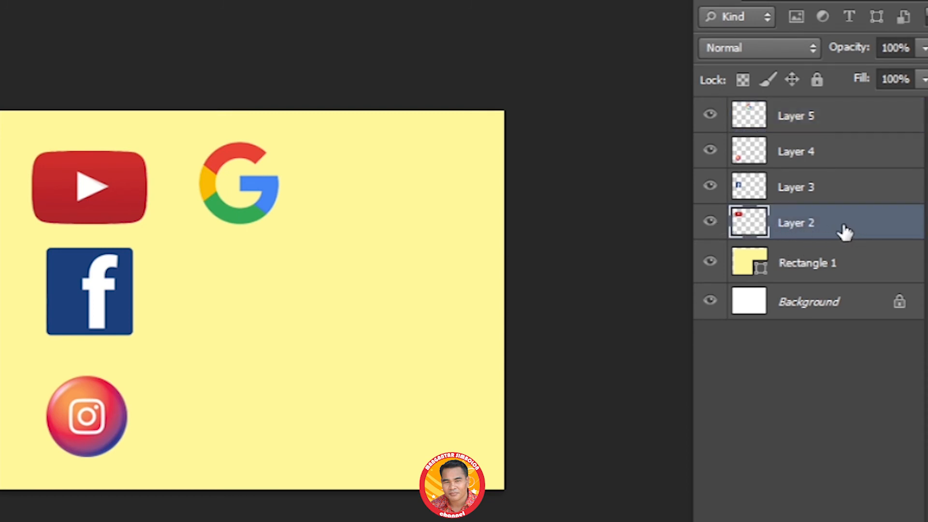
double_click(812, 226)
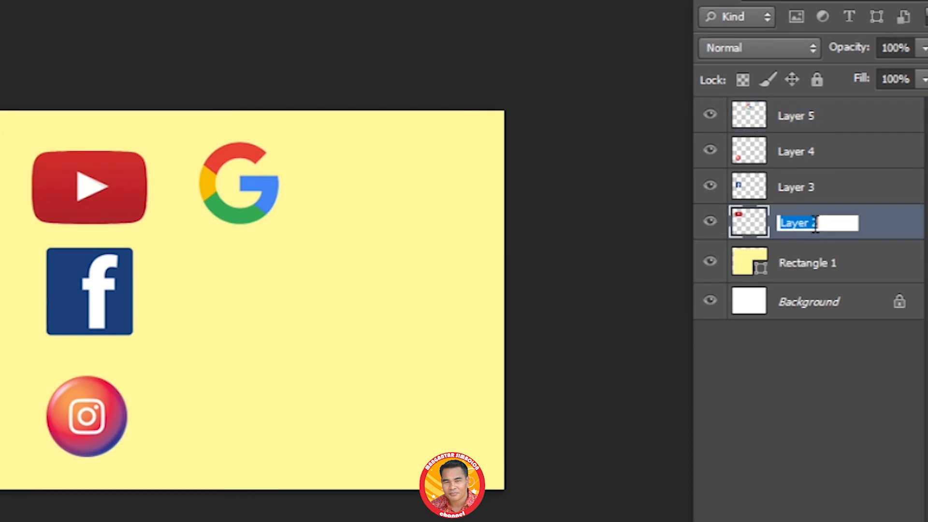
text(youtube)
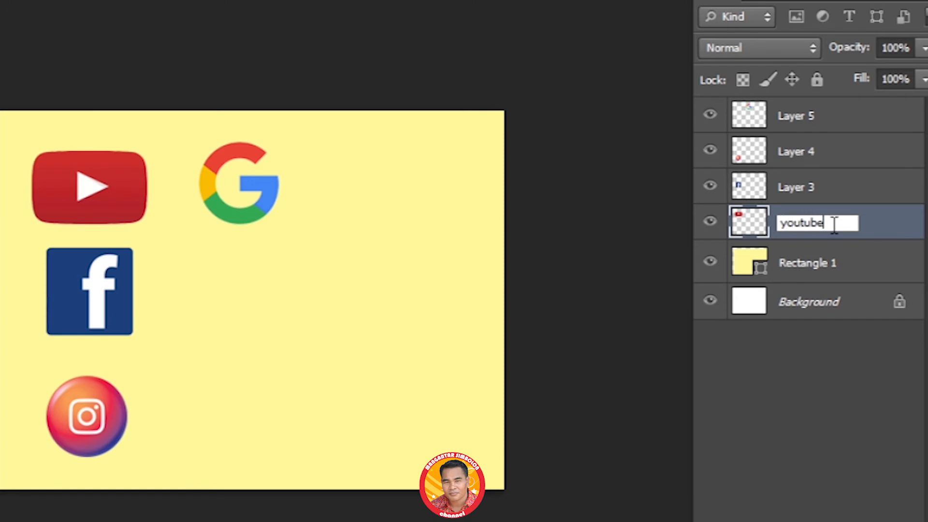
double_click(798, 189)
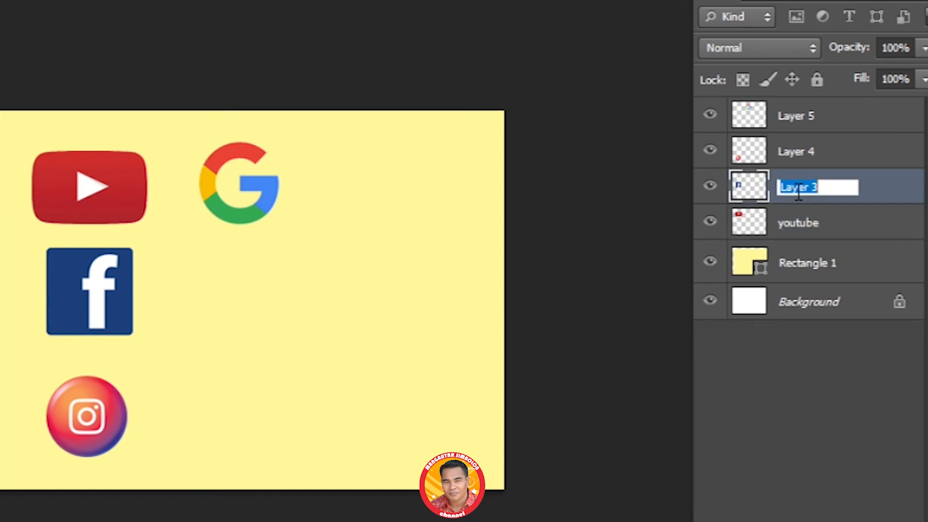
text(facebook)
key(Return)
Step: Rename the Instagram icon's layer as istagram and the Google logo's layer as google
double_click(800, 151)
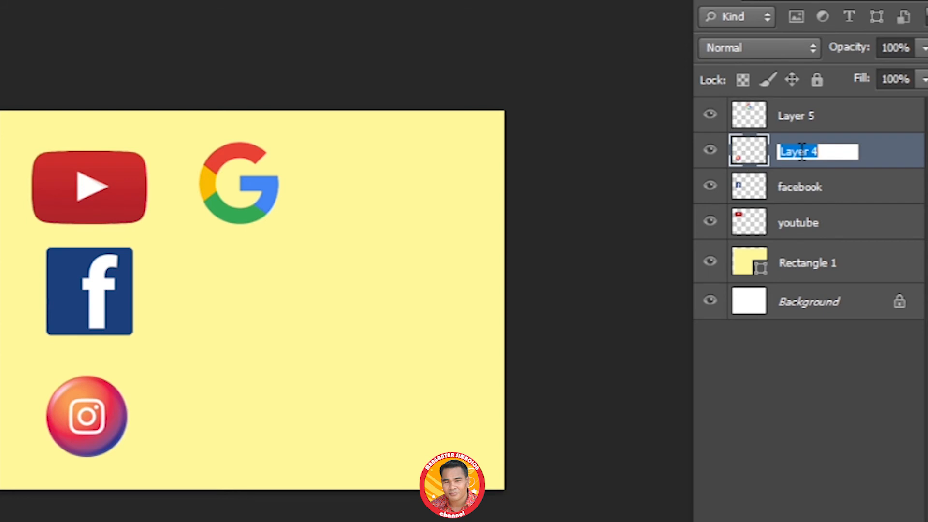
text(istagram)
double_click(817, 117)
text(go)
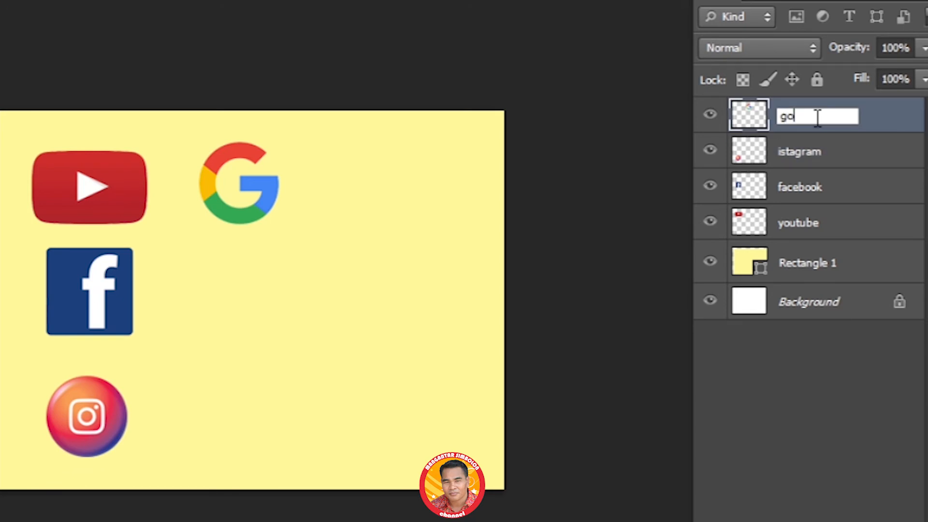
text(ogle)
click(838, 397)
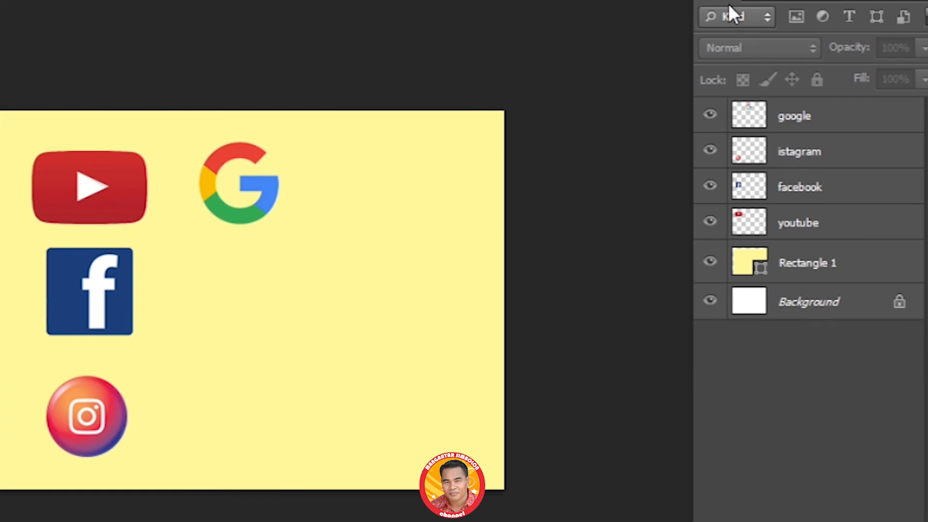
Step: Switch the layer filter from Kind to Name and filter the layer list by face
click(728, 16)
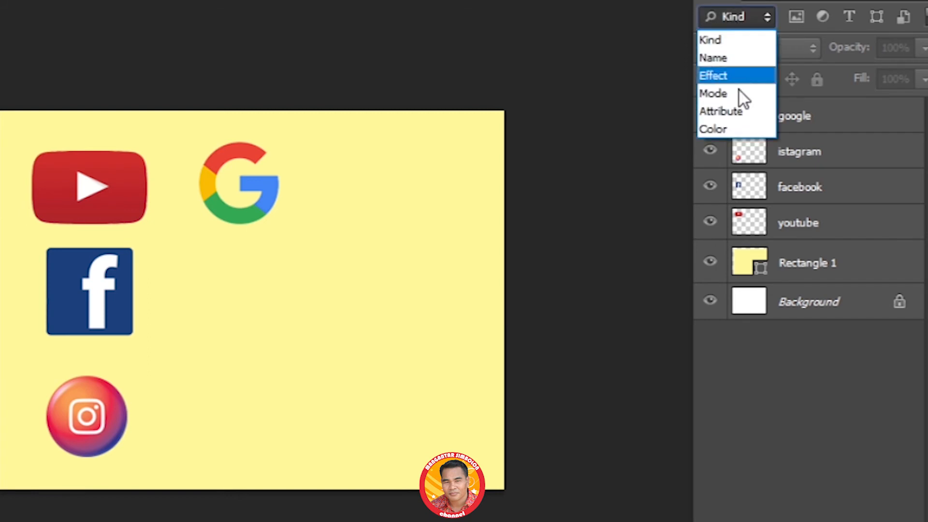
click(814, 382)
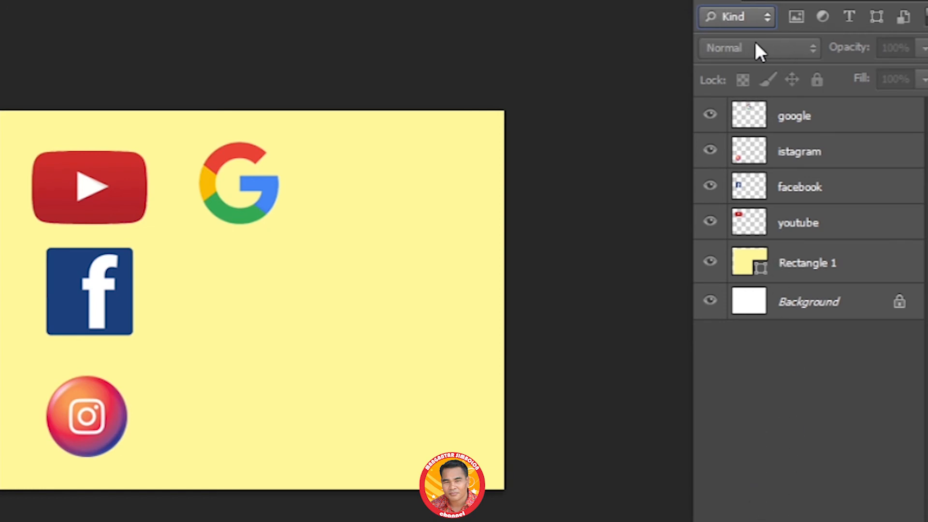
click(733, 17)
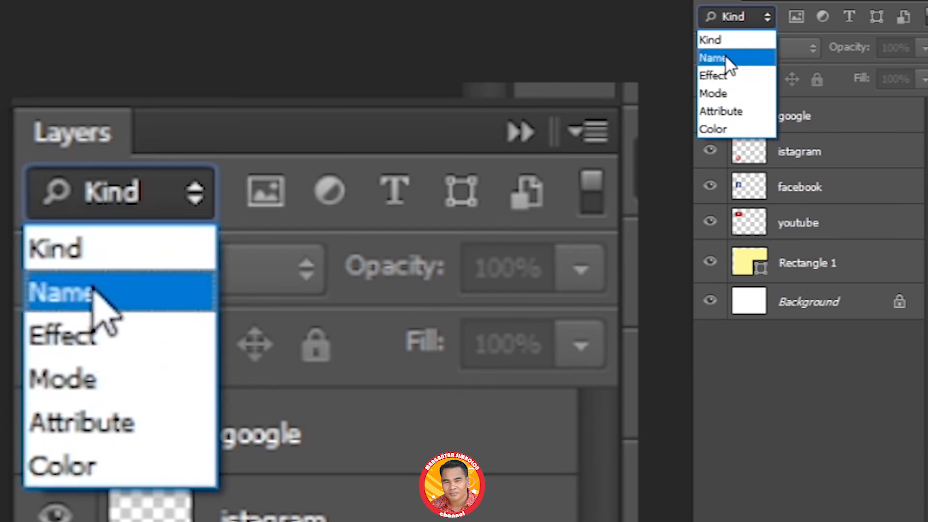
key(Escape)
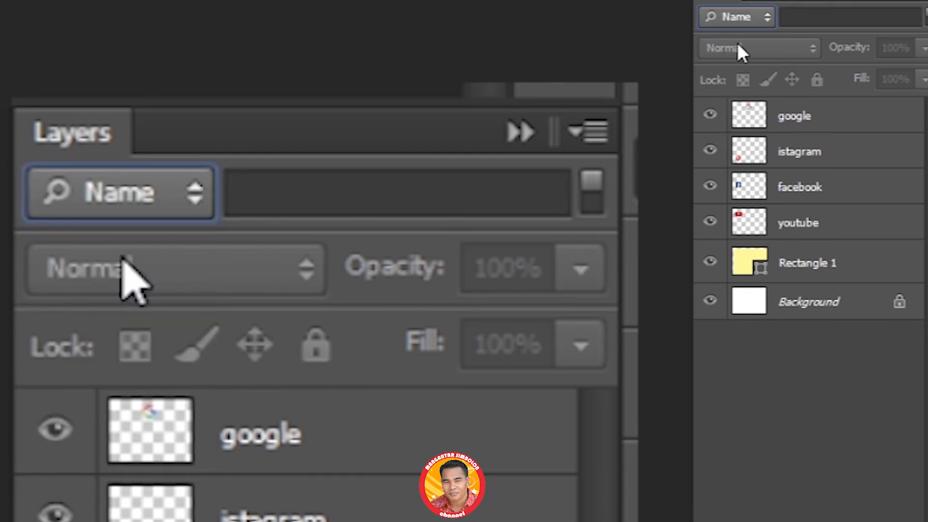
click(807, 17)
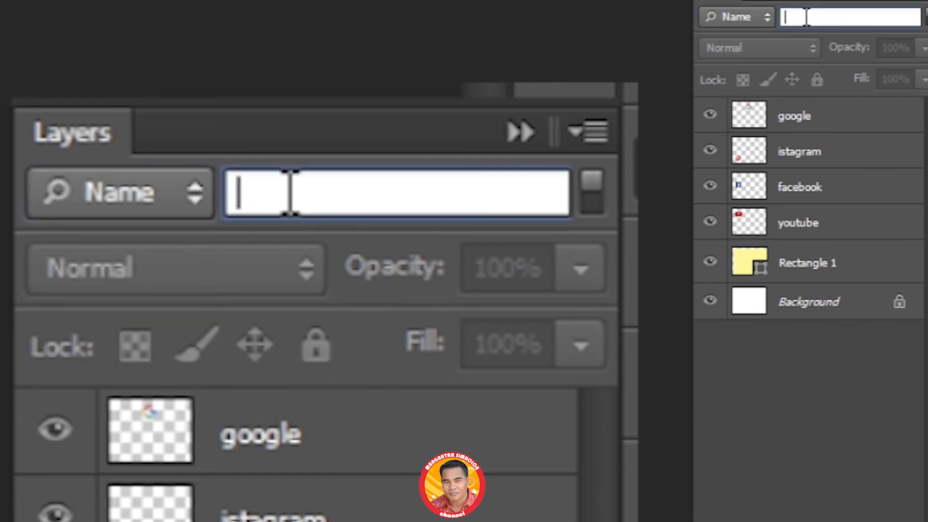
text(face)
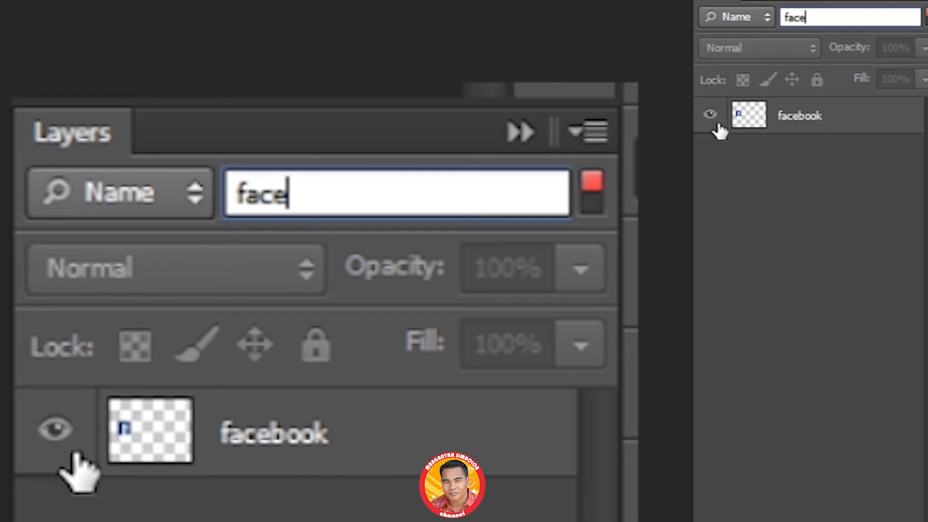
Step: Replace the name filter's text with ista to find the Instagram icon's layer
click(749, 17)
click(722, 59)
drag(819, 20, 755, 19)
text(ista)
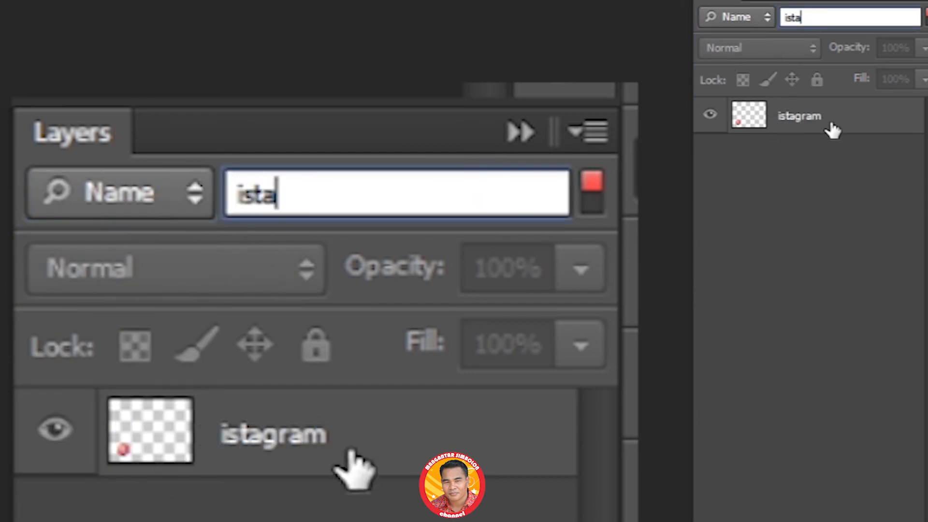
Step: Clear the name filter so that all layers are listed
click(739, 20)
click(787, 224)
click(844, 18)
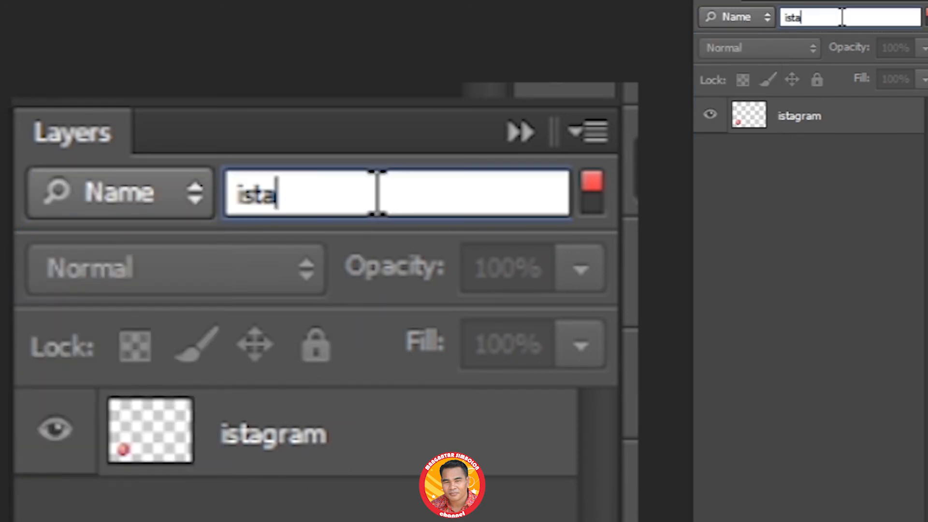
key(BackSpace)
key(BackSpace)
key(BackSpace)
key(BackSpace)
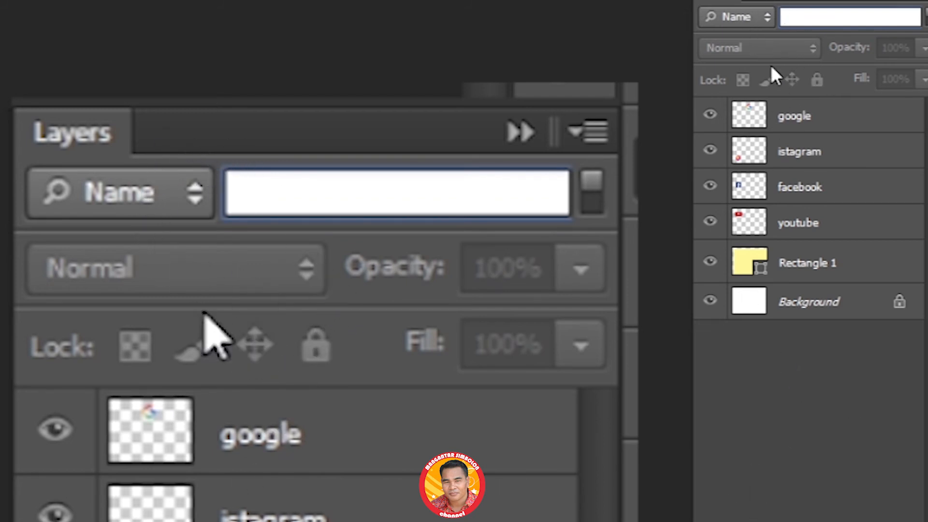
Step: Try the Dissolve, Darken, Linear Burn and Color Dodge blend modes on the google layer
click(768, 121)
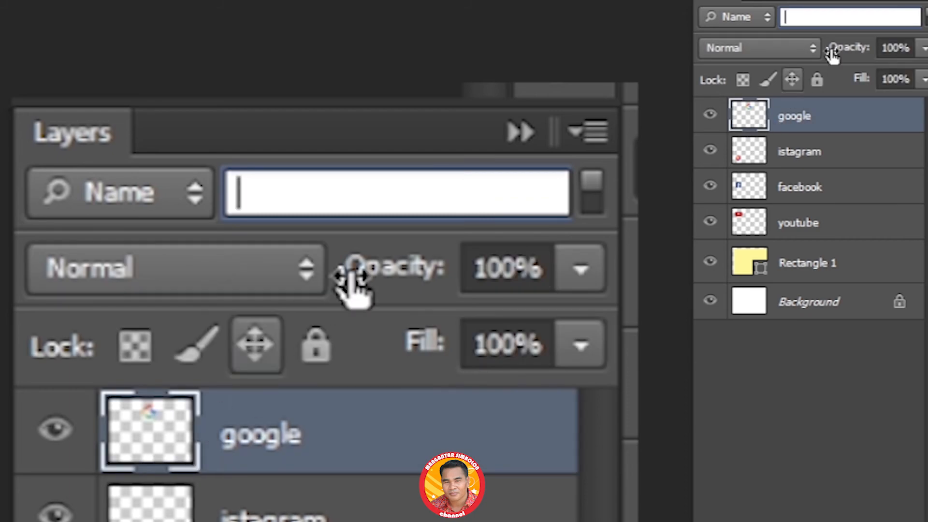
click(748, 47)
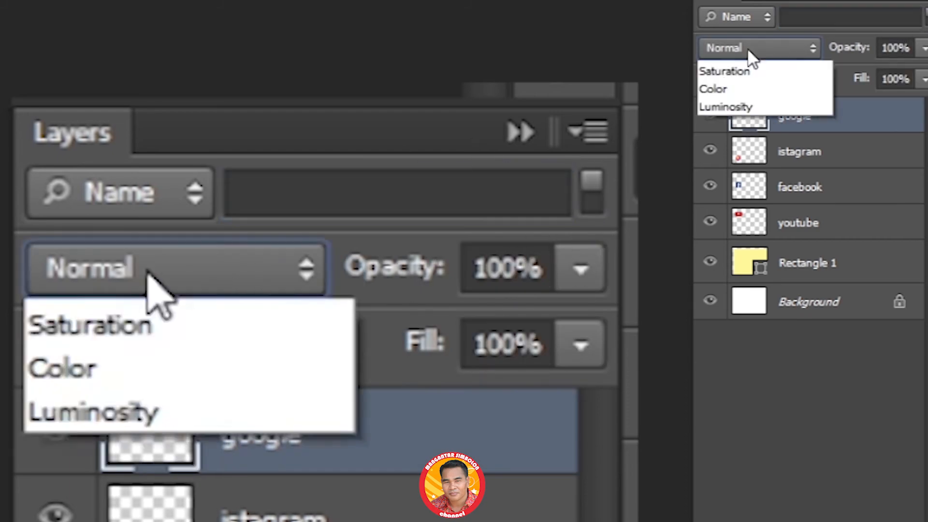
click(747, 48)
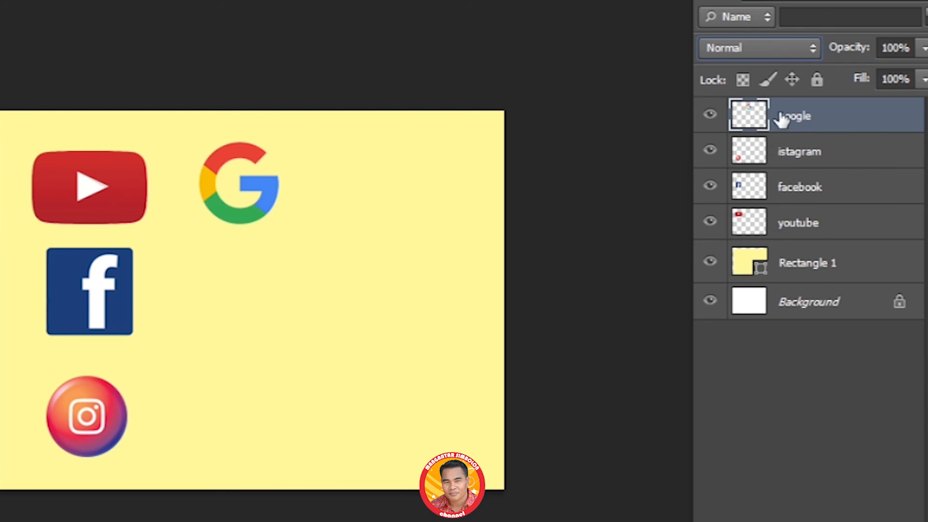
click(752, 47)
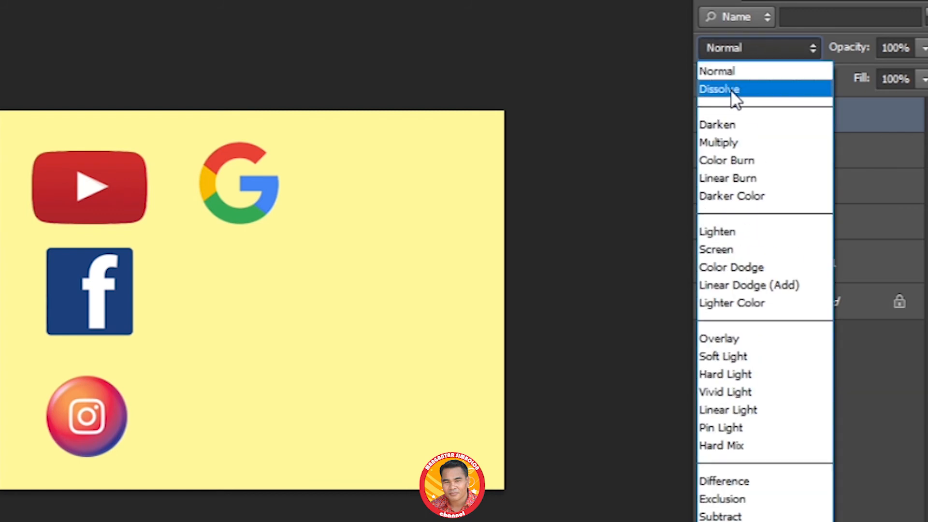
click(731, 91)
click(755, 47)
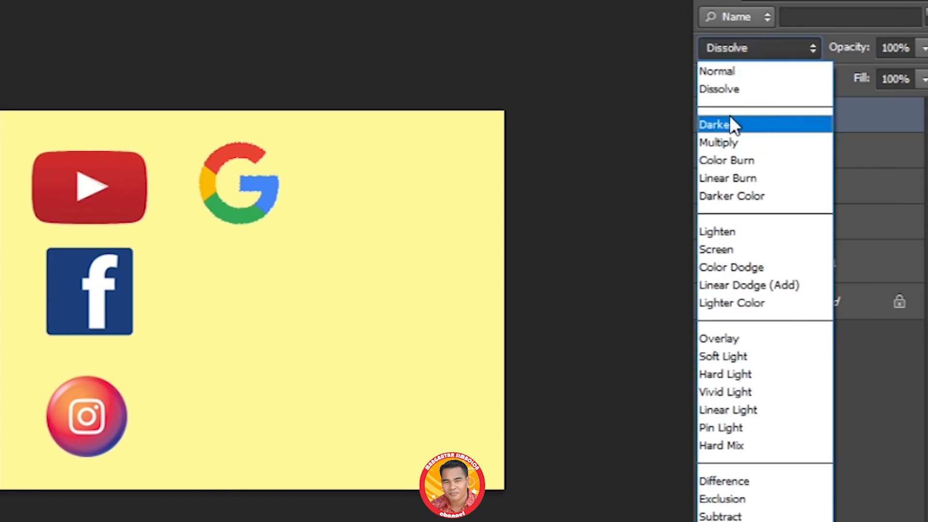
click(730, 121)
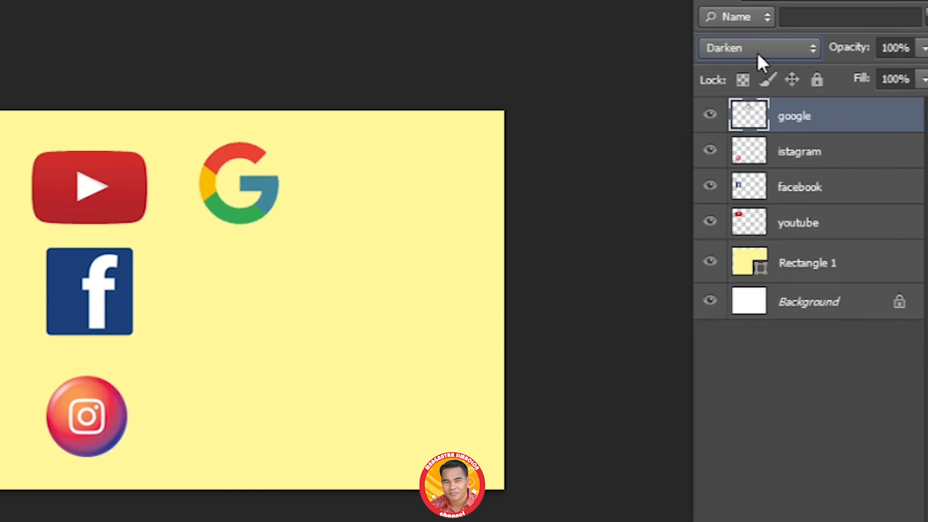
click(758, 53)
click(746, 178)
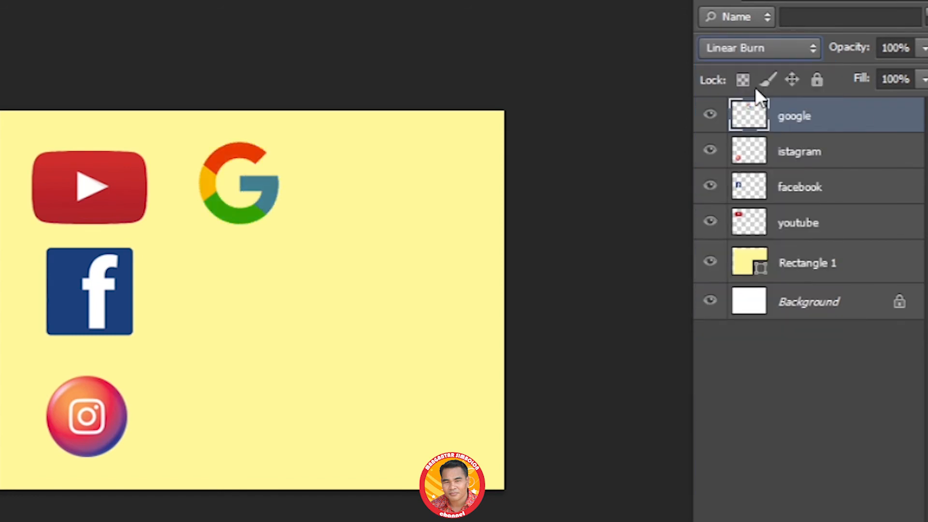
click(757, 47)
click(737, 267)
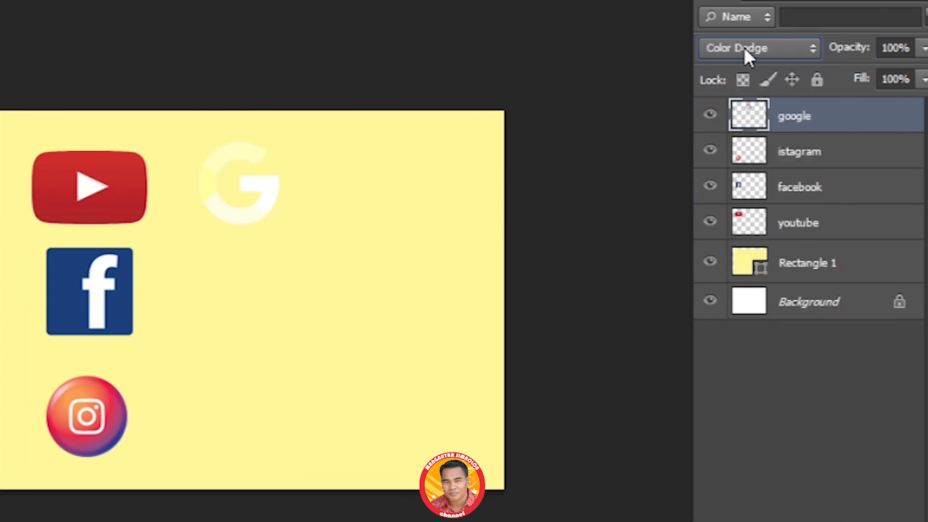
Step: Restore the google layer's blend mode to Normal and look over the available blend modes
click(797, 47)
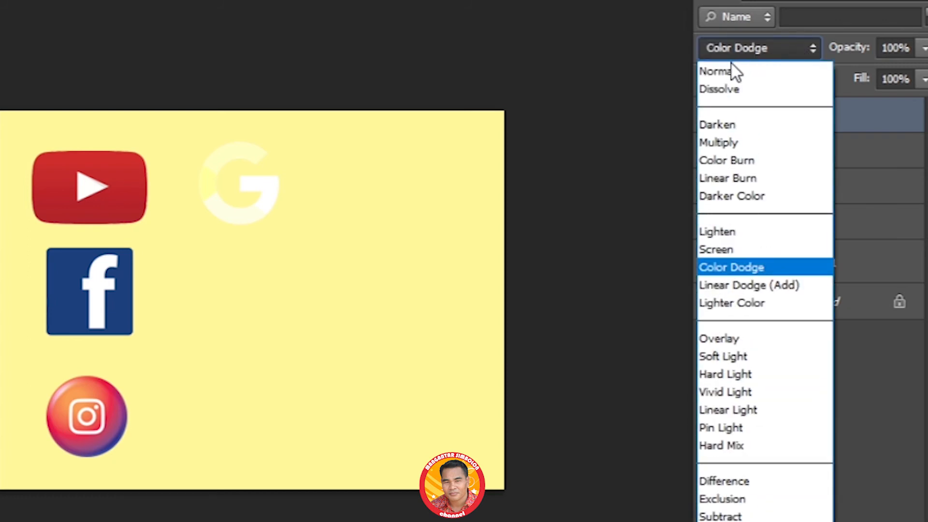
click(723, 68)
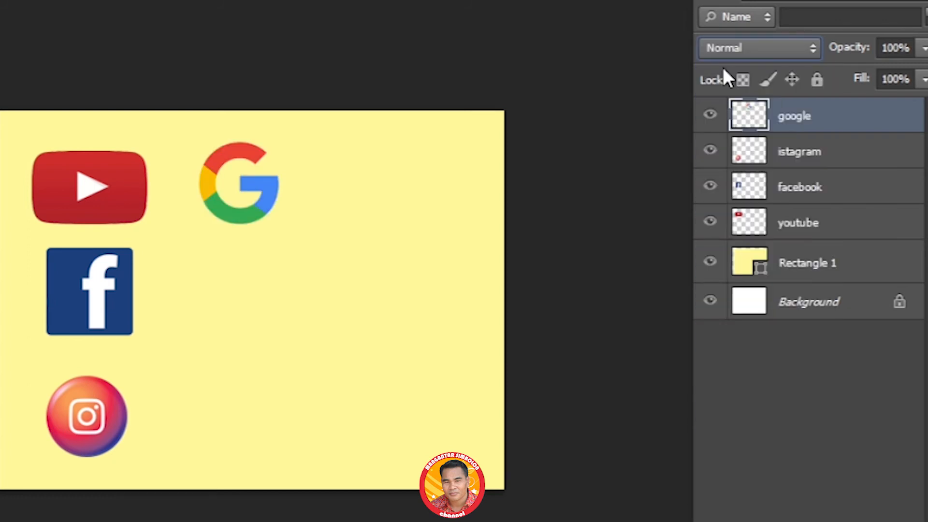
click(746, 52)
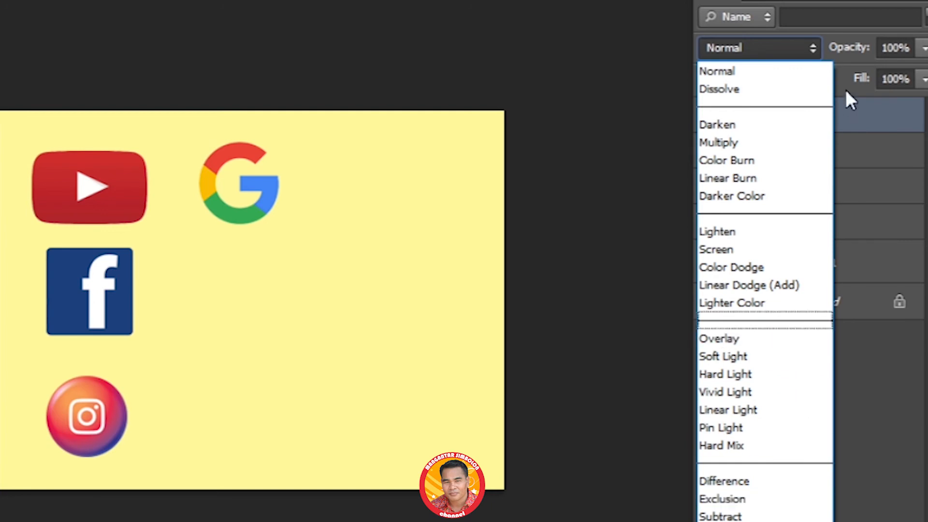
click(734, 43)
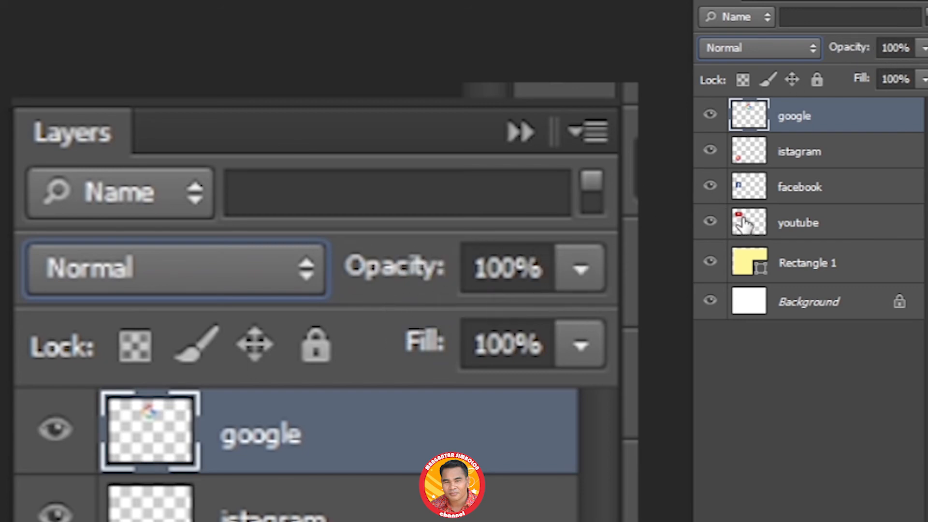
Step: Lower the youtube layer's opacity to 55%, restore it to 100%, and deselect the layer
click(807, 228)
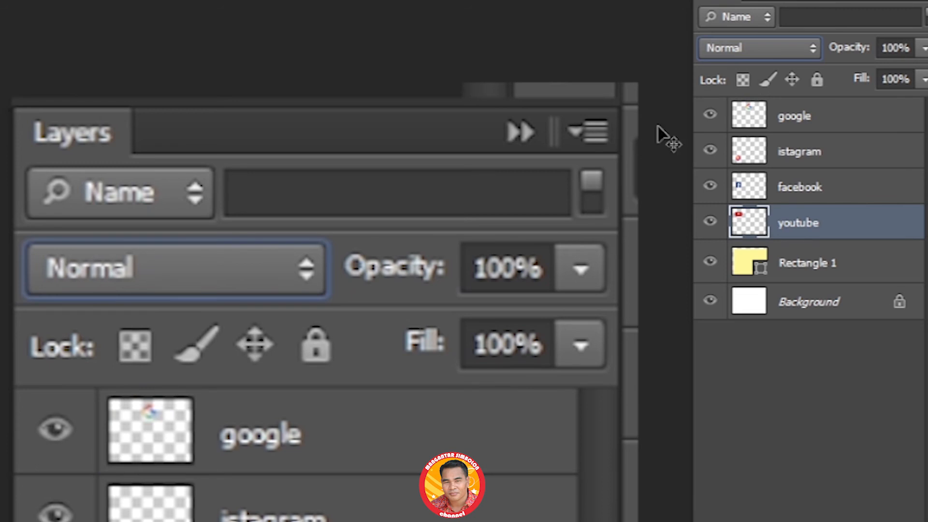
click(923, 48)
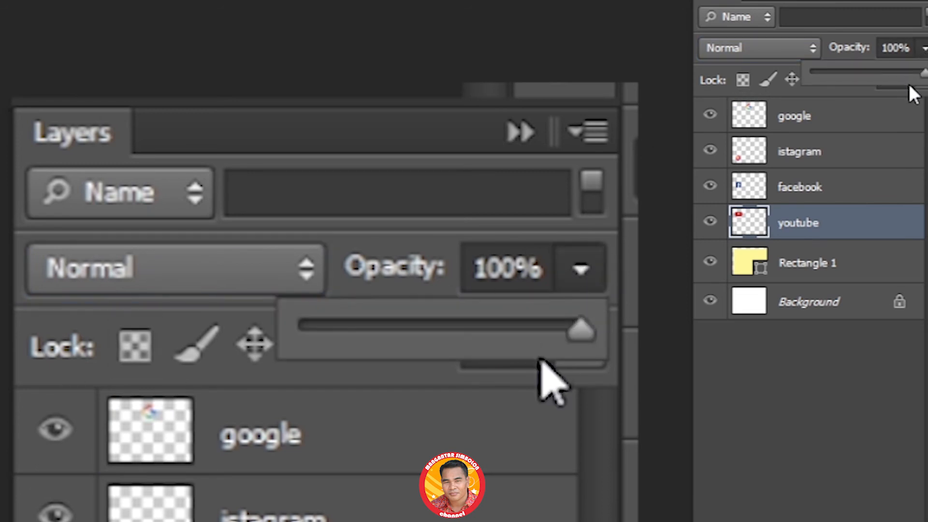
click(924, 48)
click(924, 48)
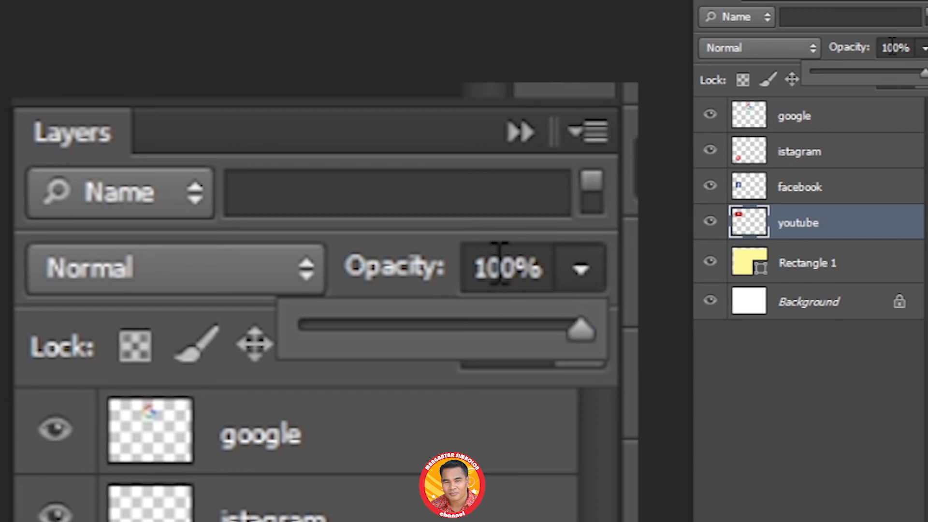
click(924, 50)
click(924, 49)
drag(924, 73, 873, 73)
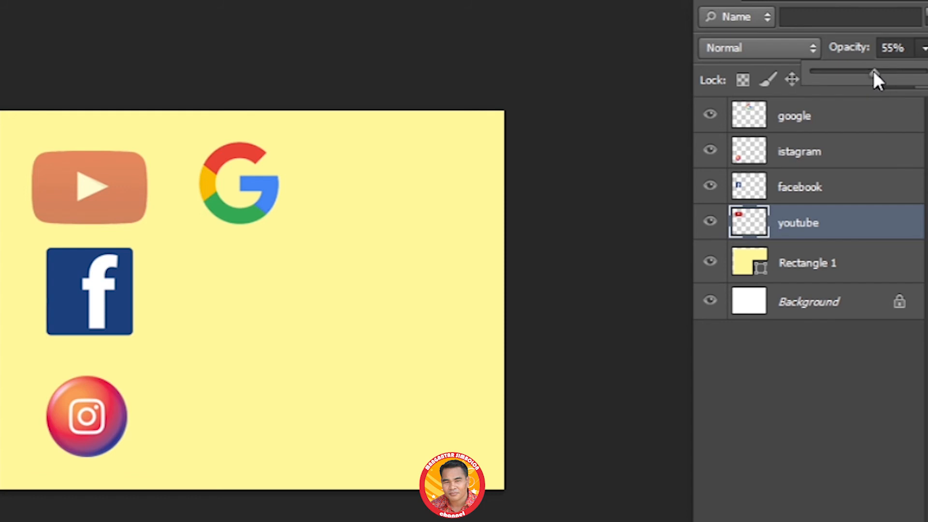
drag(873, 71, 924, 72)
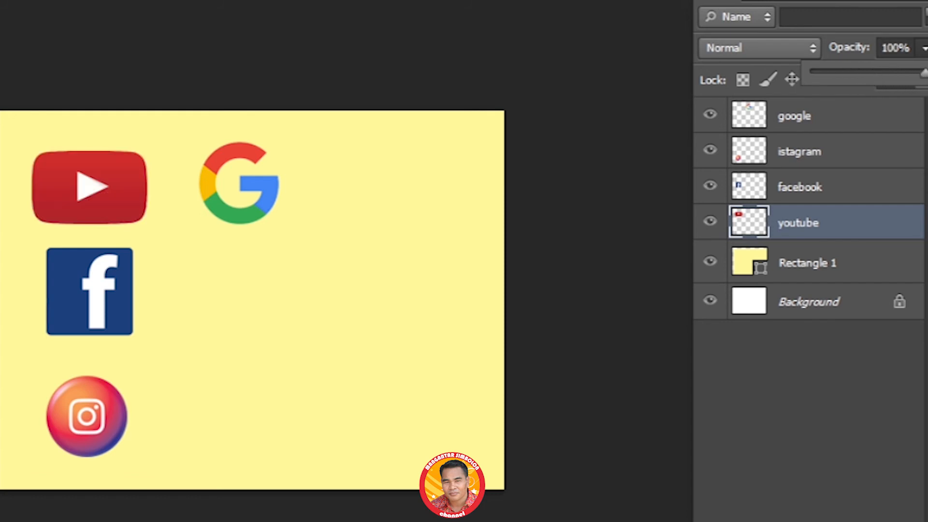
click(789, 389)
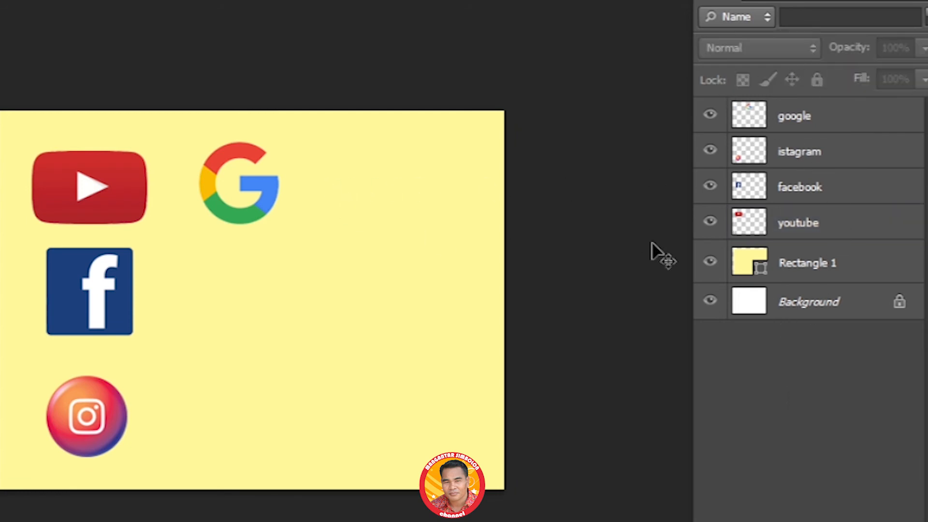
Step: Try out the Fill setting on the youtube layer, leave it at 100%, and deselect the layer
click(824, 227)
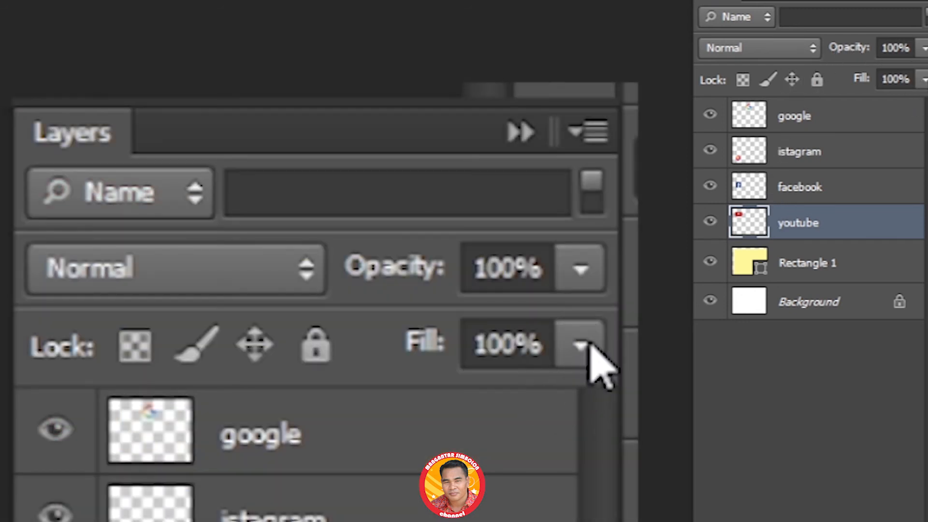
click(581, 344)
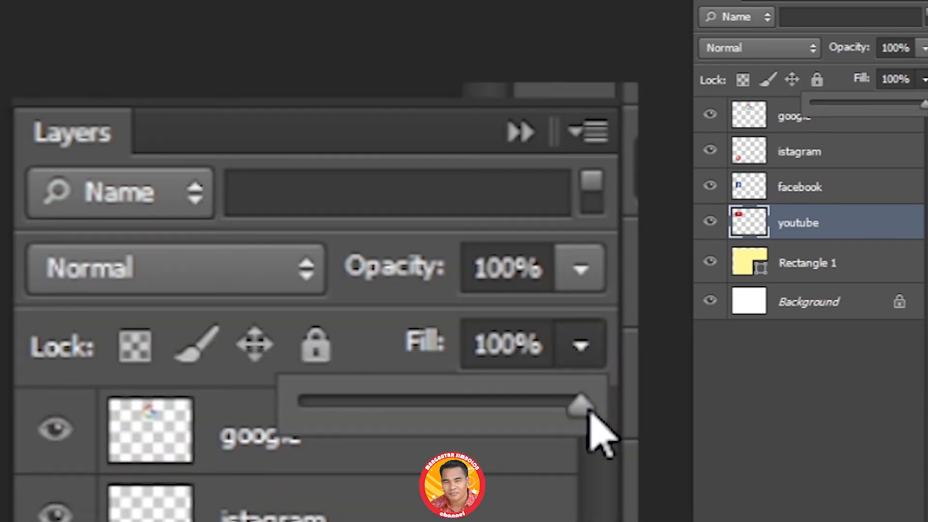
mouse_move(924, 103)
mouse_down()
mouse_move(837, 105)
mouse_move(923, 104)
mouse_up()
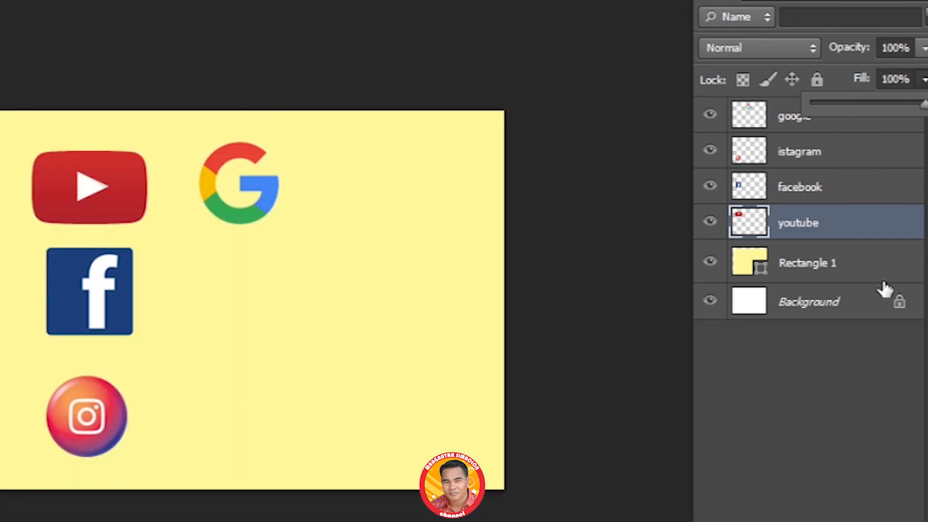
click(833, 376)
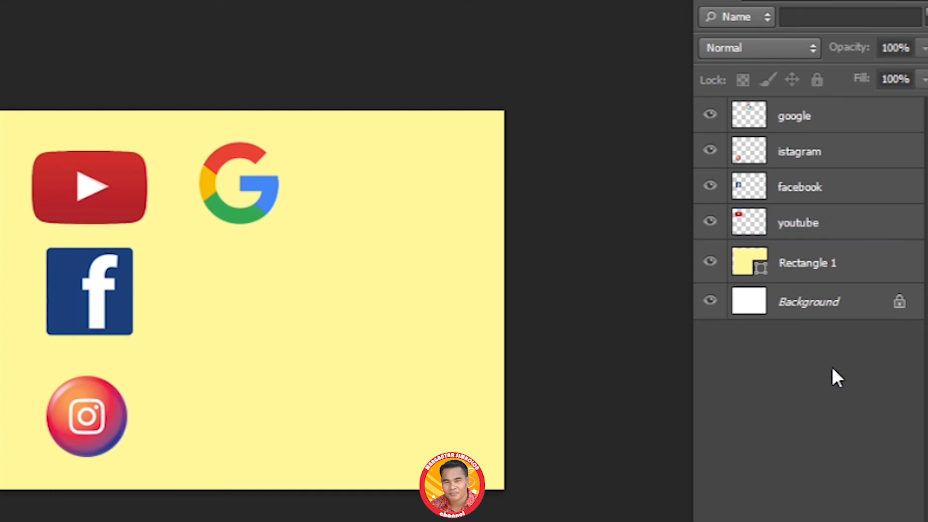
Step: Lock the transparent pixels of the youtube layer and of the istagram layer
click(781, 224)
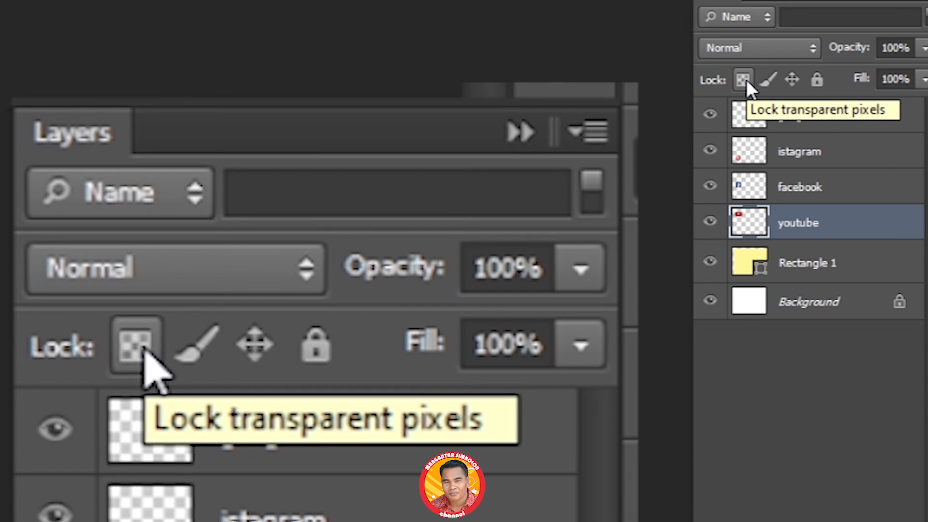
click(746, 79)
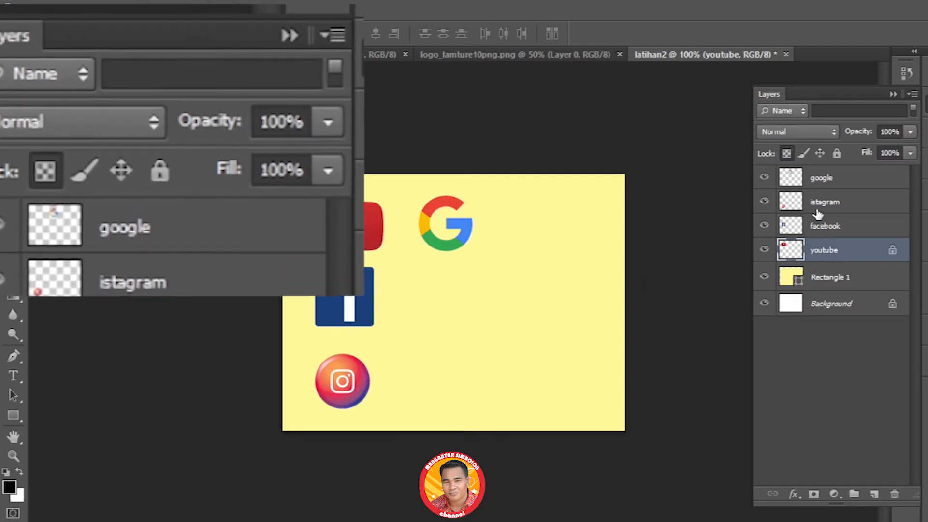
click(818, 207)
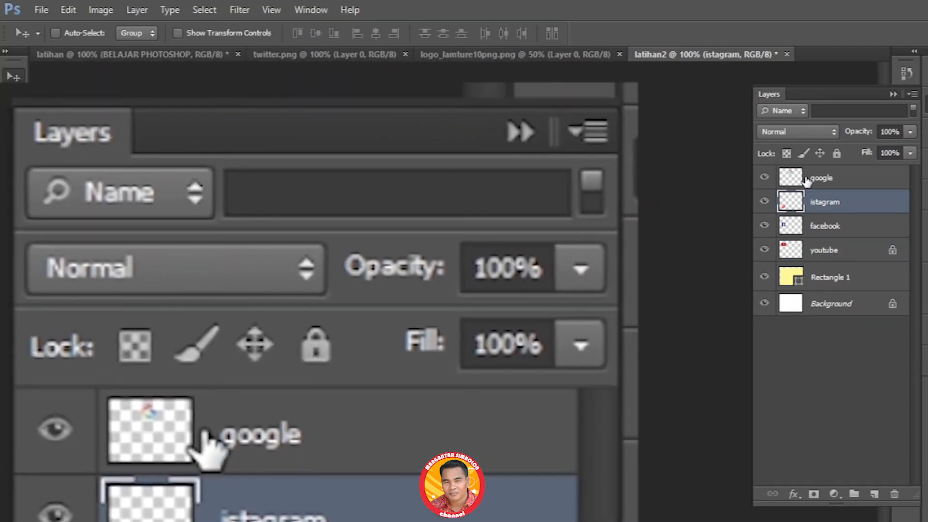
click(787, 154)
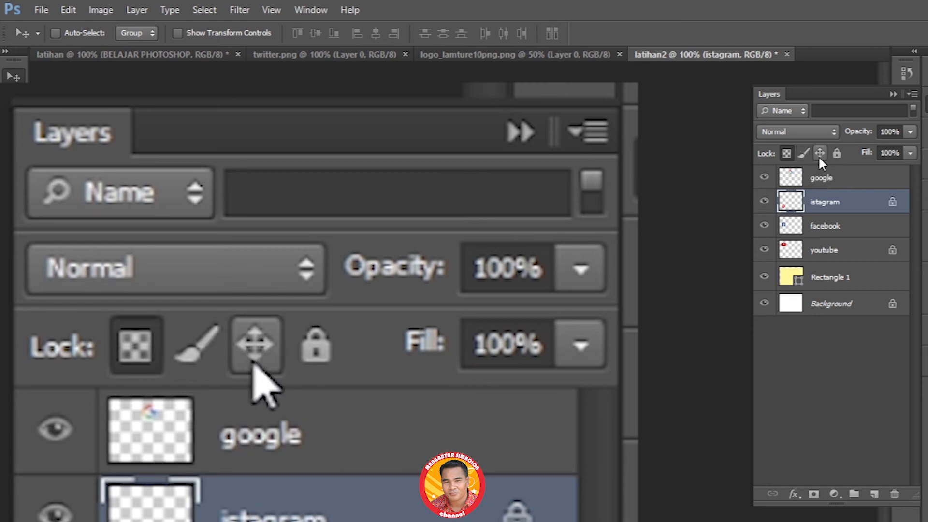
Step: Lock the istagram layer's position and try several times to move its icon on the canvas
click(819, 155)
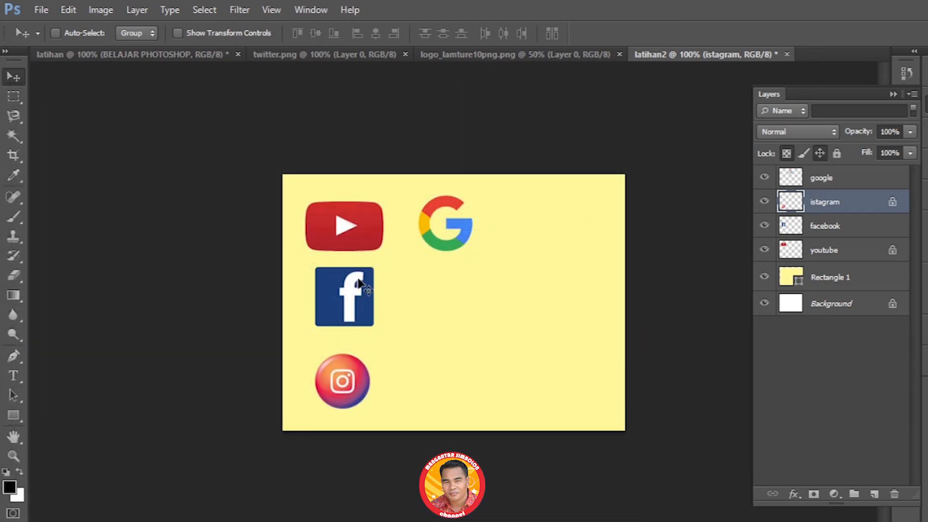
drag(340, 382, 288, 406)
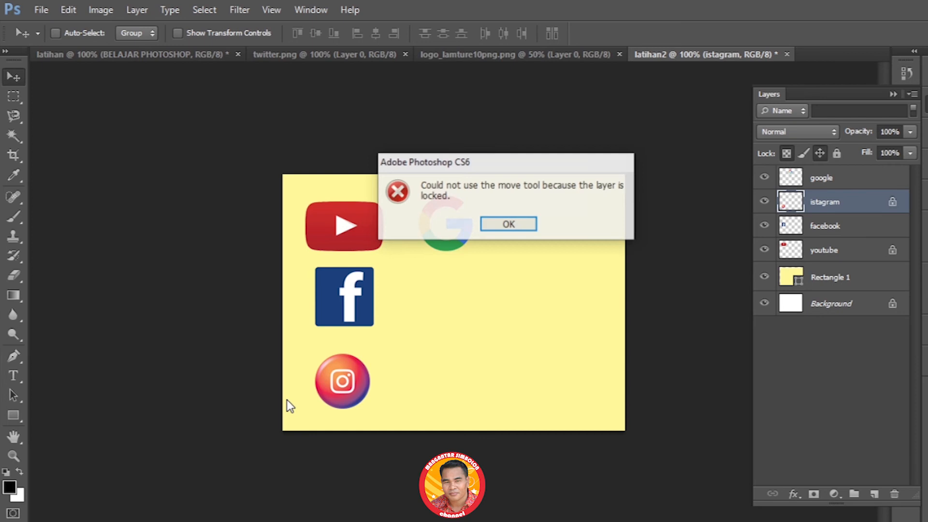
click(507, 226)
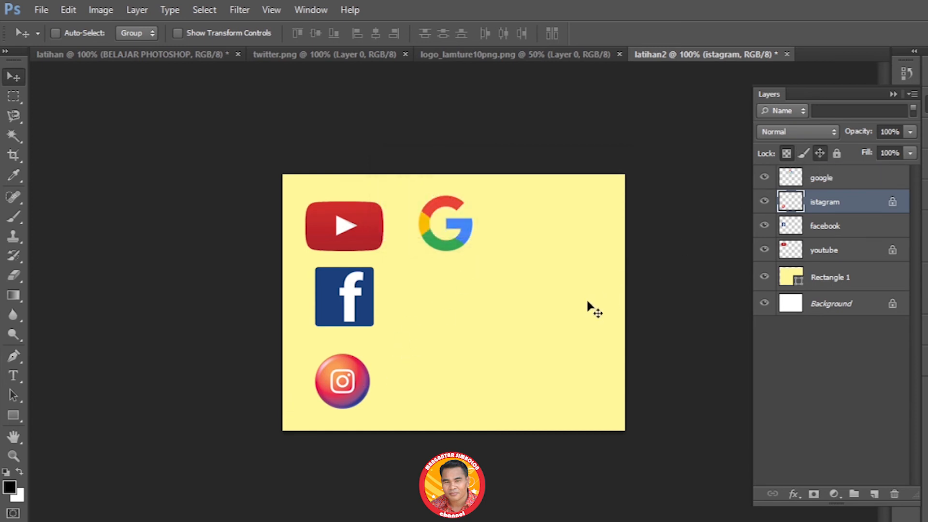
drag(342, 379, 352, 382)
click(509, 225)
drag(342, 390, 468, 325)
click(509, 224)
Step: Move the facebook layer's icon across the canvas to the area below and right of the Google logo
click(832, 259)
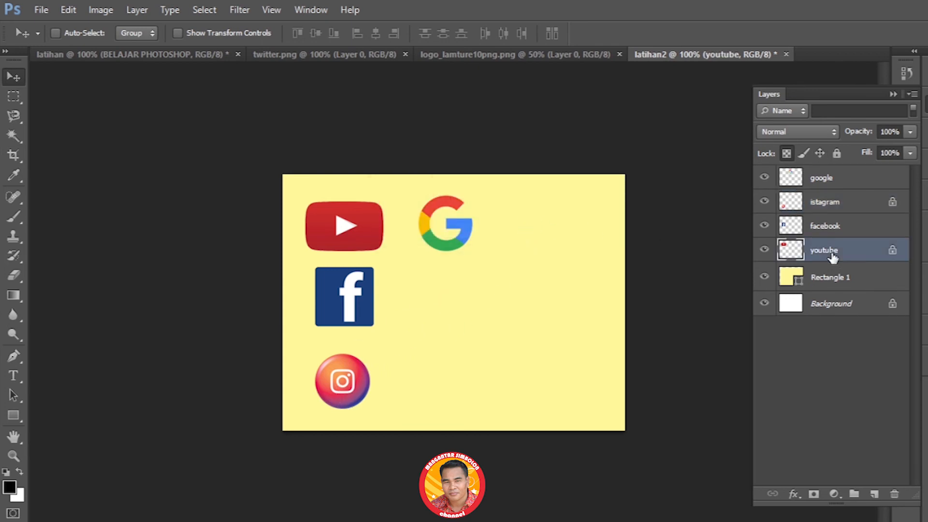
click(825, 231)
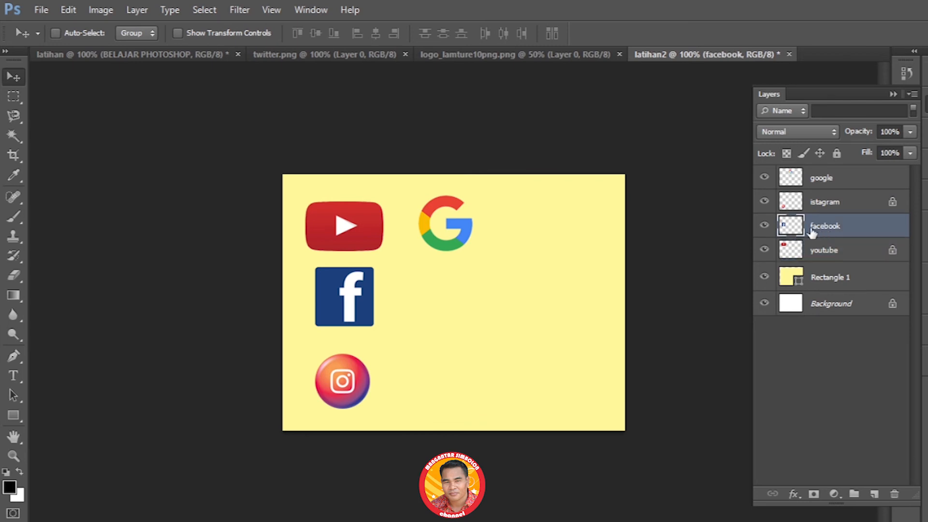
drag(341, 297, 521, 293)
Step: Try again to move the position-locked Instagram icon, about 1.4 cm right and 2.3 cm up, and dismiss the alert
click(836, 203)
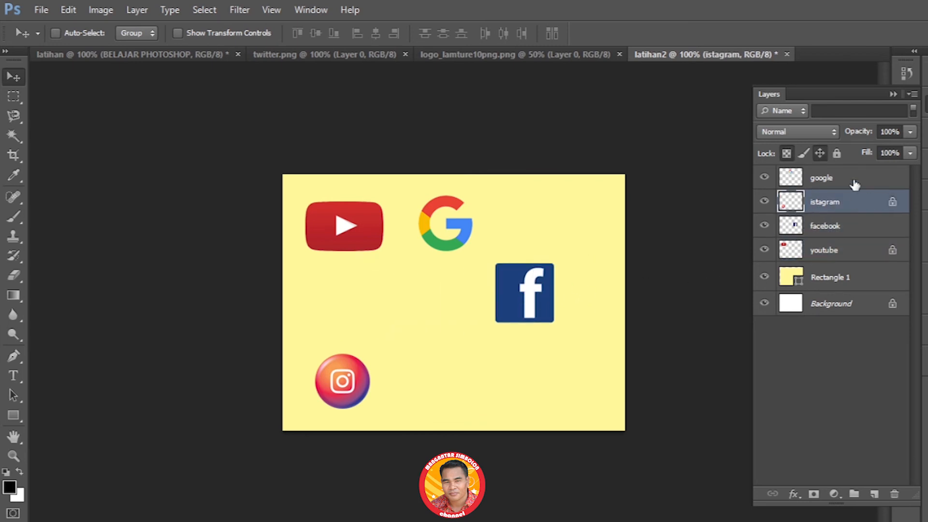
drag(353, 382, 387, 335)
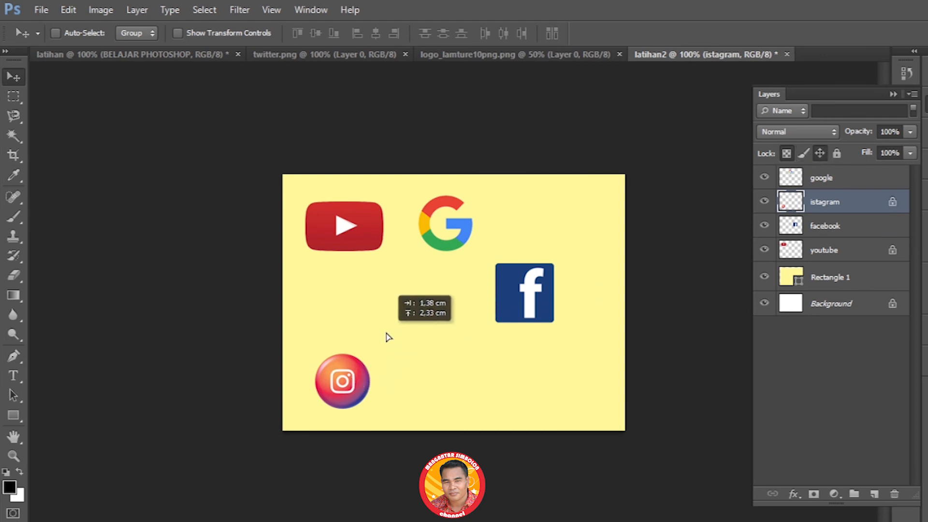
click(510, 224)
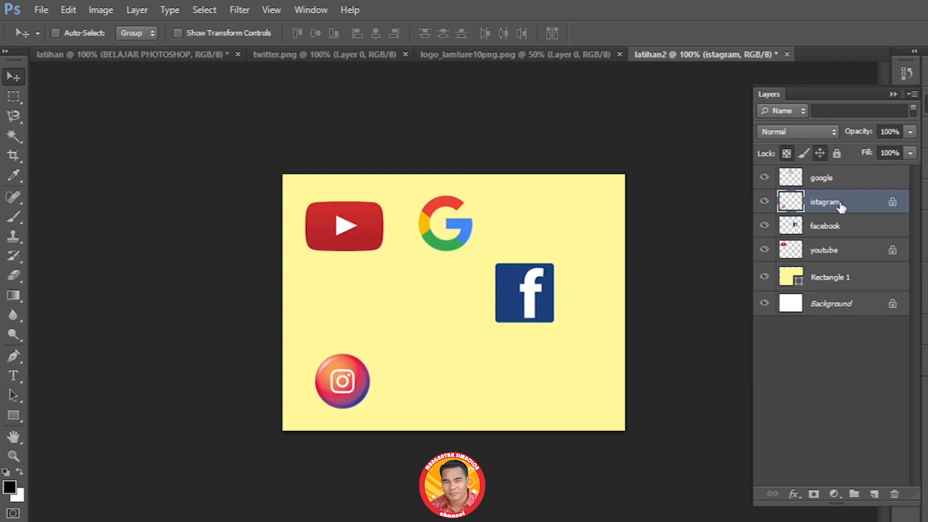
Step: Remove the locks from the istagram and youtube layers
click(820, 154)
click(834, 252)
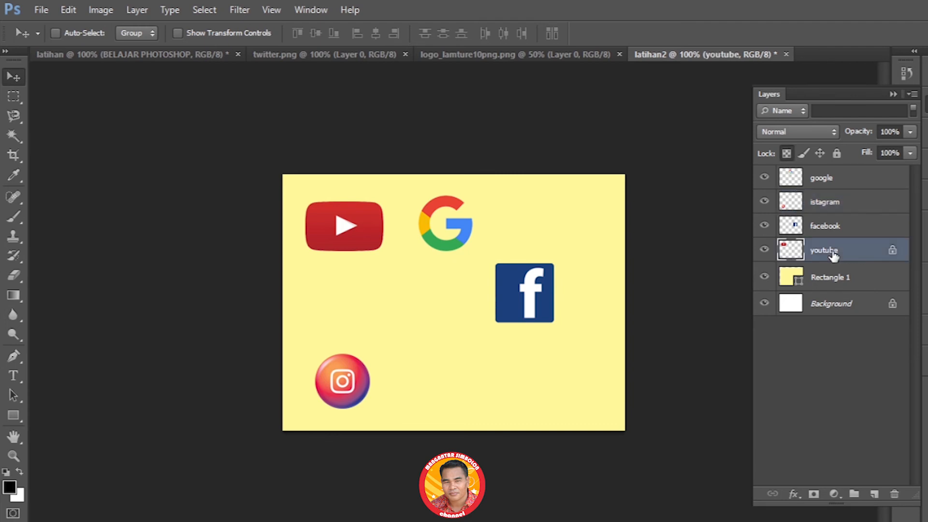
click(786, 153)
Step: Lock everything on the youtube layer, try to move its icon, and unlock the layer again
click(836, 153)
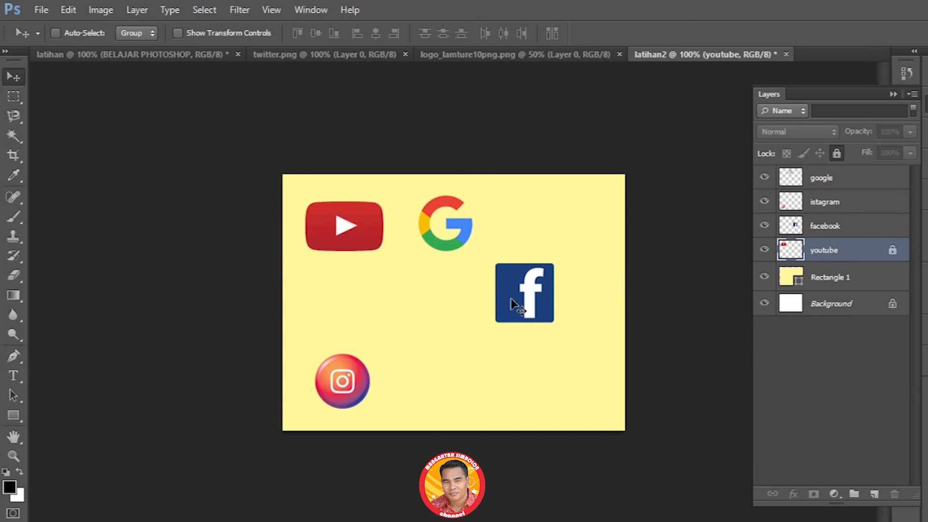
drag(340, 237, 411, 317)
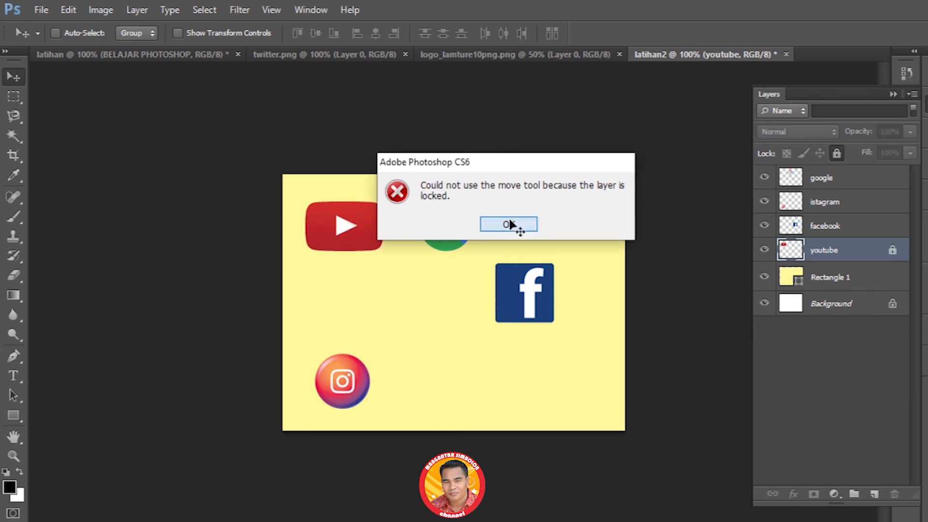
click(509, 224)
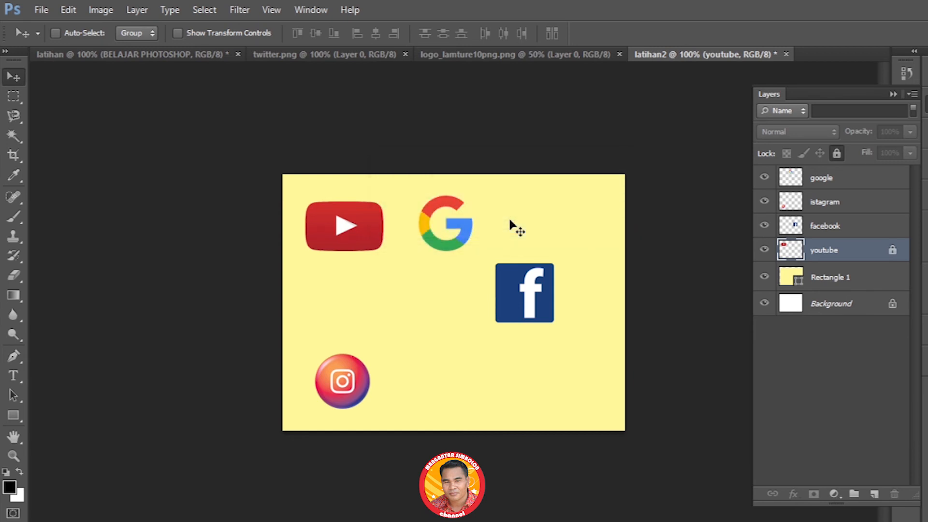
click(836, 153)
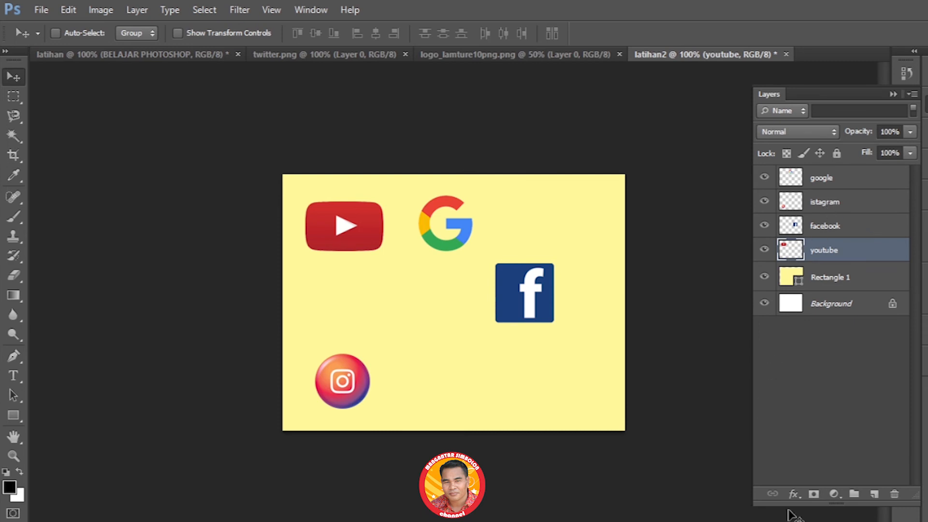
Step: Look over the available layer styles for the youtube layer and close the list without applying any
click(793, 494)
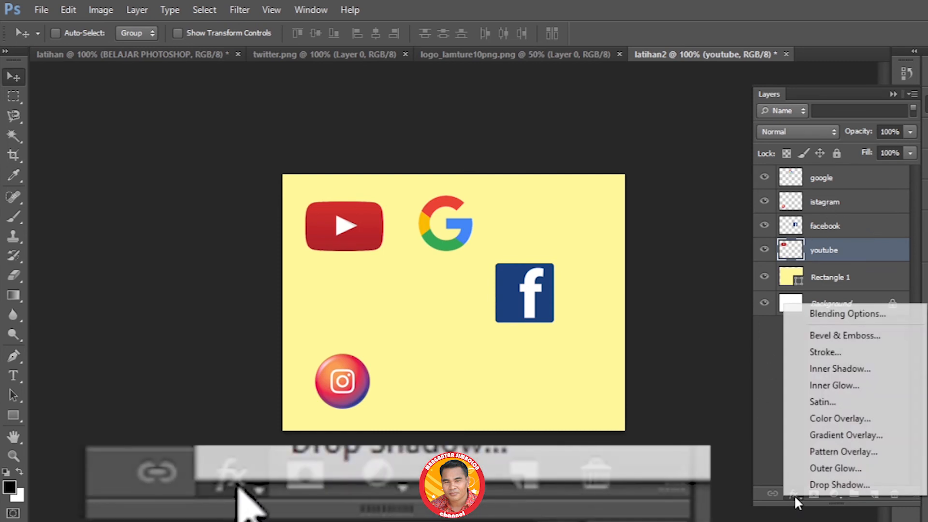
click(793, 495)
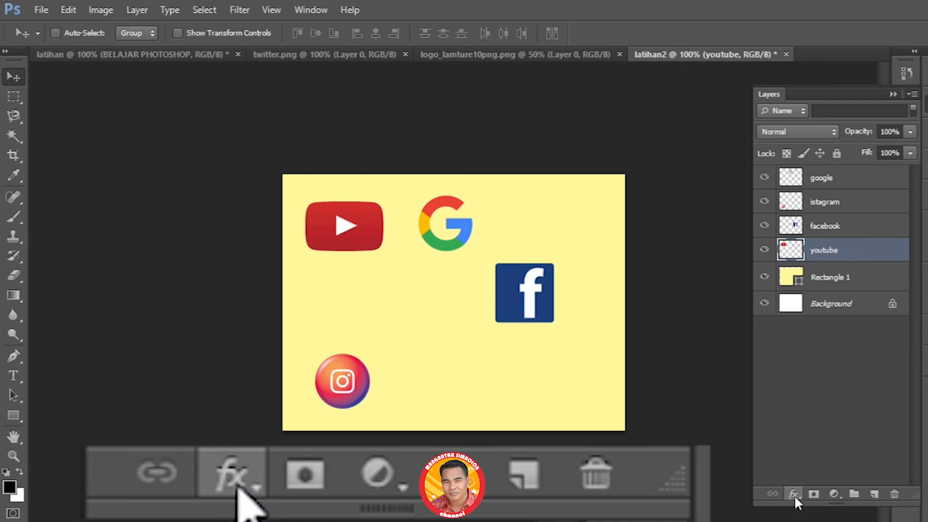
click(794, 495)
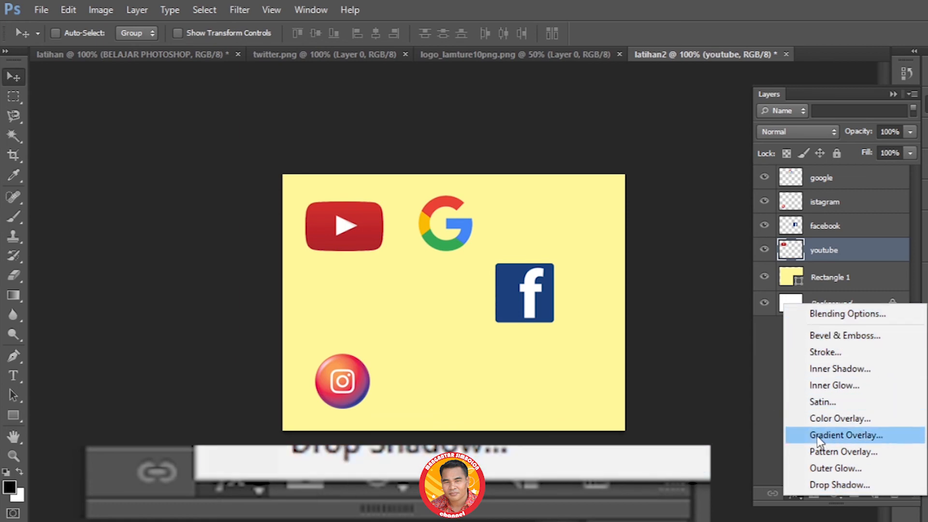
click(769, 365)
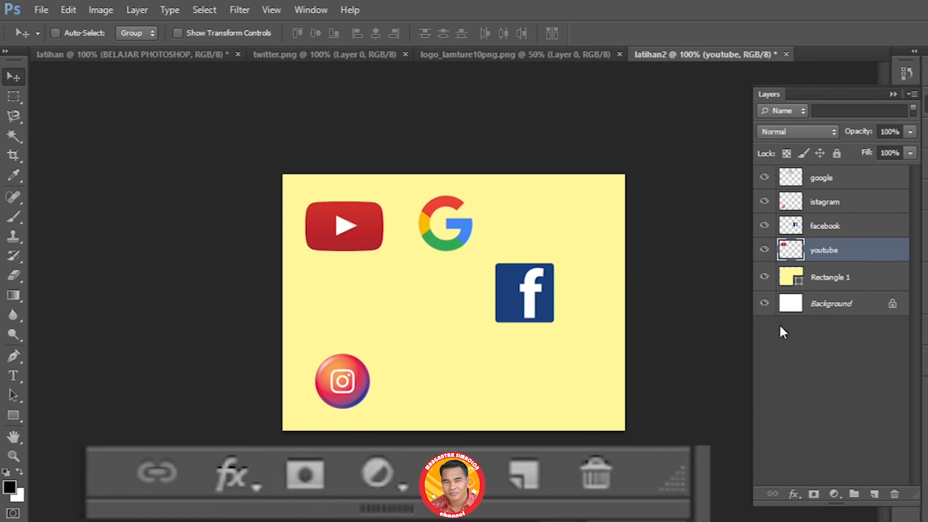
Step: Create a new layer group above the youtube layer and rename it Medsos
click(854, 494)
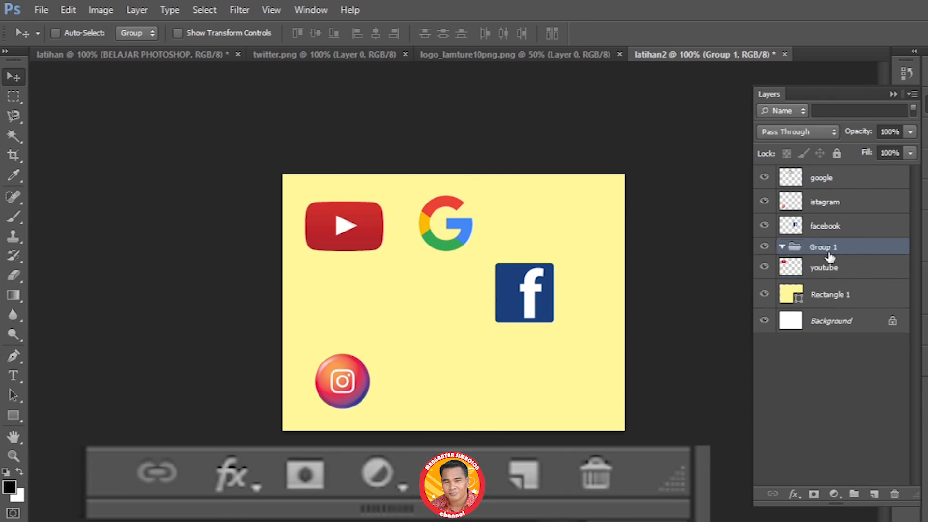
double_click(838, 250)
drag(841, 248, 819, 248)
text(Medsos)
key(Return)
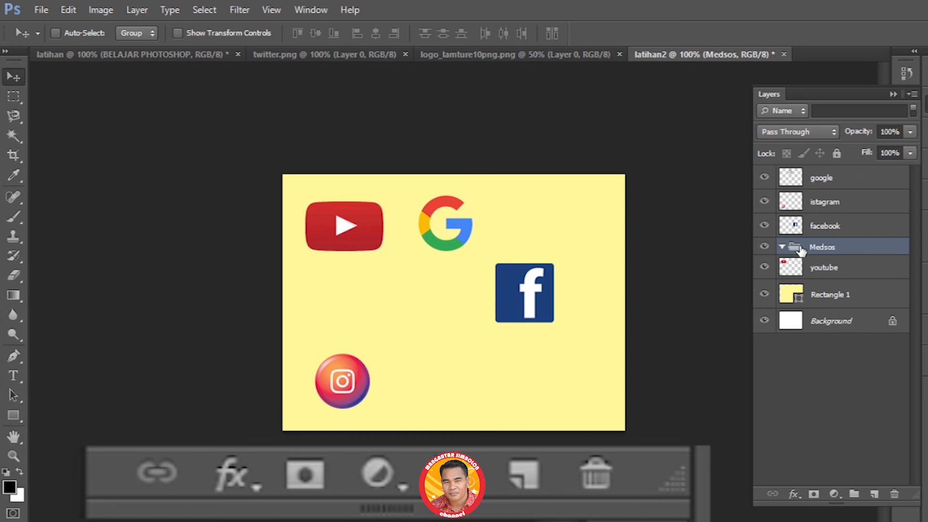
Step: Move the google, istagram, facebook and youtube layers into the Medsos group
click(822, 181)
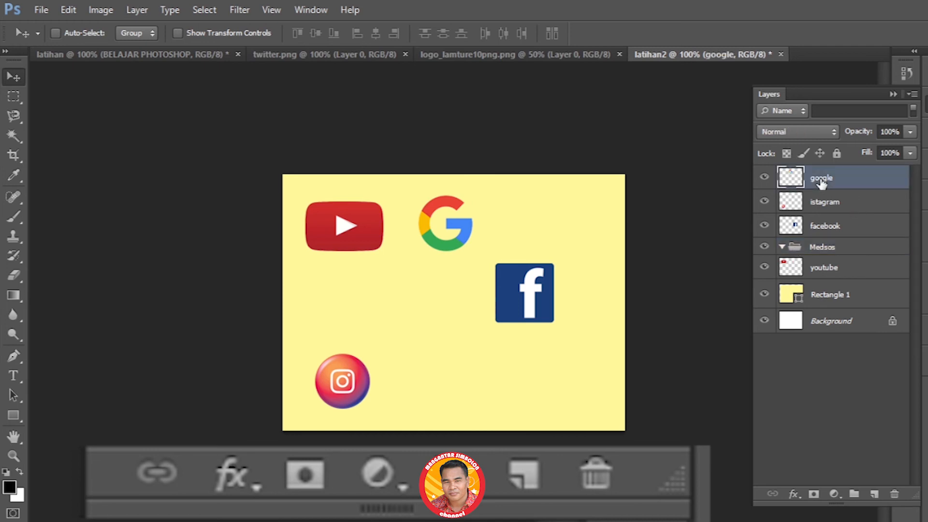
ctrl+click(828, 203)
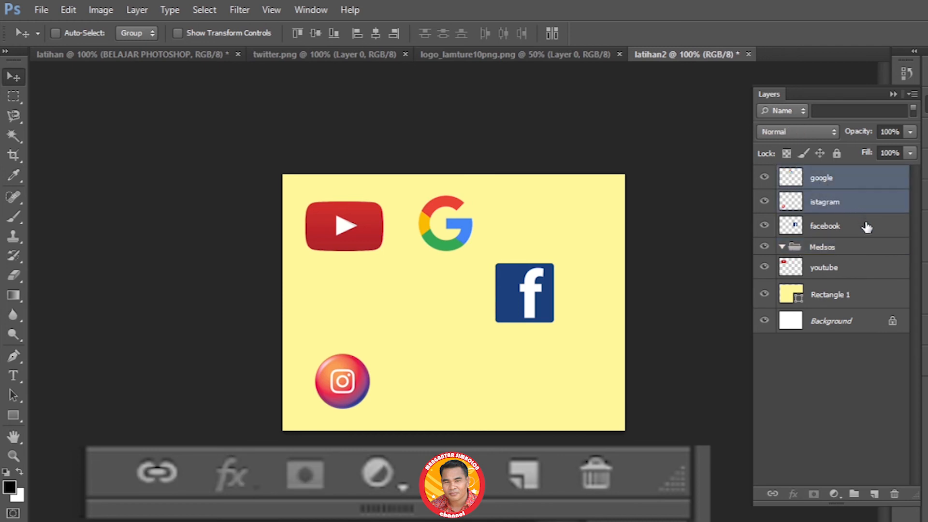
ctrl+click(825, 228)
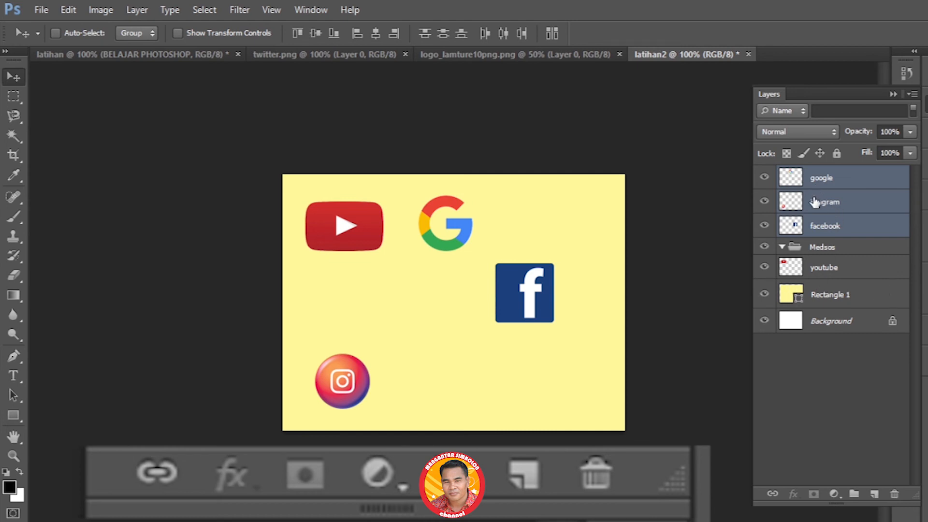
drag(815, 181, 823, 250)
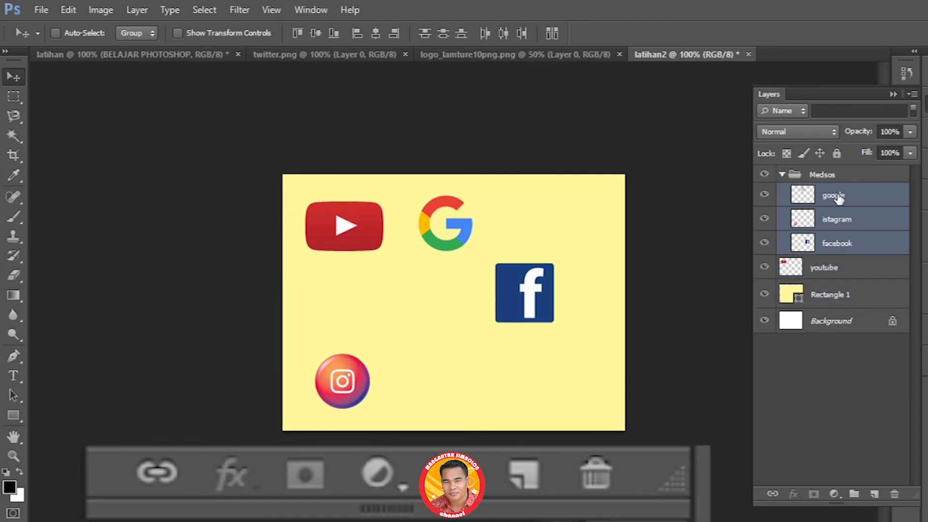
drag(817, 270, 846, 182)
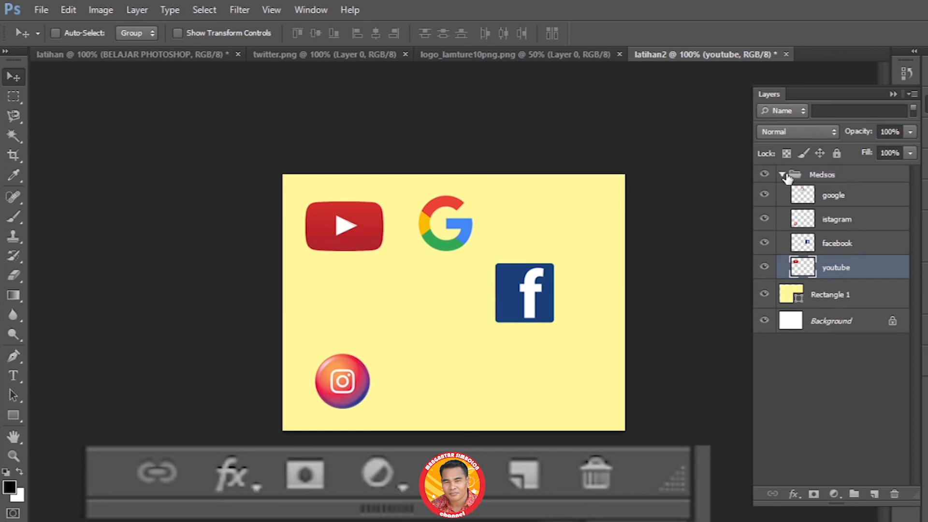
Step: Collapse and re-expand the Medsos group, and go through its google, istagram, facebook and youtube layers
click(783, 175)
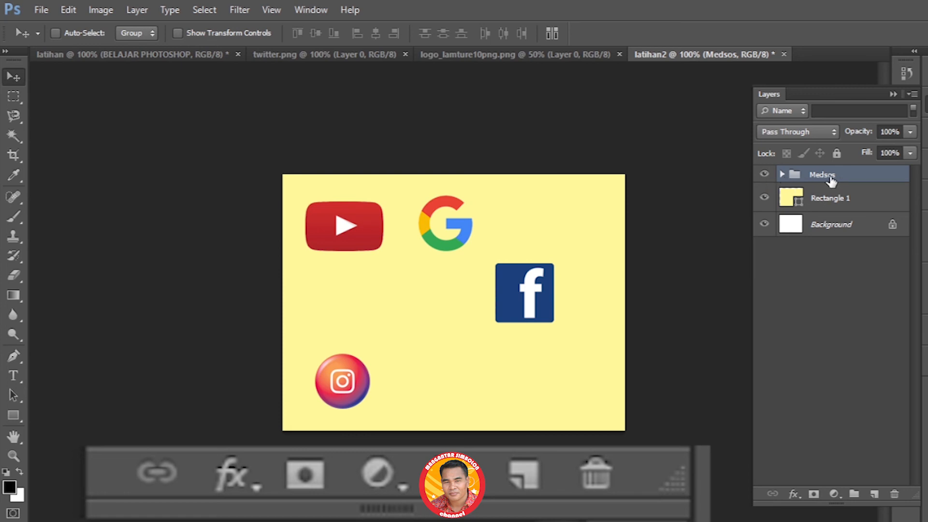
click(782, 176)
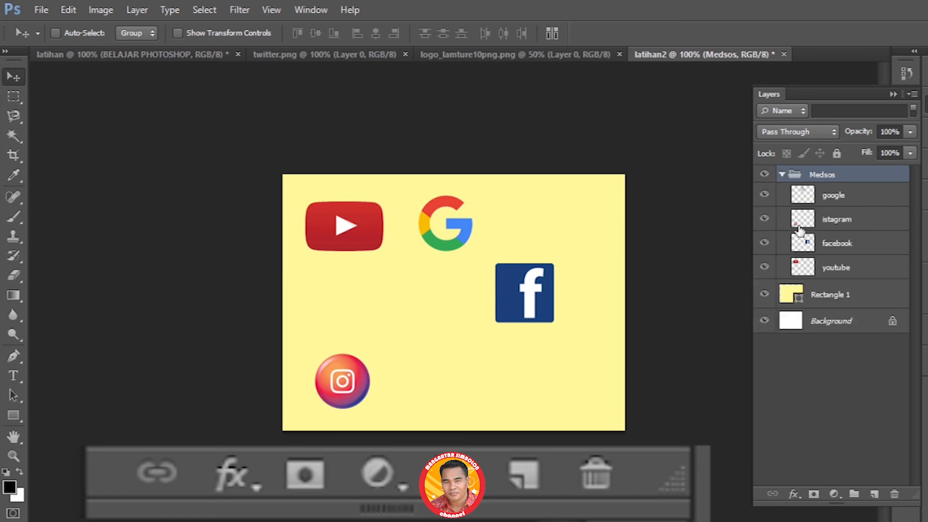
click(840, 201)
click(838, 221)
click(821, 244)
click(824, 267)
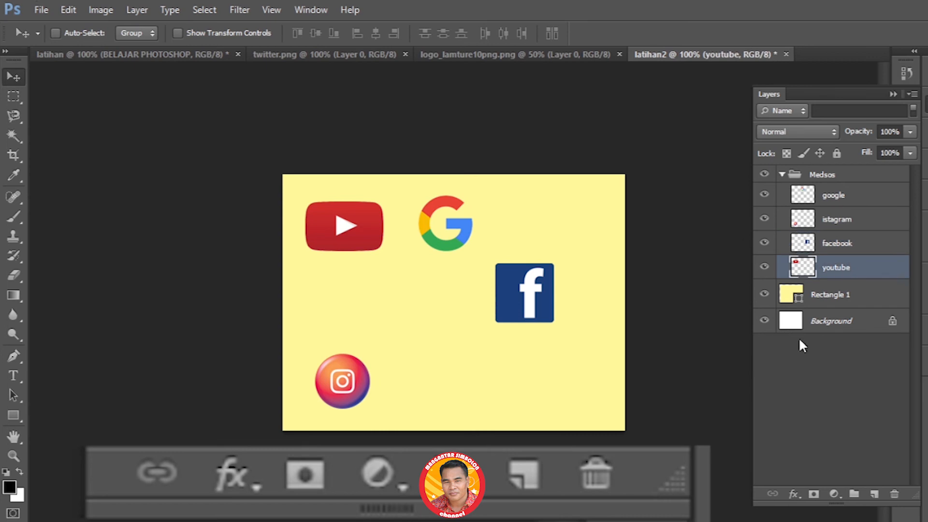
Step: Add a new empty layer and place it between Rectangle 1 and Background
click(875, 494)
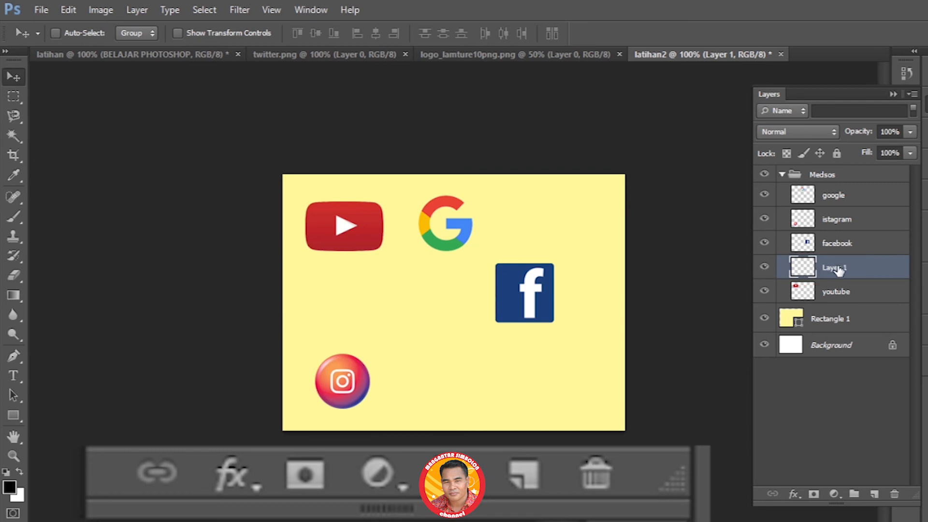
drag(800, 268, 789, 325)
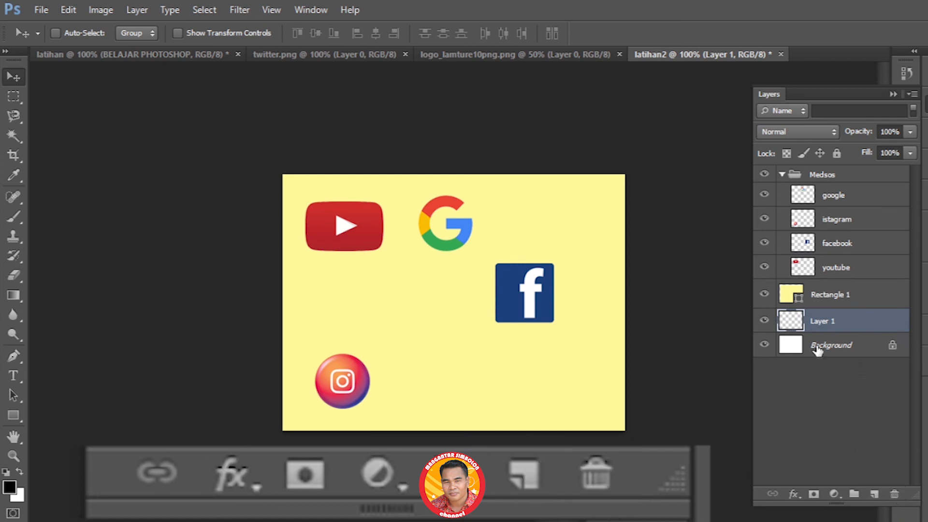
Step: Delete the empty Layer 1 between Rectangle 1 and Background
click(841, 299)
click(798, 326)
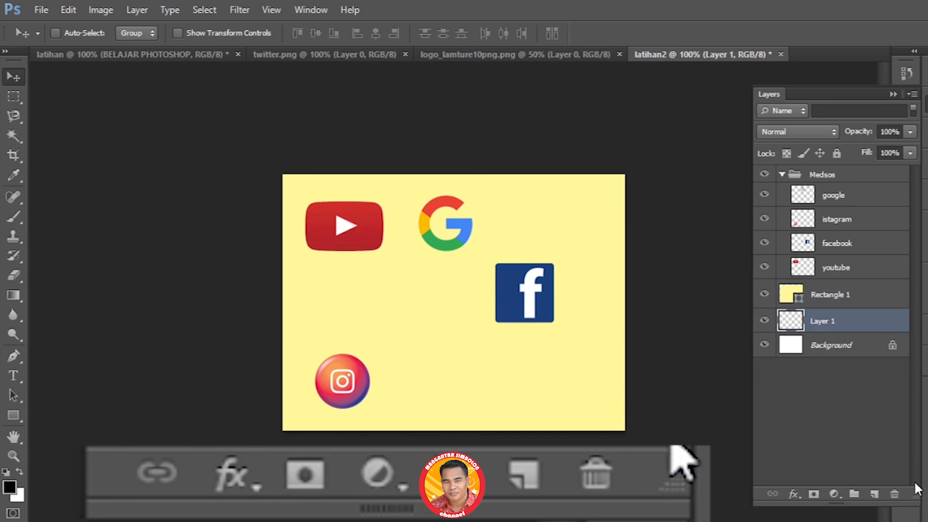
click(895, 494)
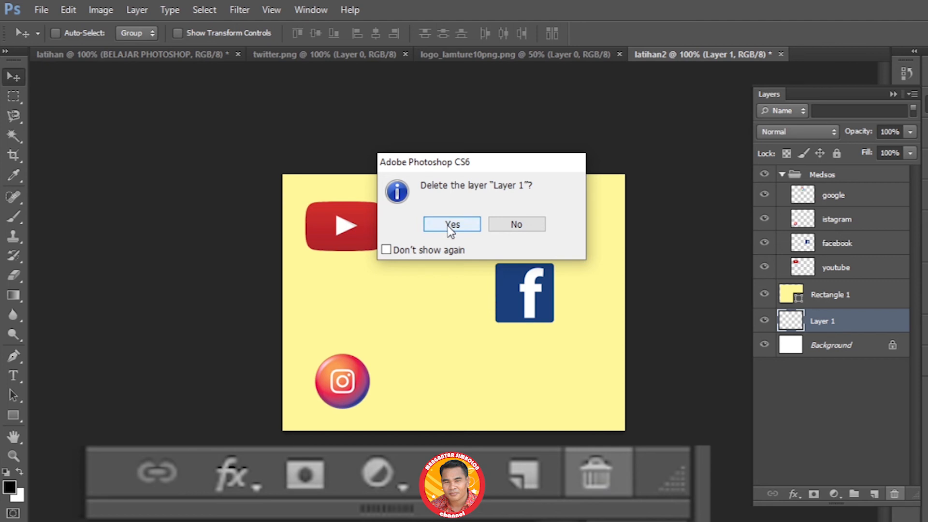
click(516, 224)
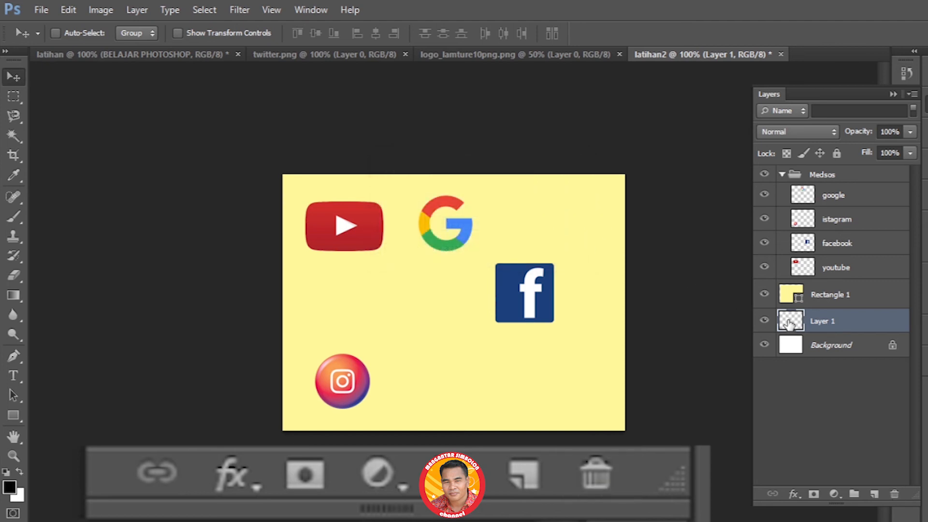
drag(789, 324, 902, 493)
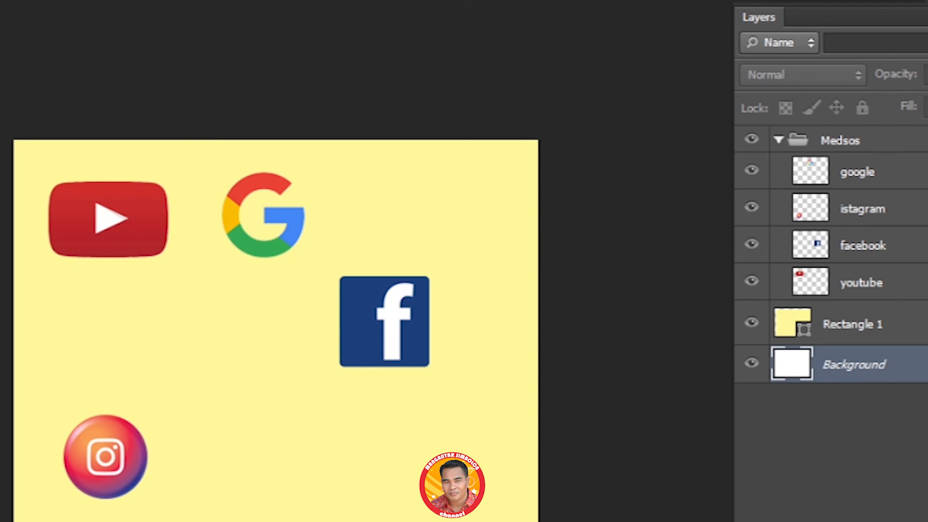
Step: Overlap the icons on the canvas by moving youtube onto facebook, istagram onto facebook's lower corner, and google onto istagram
click(836, 296)
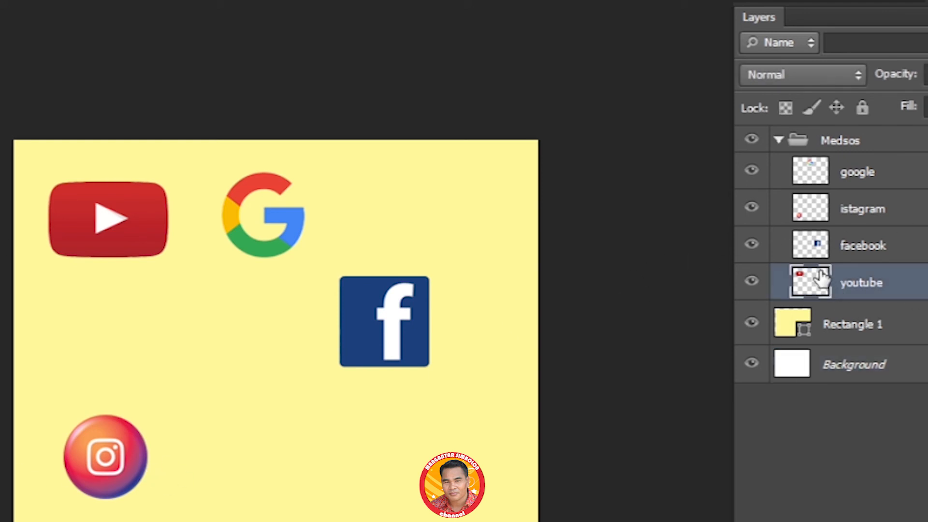
drag(125, 224, 368, 339)
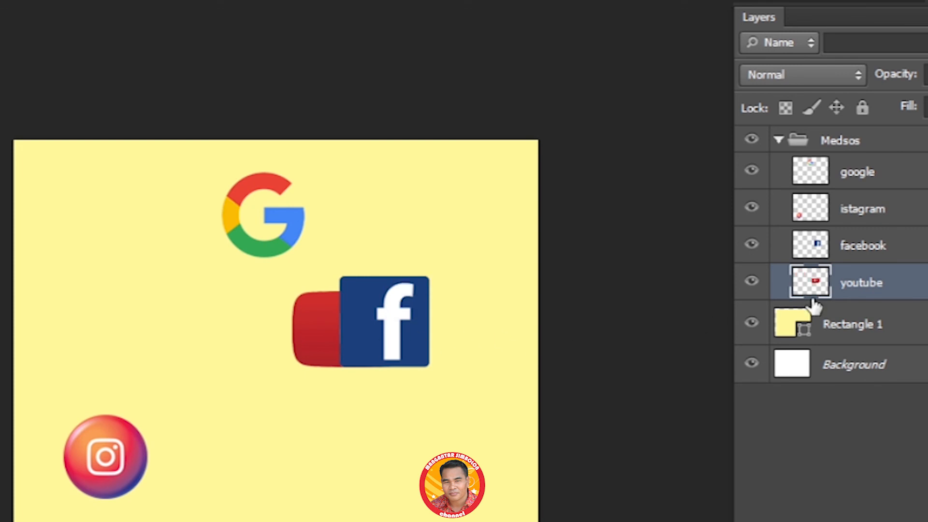
click(849, 255)
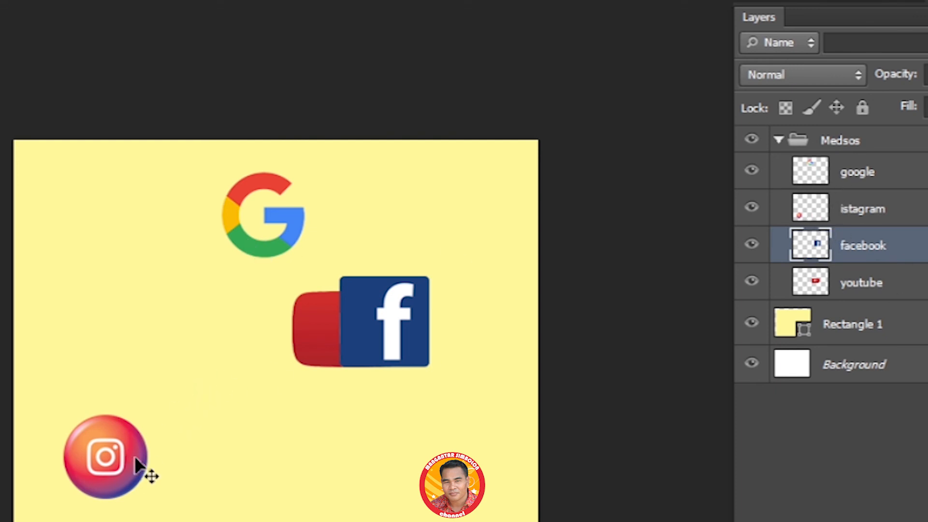
click(845, 221)
drag(123, 460, 443, 355)
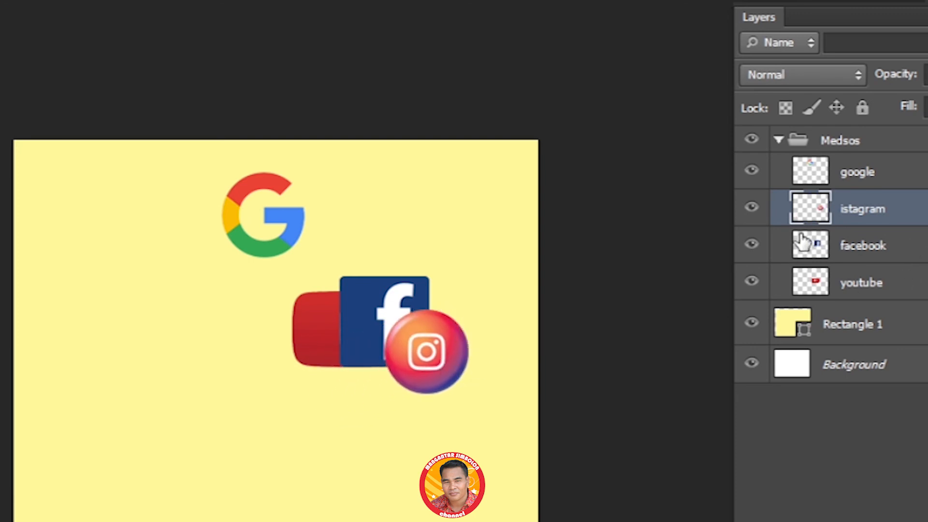
click(841, 175)
drag(262, 235, 440, 410)
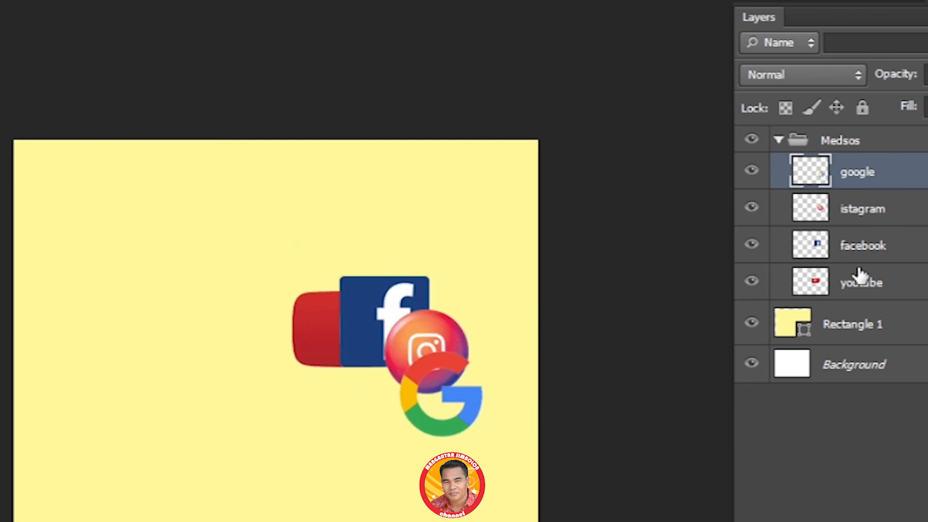
Step: Reorder the youtube layer to sit directly below google in Medsos, and shift its icon until it overlaps the google icon
drag(851, 290, 865, 193)
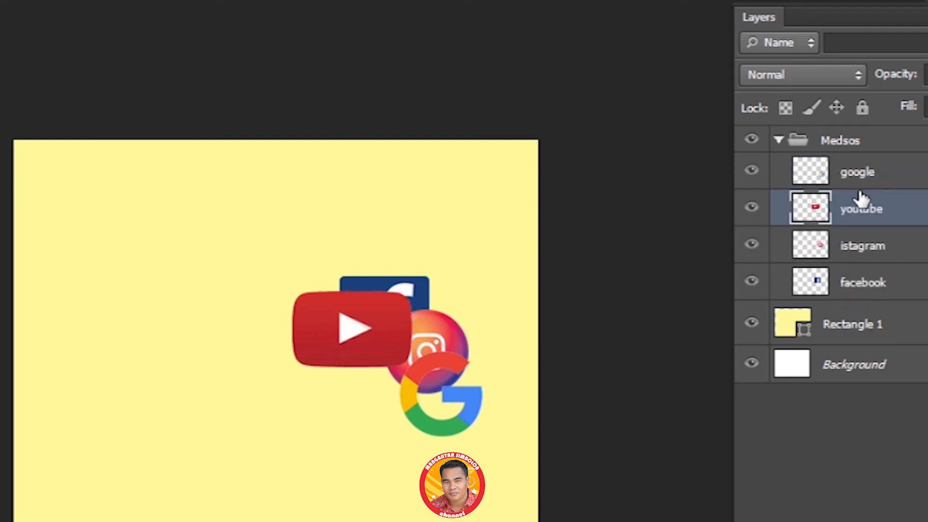
drag(356, 332, 270, 341)
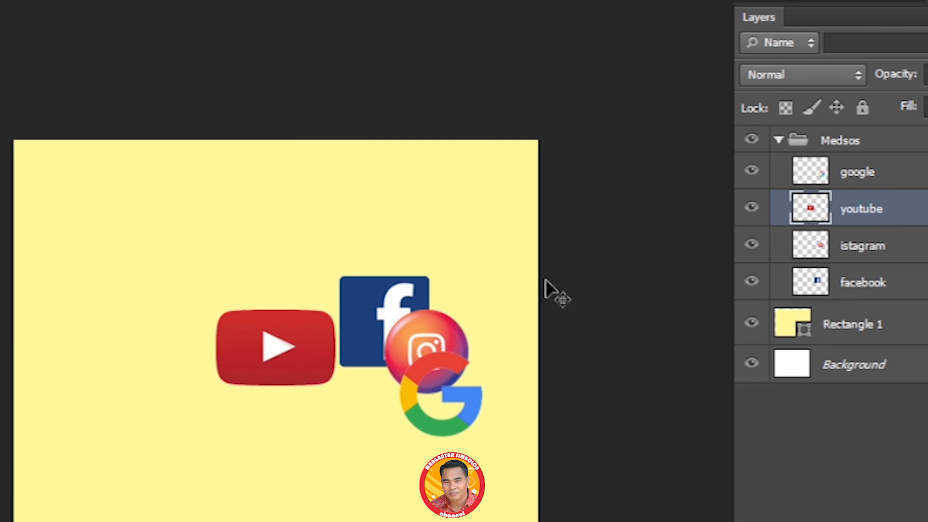
drag(273, 350, 427, 435)
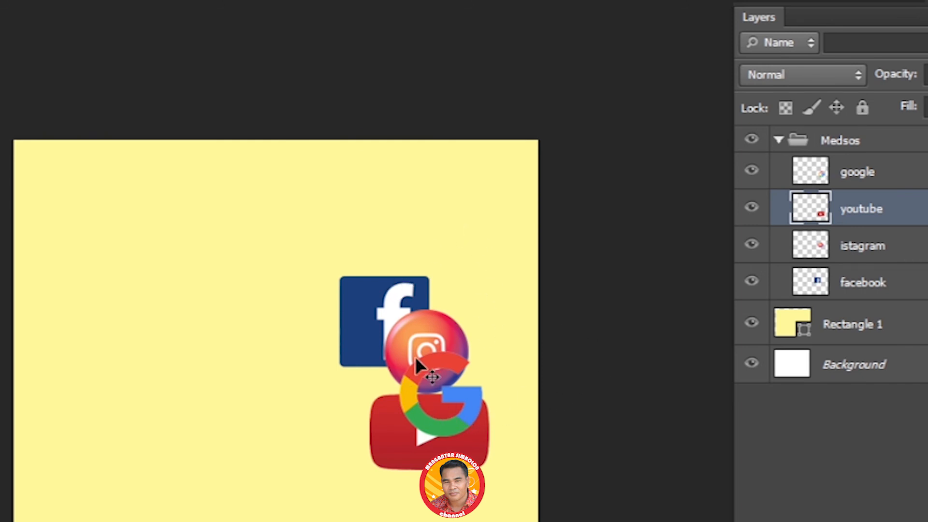
Step: Arrange the icons in a row across the yellow canvas in the order istagram, youtube, facebook, google
drag(420, 435, 108, 318)
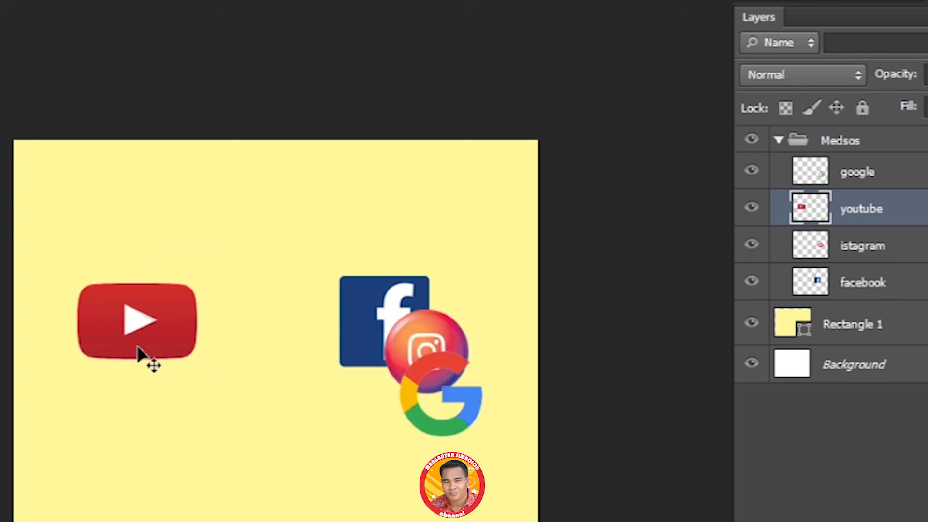
drag(132, 315, 244, 321)
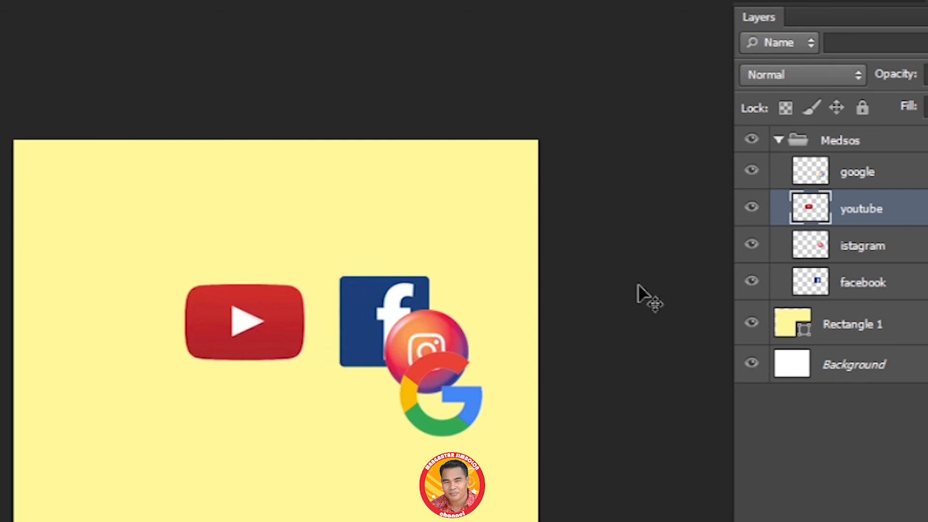
click(816, 251)
drag(399, 344, 74, 319)
click(846, 179)
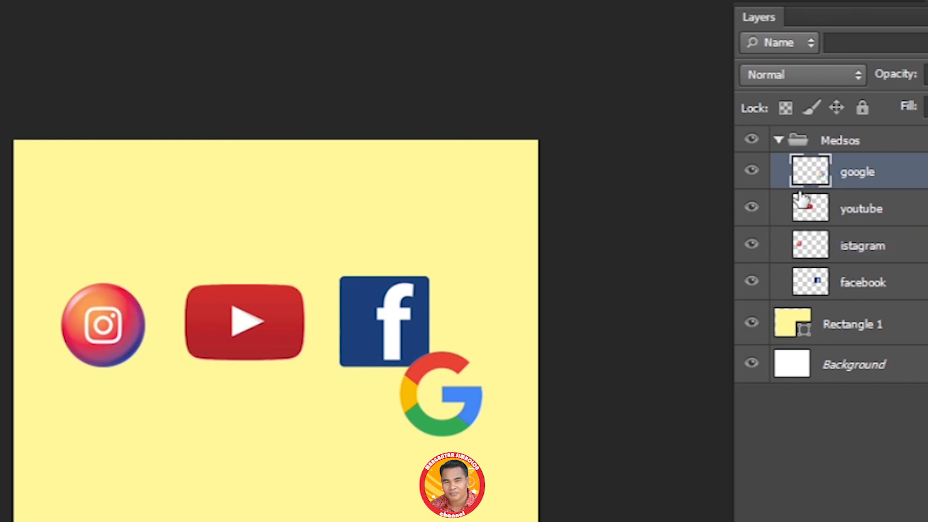
drag(413, 410, 456, 334)
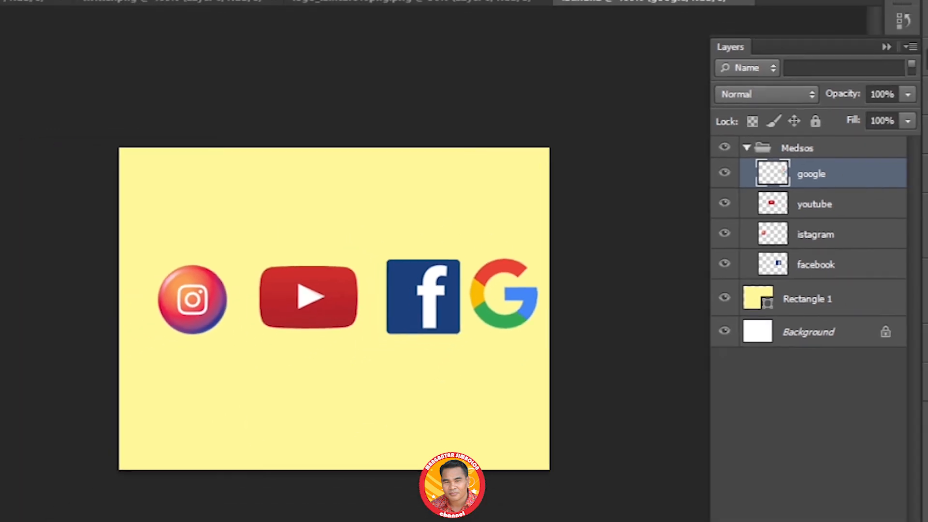
Step: Start saving the document under a new name and set the file name to latihanku
click(39, 9)
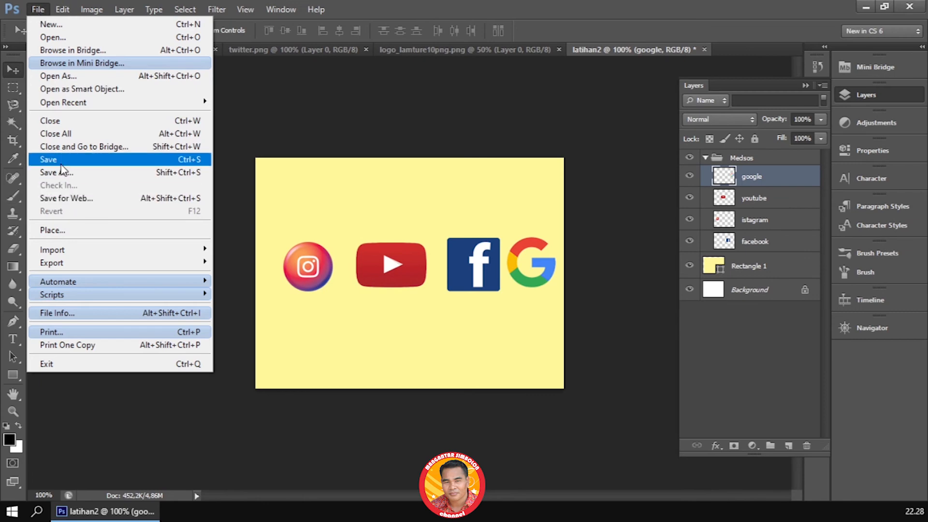
click(150, 172)
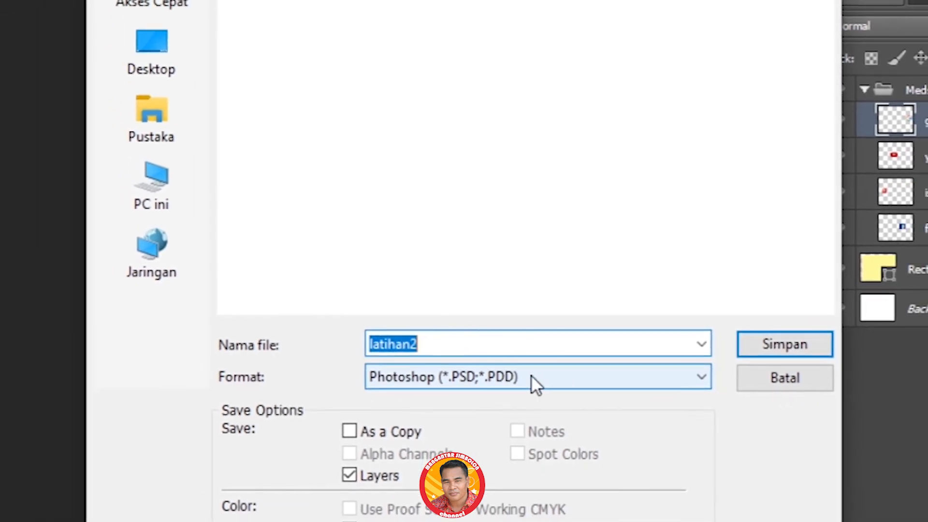
click(445, 343)
drag(445, 343, 305, 341)
click(482, 337)
key(BackSpace)
text(ku)
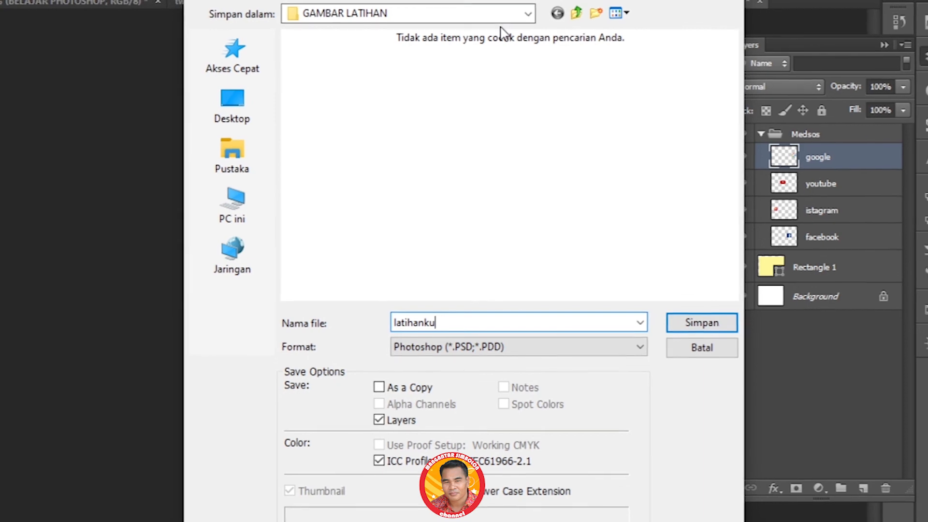
Step: Save latihanku in Photoshop format to the DESAIN GRAFIS folder, with Maximize Compatibility on
click(512, 22)
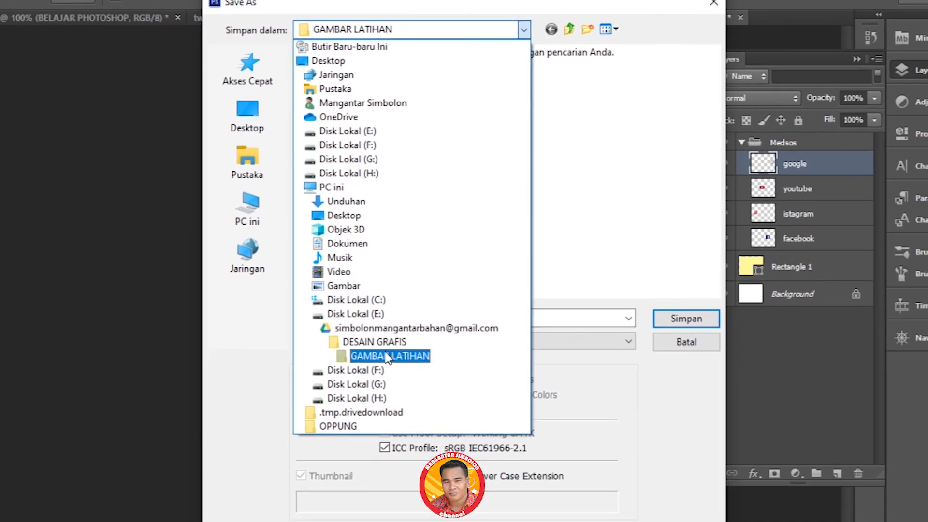
click(386, 344)
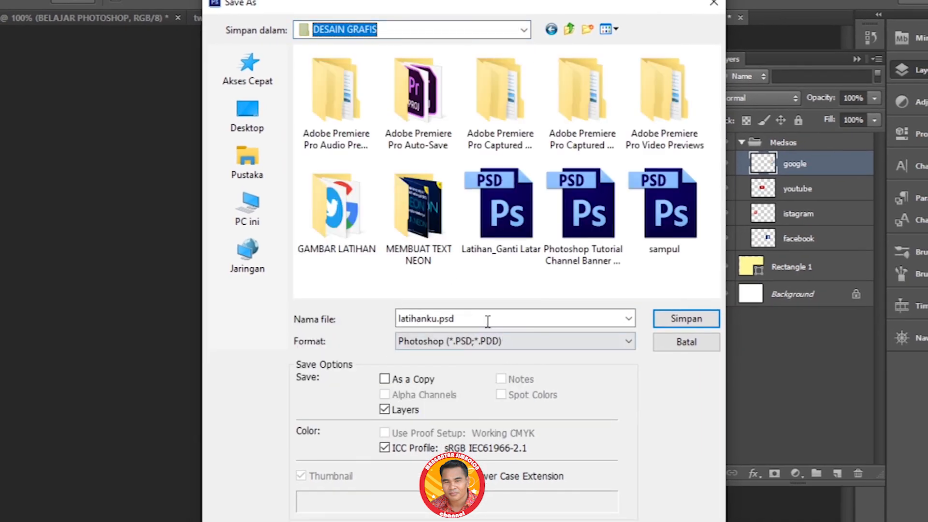
double_click(468, 319)
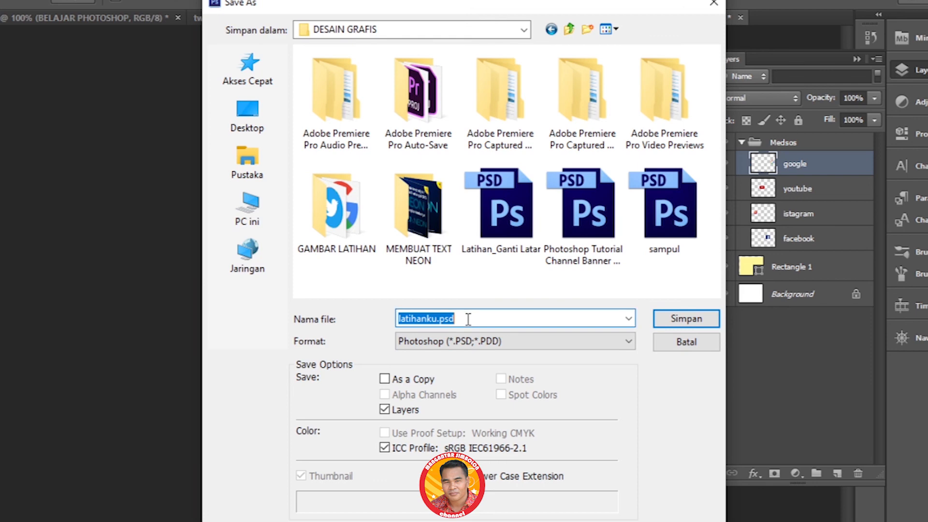
click(468, 320)
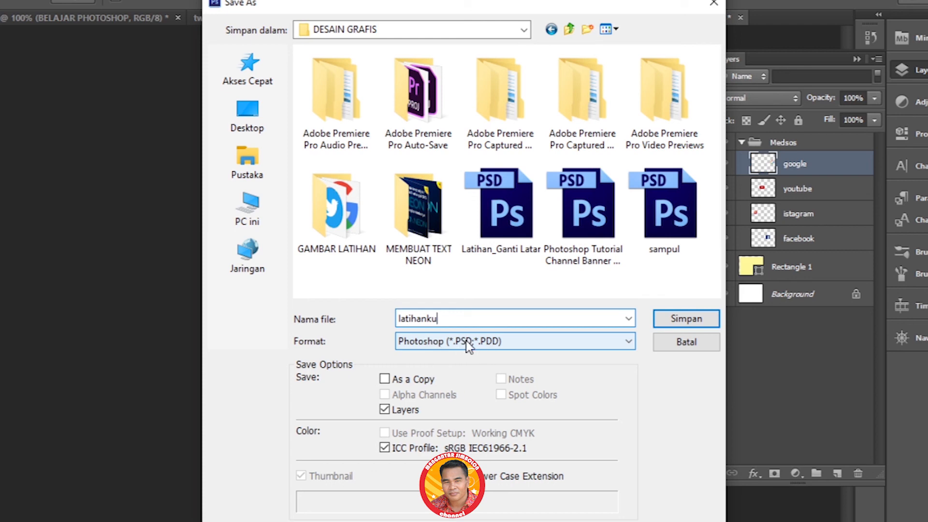
click(687, 320)
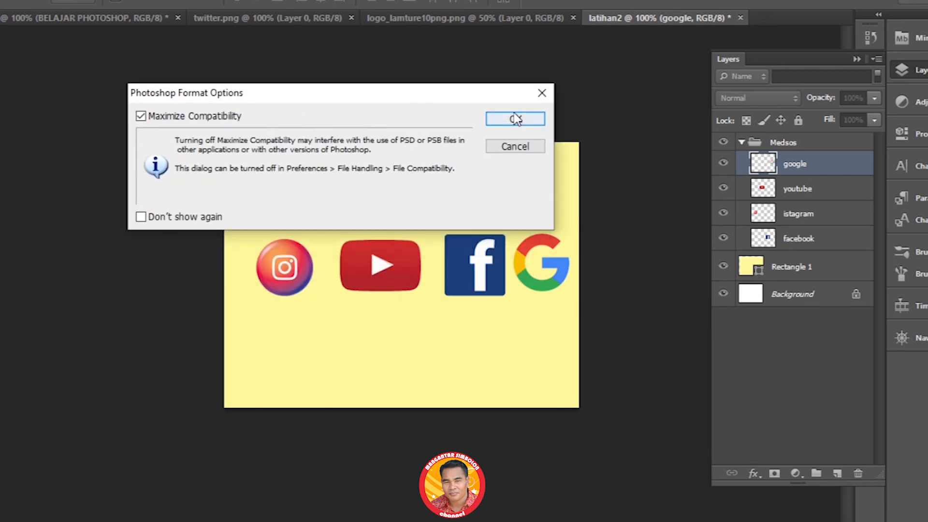
click(515, 120)
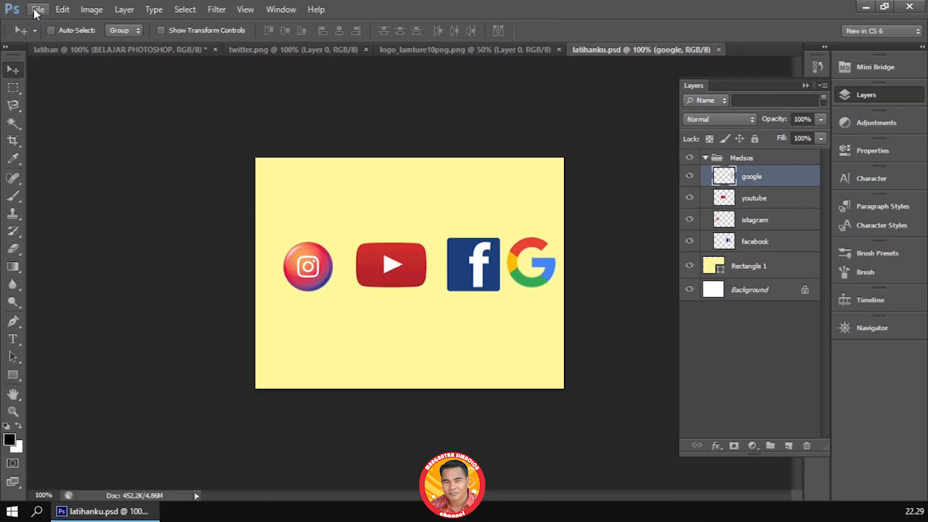
Step: Start saving another version of the document and set its format to JPEG
click(33, 7)
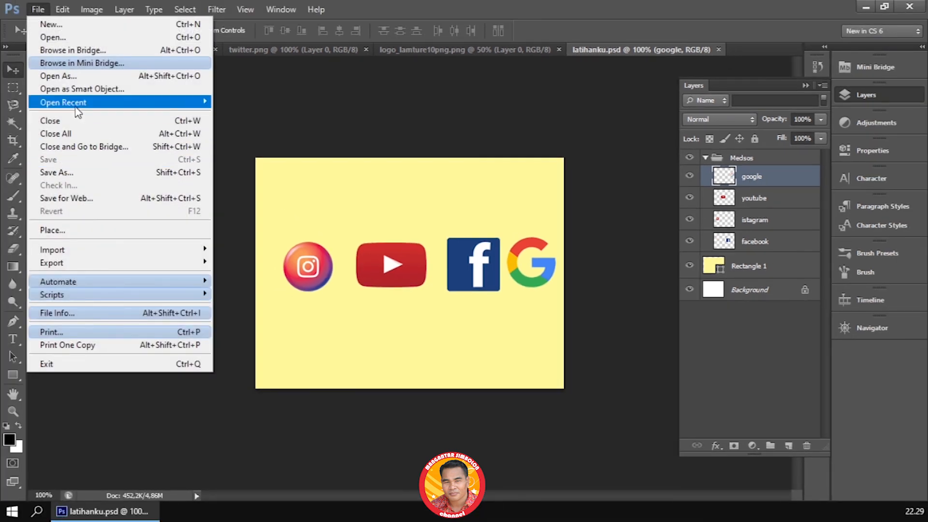
click(66, 173)
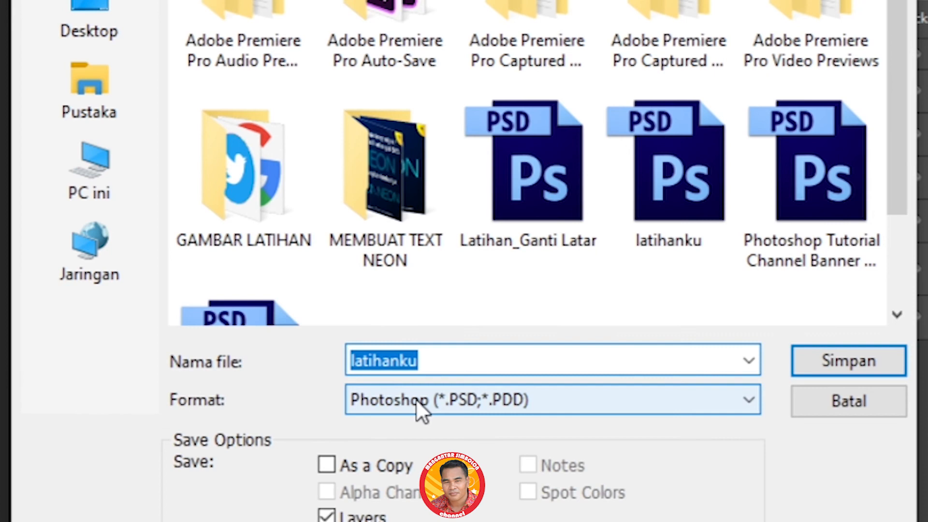
click(442, 331)
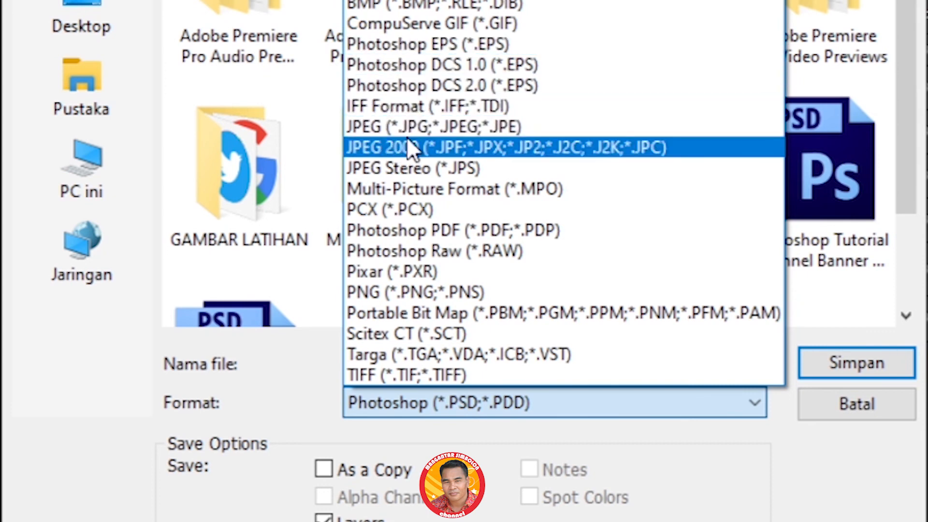
click(413, 127)
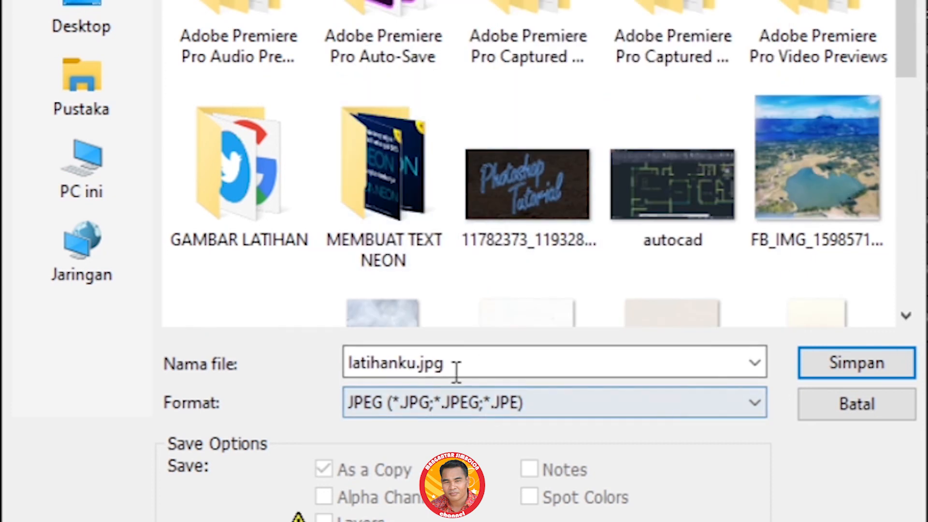
Step: Set the file name to latihanku without its extension and save the JPEG with Maximum quality 12, Progressive format and 3 scans
click(479, 362)
click(479, 362)
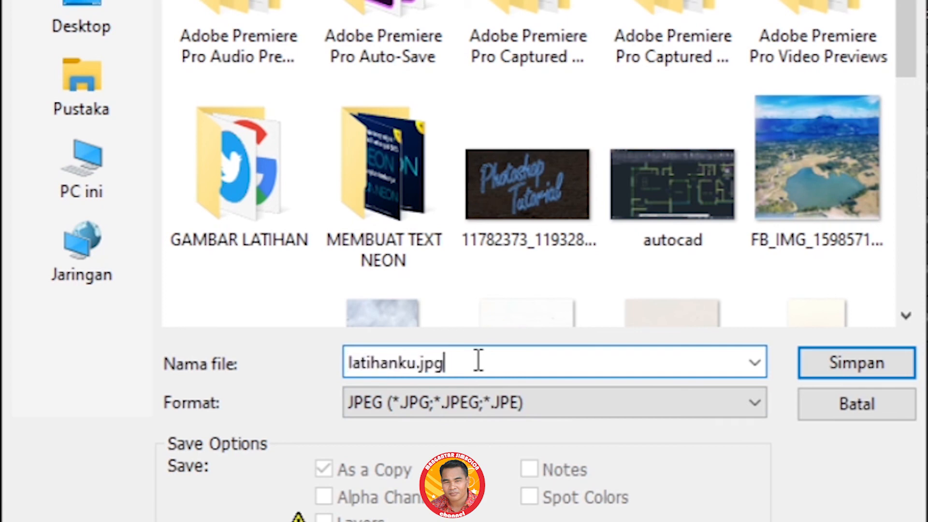
key(BackSpace)
key(BackSpace)
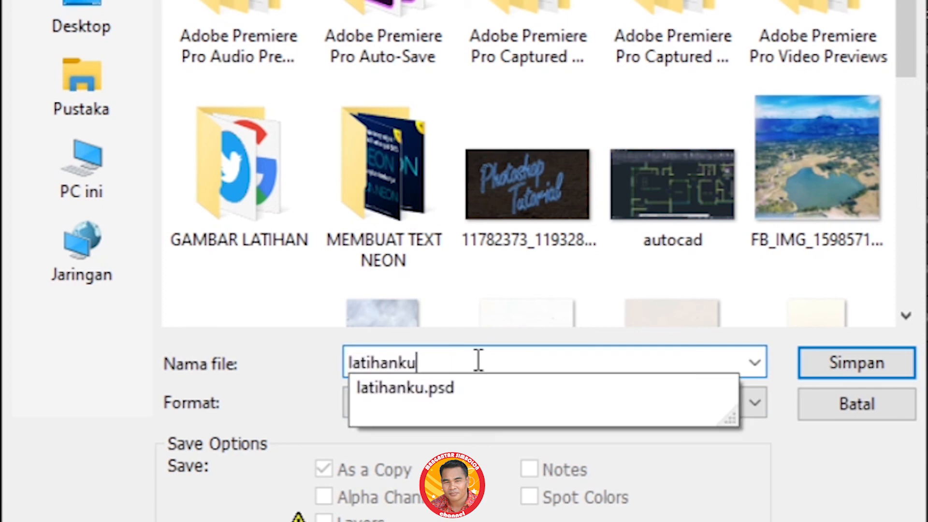
click(309, 366)
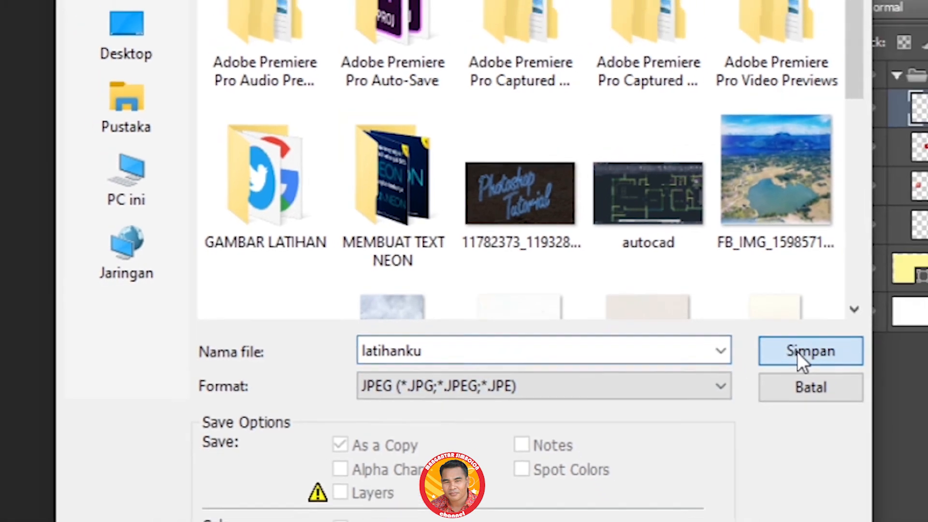
click(839, 364)
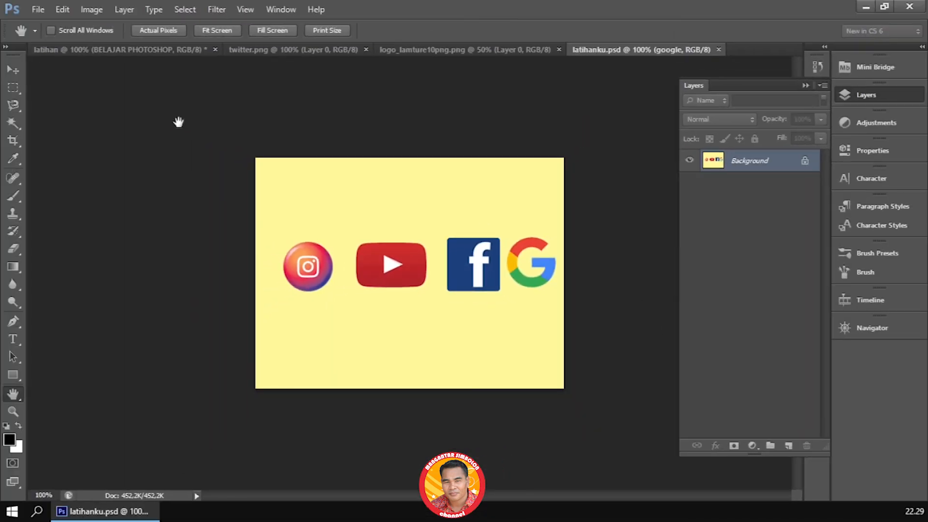
click(37, 11)
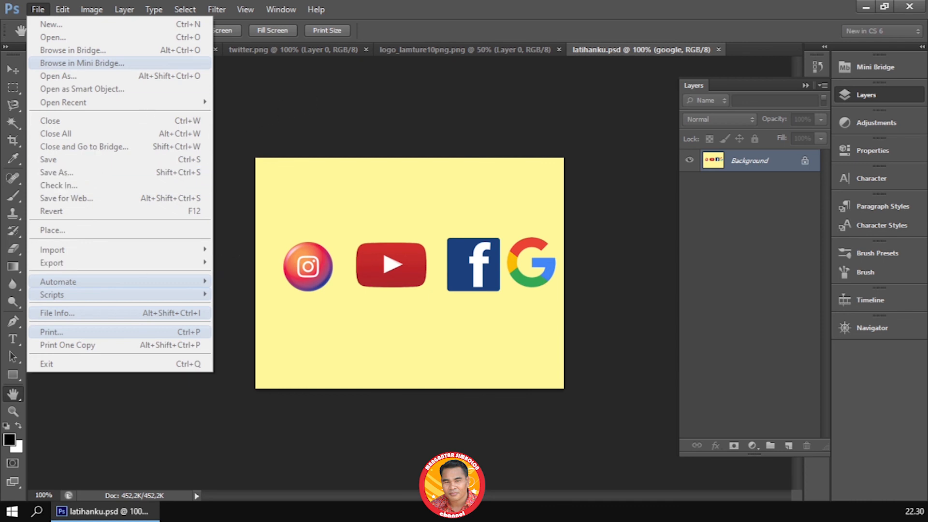
drag(17, 145, 362, 92)
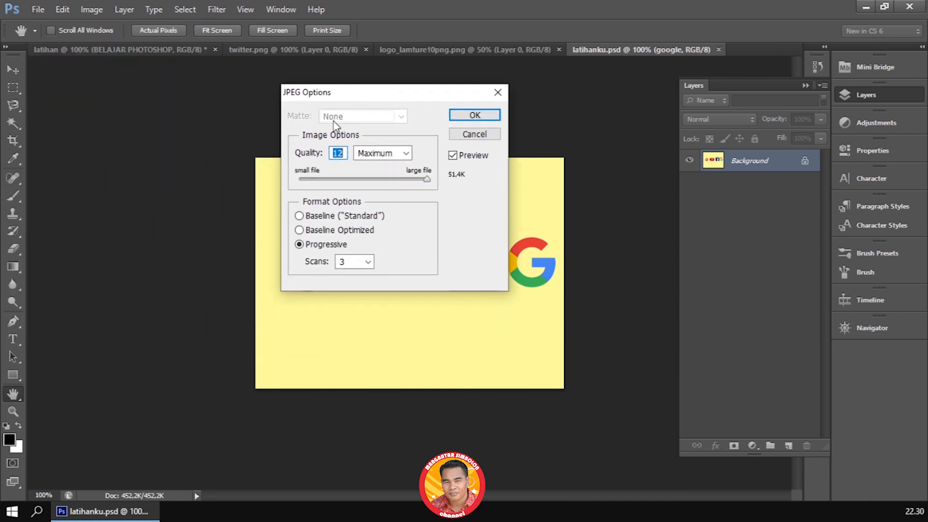
click(472, 118)
Step: Start saving another version of the document and set its format to PNG
click(38, 10)
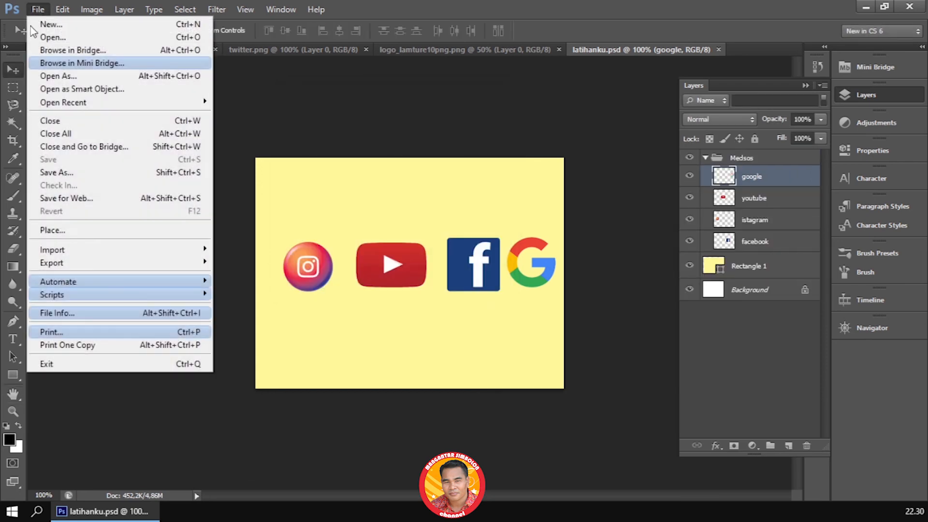
click(145, 172)
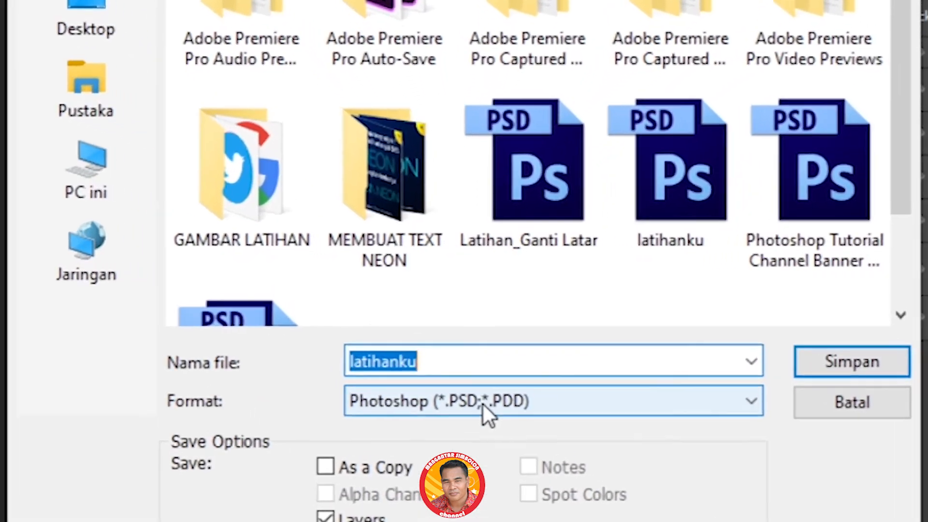
click(466, 332)
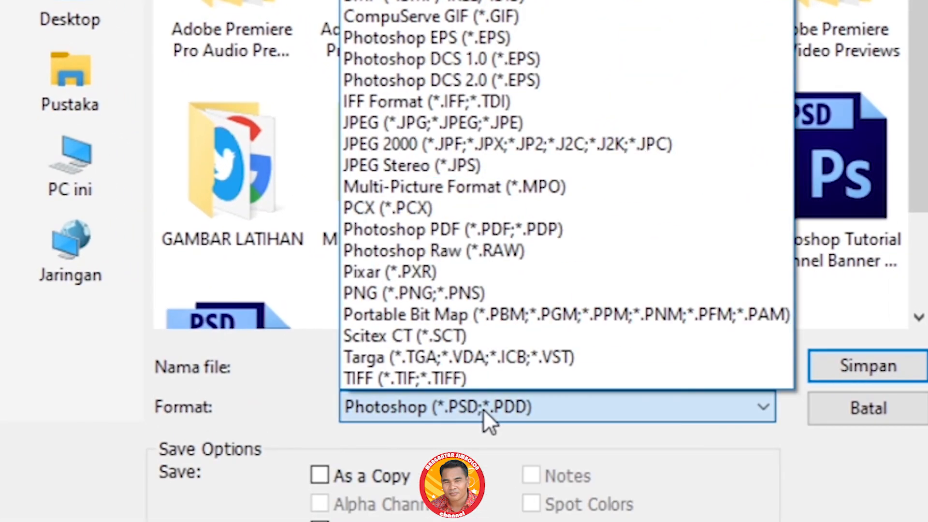
click(382, 291)
Step: Remove the extension from the latihanku file name and save the PNG with Smallest / Slow compression and no interlacing
click(492, 363)
click(492, 363)
key(BackSpace)
key(BackSpace)
key(BackSpace)
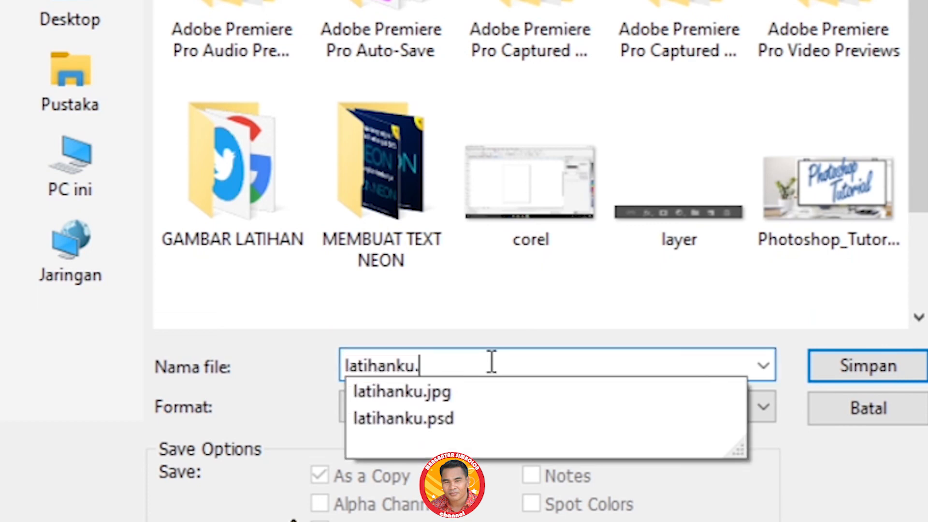
click(291, 352)
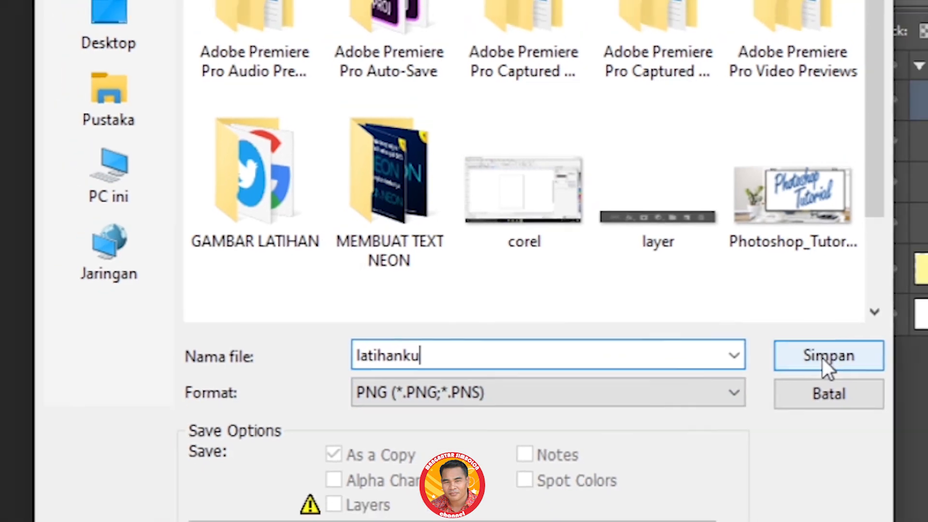
click(860, 367)
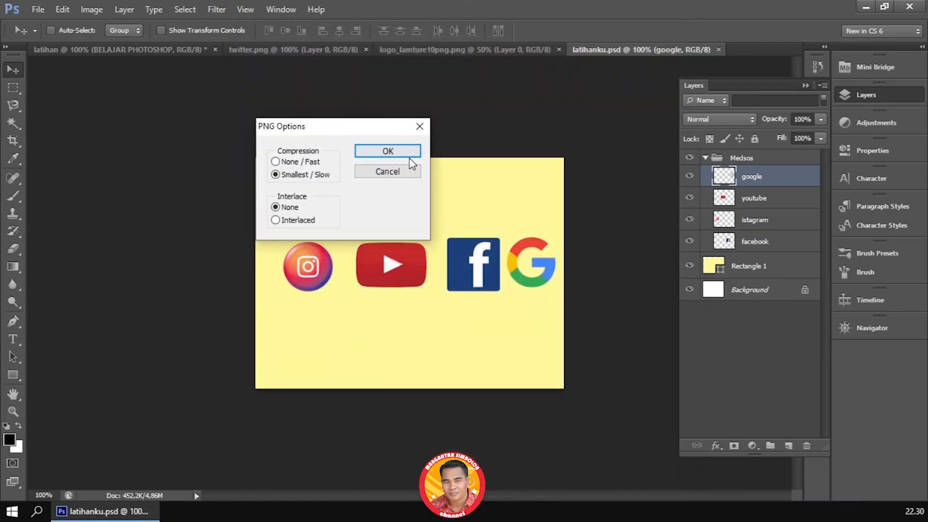
click(388, 152)
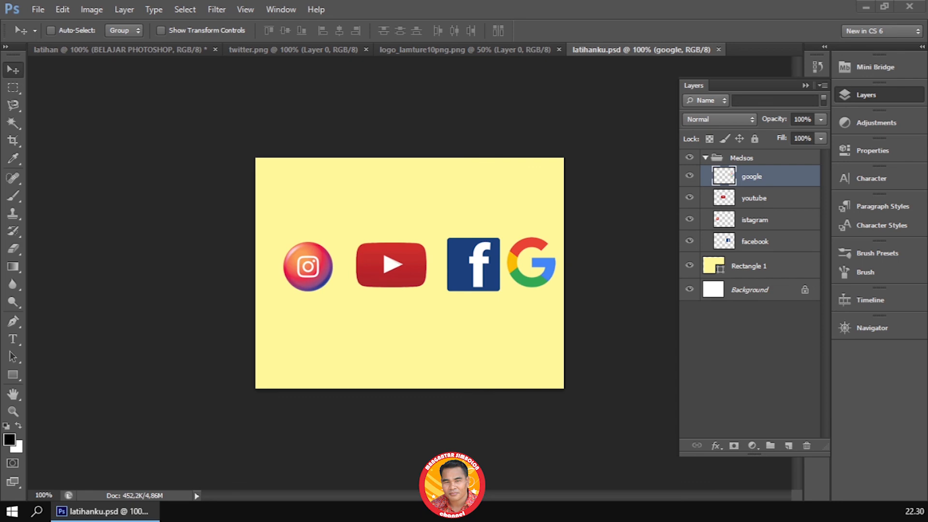
Step: Switch to File Explorer, open the DESAIN GRAFIS folder and locate the saved latihanku files
drag(0, 104, 231, 68)
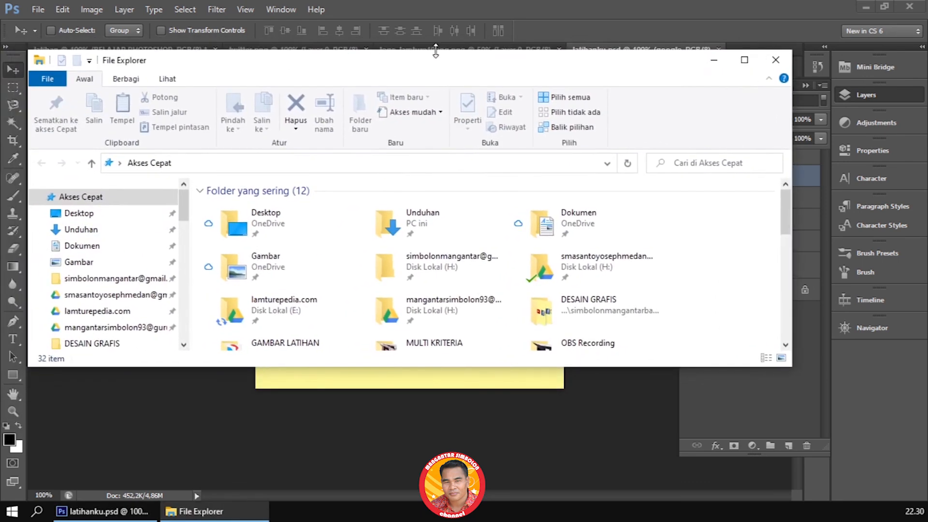
click(744, 60)
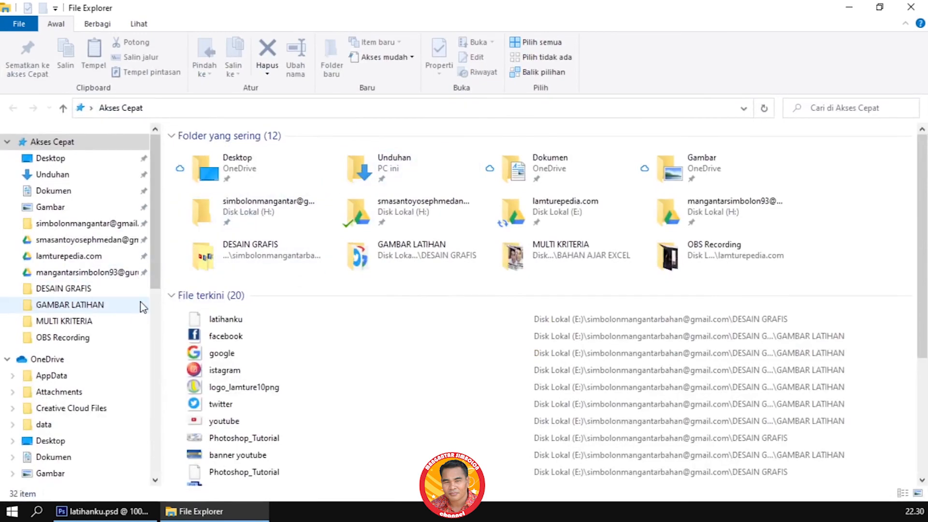
click(44, 288)
drag(924, 208, 926, 280)
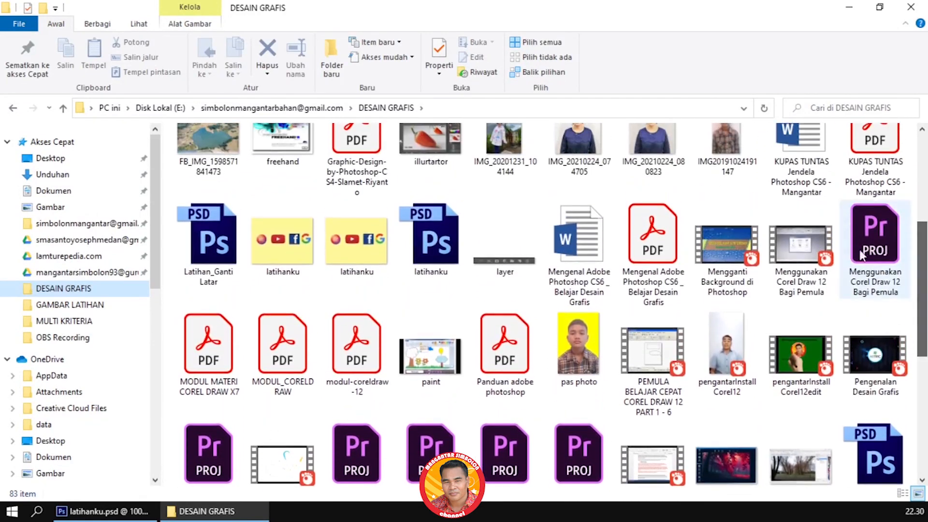
click(807, 170)
key(l)
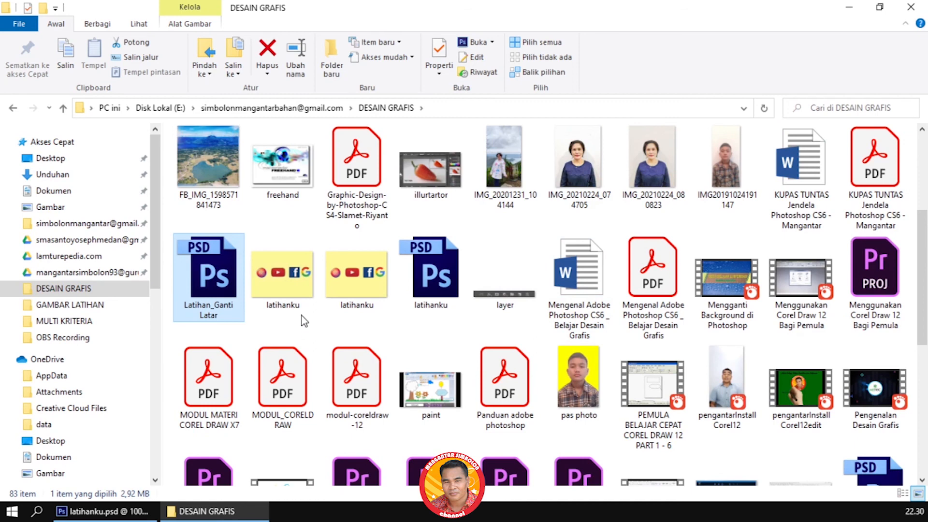
click(290, 280)
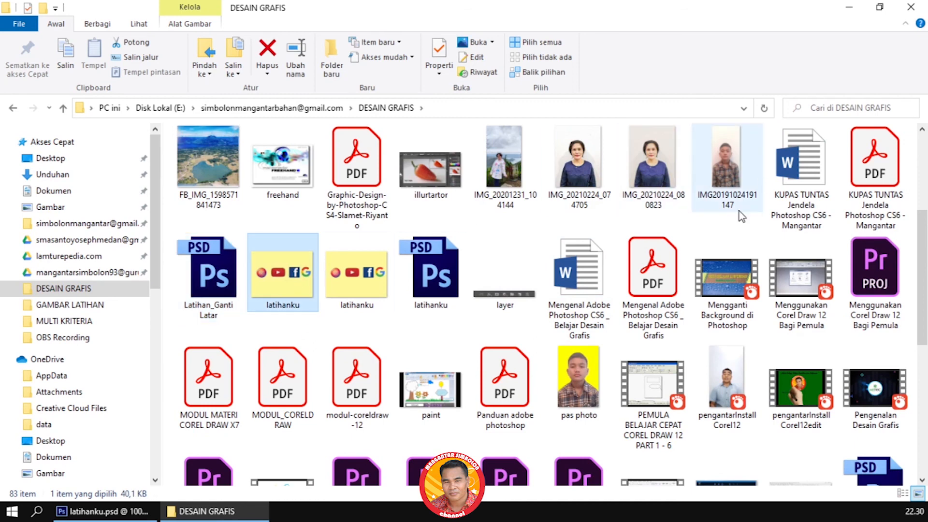
Step: Show the DESAIN GRAFIS folder in Rincian view and widen the Nama and Jenis columns to show their full text
right_click(257, 221)
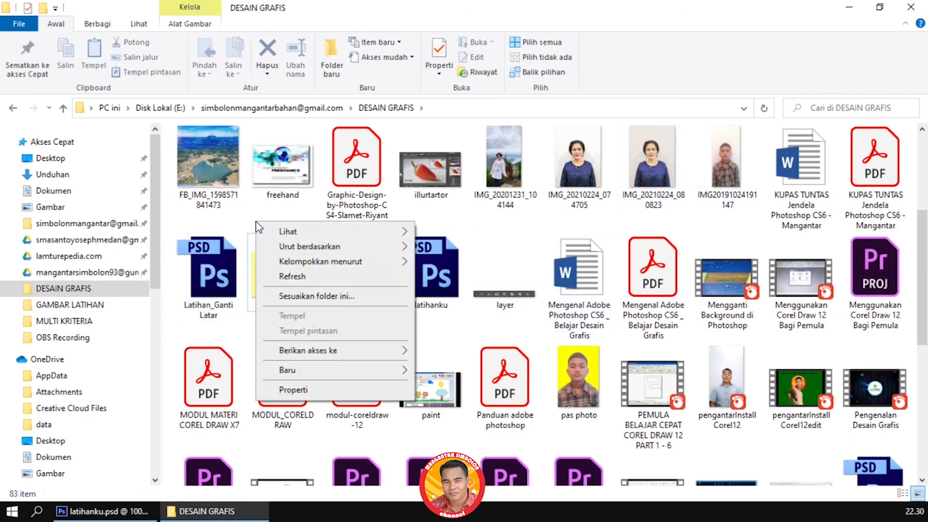
mouse_move(290, 231)
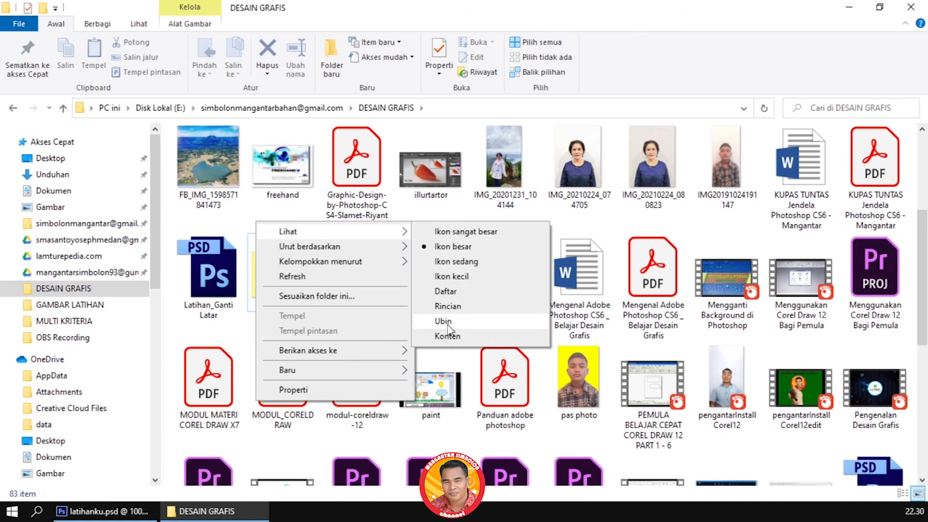
click(455, 310)
scroll(442, 302, down, 9)
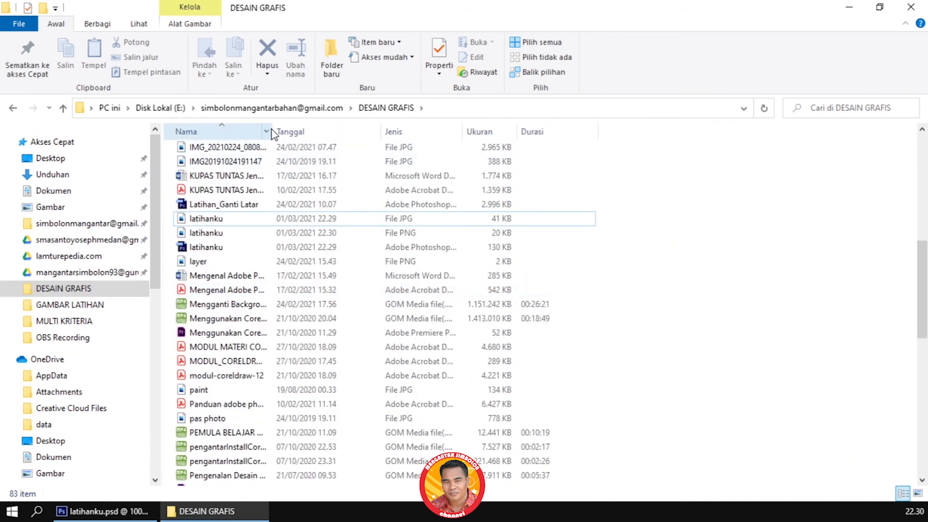
drag(272, 131, 453, 131)
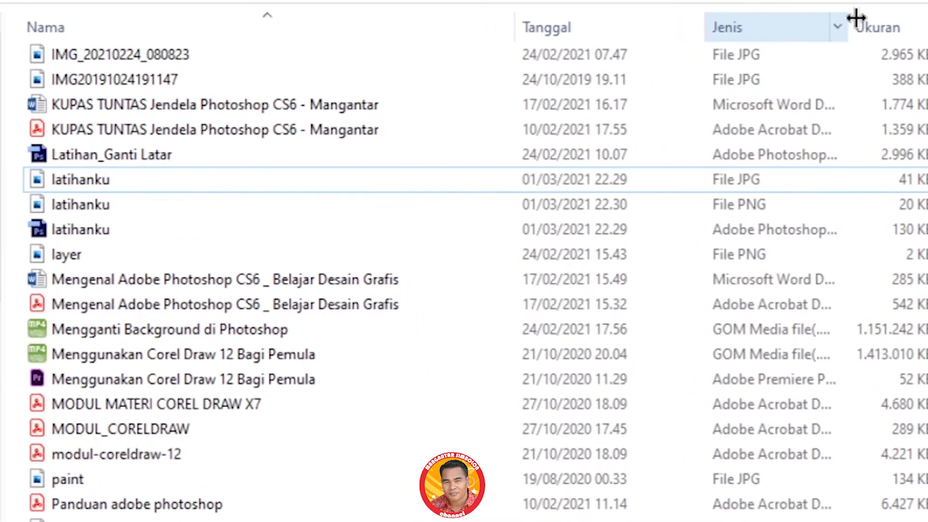
drag(856, 17, 920, 19)
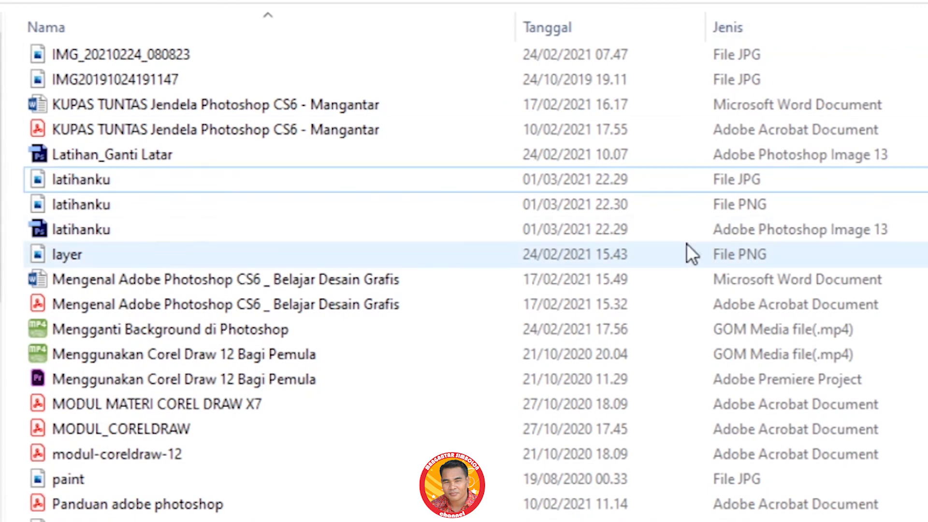
Step: Compare the file types of the three latihanku files, selecting the Photoshop, PNG and JPG versions one by one
click(155, 236)
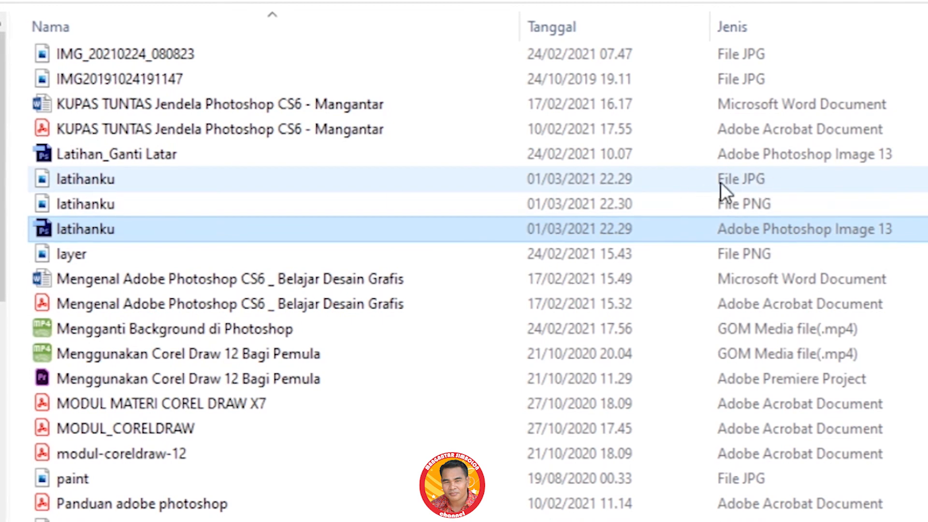
click(118, 207)
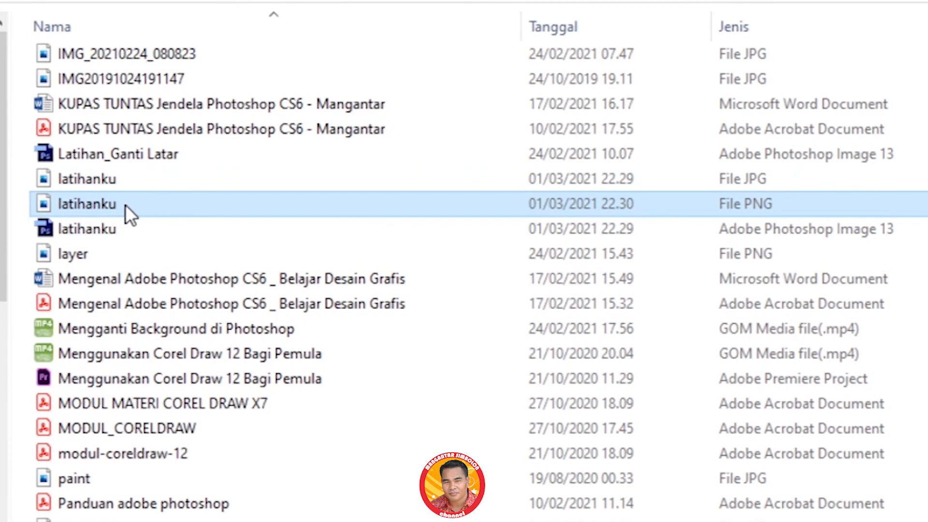
click(123, 184)
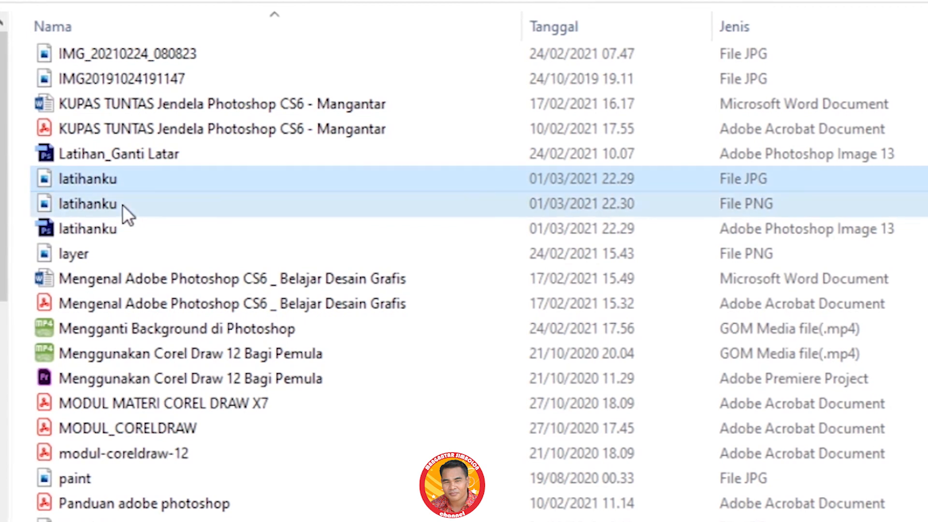
Step: Open the PNG version of latihanku in the photo viewer to inspect it, and close the viewer
click(123, 204)
double_click(129, 205)
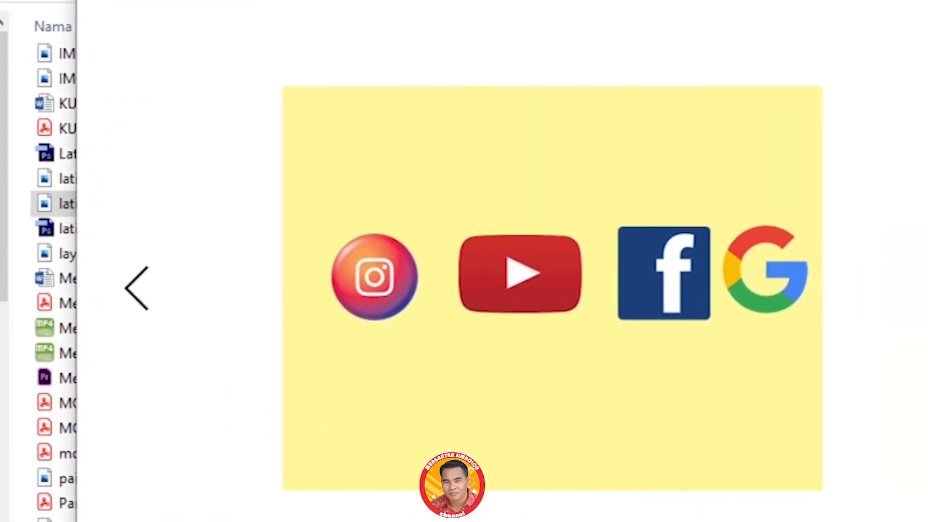
drag(395, 0, 324, 0)
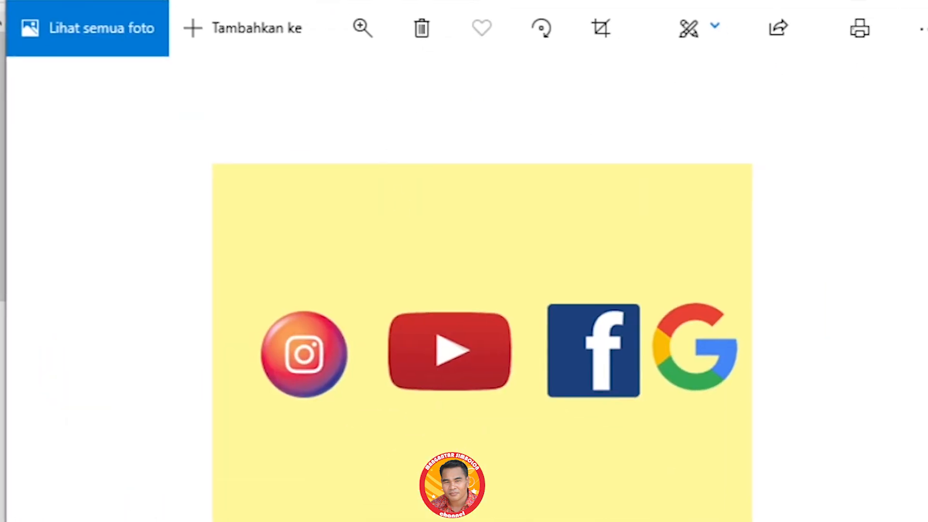
click(915, 0)
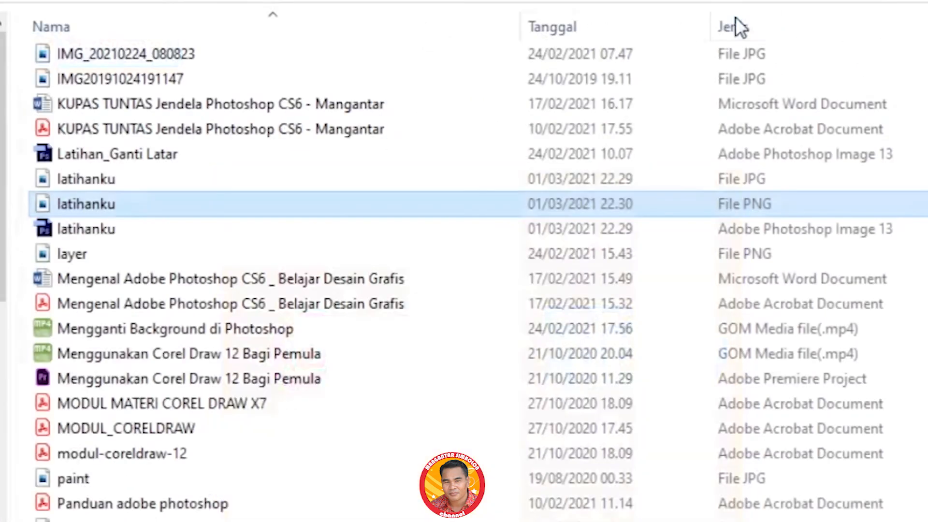
Step: Open the JPG version of latihanku in the photo viewer to inspect it, and close the viewer
click(104, 180)
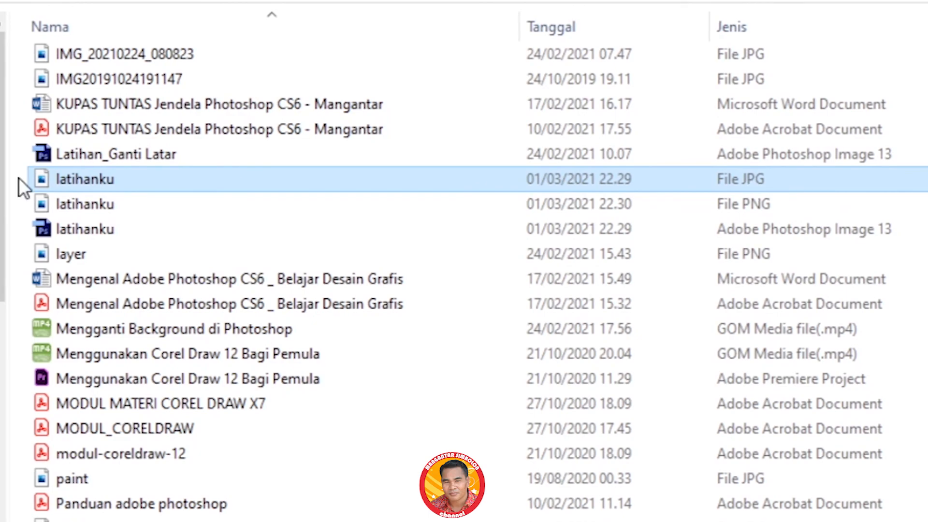
double_click(100, 178)
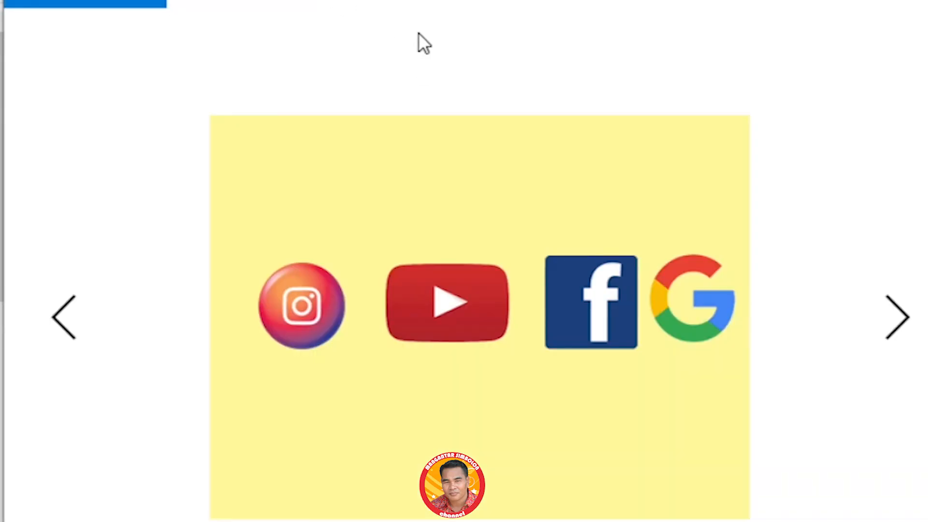
drag(556, 0, 638, 0)
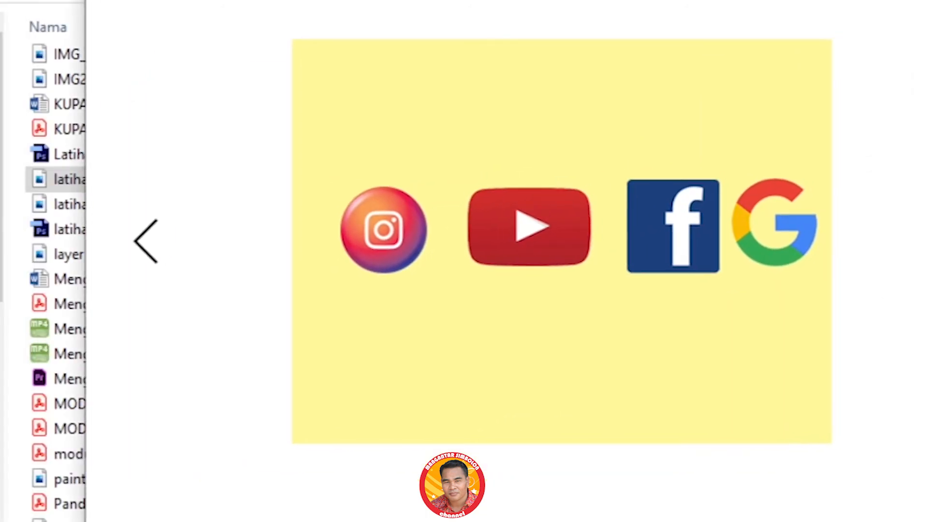
click(927, 0)
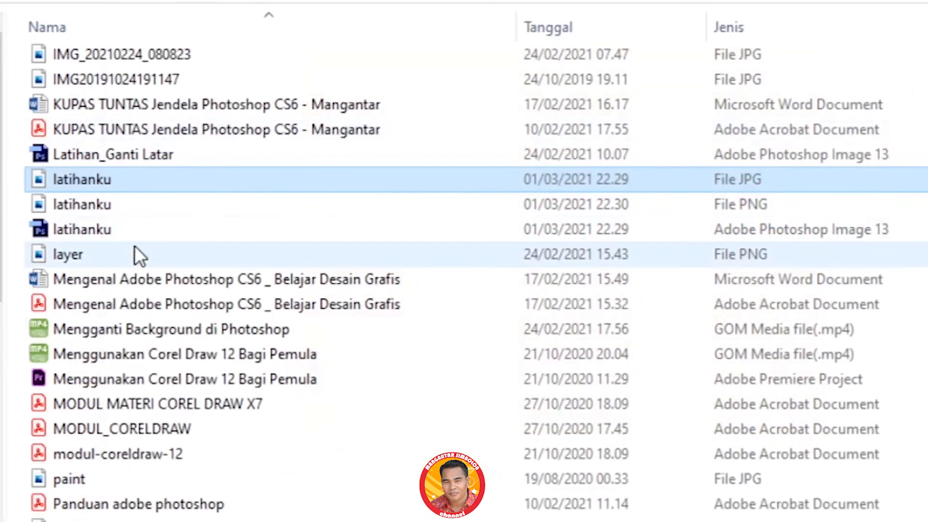
Step: Open the Photoshop version of latihanku from the folder, switching to Photoshop
click(85, 235)
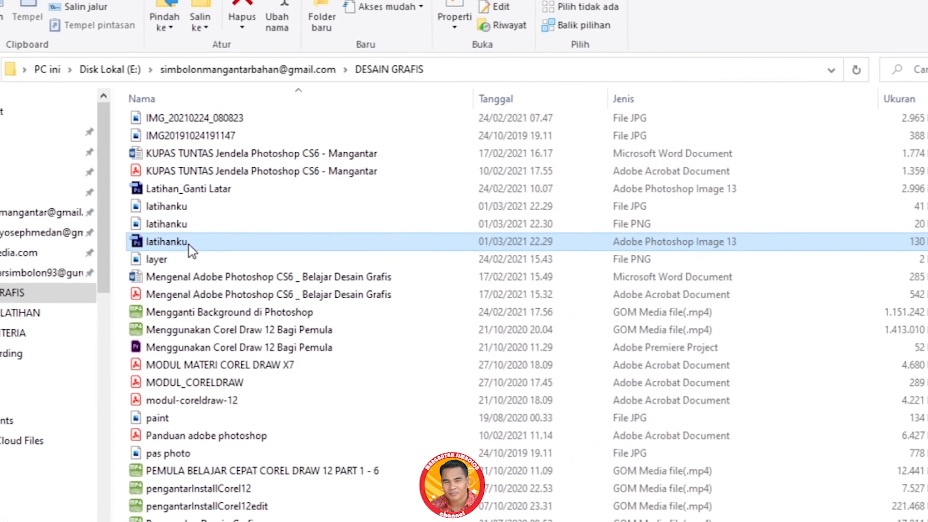
double_click(87, 230)
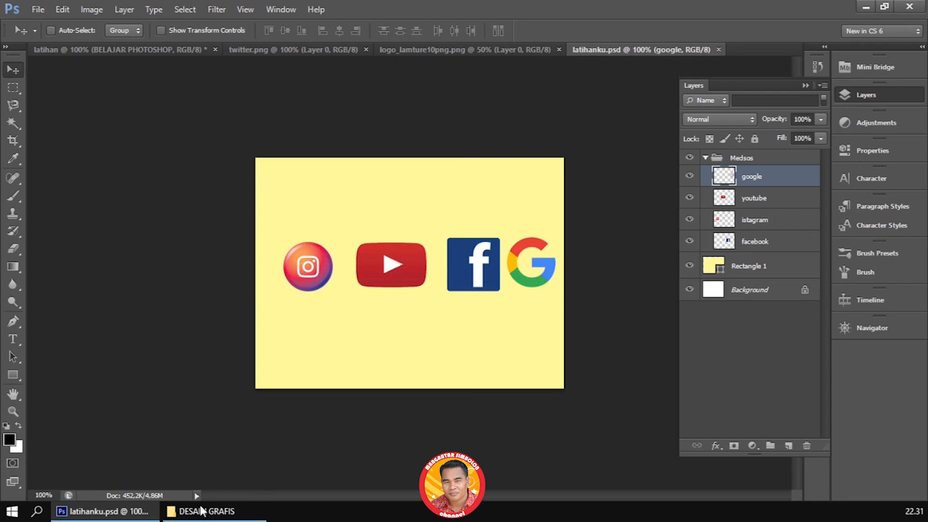
Step: Switch to the DESAIN GRAFIS folder in File Explorer and compare the JPG, PNG and Photoshop versions of latihanku, selecting each in turn
click(208, 511)
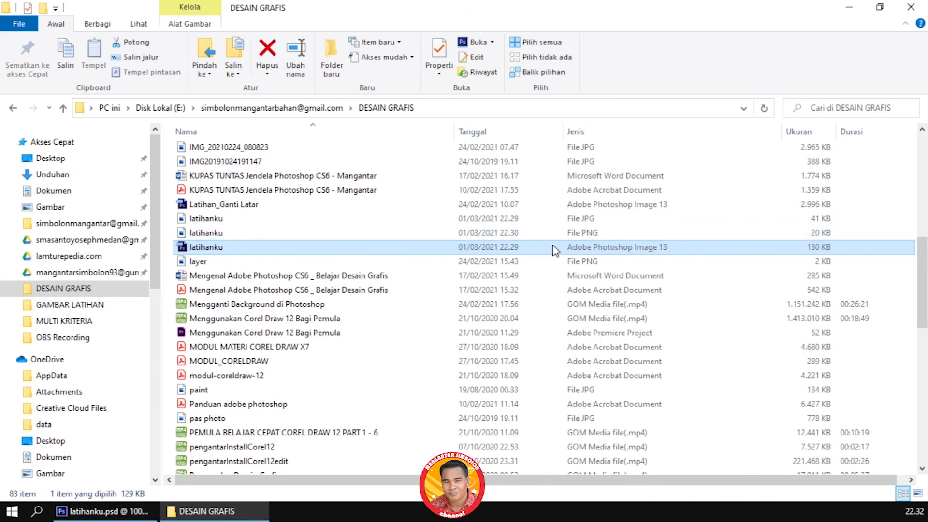
click(596, 234)
click(589, 219)
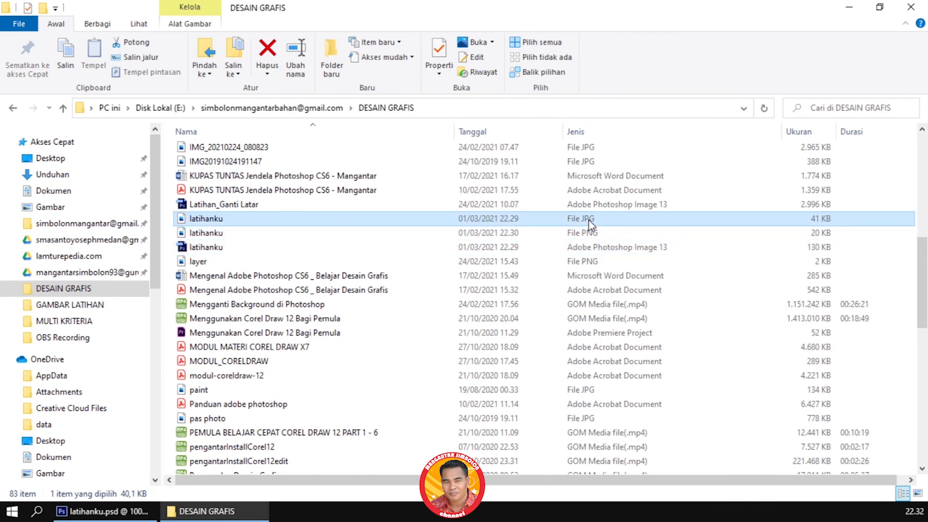
click(595, 237)
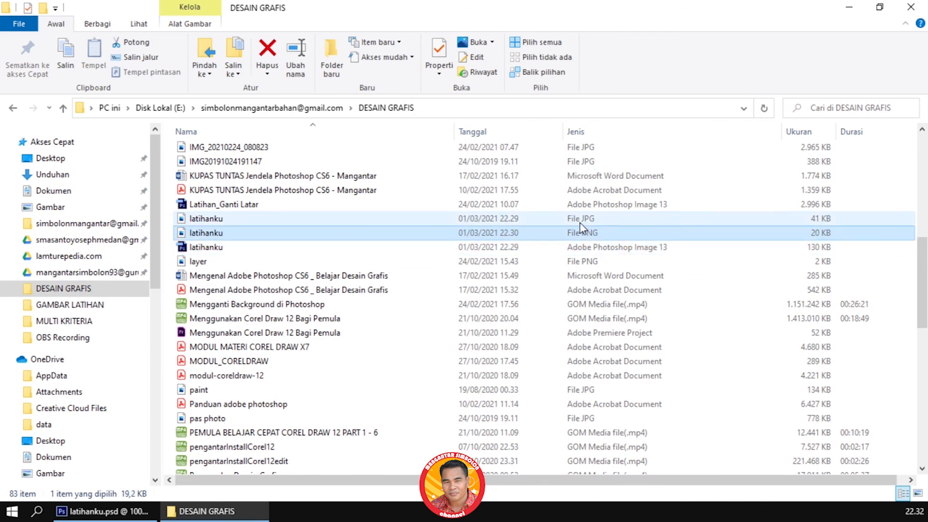
click(580, 222)
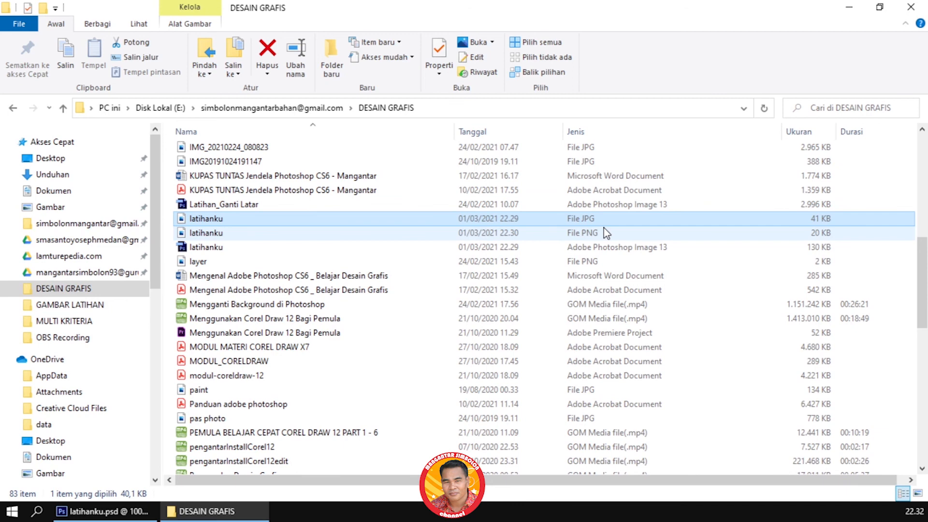
click(582, 231)
click(582, 223)
click(472, 233)
click(197, 220)
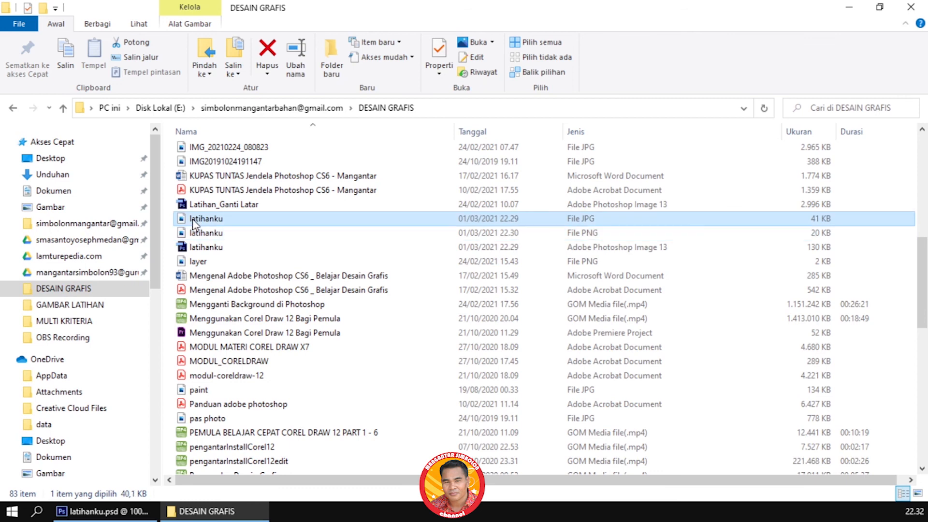
mouse_move(193, 249)
click(612, 247)
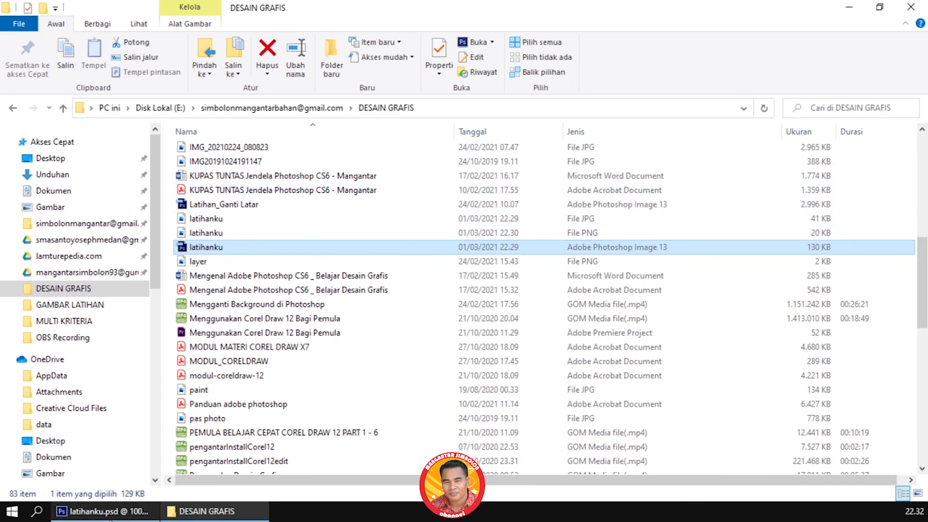
Step: Minimize the DESAIN GRAFIS folder window and the Photoshop window to reveal the desktop
click(849, 7)
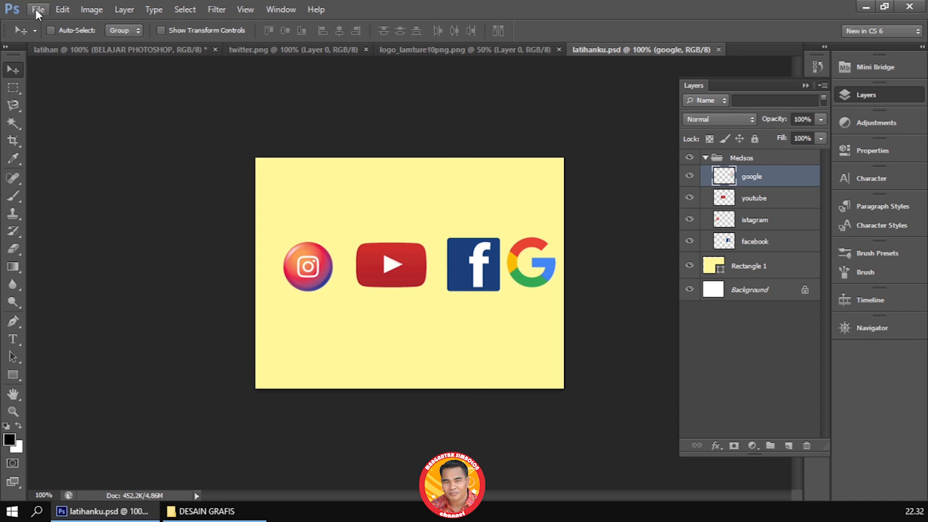
click(866, 6)
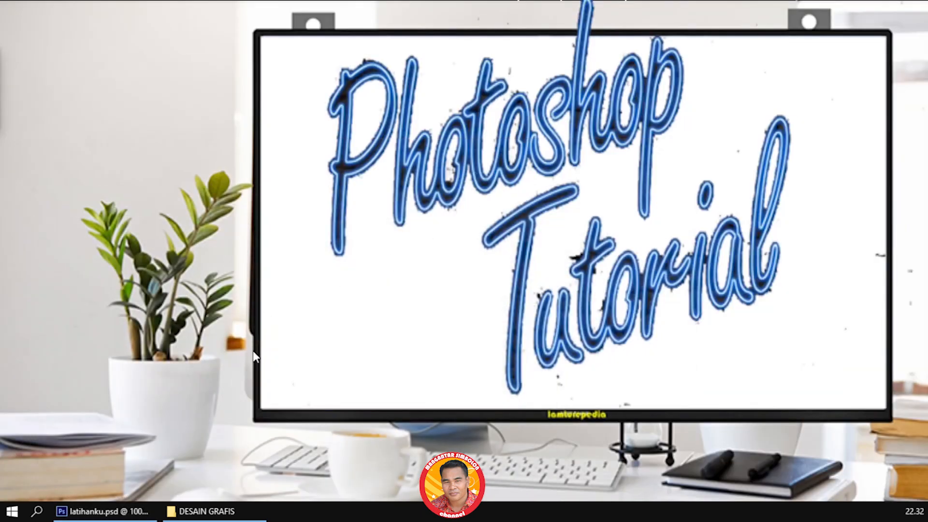